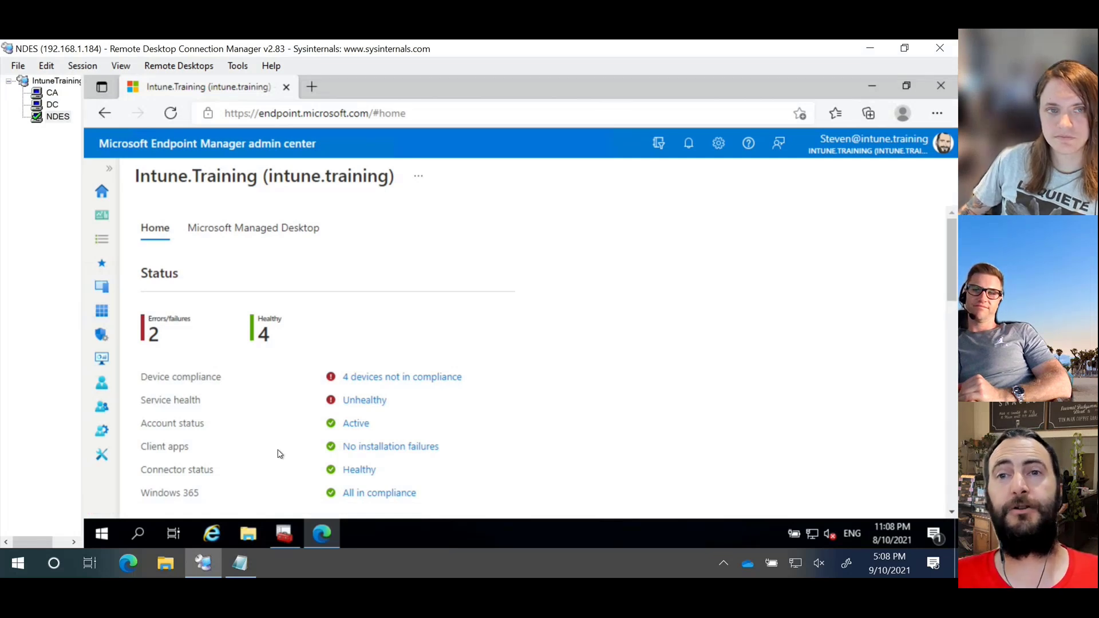
In certlm, start exporting the Intune Training CA certificate from Trusted Root Certification Authorities.
left_click(289, 537)
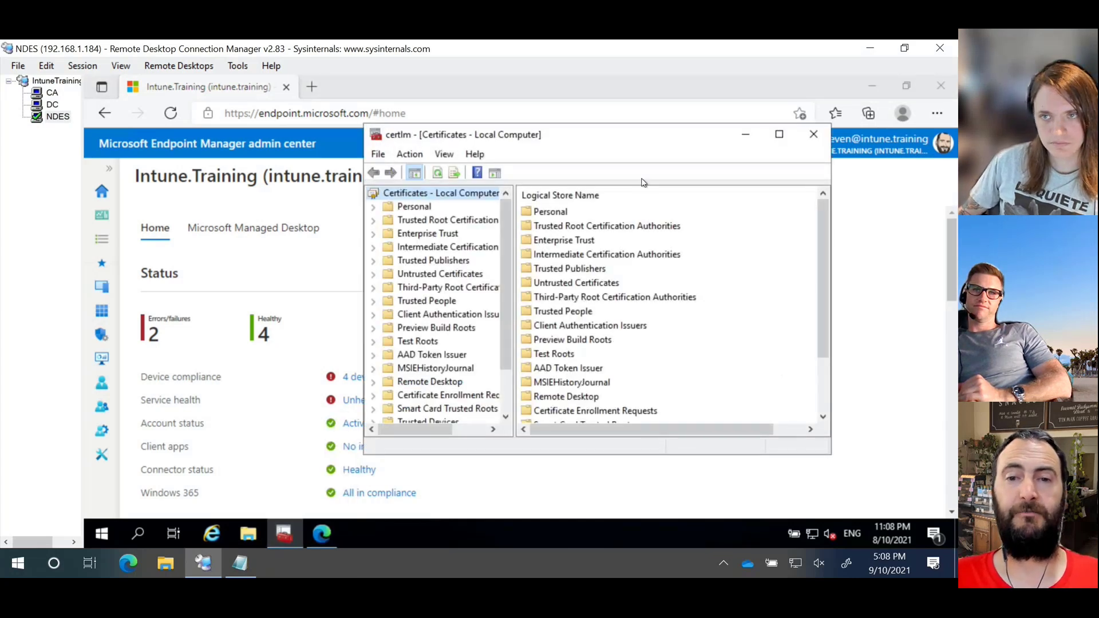
double_click(465, 222)
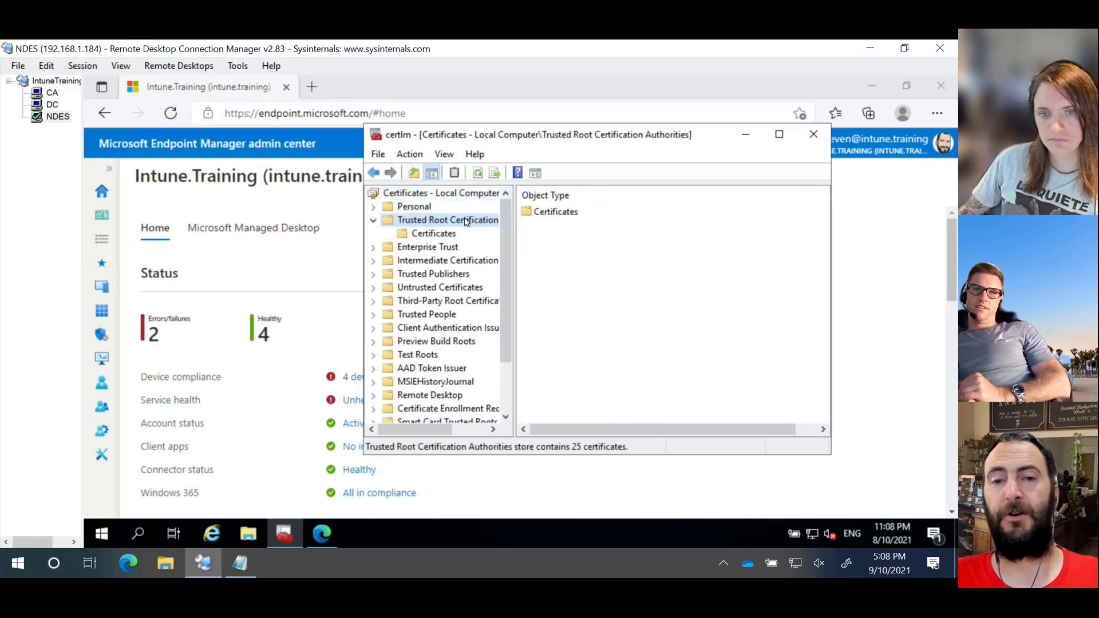
left_click(453, 235)
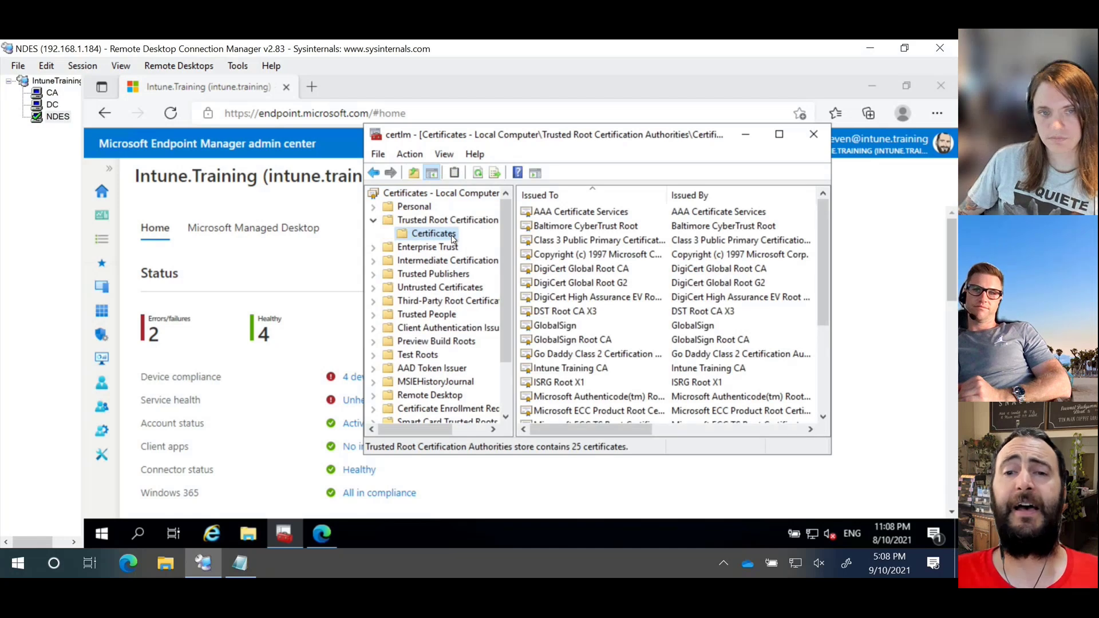
left_click(584, 371)
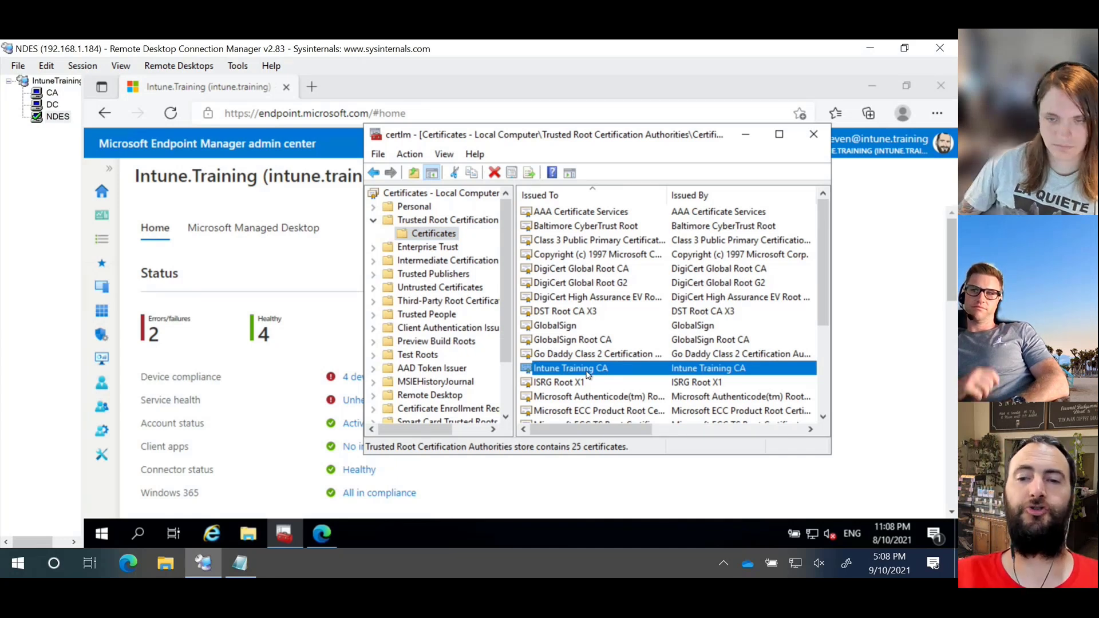
right_click(586, 374)
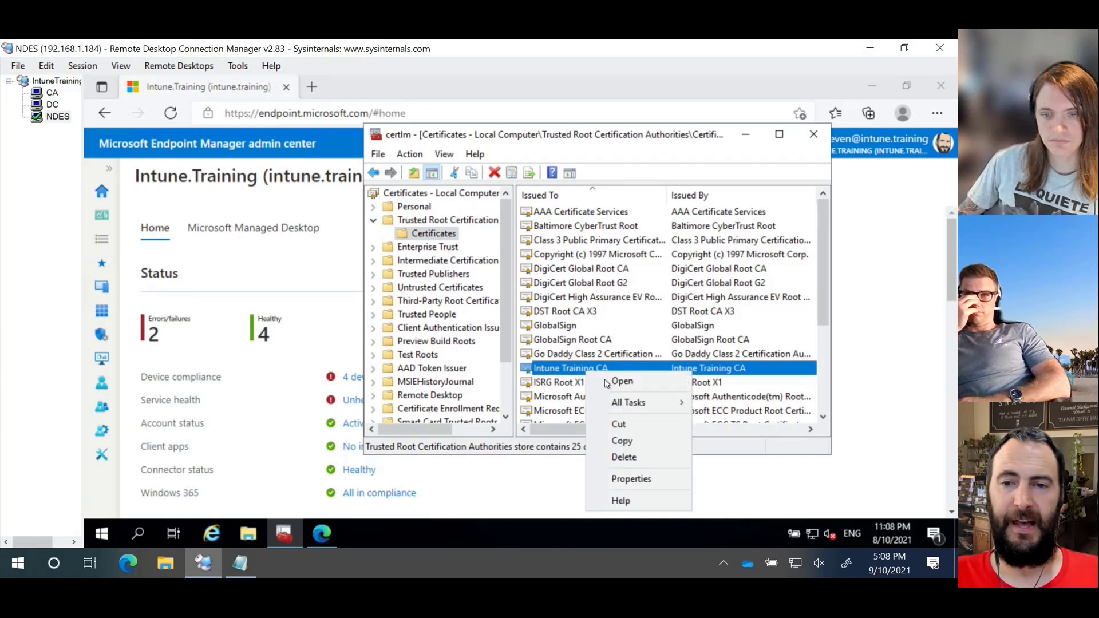
mouse_move(634, 404)
left_click(728, 424)
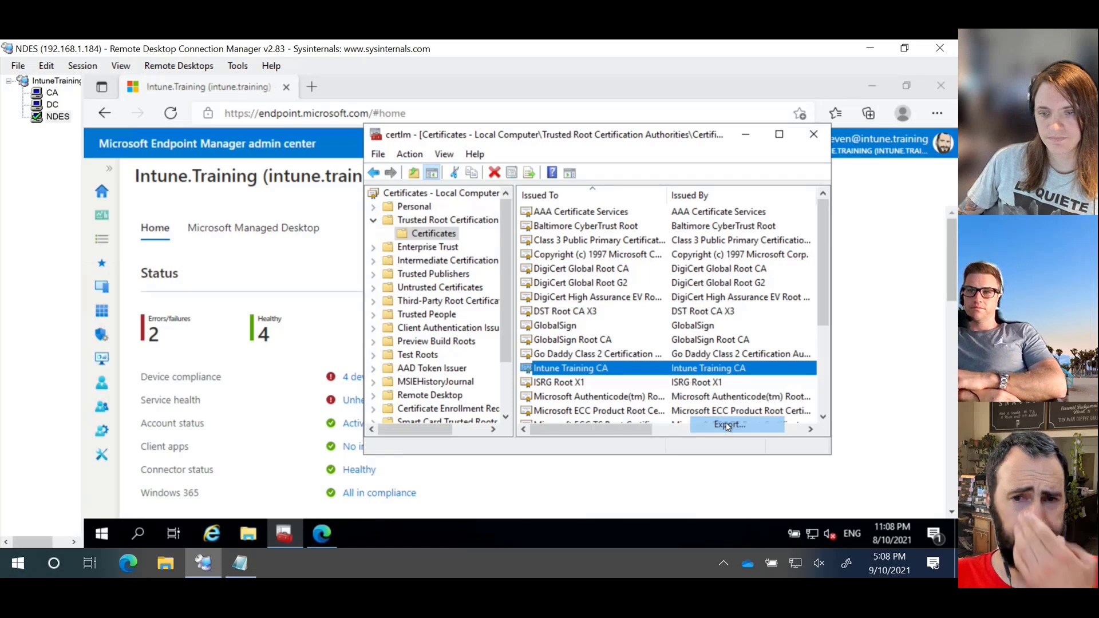
Export the certificate as Base-64 encoded X.509 to Downloads as rootca.cer and finish the wizard.
left_click(704, 469)
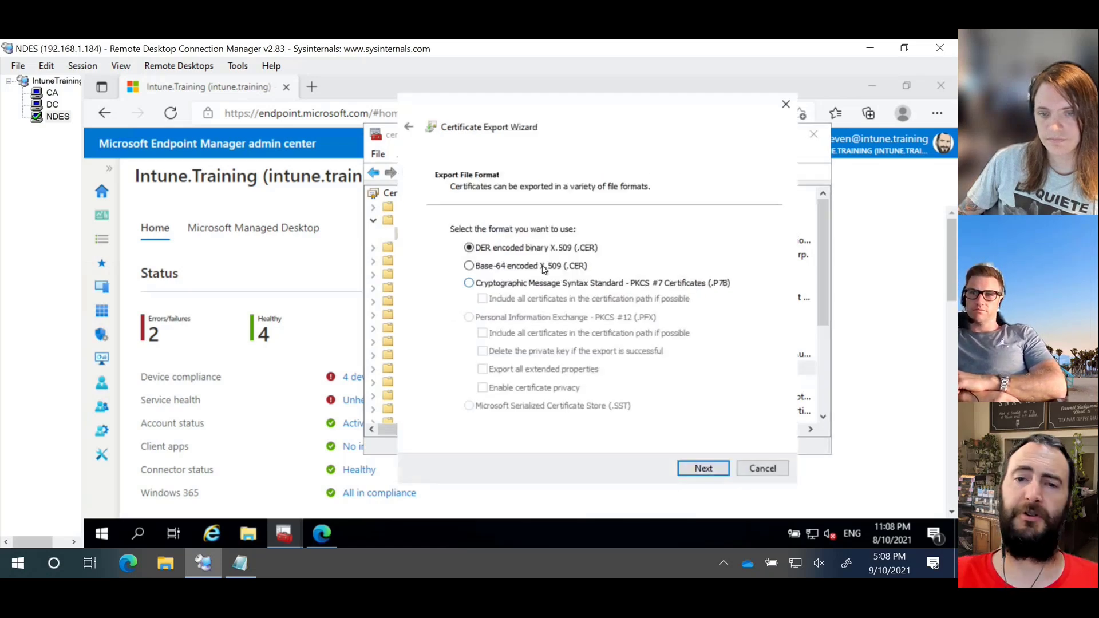
left_click(519, 271)
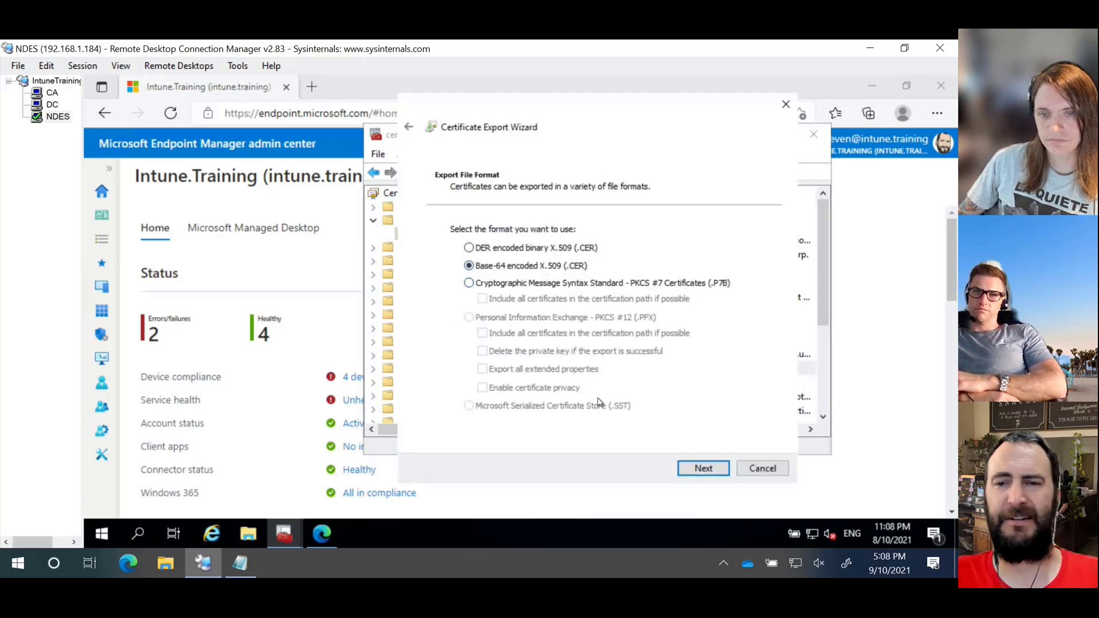
left_click(704, 469)
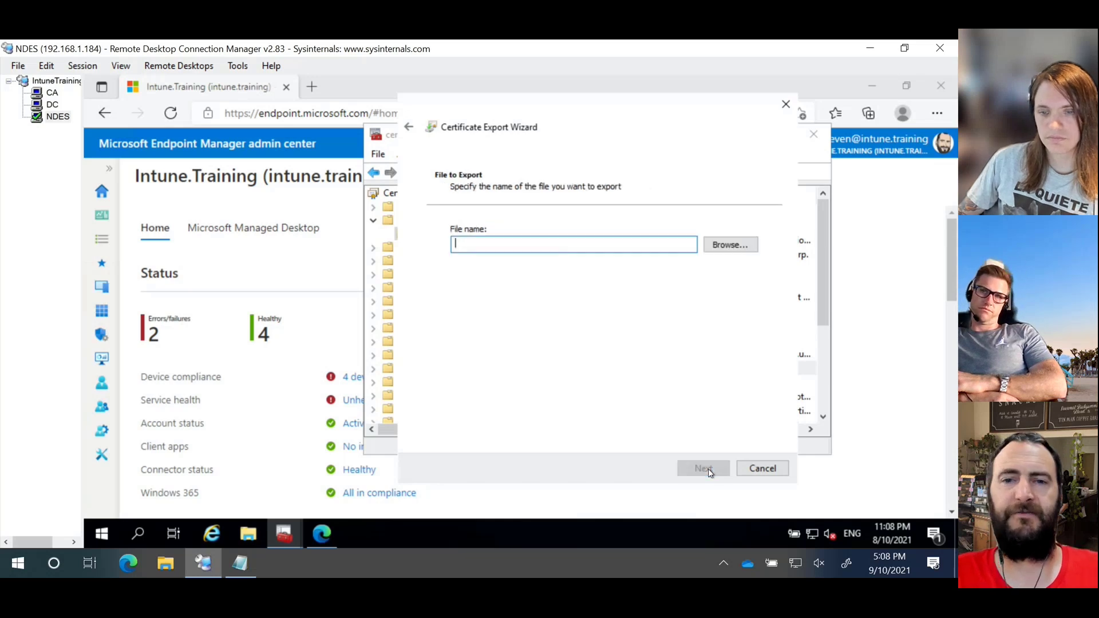
left_click(724, 248)
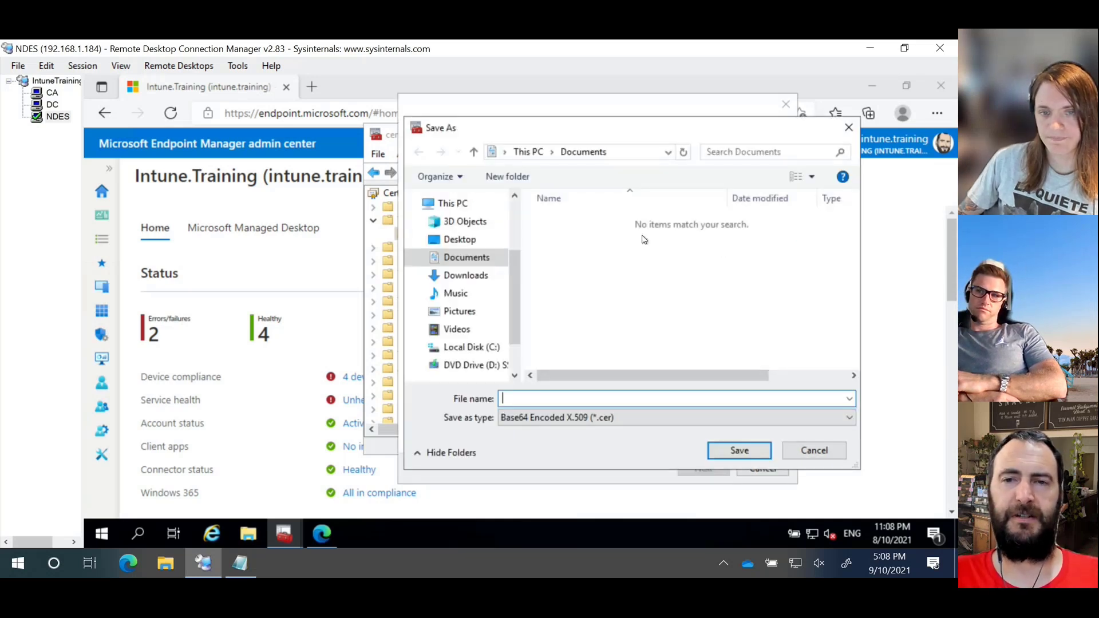
left_click(469, 276)
left_click(539, 400)
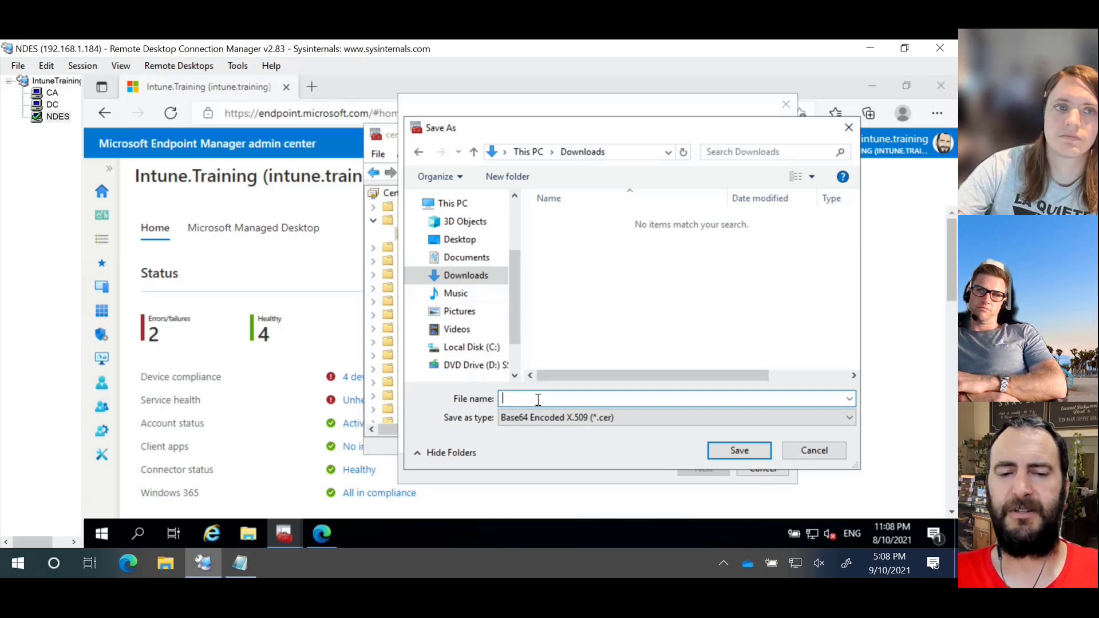
type("root")
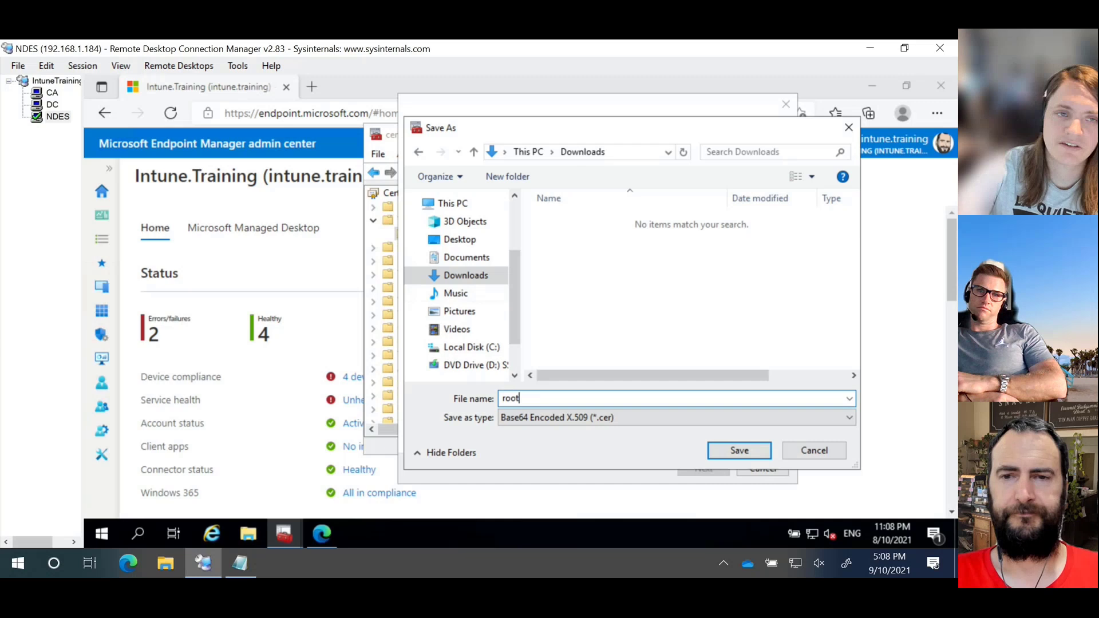
type("ca.cer")
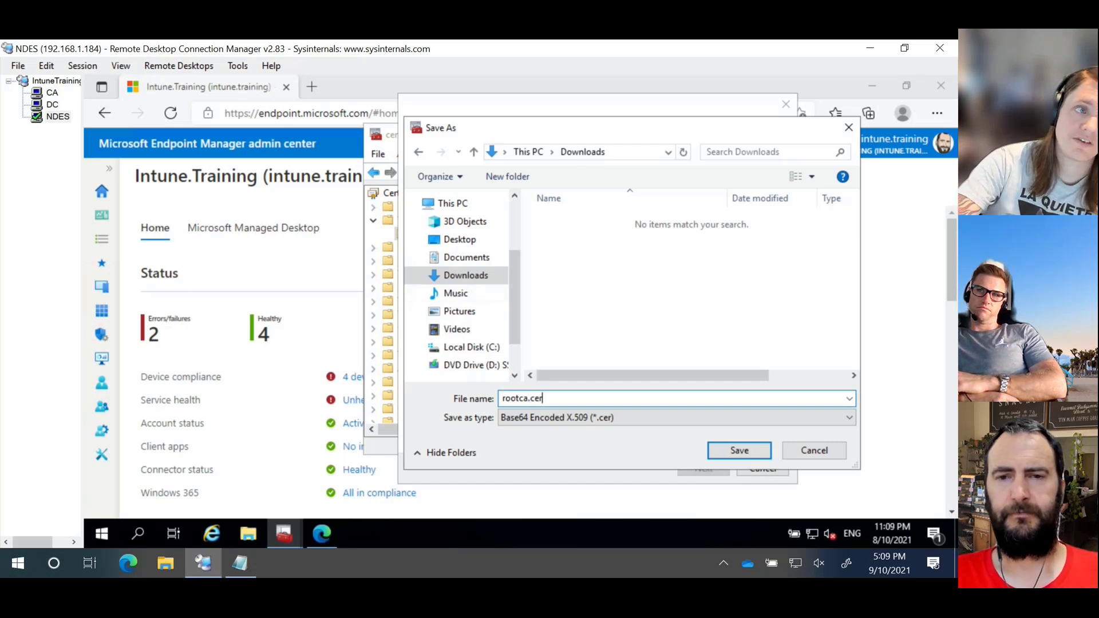
key("Return")
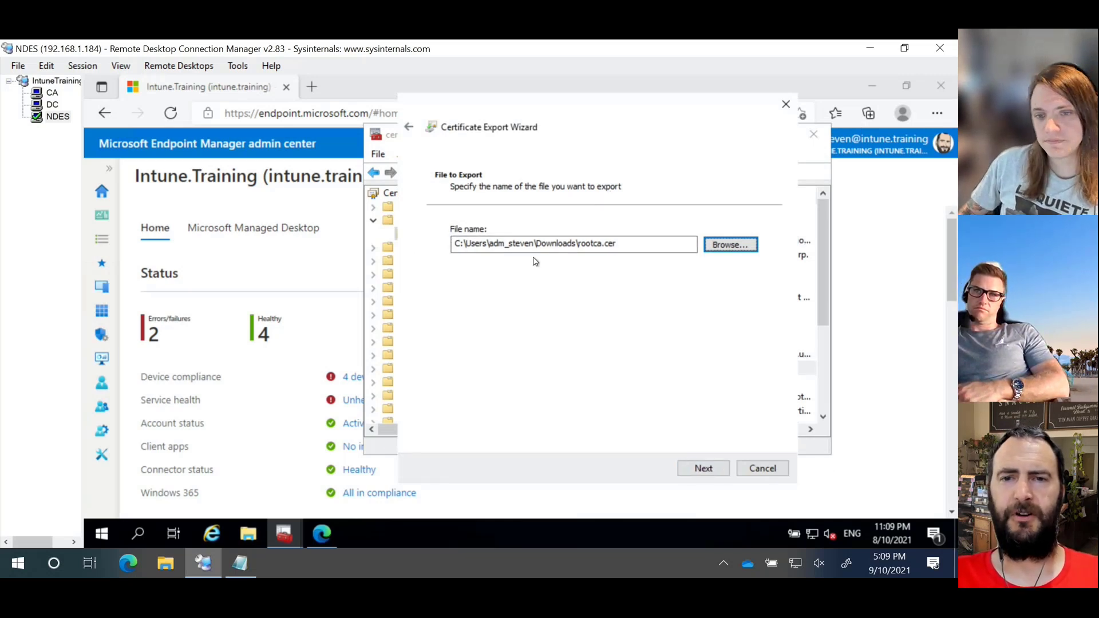
left_click(704, 469)
left_click(703, 468)
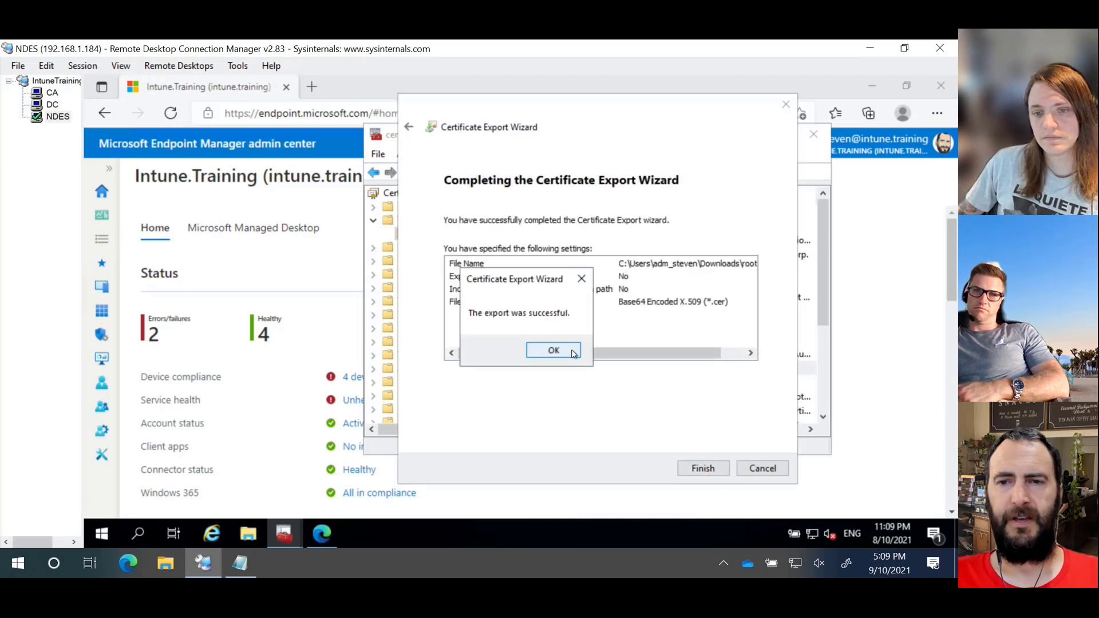
left_click(573, 352)
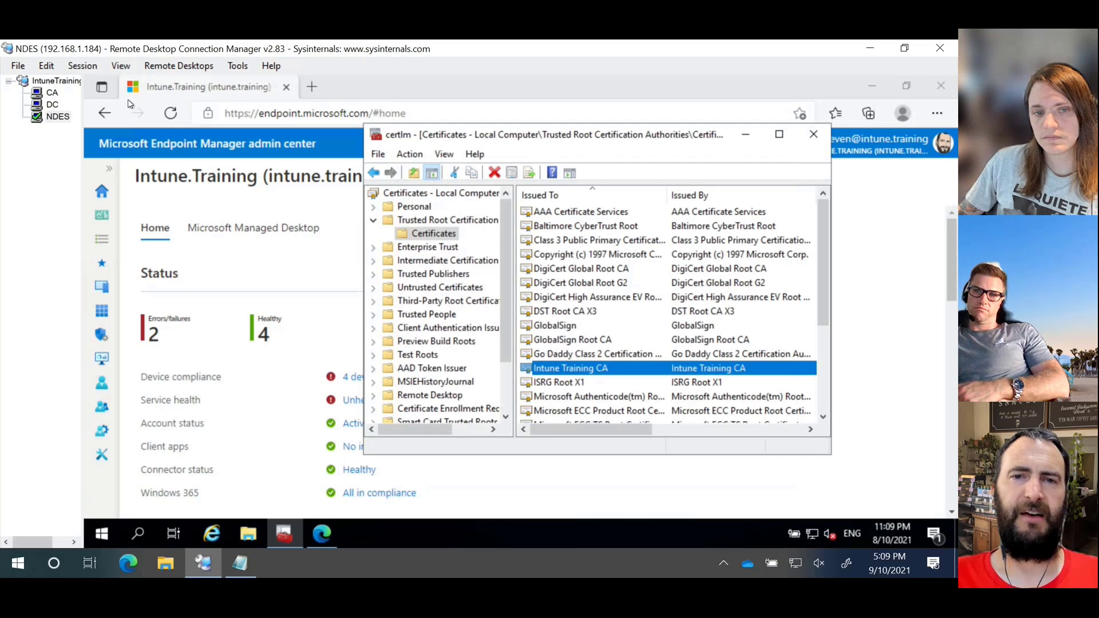
Back in Edge, go to Devices > Windows > Configuration profiles.
left_click(404, 93)
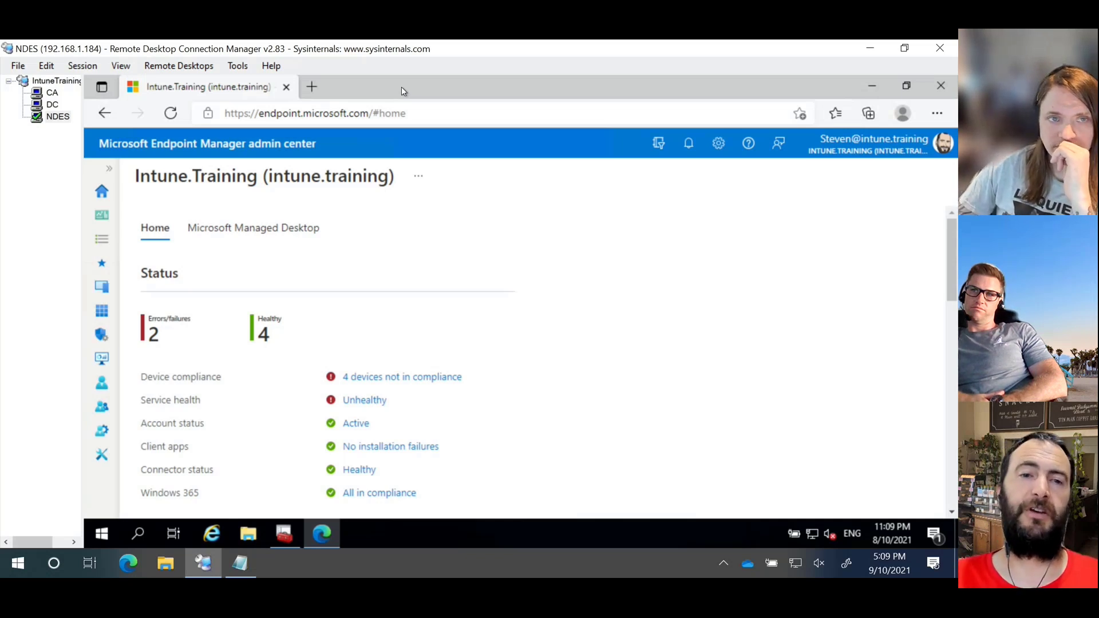
left_click(104, 294)
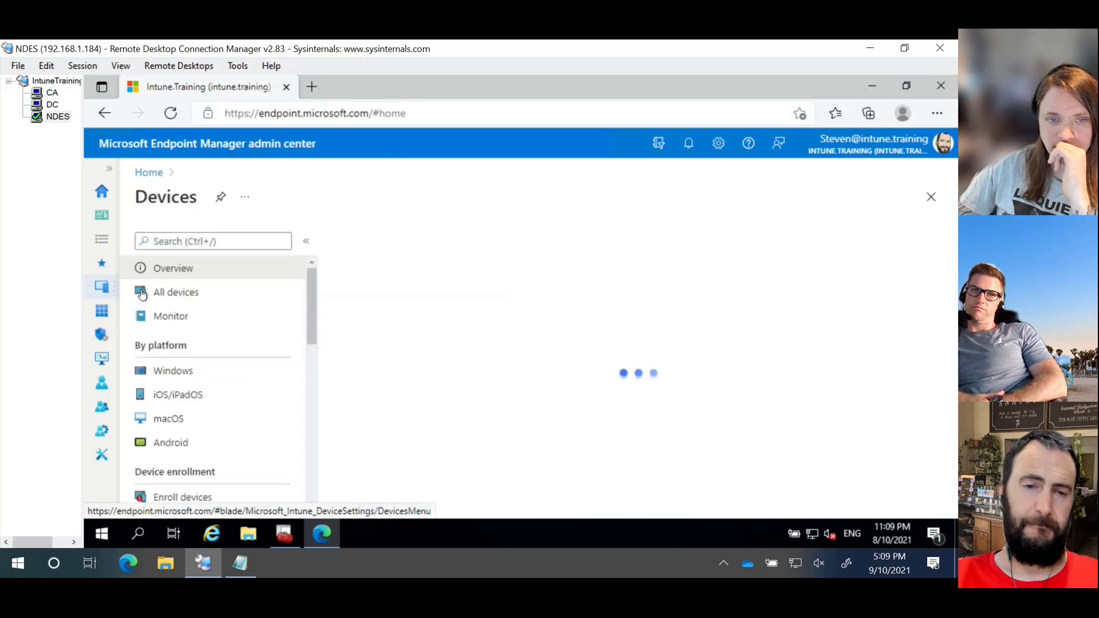
left_click(206, 374)
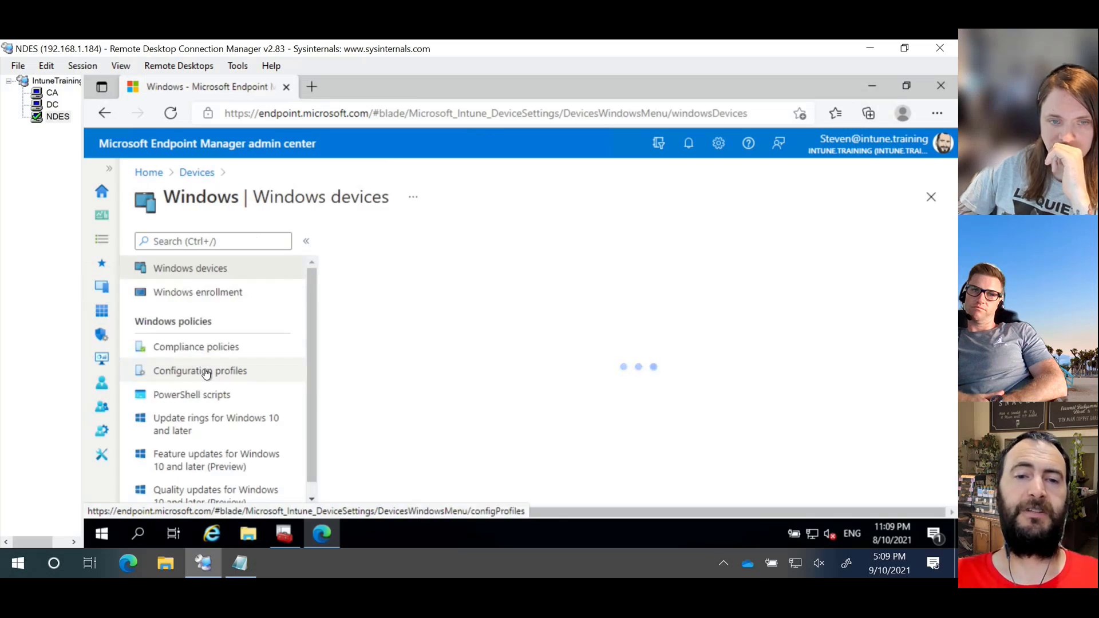
left_click(264, 380)
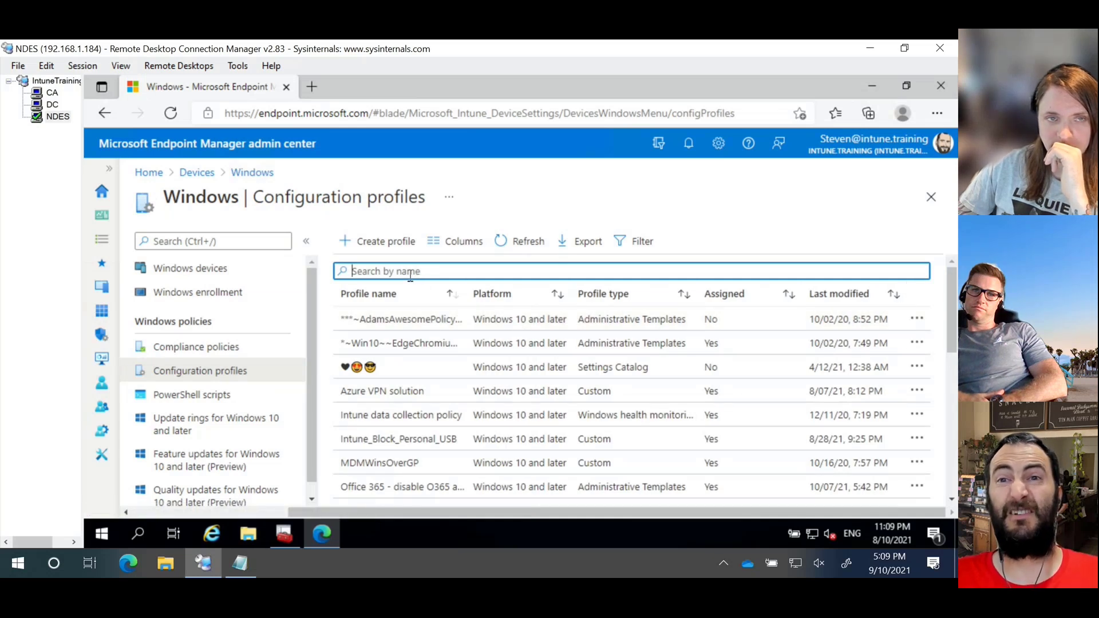
Create a Windows 10 and later profile from the Templates list's Trusted certificate template.
left_click(394, 246)
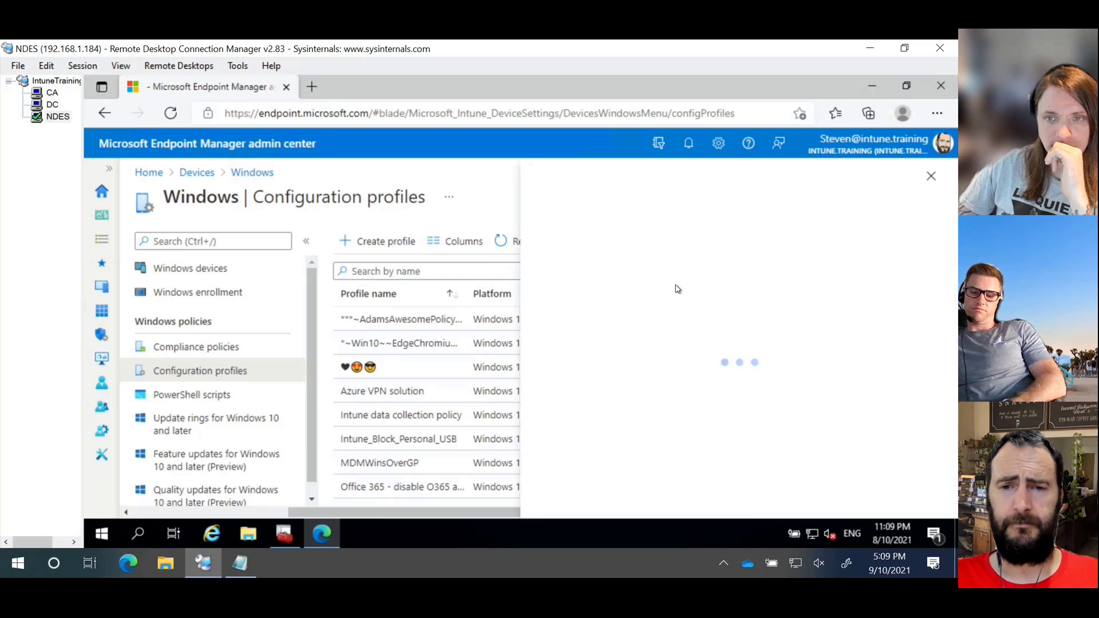
left_click(663, 245)
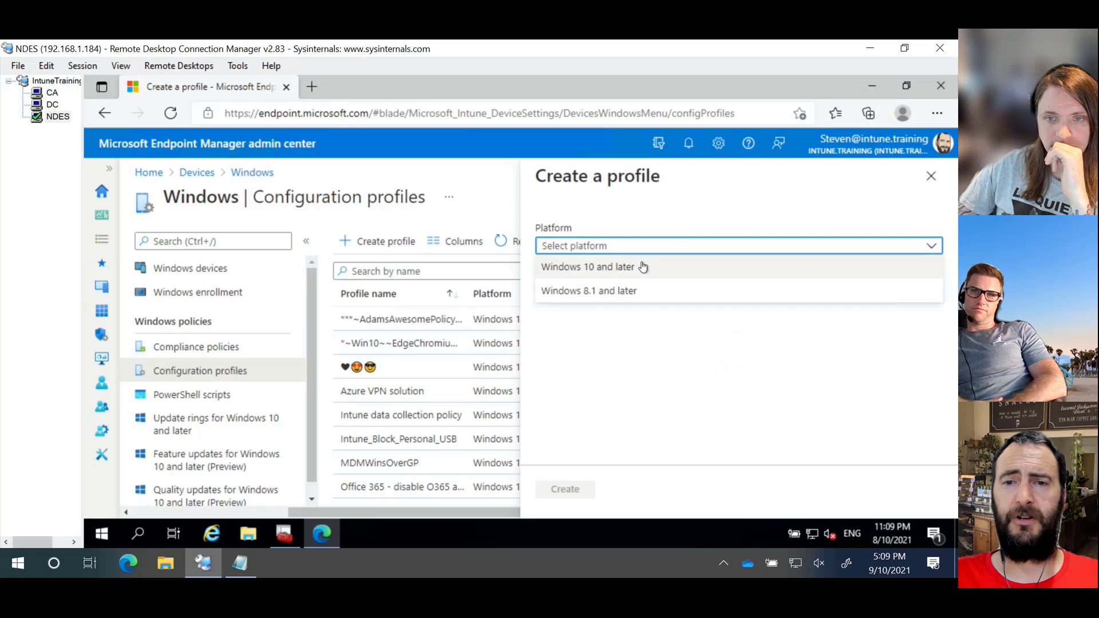
left_click(641, 268)
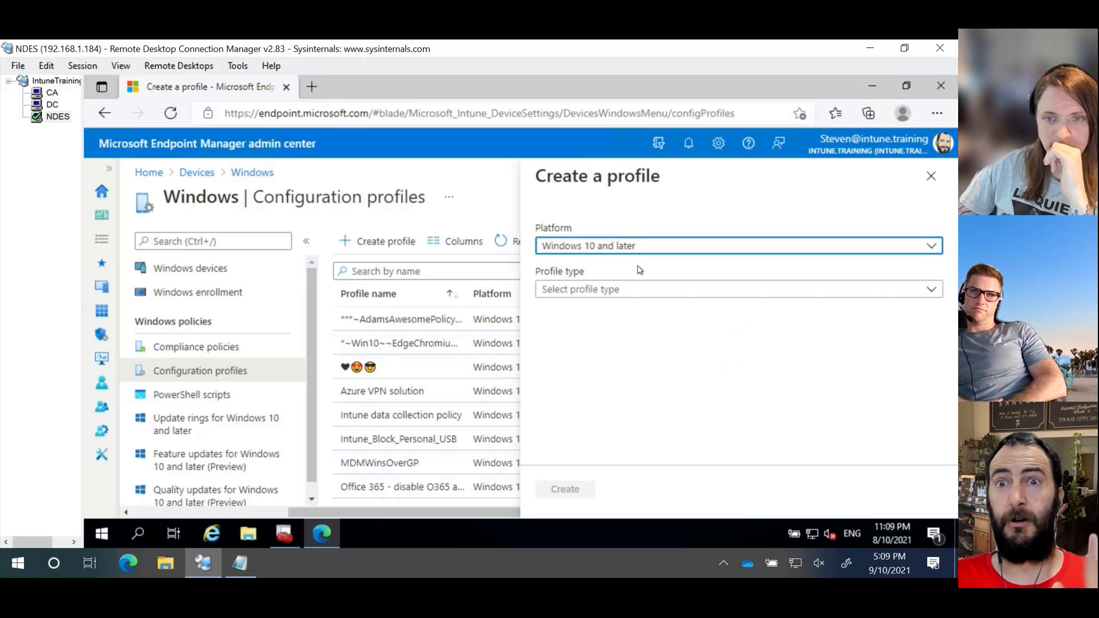
left_click(629, 292)
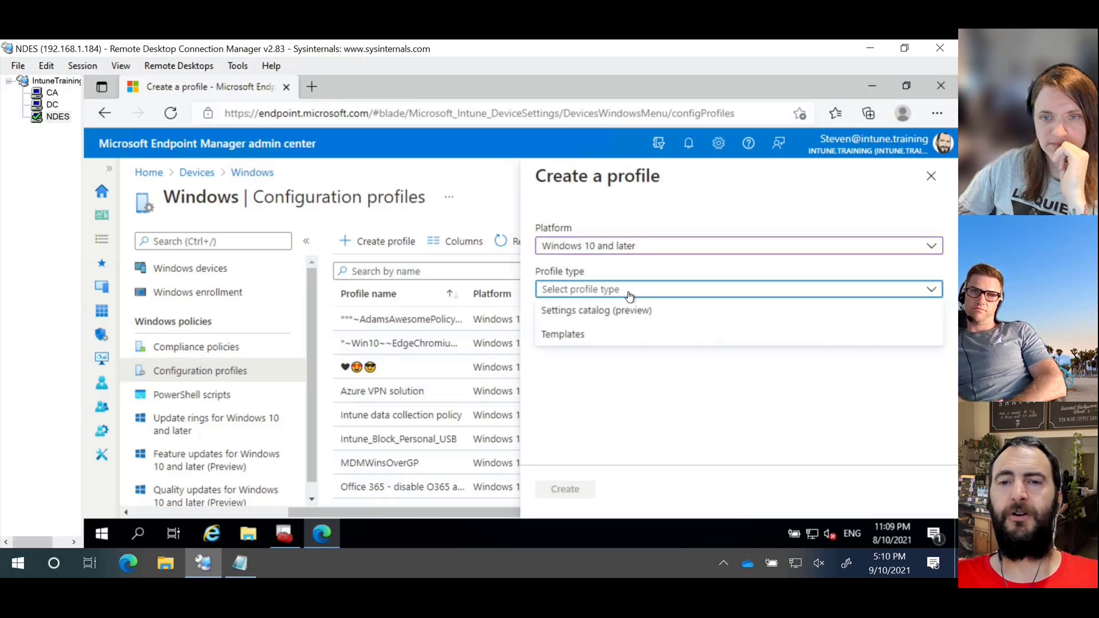
left_click(572, 335)
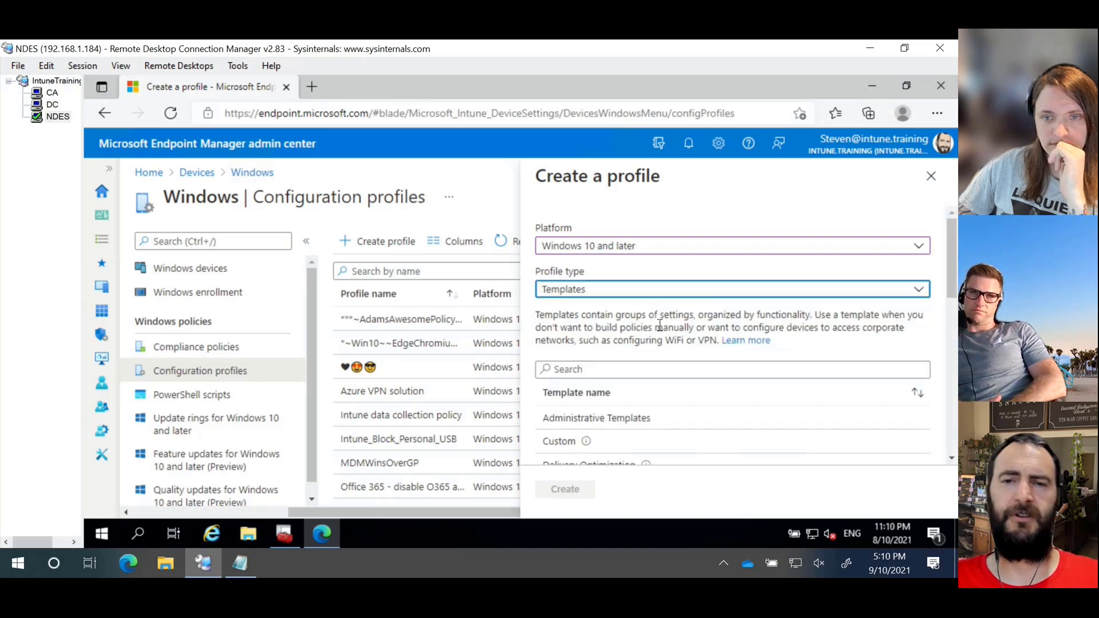
scroll(947, 342, "down", 1)
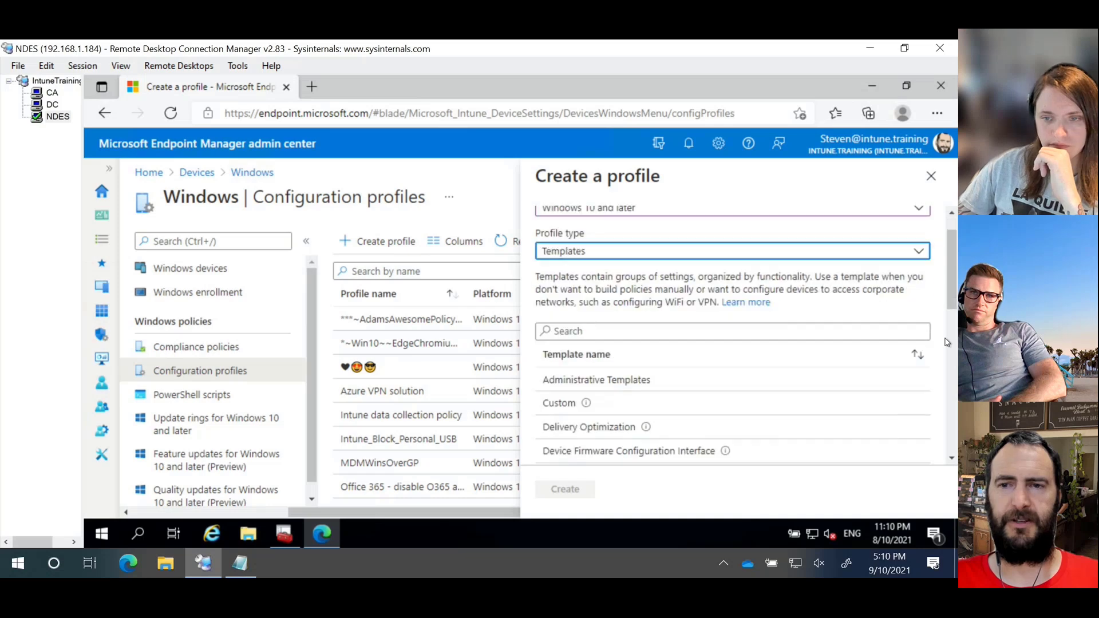
scroll(922, 319, "down", 1)
scroll(923, 327, "down", 4)
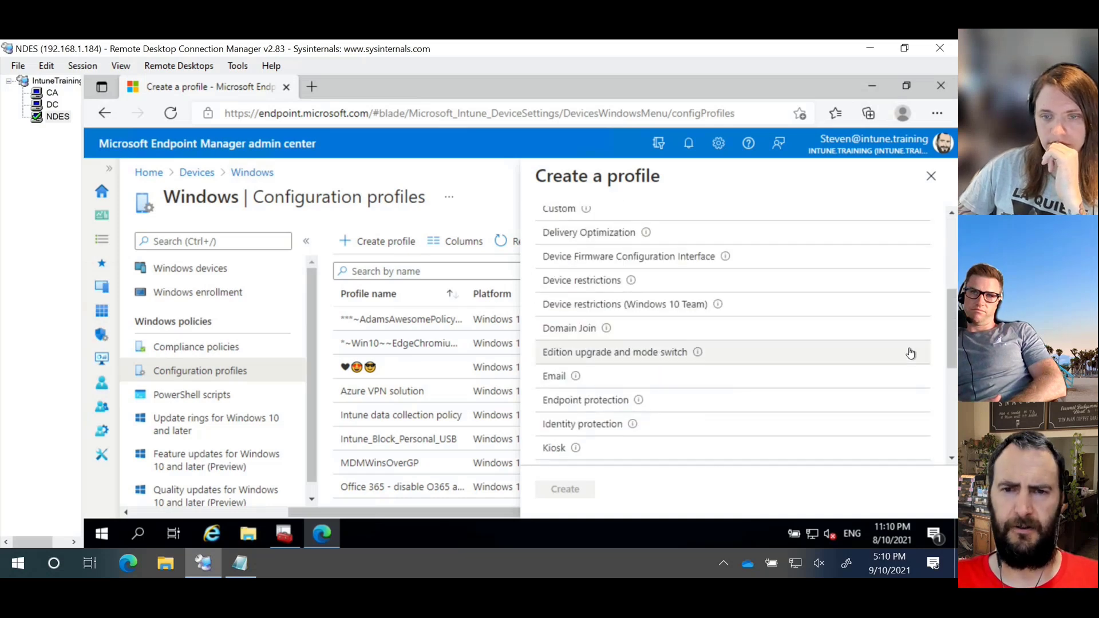
scroll(910, 354, "down", 5)
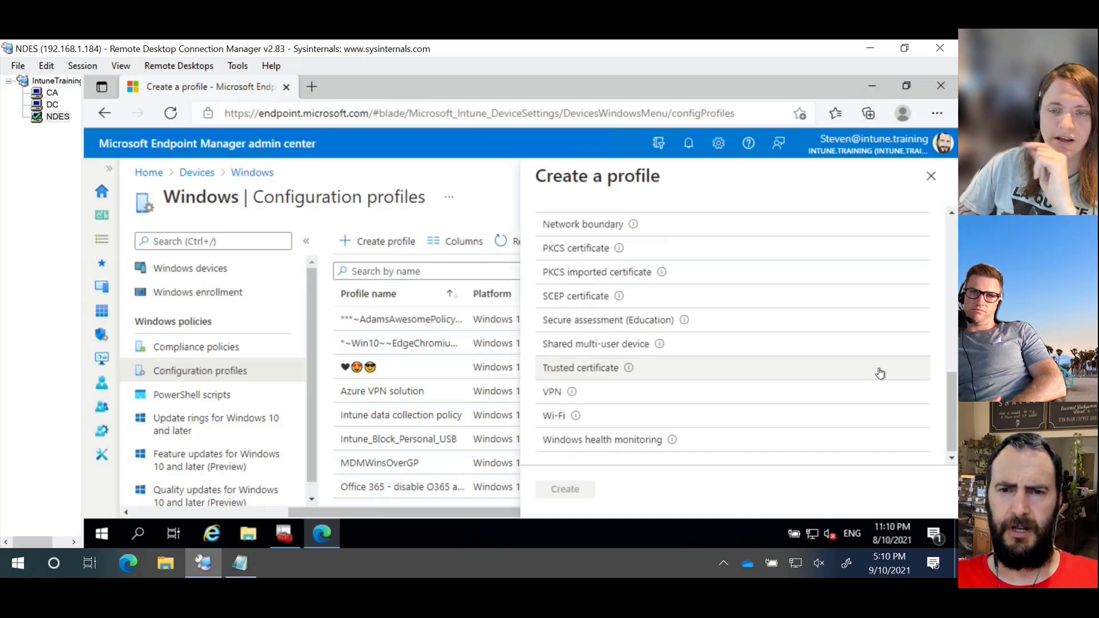
left_click(777, 371)
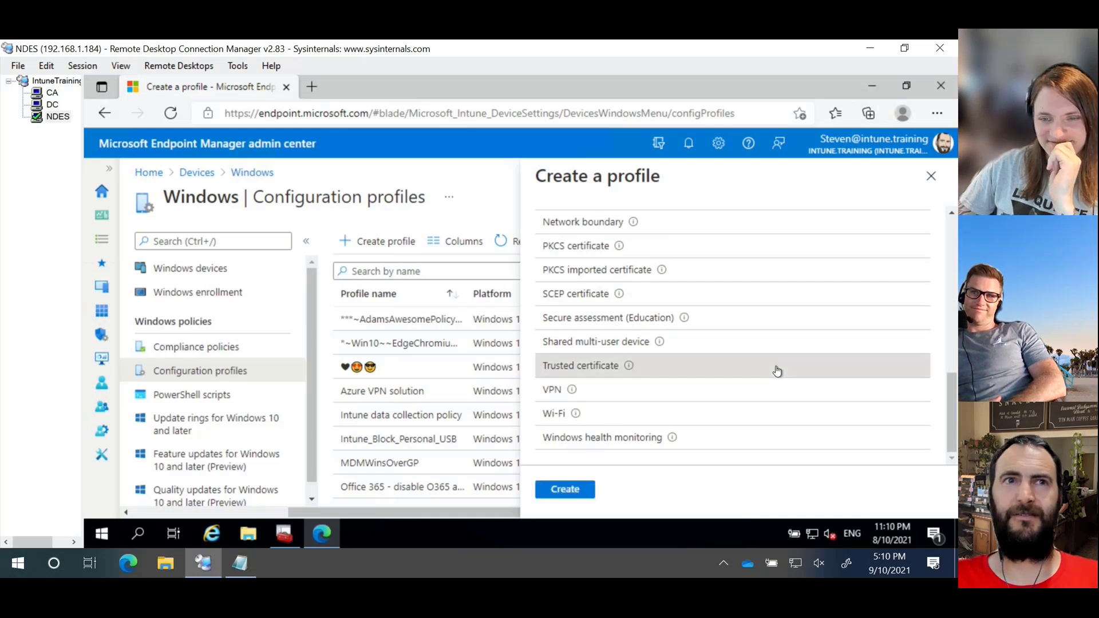
left_click(567, 490)
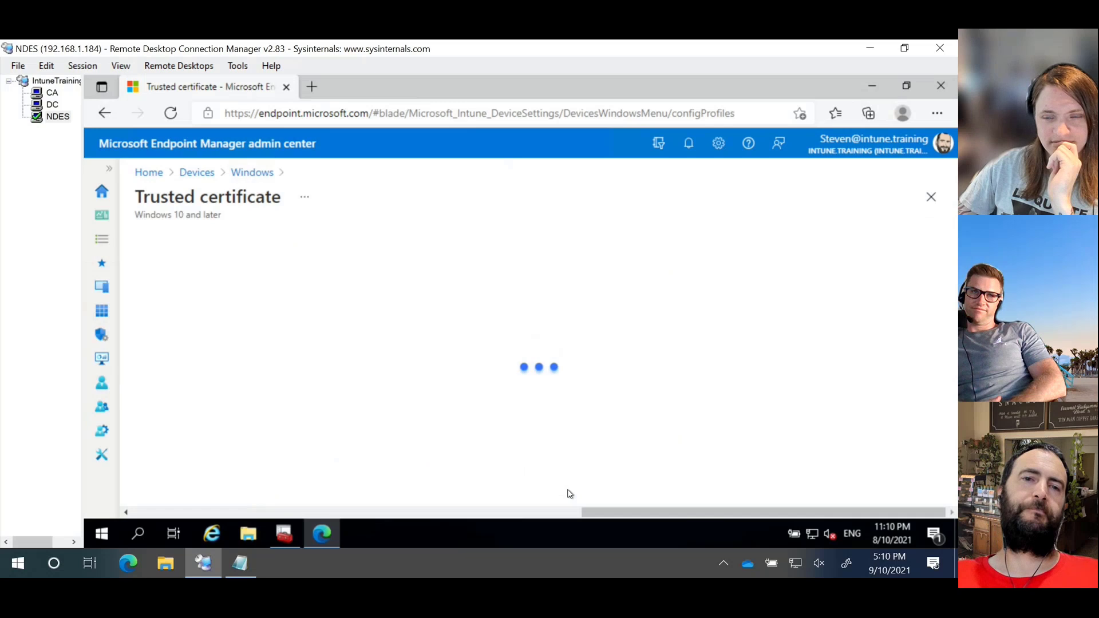
Type and erase trial names in the Name field, then bring up the Win+. emoji picker.
left_click(471, 291)
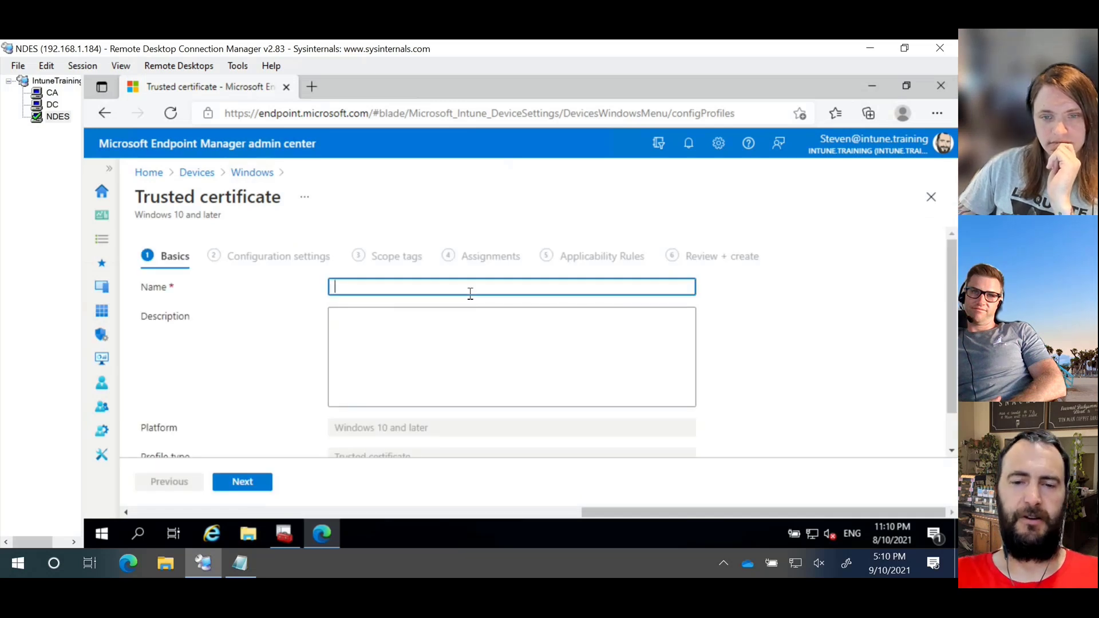
type("Win10")
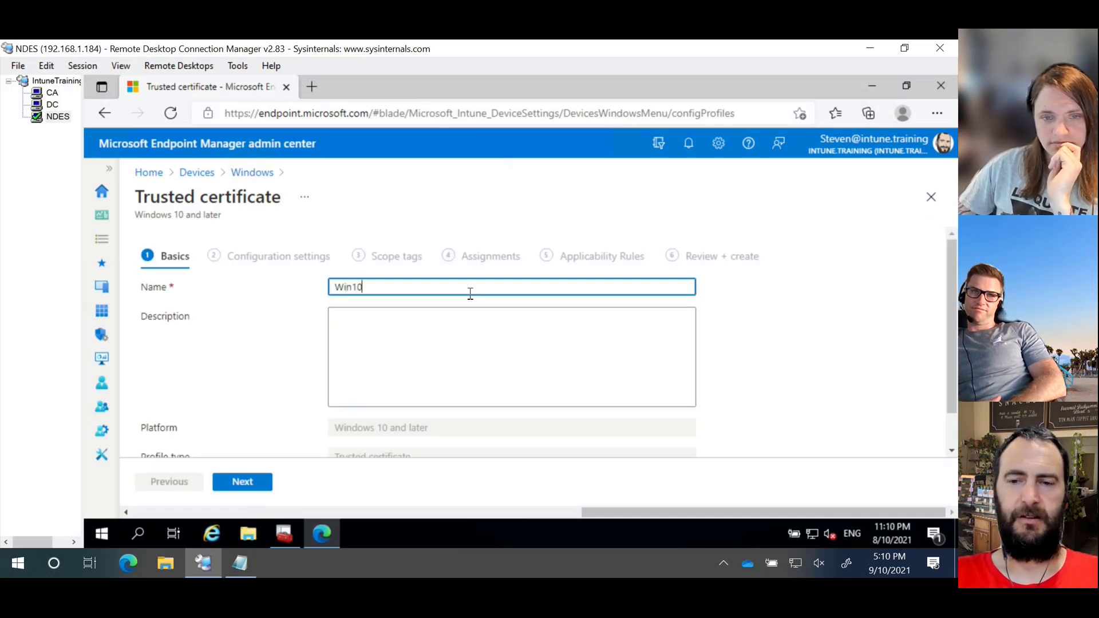
key("BackSpace")
key("BackSpace")
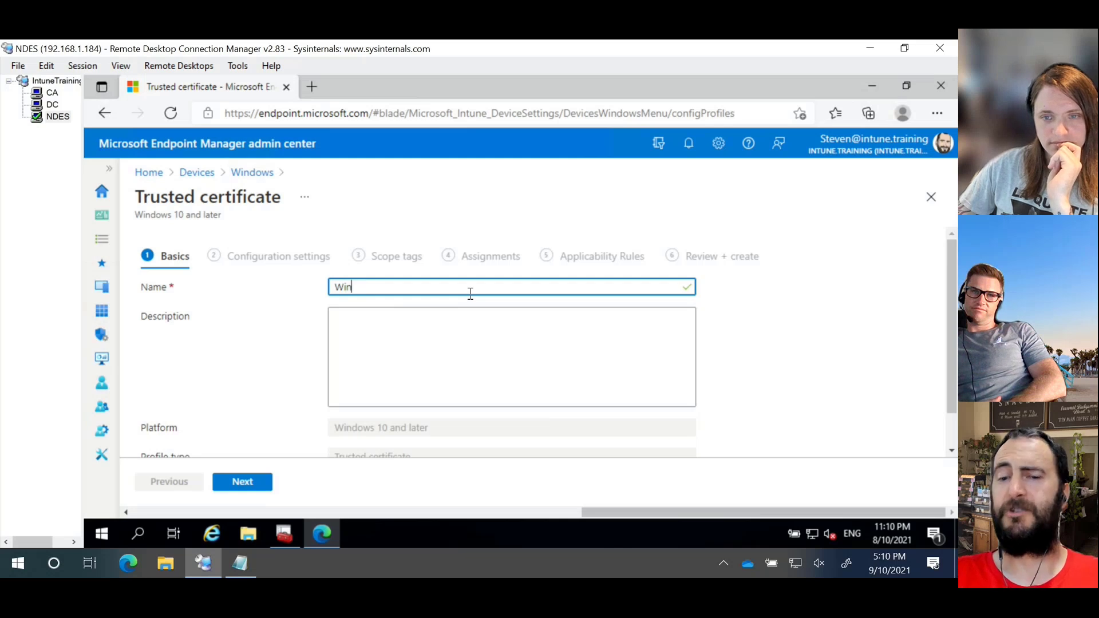
type("dows -")
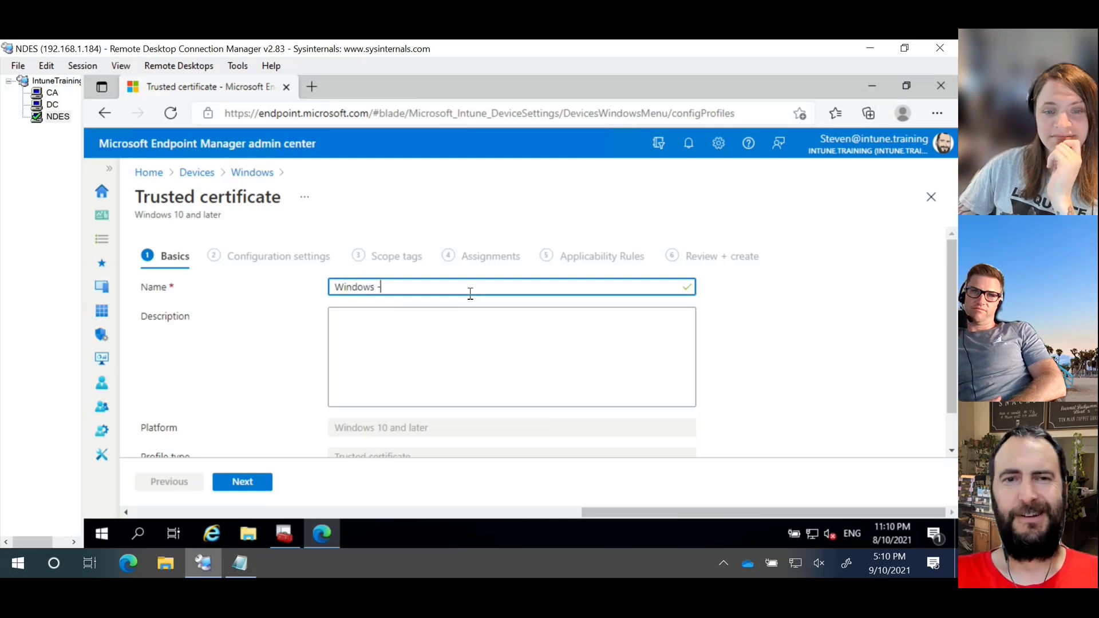
type(" Roo")
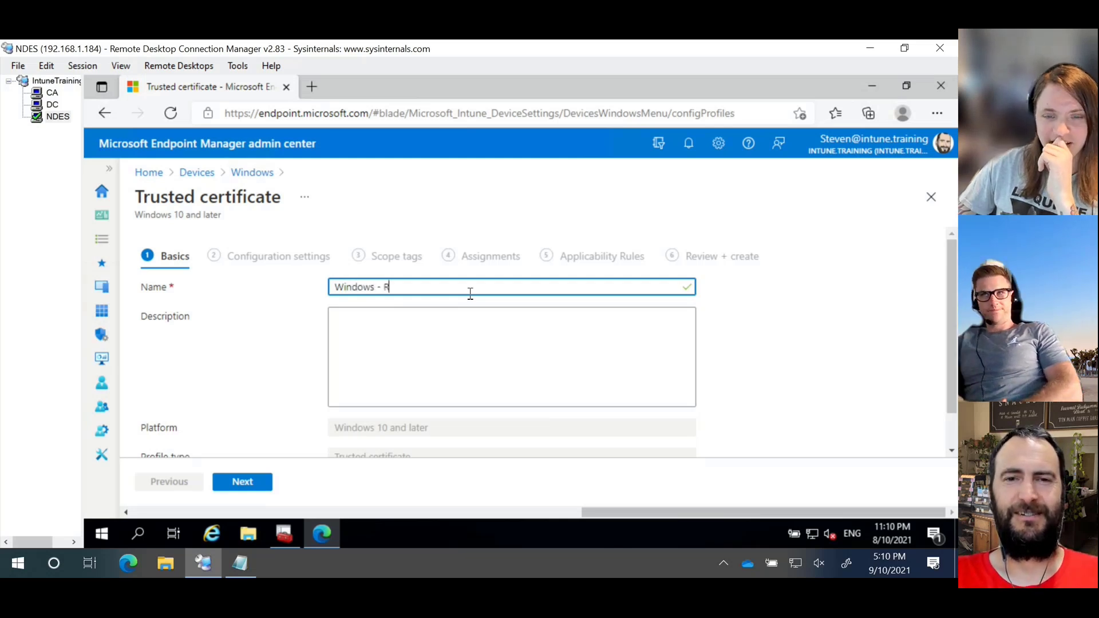
key("BackSpace")
key("BackSpace")
key("BackSpace")
key("BackSpace")
key("BackSpace")
key("BackSpace")
key("BackSpace")
key("BackSpace")
key("BackSpace")
key("BackSpace")
key("BackSpace")
key("BackSpace")
key("BackSpace")
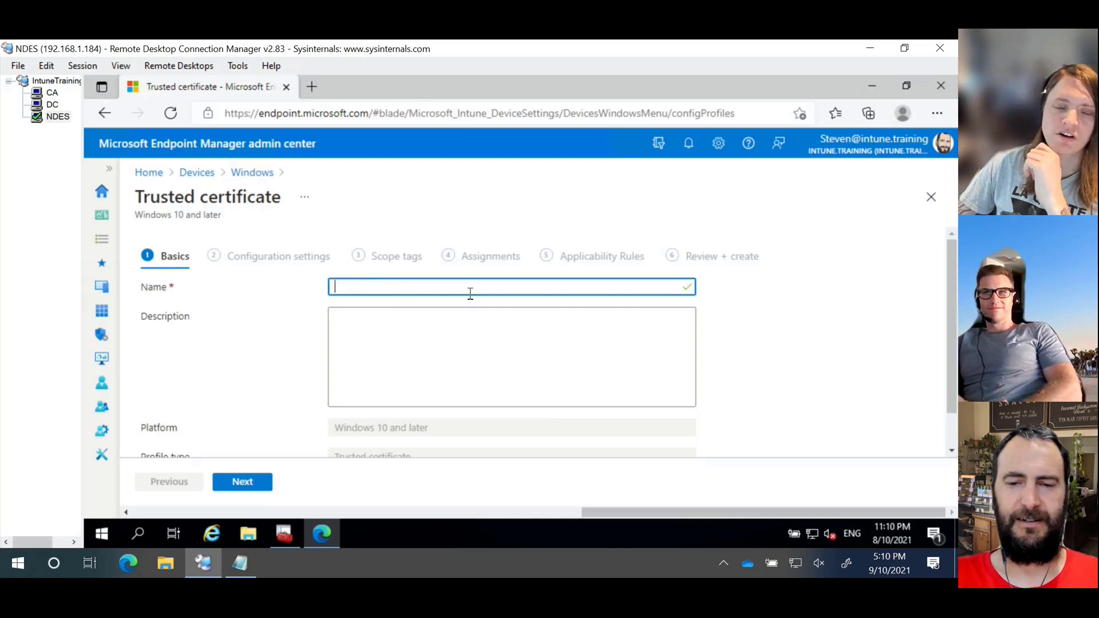
key("super+period")
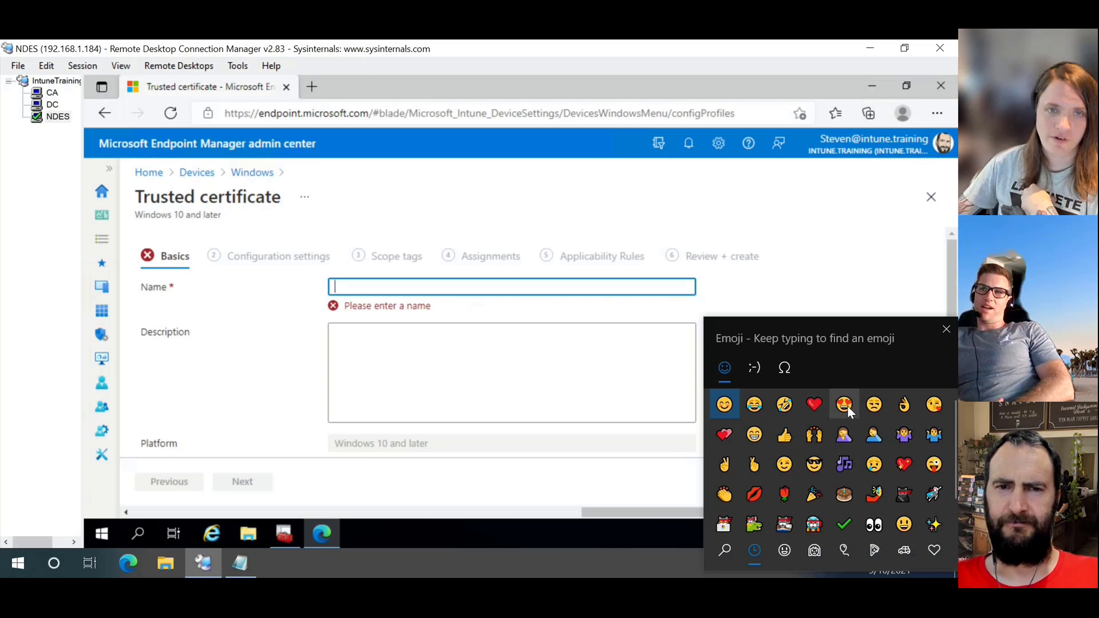
type("Intune")
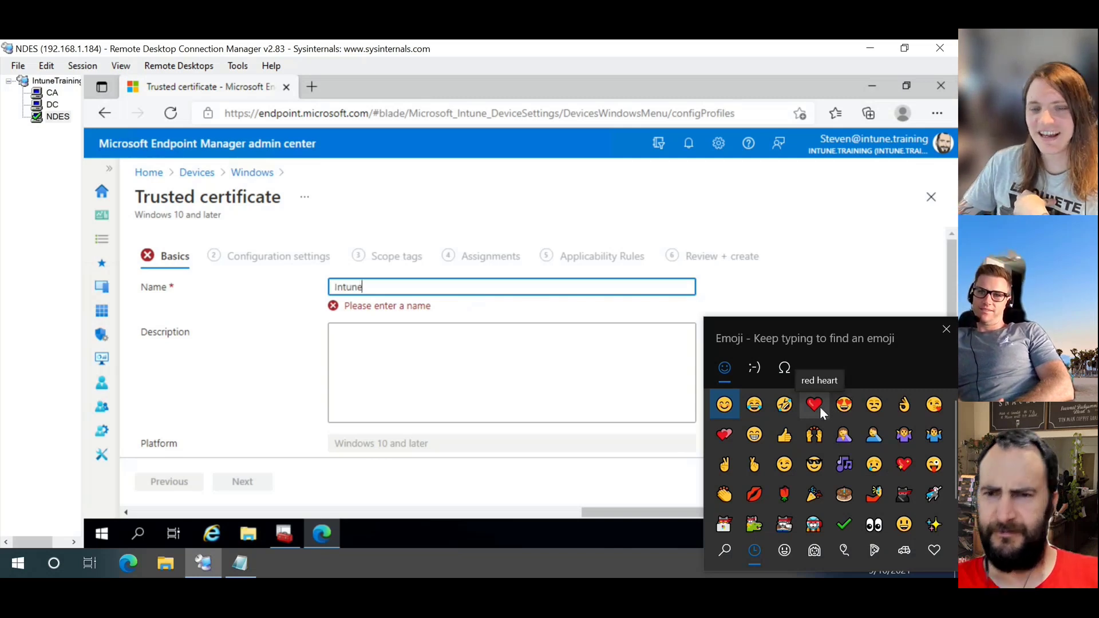
key("BackSpace")
key("BackSpace")
key("BackSpace")
key("BackSpace")
key("BackSpace")
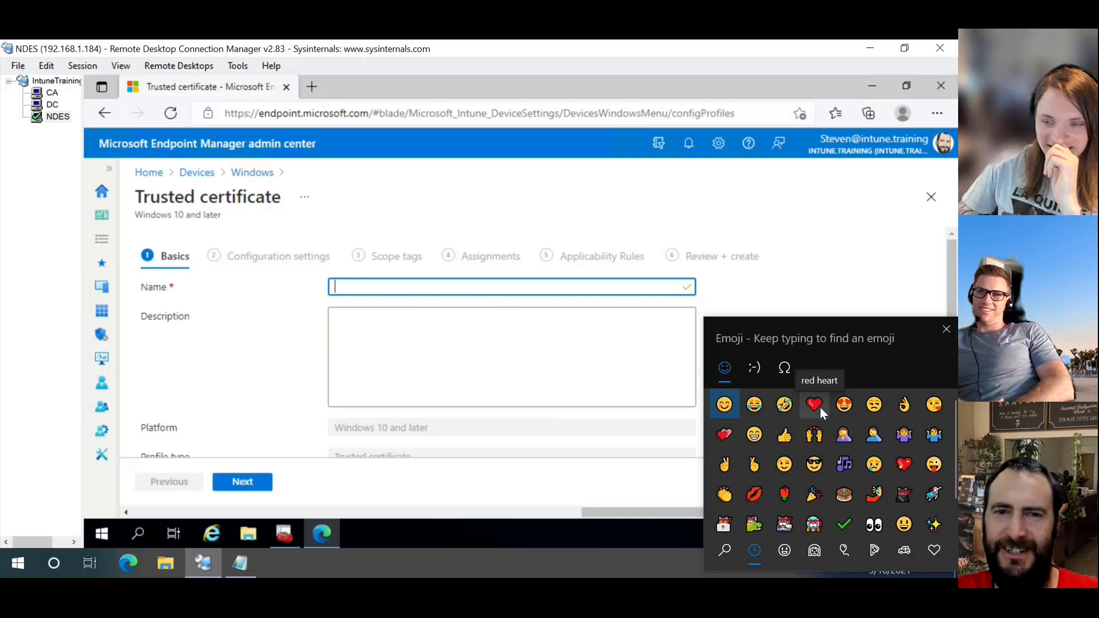
Browse the emoji picker's search, recently used and smileys and animals categories.
scroll(863, 442, "down", 1)
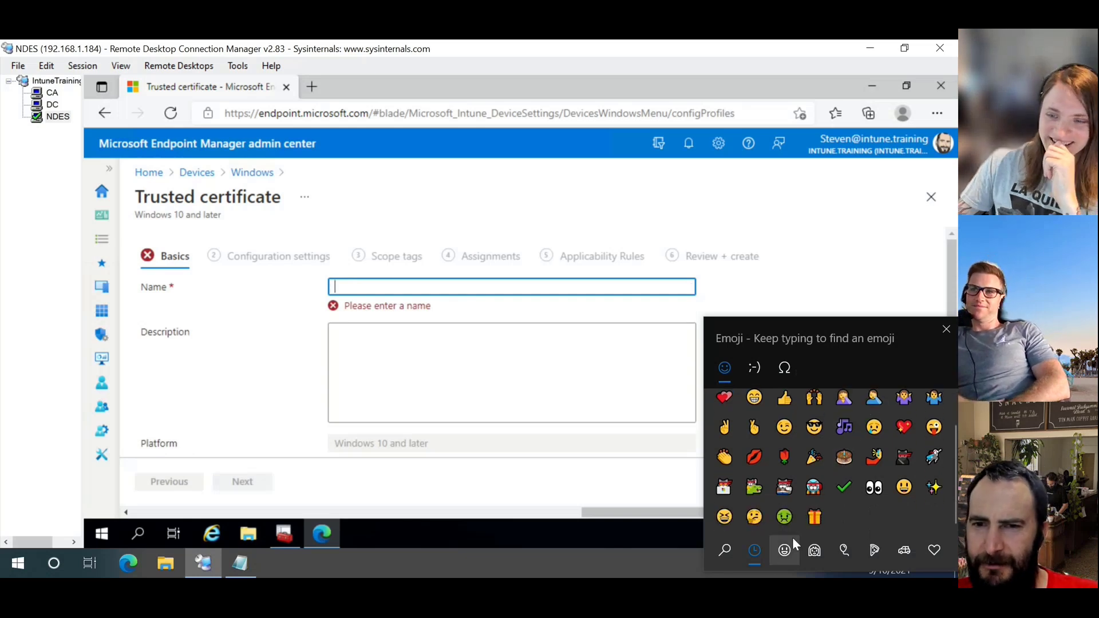
left_click(722, 551)
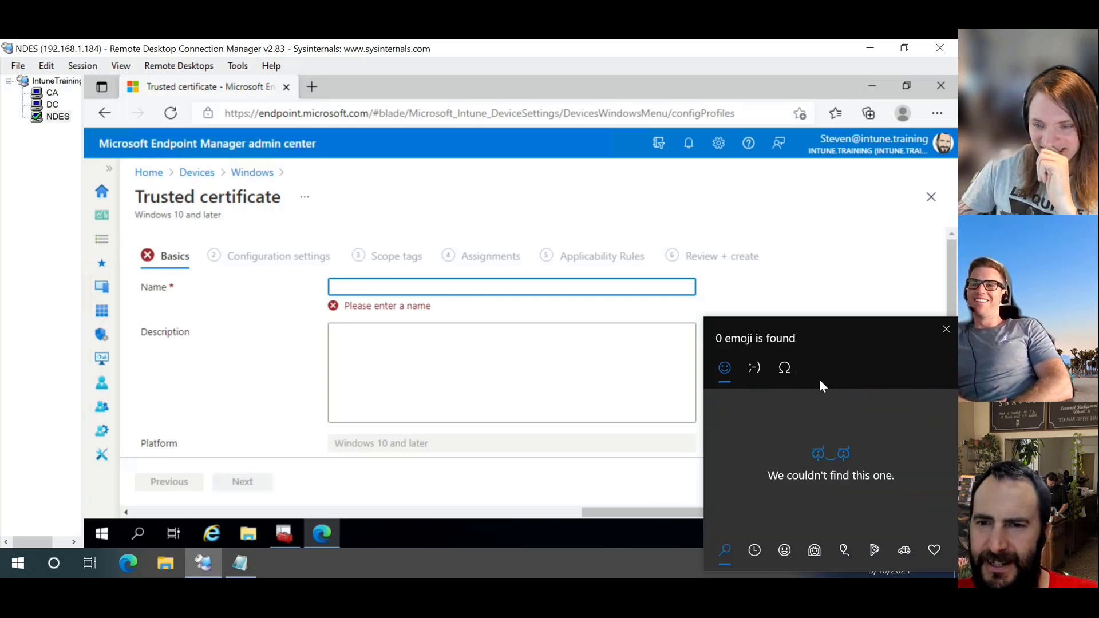
left_click(752, 551)
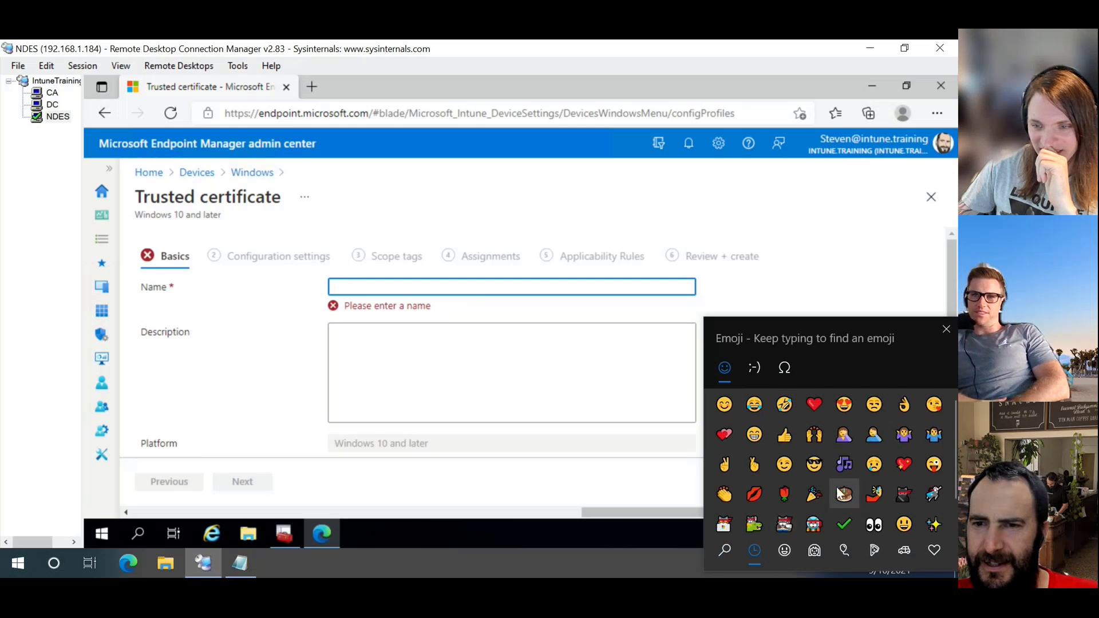
scroll(839, 491, "down", 1)
left_click(783, 551)
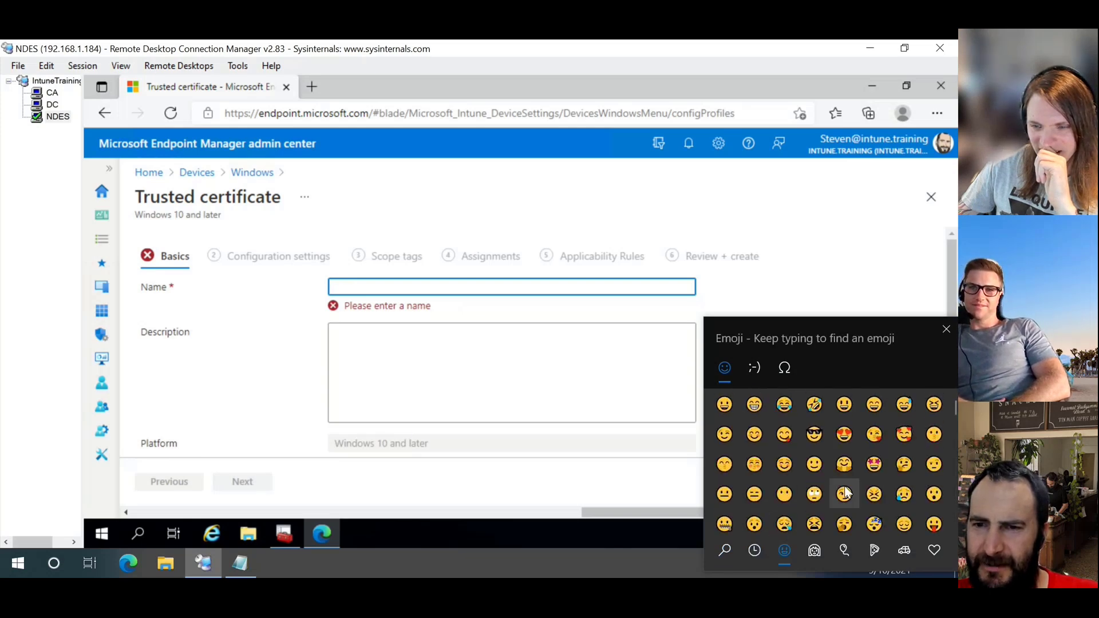
scroll(861, 476, "down", 10)
scroll(861, 475, "down", 15)
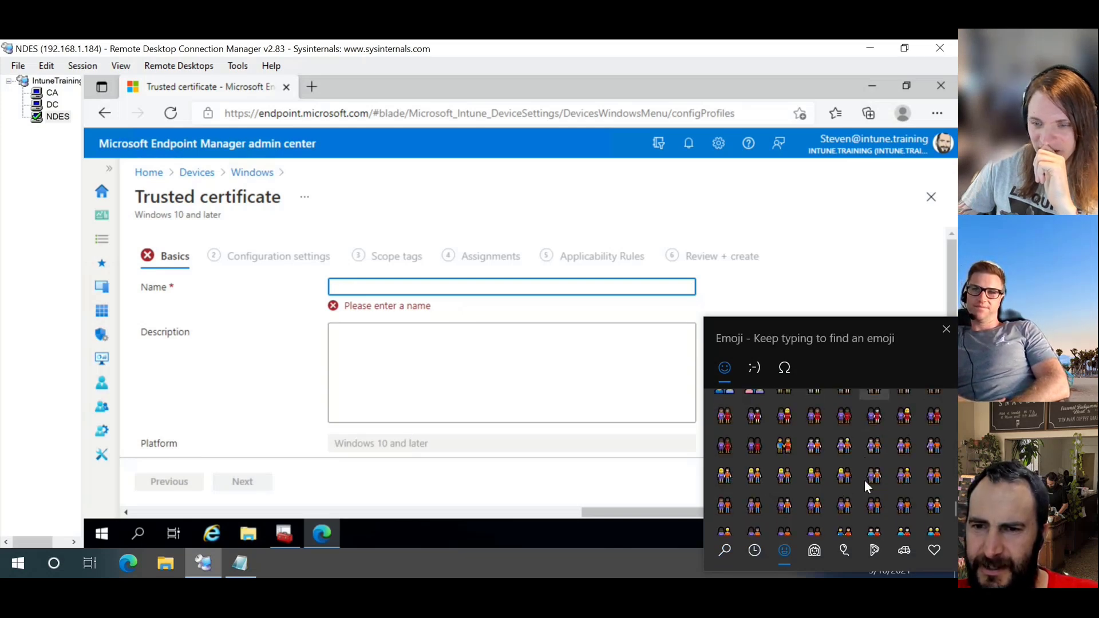
scroll(864, 479, "up", 2)
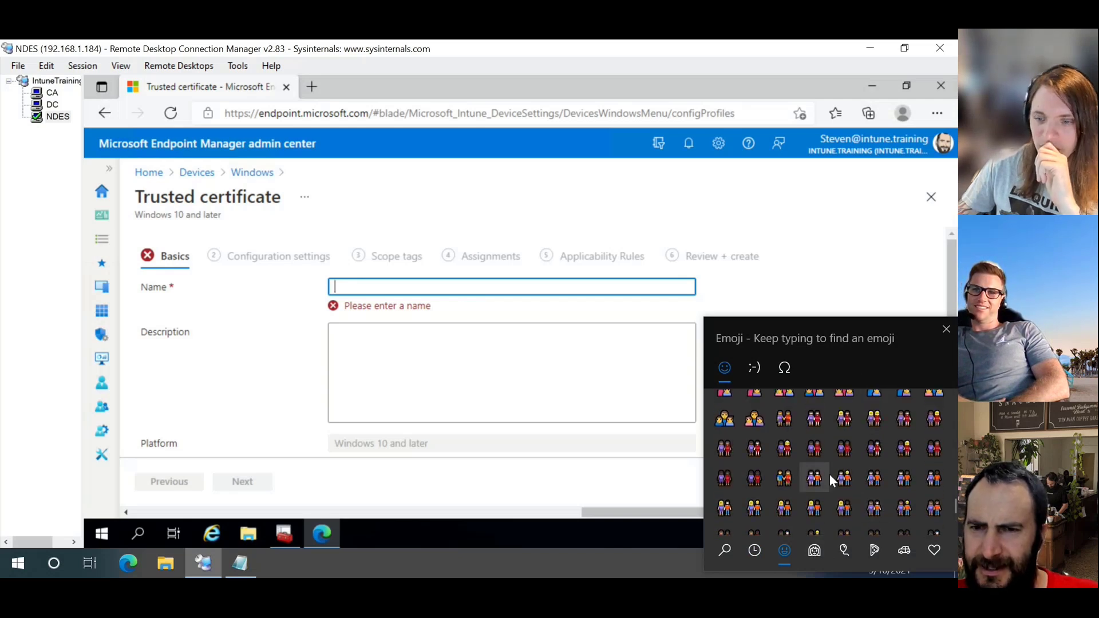
scroll(834, 480, "up", 10)
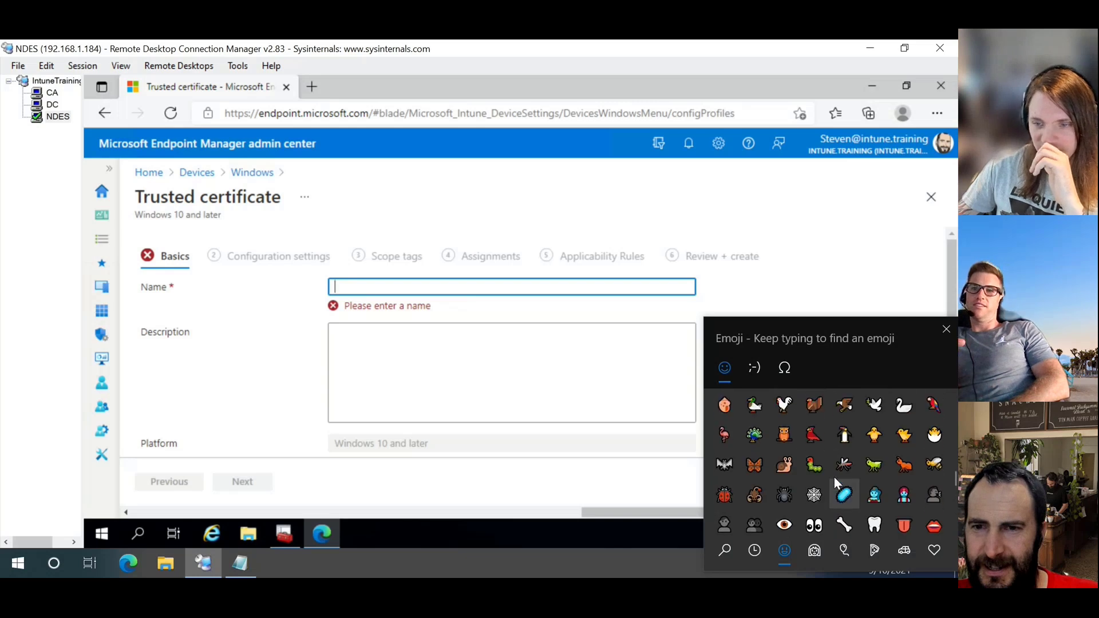
Look through the Kaomoji and Symbols sets, then pick the skier emoji.
left_click(726, 550)
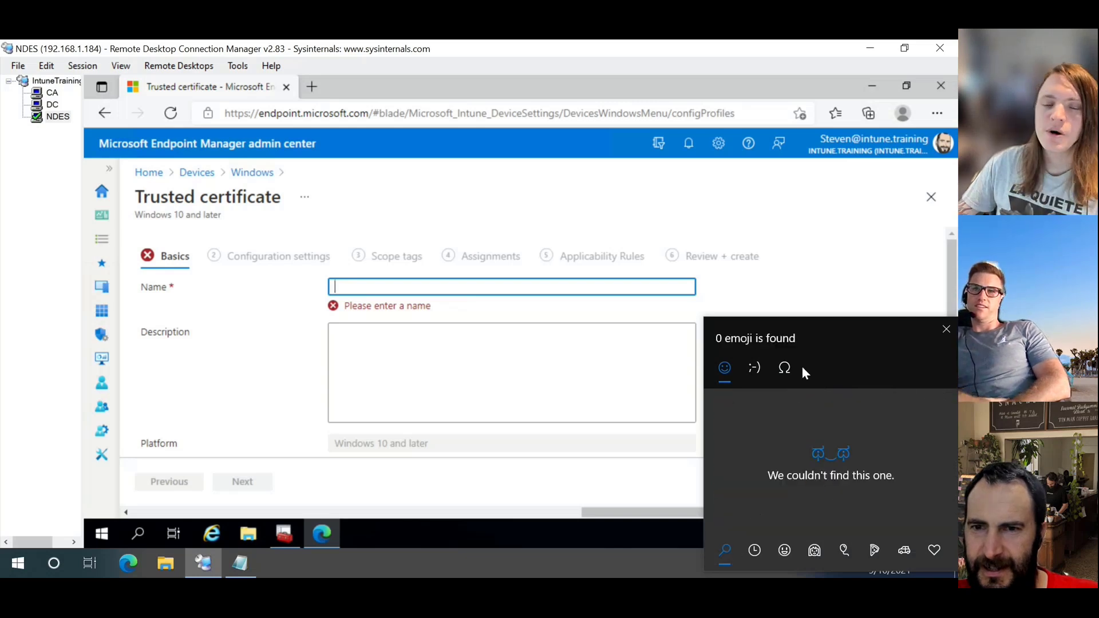
left_click(764, 367)
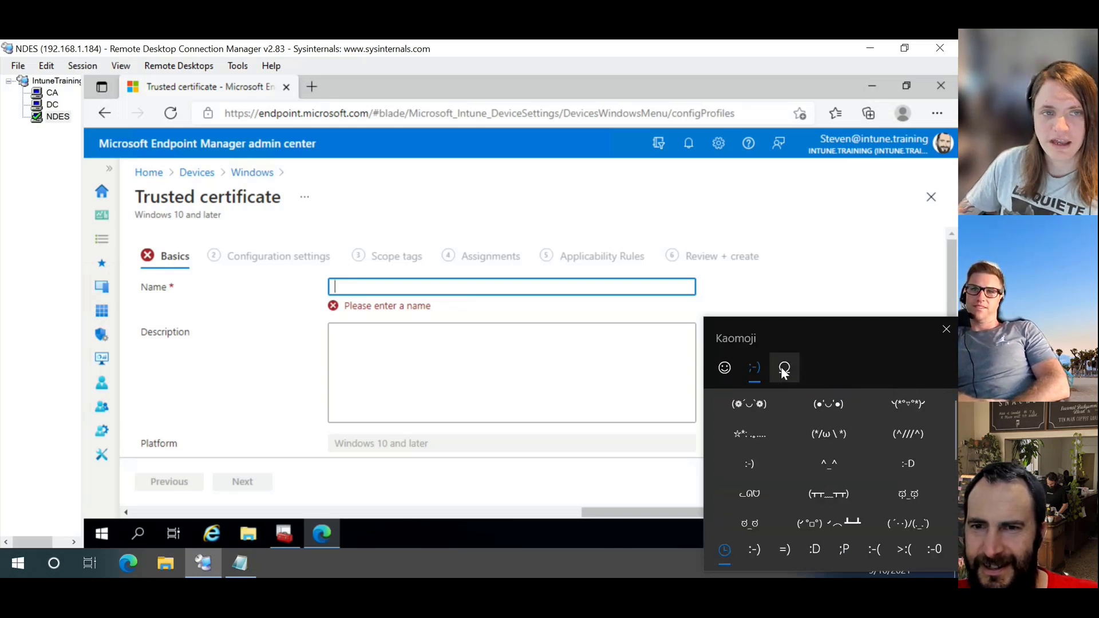
left_click(783, 368)
left_click(725, 369)
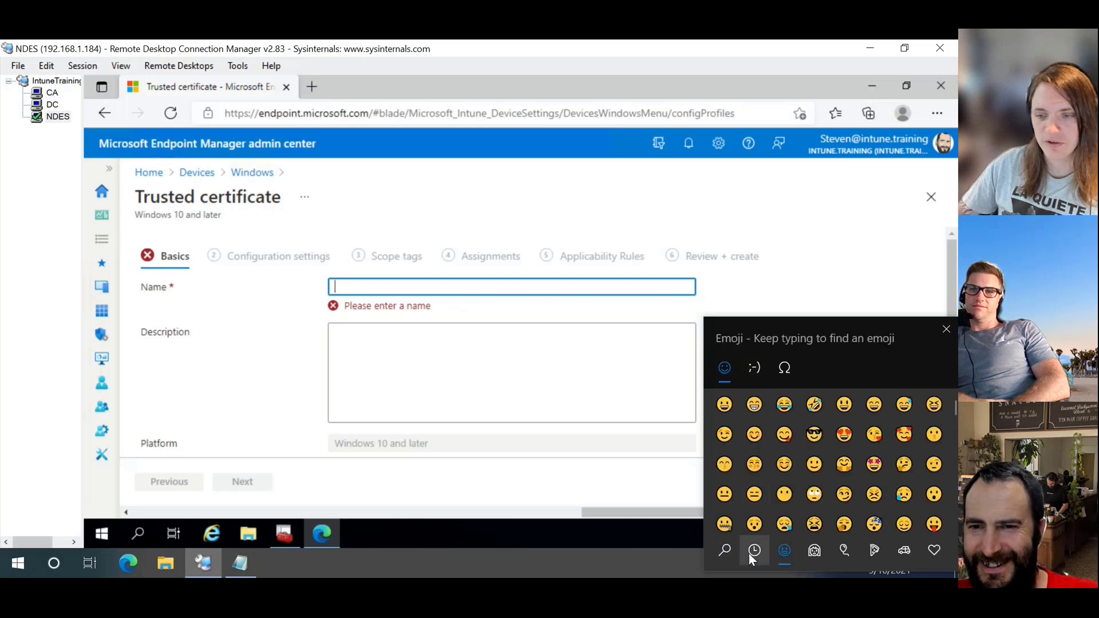
scroll(833, 476, "down", 2)
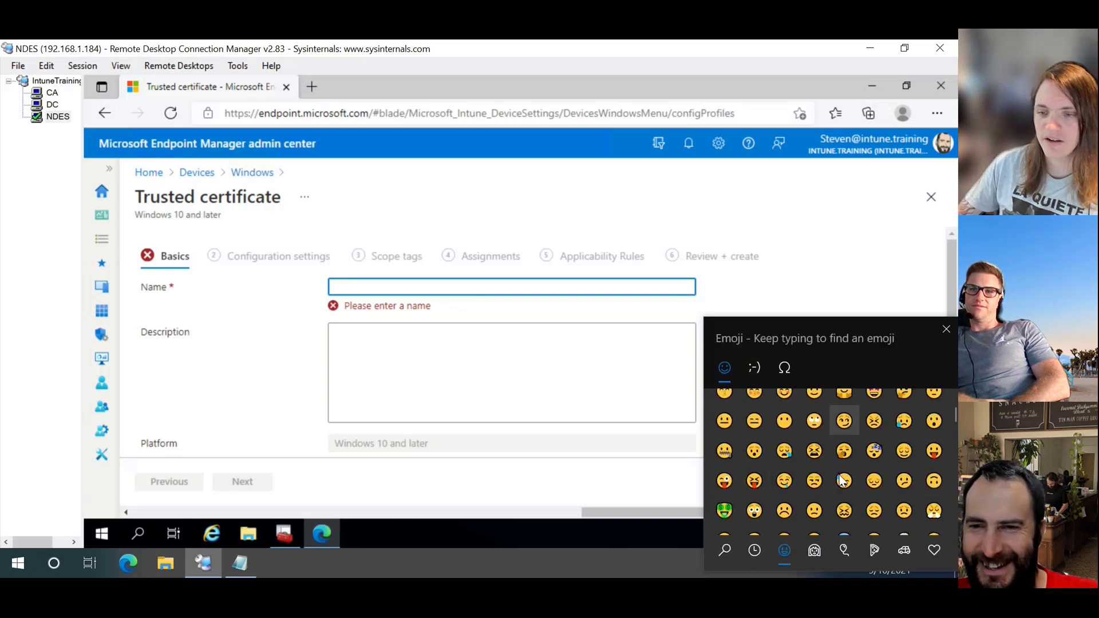
scroll(841, 481, "down", 5)
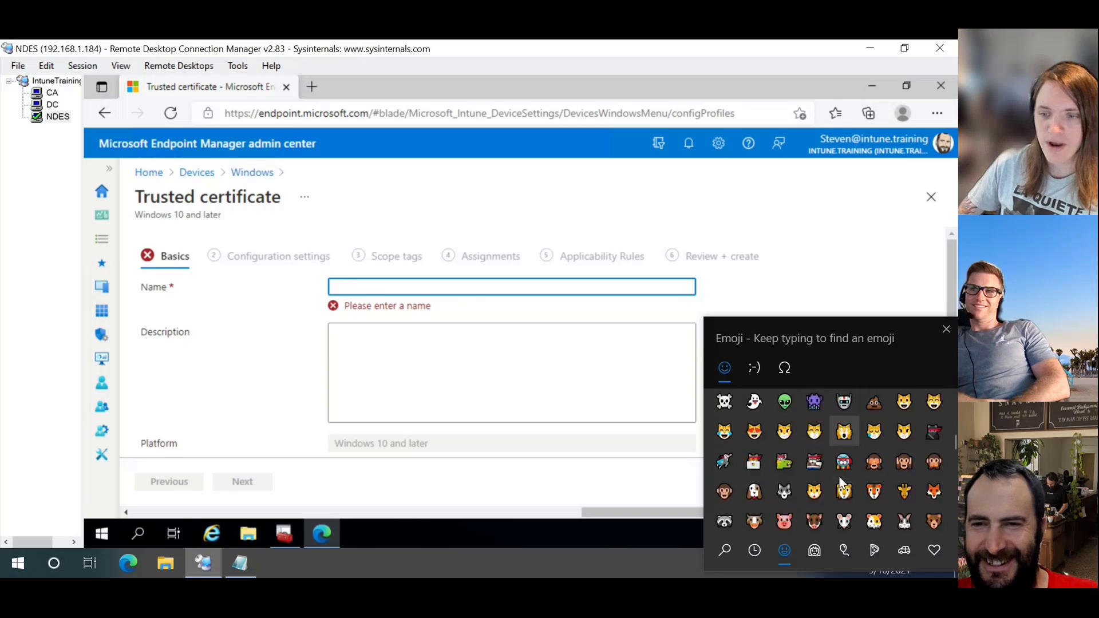
scroll(841, 484, "down", 5)
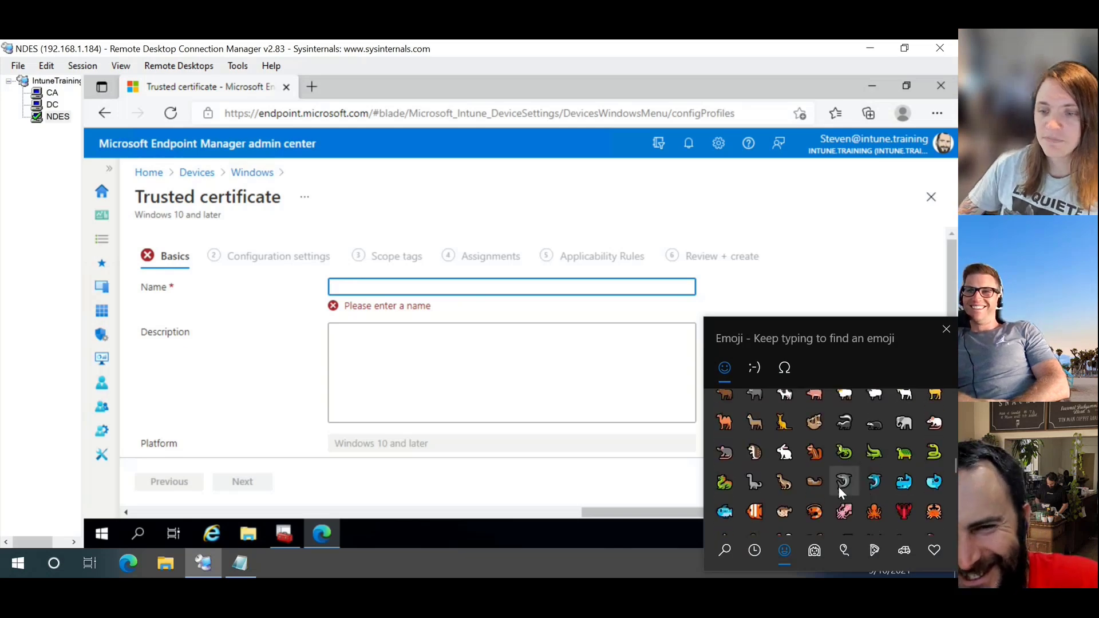
scroll(838, 486, "down", 5)
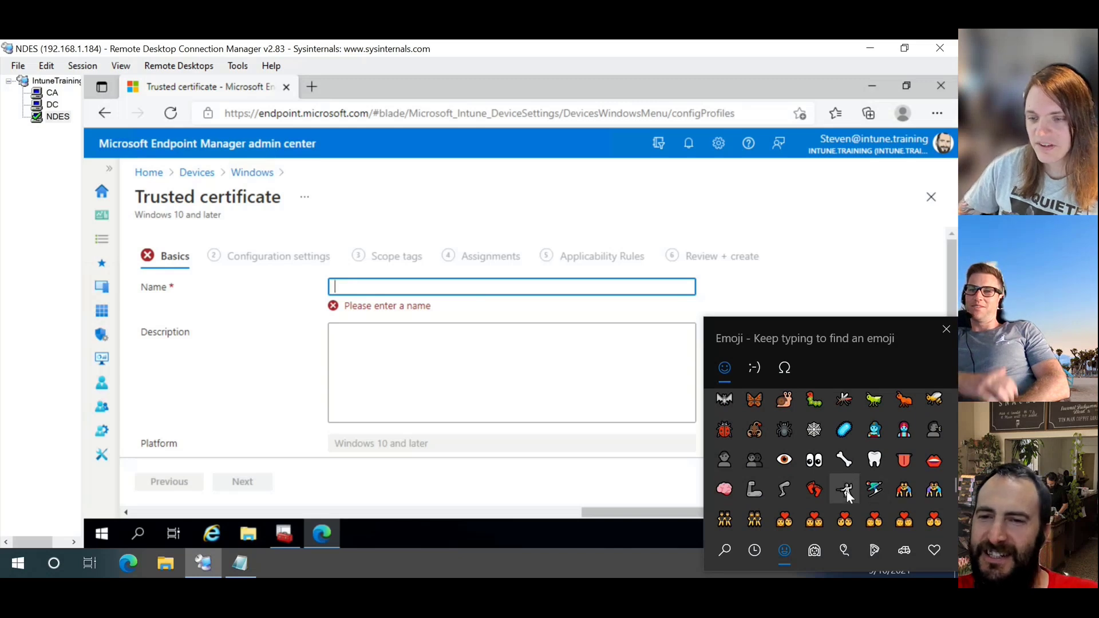
scroll(843, 490, "down", 1)
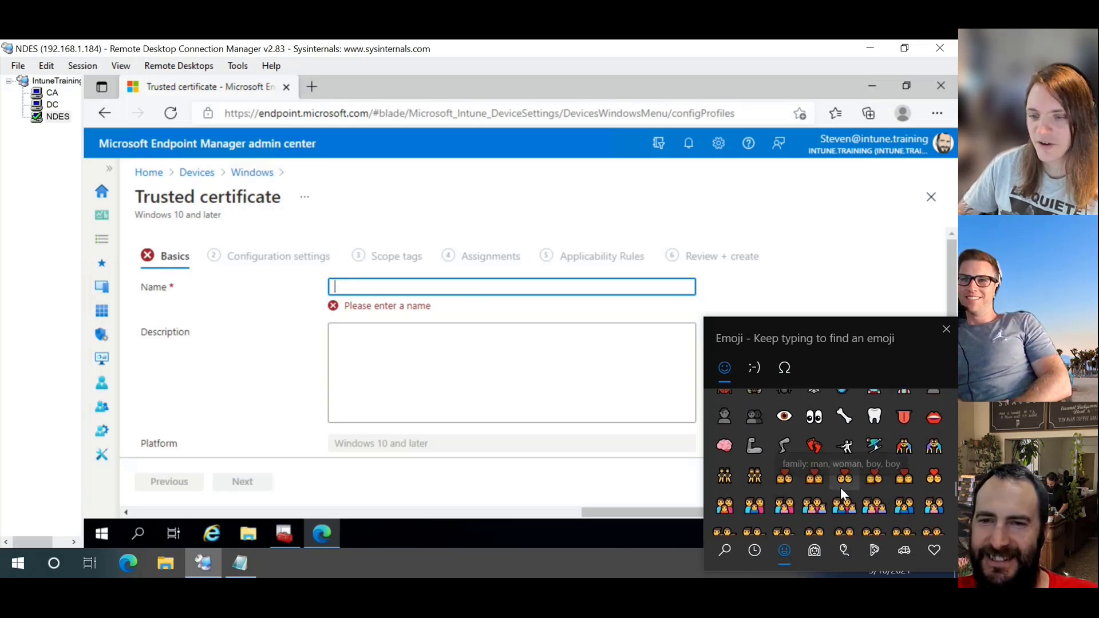
left_click(872, 448)
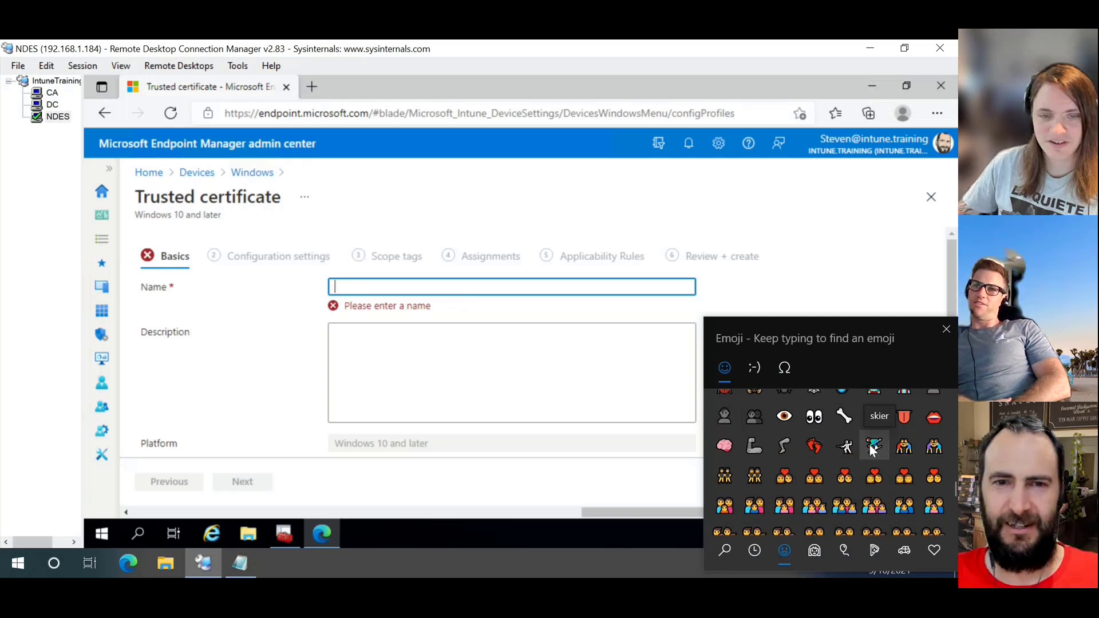
Dismiss the emoji picker and type 'Windows - Root Certificate' into the Name field.
left_click(515, 288)
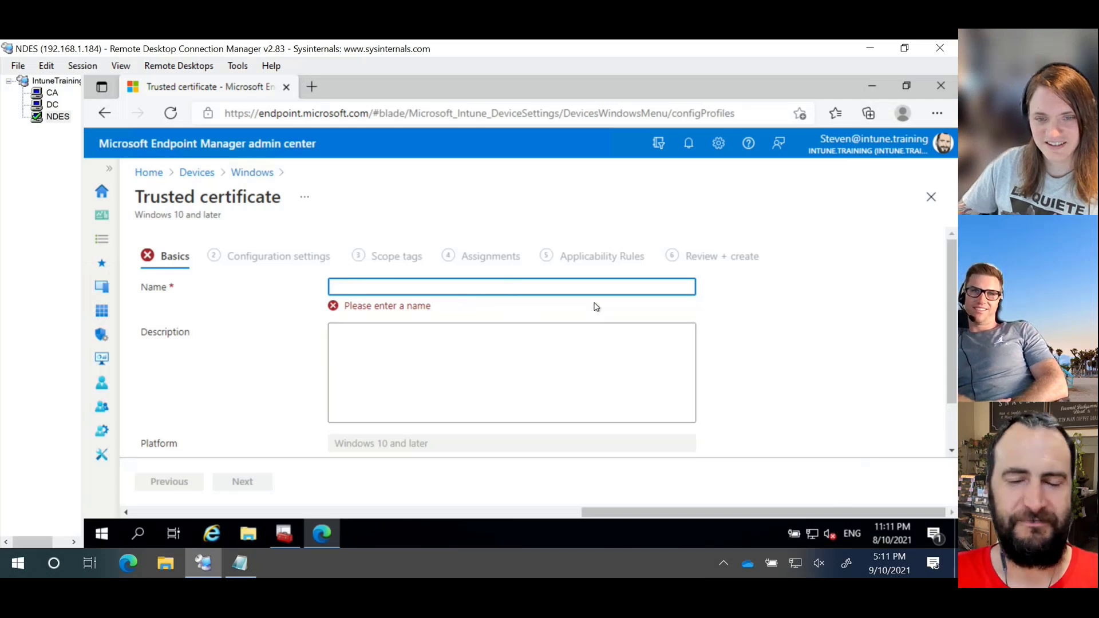
type("Windows")
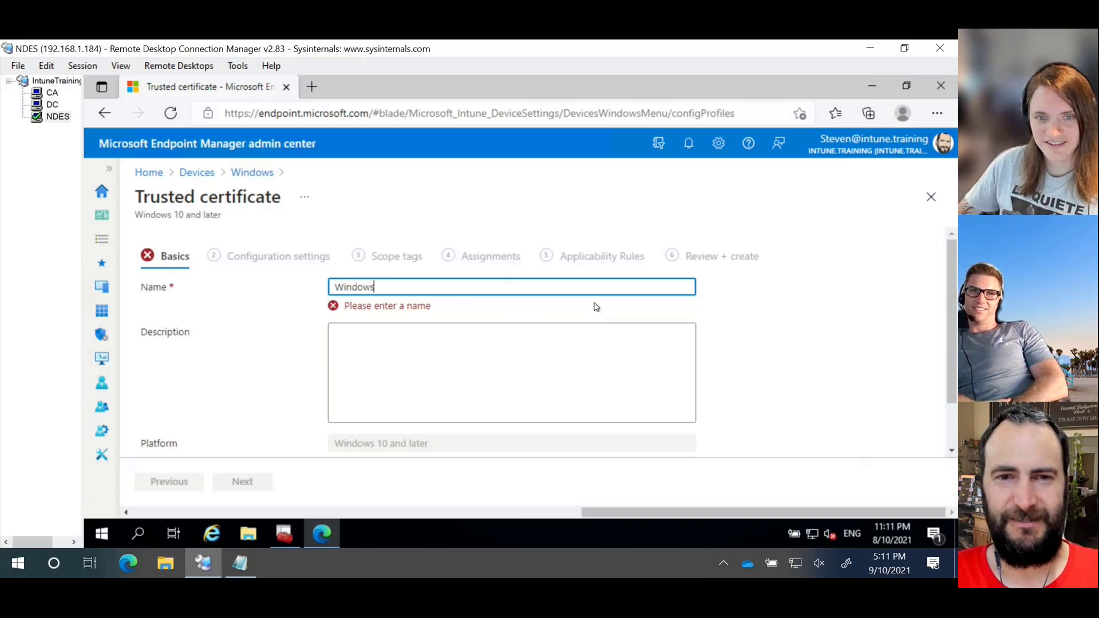
type(" - ")
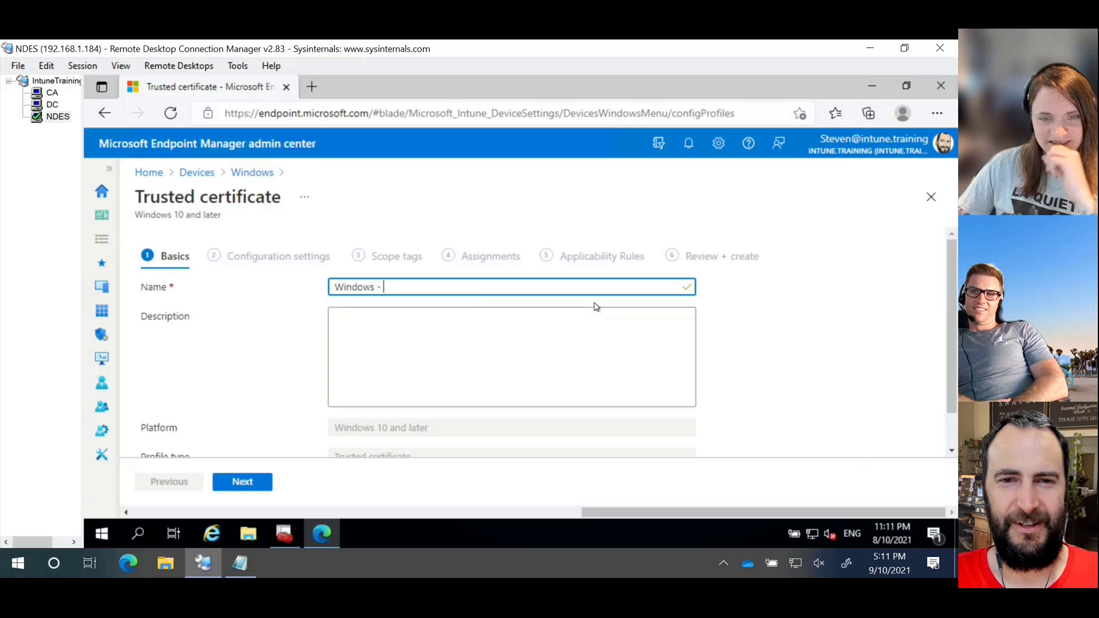
type("Root Ce")
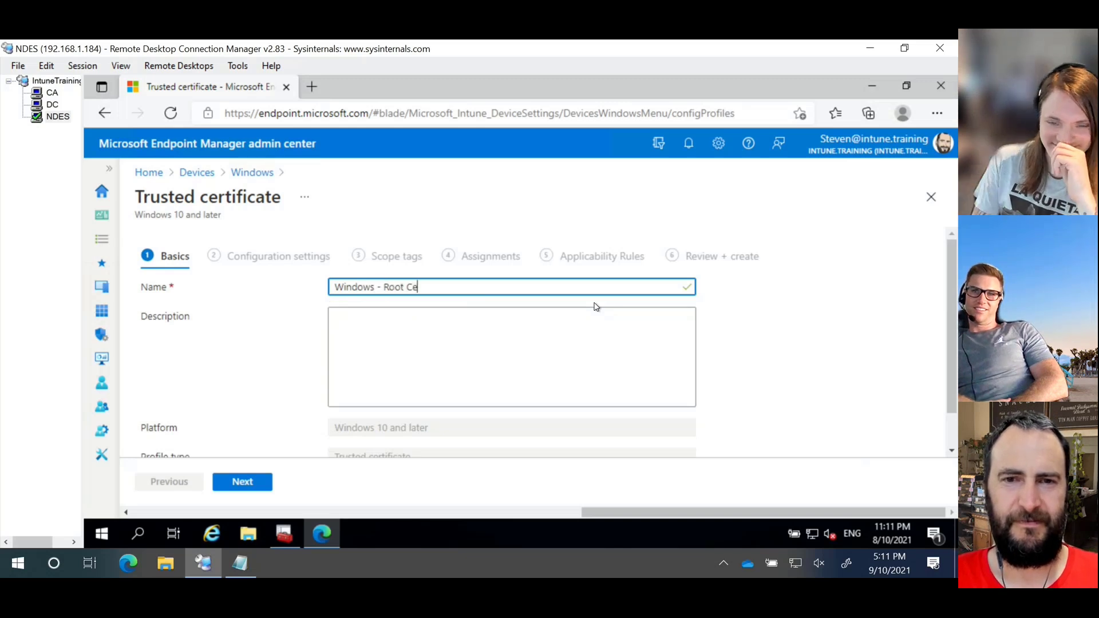
type("rtificate")
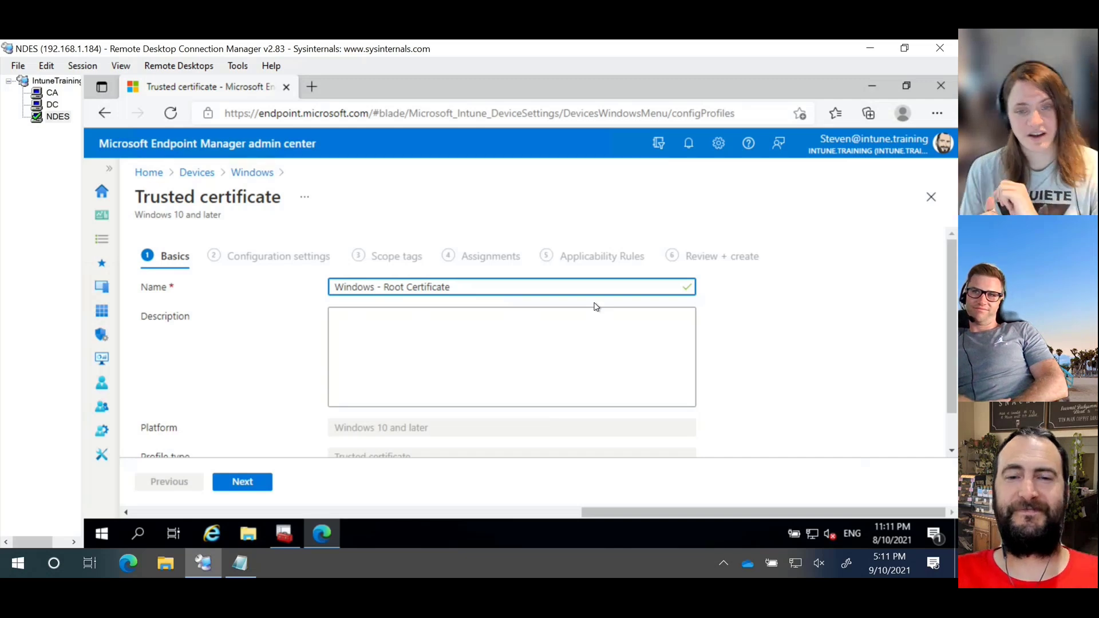
Upload rootca.cer from Downloads, keeping Computer certificate store - Root as the destination.
left_click(255, 484)
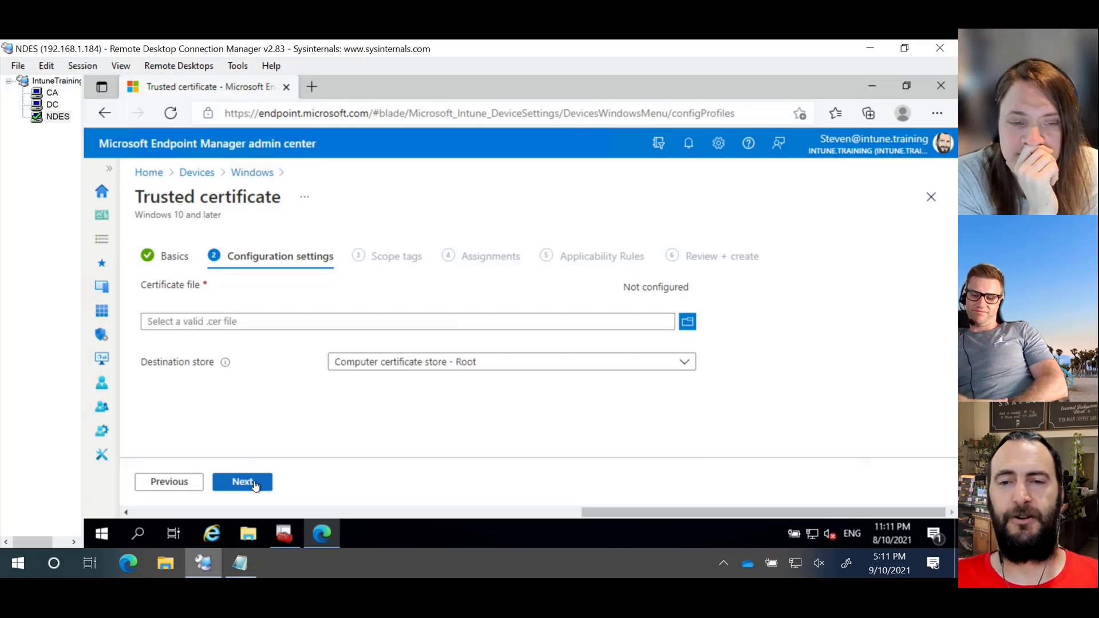
left_click(681, 325)
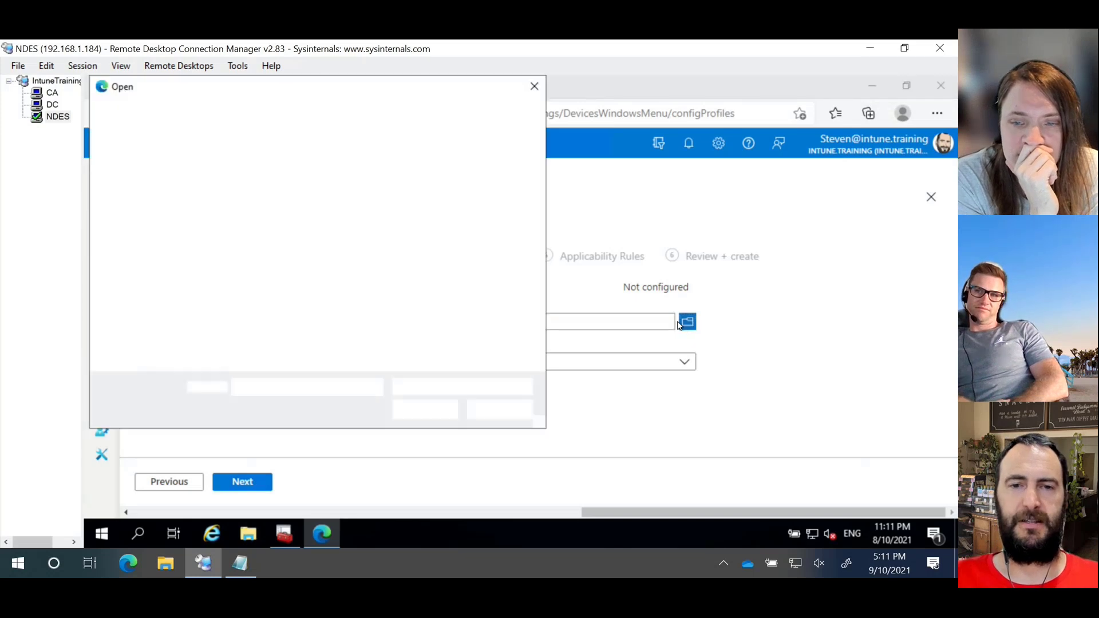
left_click(152, 338)
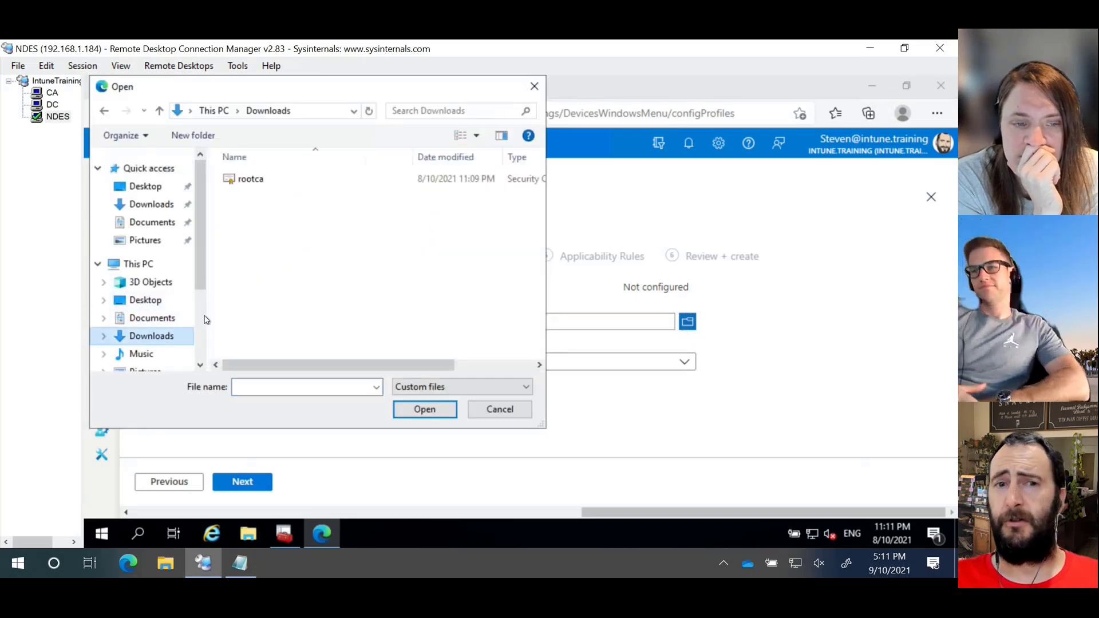
double_click(250, 179)
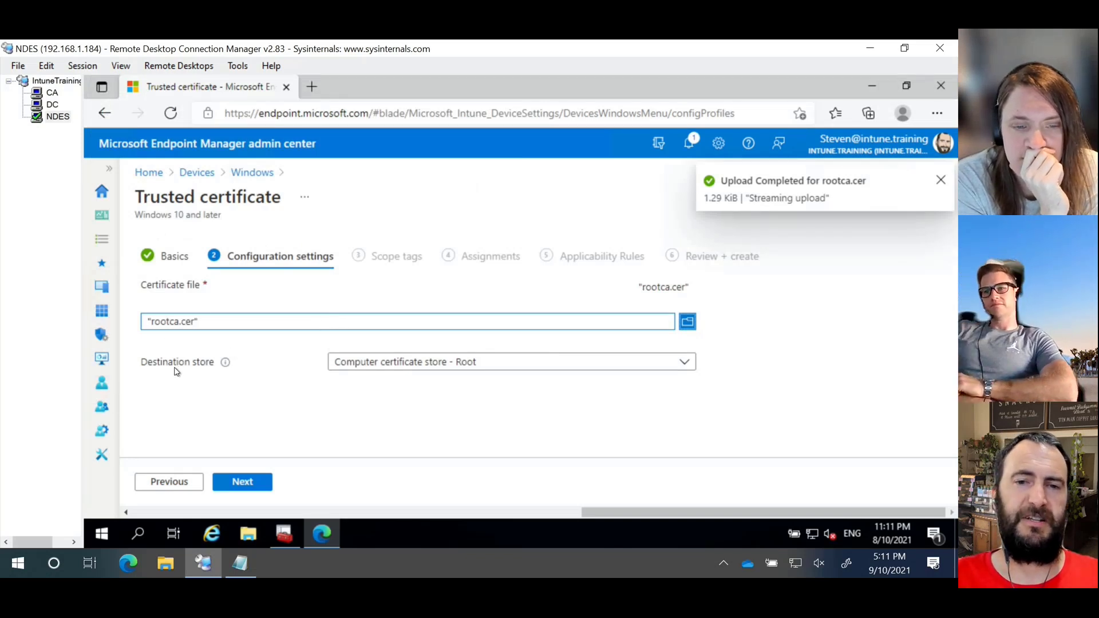
left_click(440, 364)
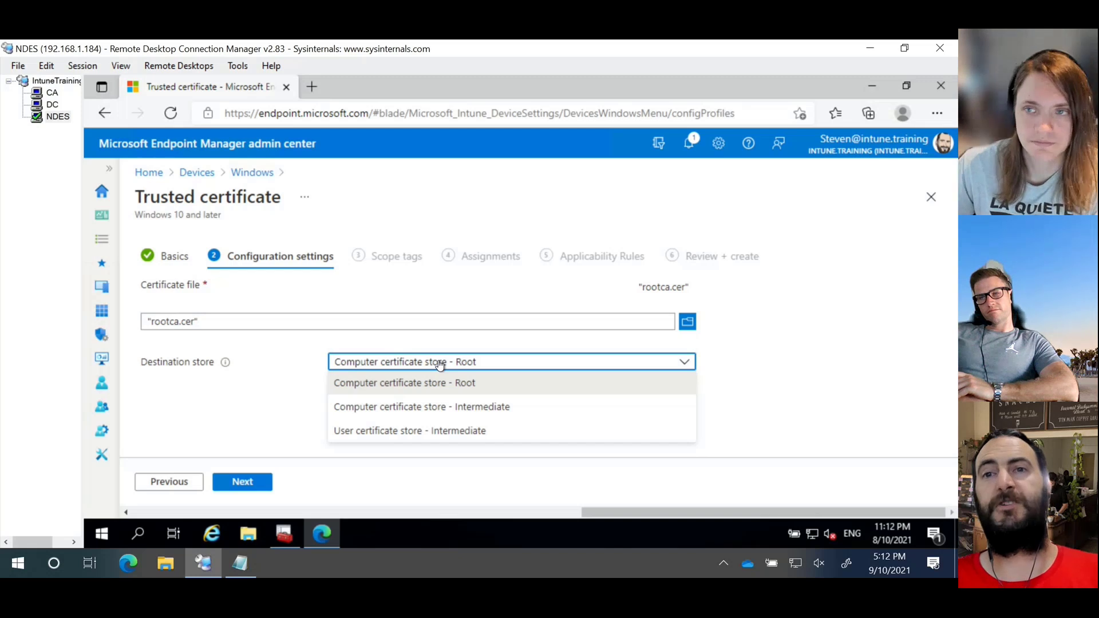
left_click(440, 364)
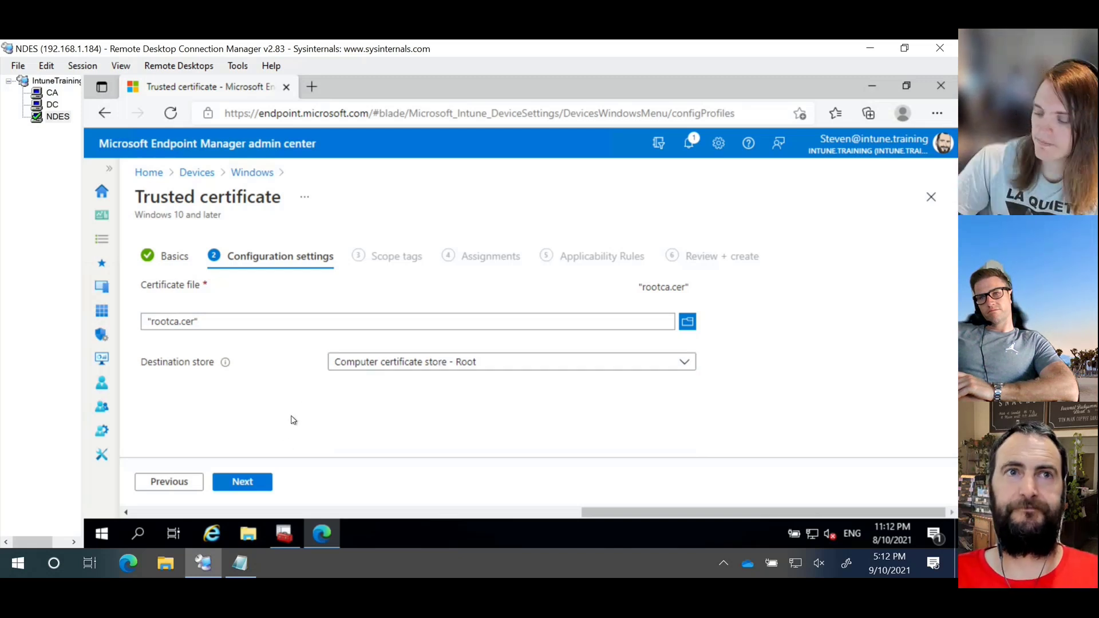
Skip scope tags and add the Intune.Training Users group as an included assignment.
left_click(254, 486)
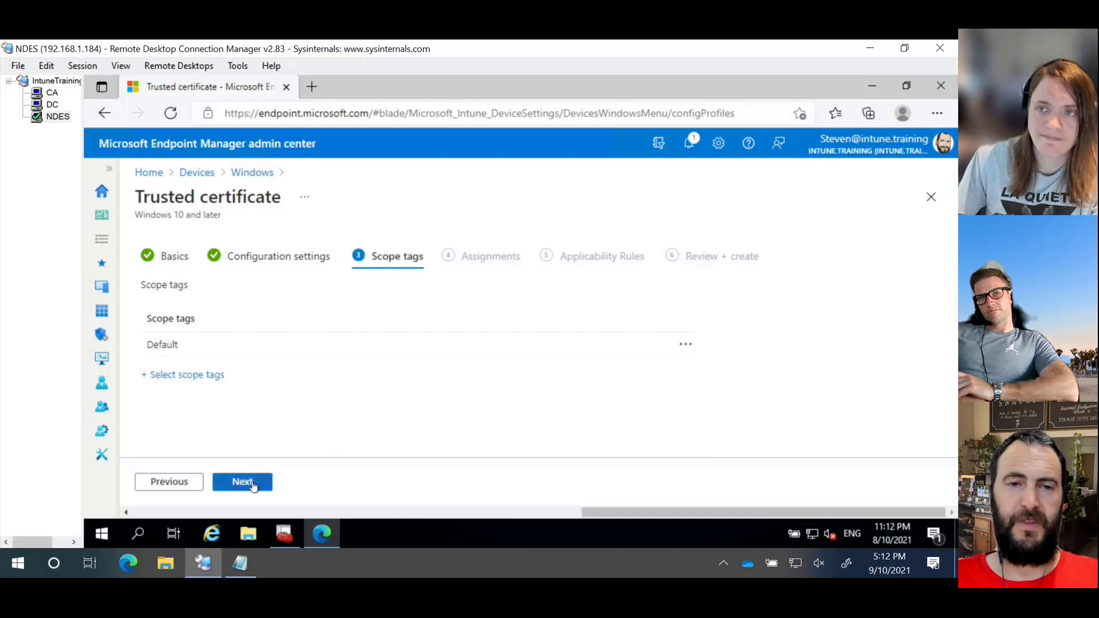
left_click(254, 485)
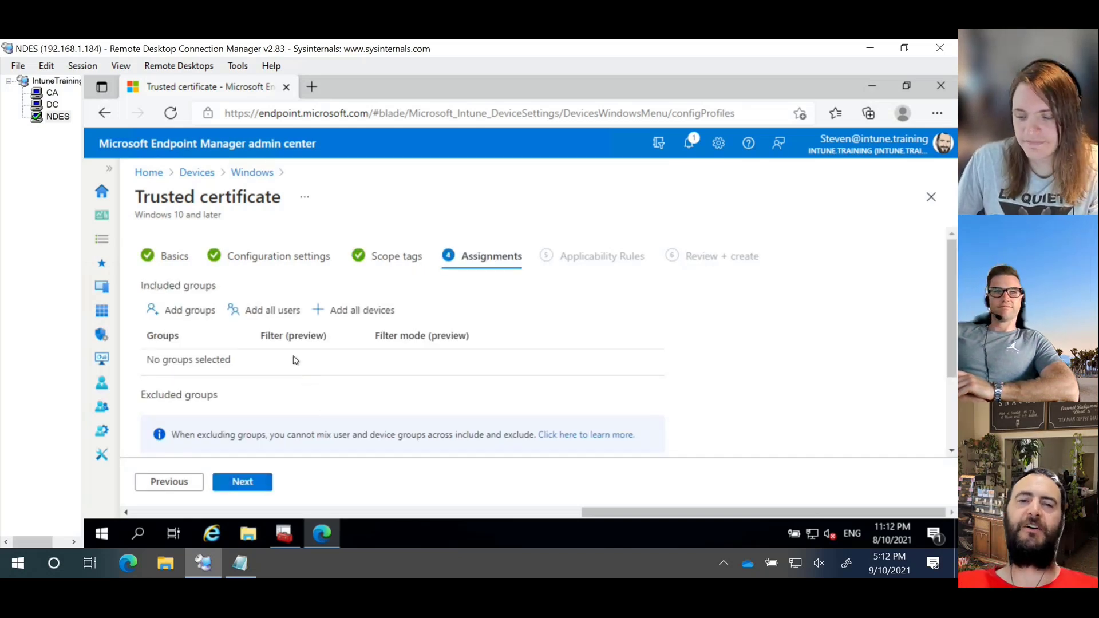
left_click(197, 319)
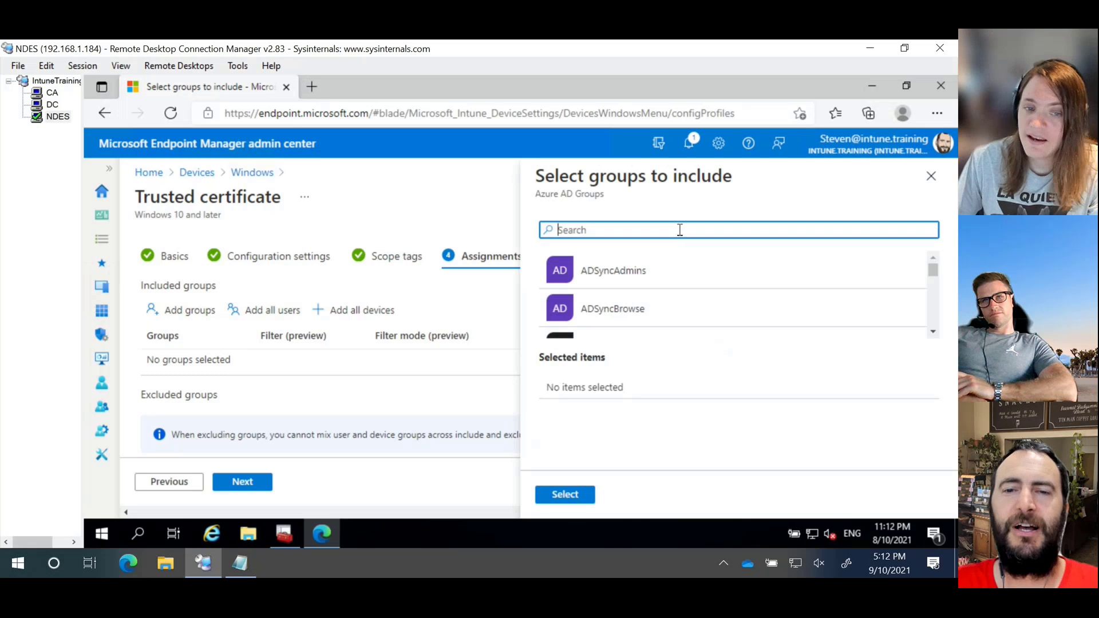
type("intune")
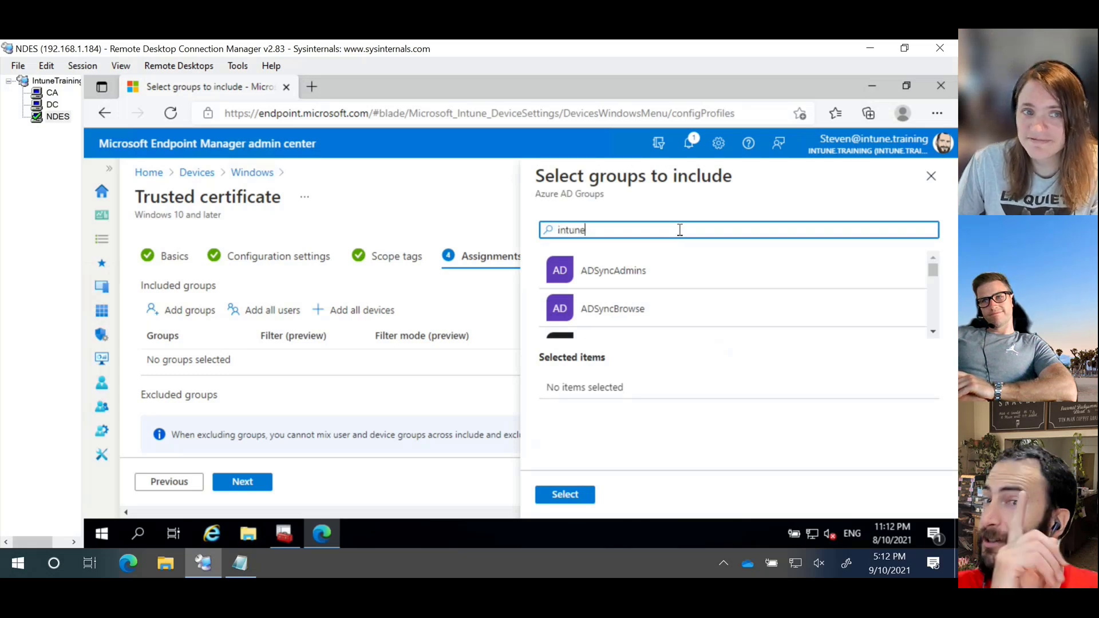
scroll(715, 295, "down", 2)
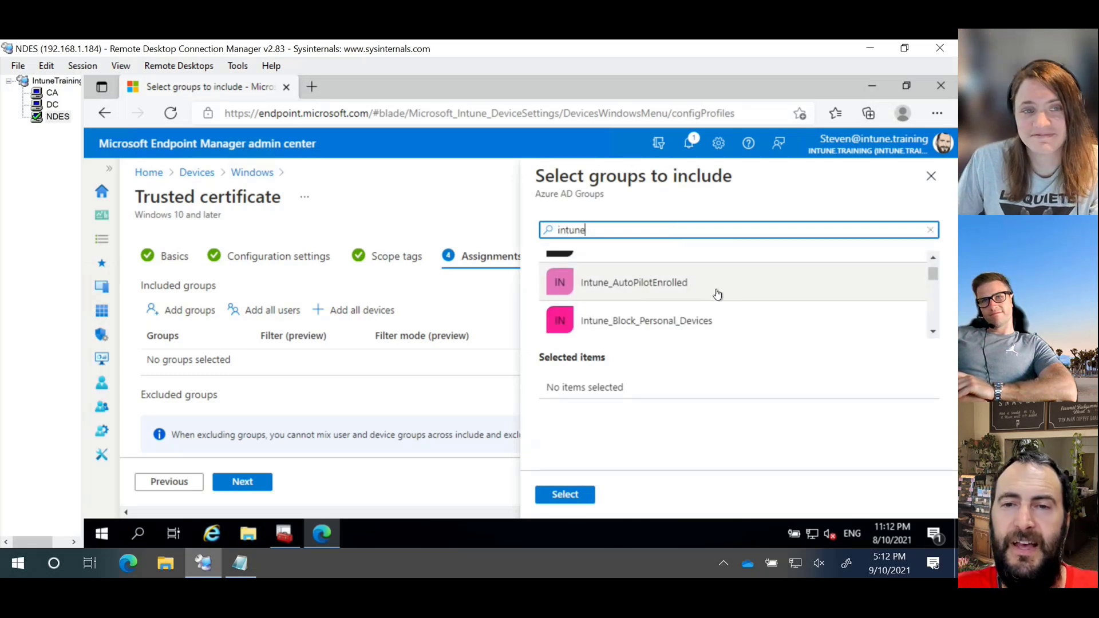
scroll(713, 302, "down", 5)
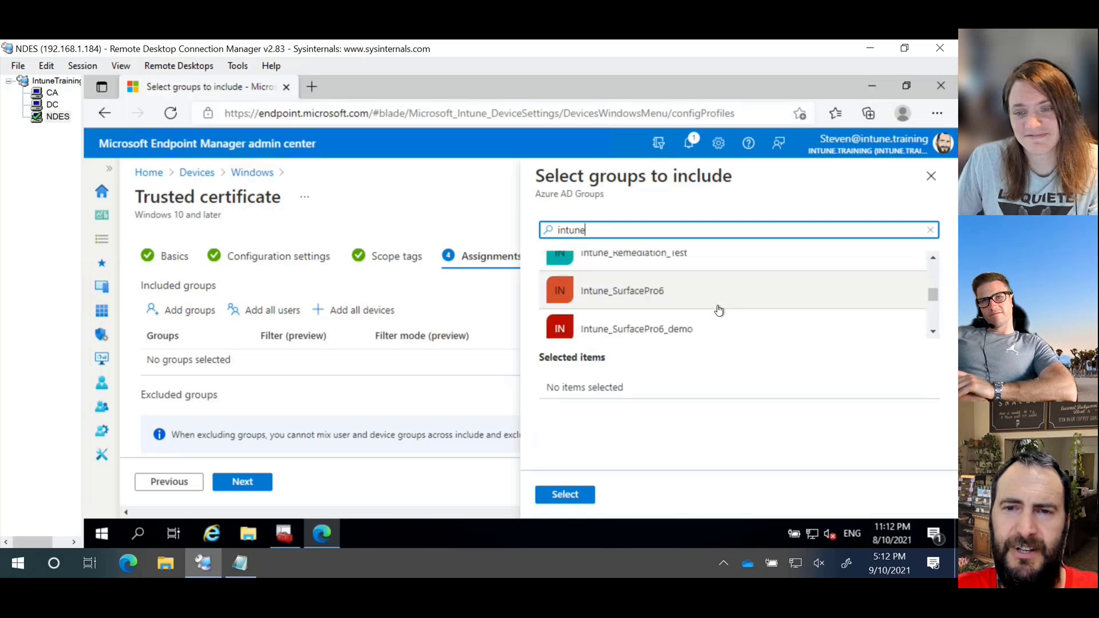
scroll(720, 309, "down", 2)
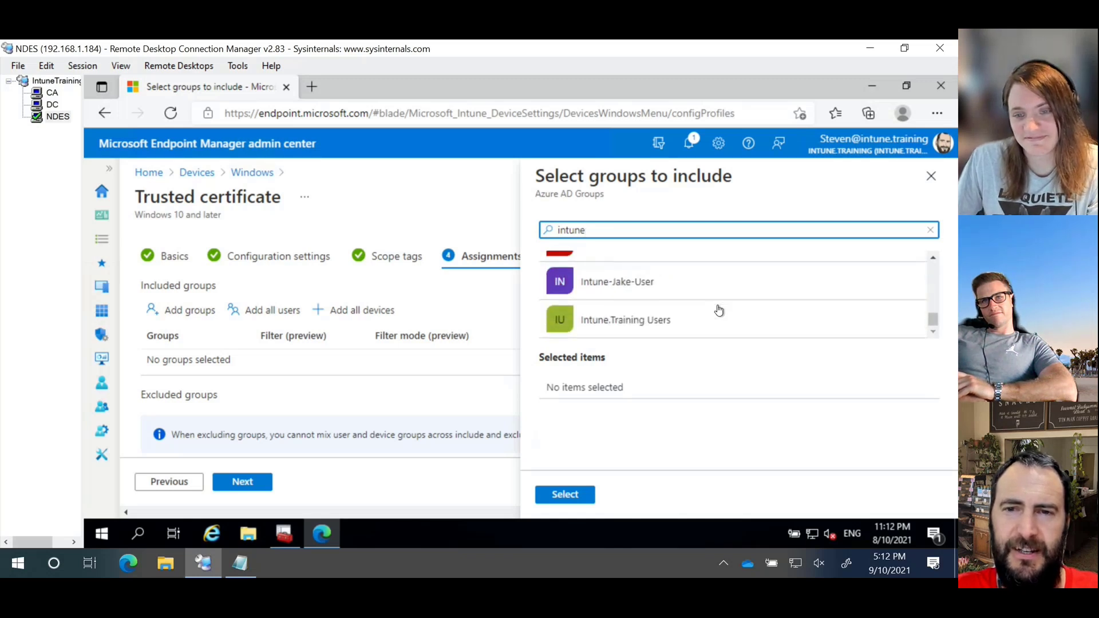
left_click(651, 327)
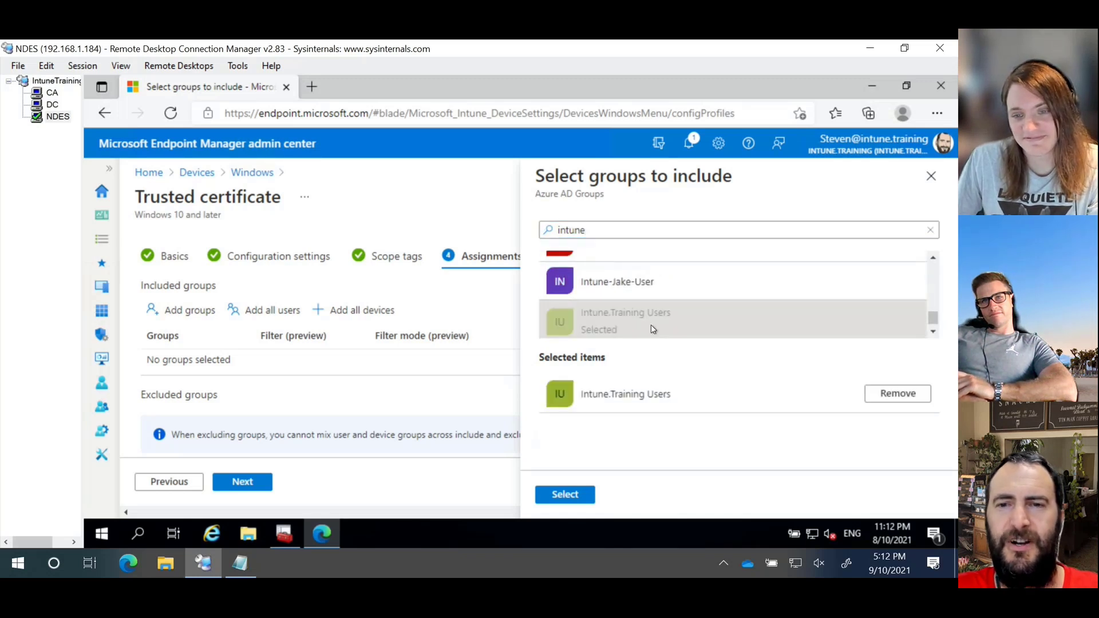
left_click(573, 496)
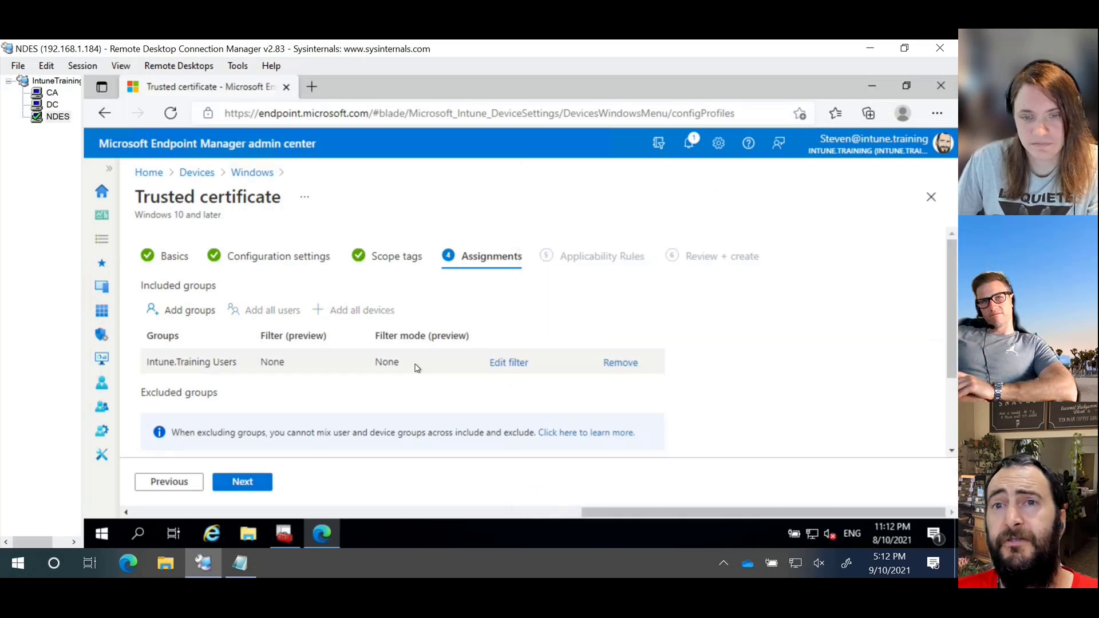
left_click(271, 486)
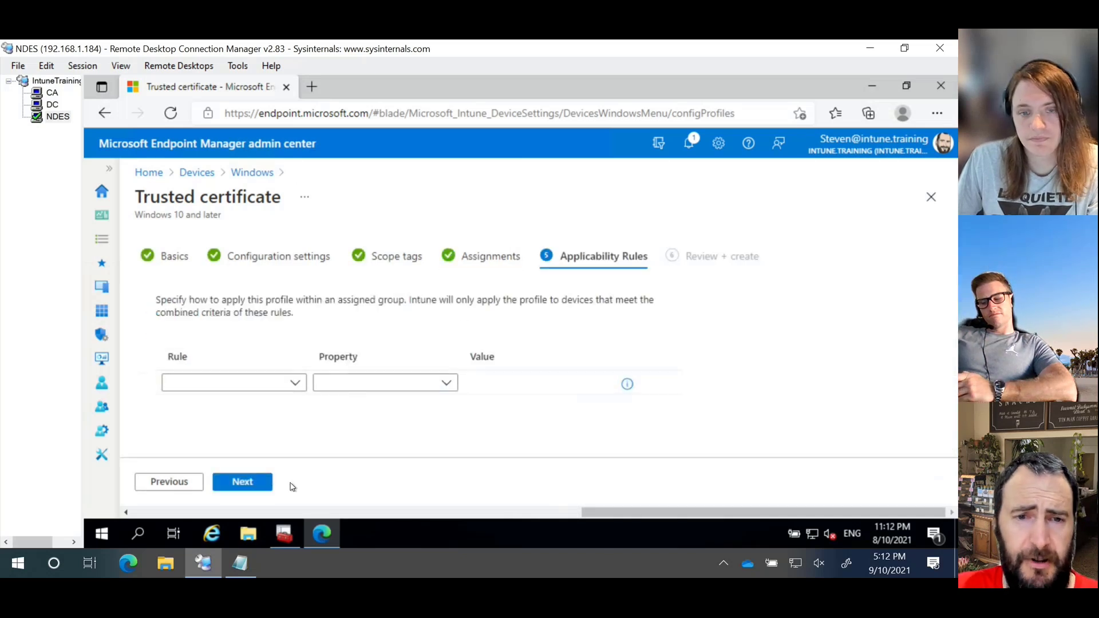
Pass Applicability Rules and create the Windows - Root Certificate profile.
left_click(243, 483)
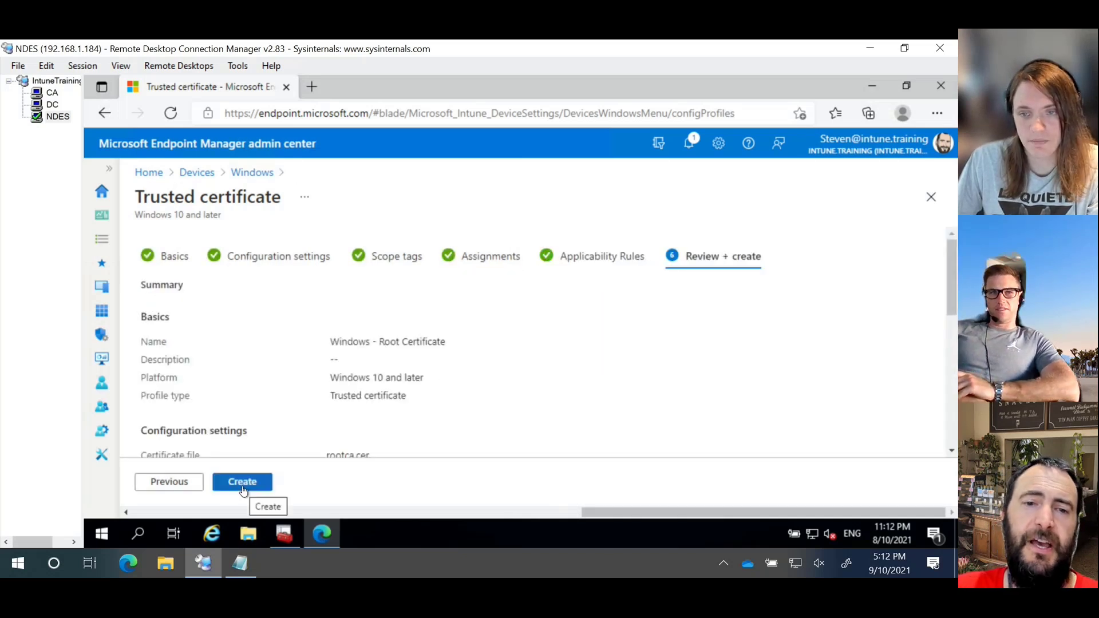
left_click(243, 483)
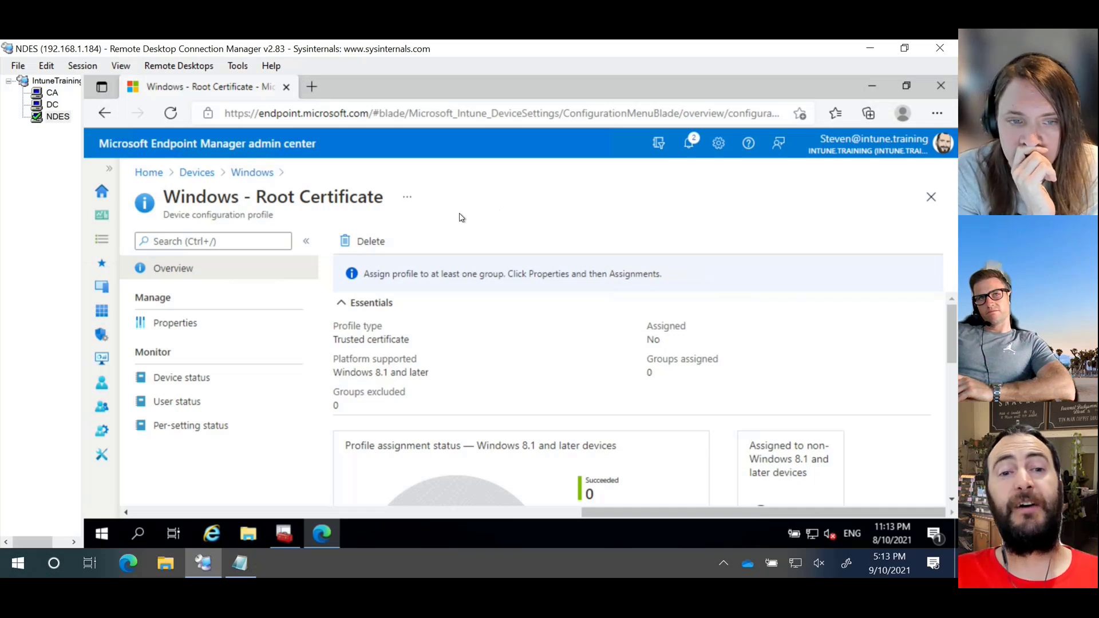
Start a new Windows 10 and later profile from the SCEP certificate template.
left_click(271, 175)
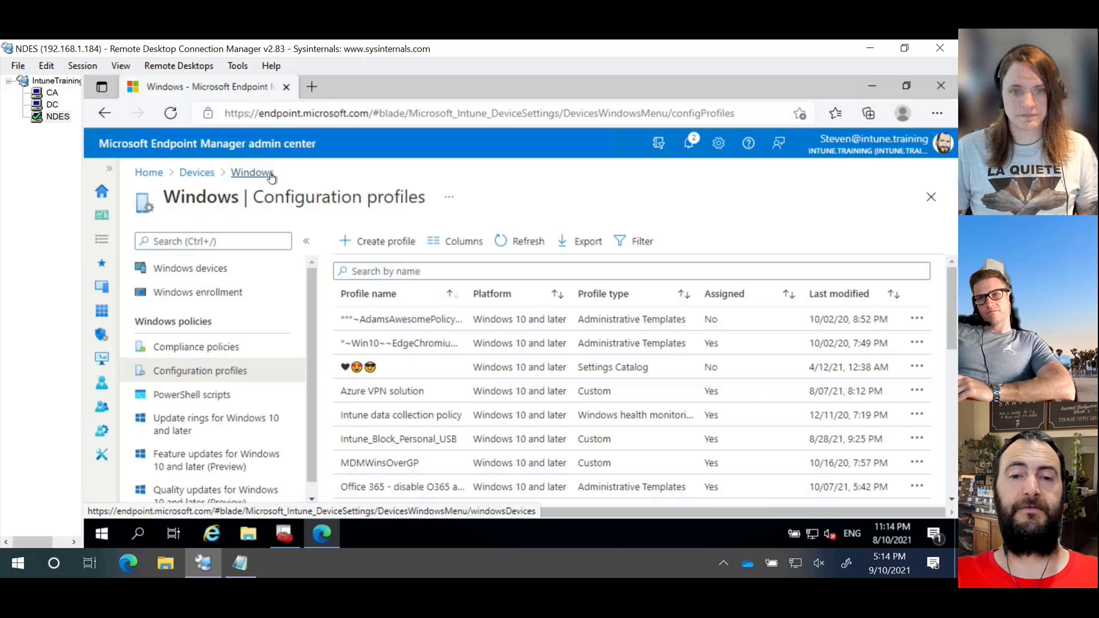
left_click(373, 243)
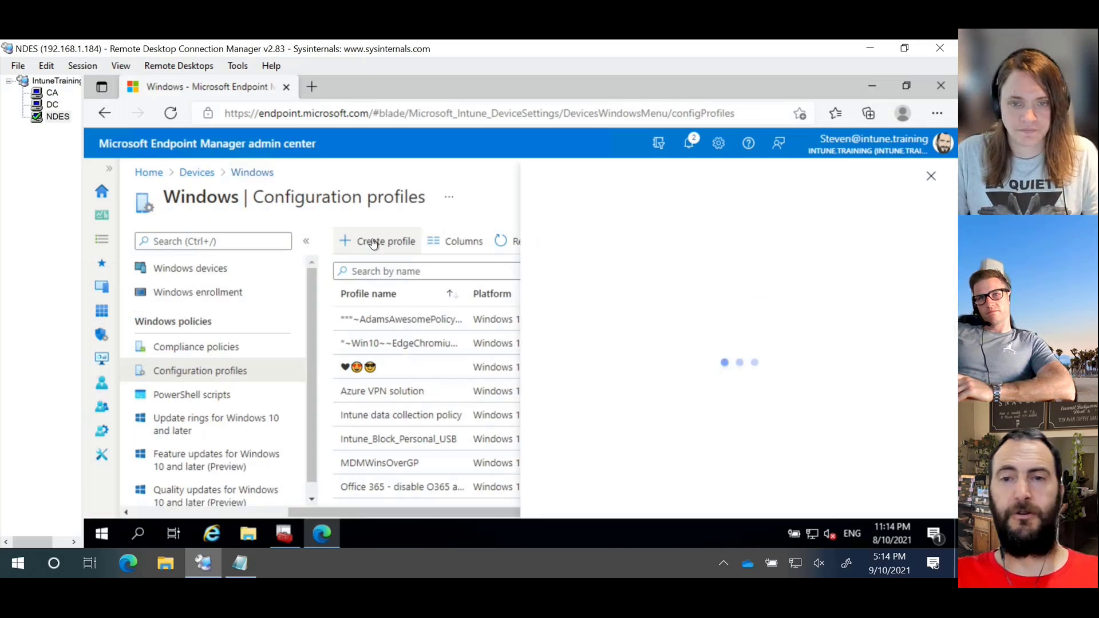
left_click(660, 247)
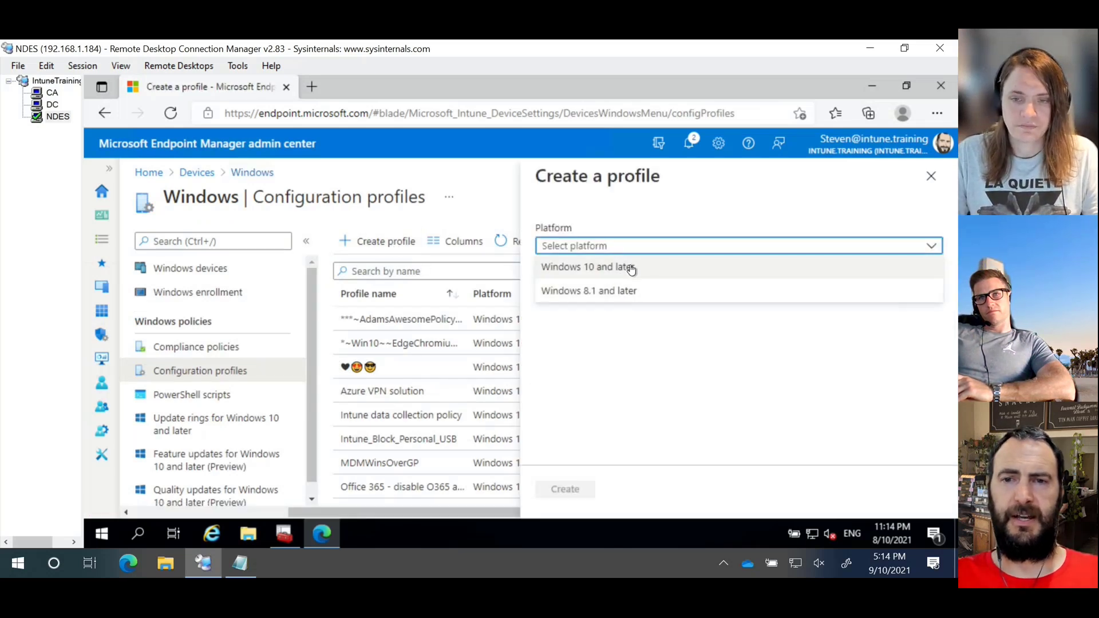
left_click(629, 267)
left_click(632, 296)
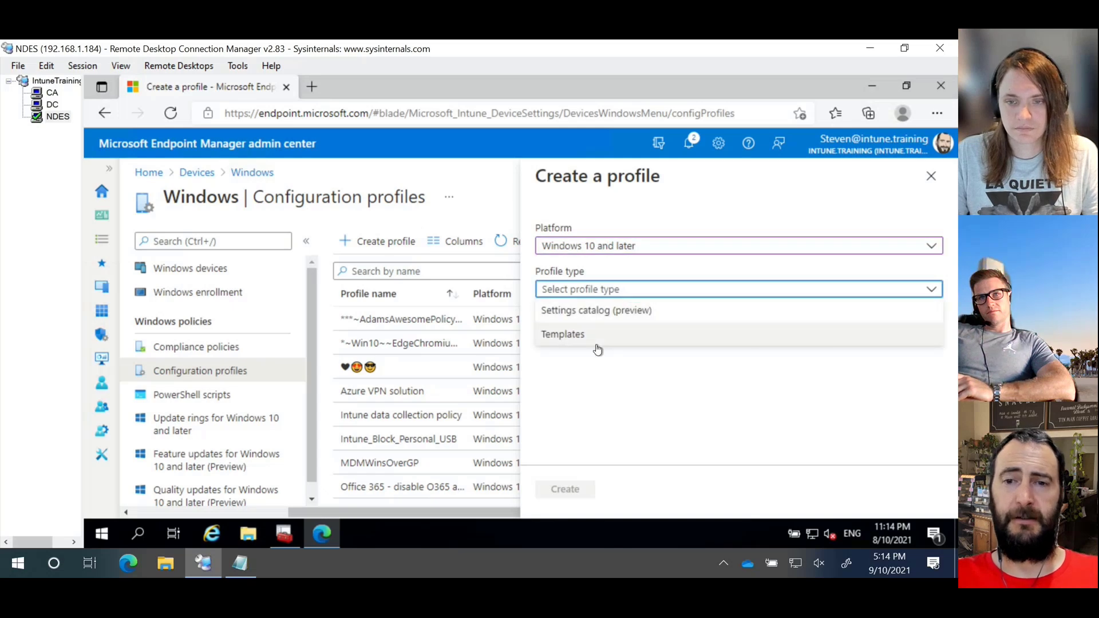
left_click(593, 335)
scroll(636, 402, "down", 8)
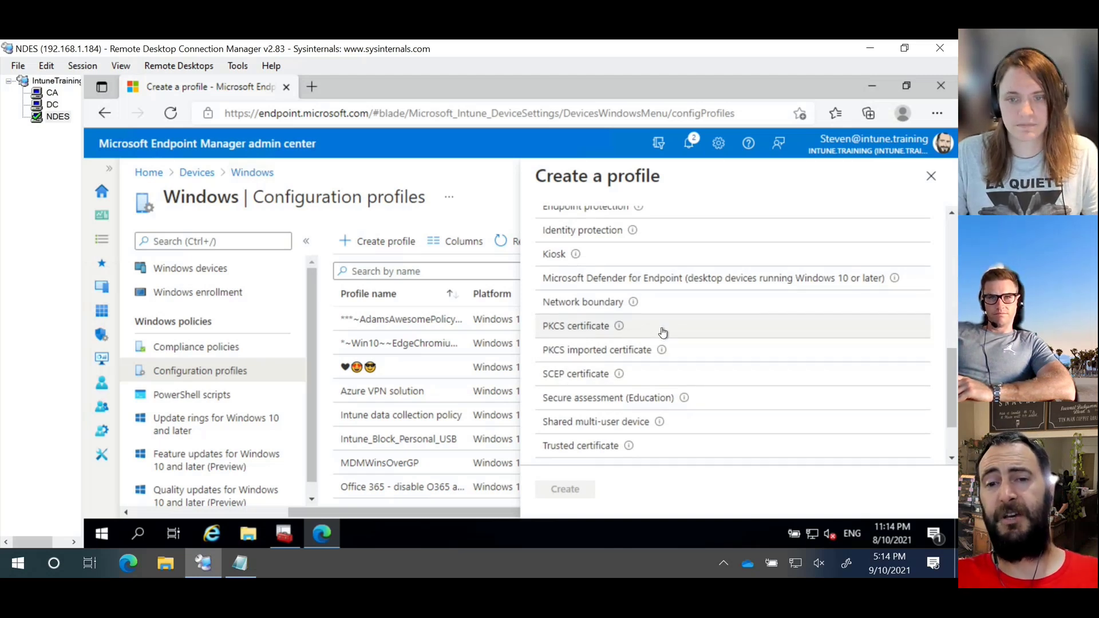
left_click(660, 381)
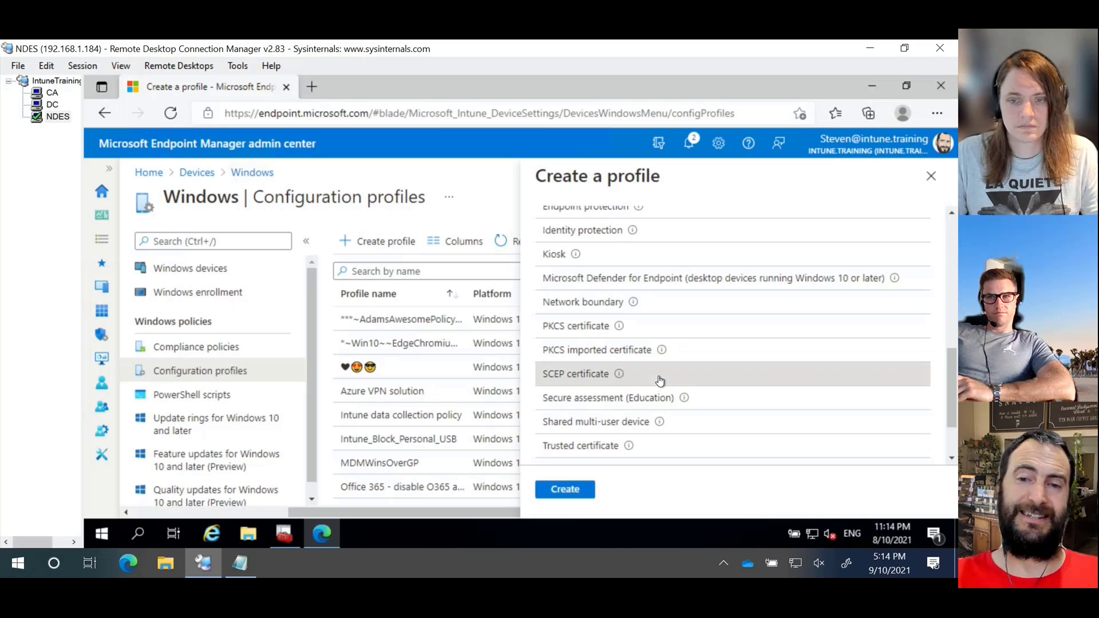
left_click(585, 491)
Name the profile 'Windows - SCEP Certificate' and continue to Configuration settings.
left_click(437, 292)
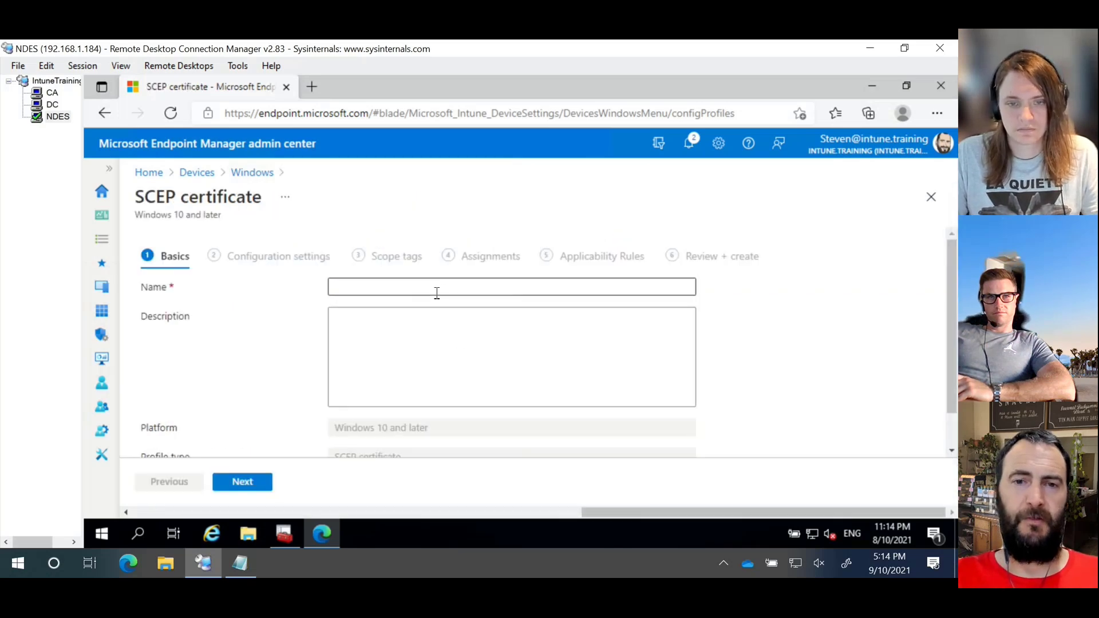
type("Windows ")
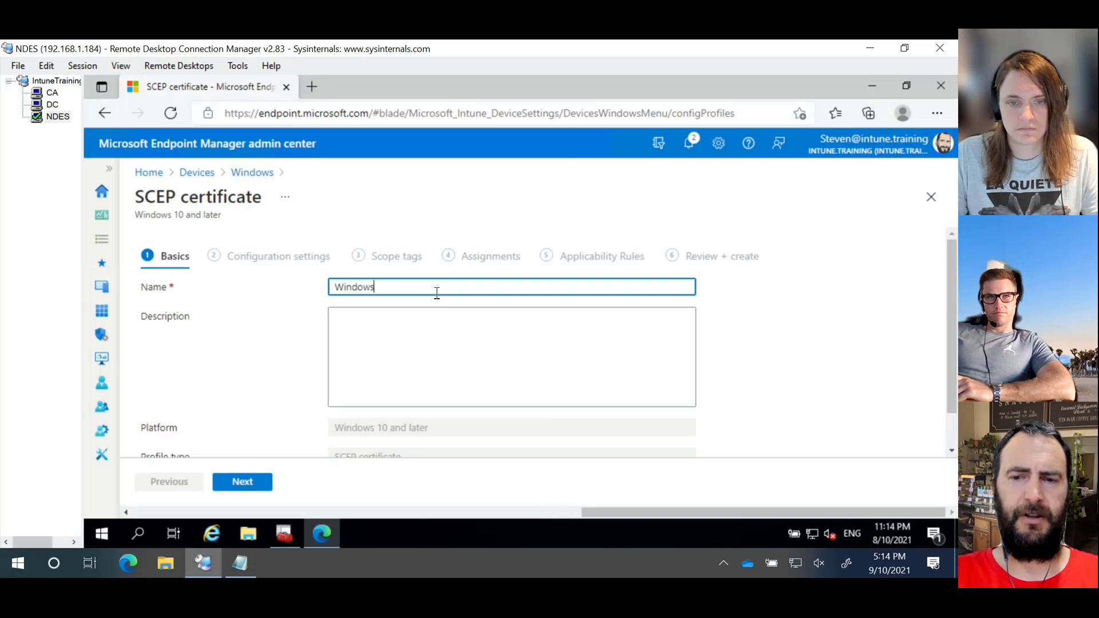
type("- ")
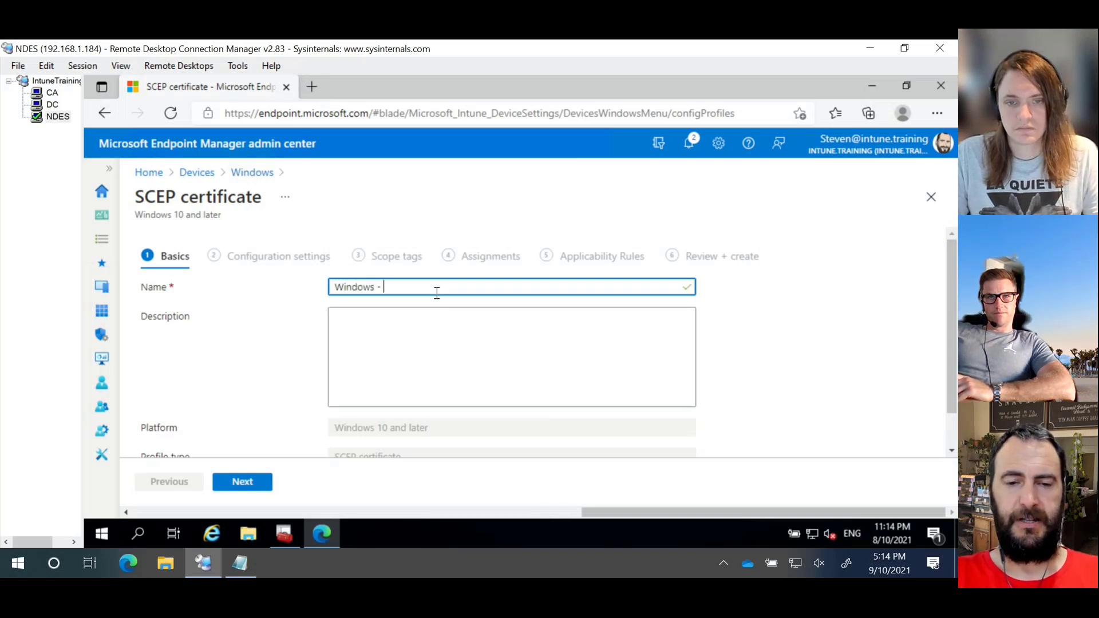
type("SCEP Certi")
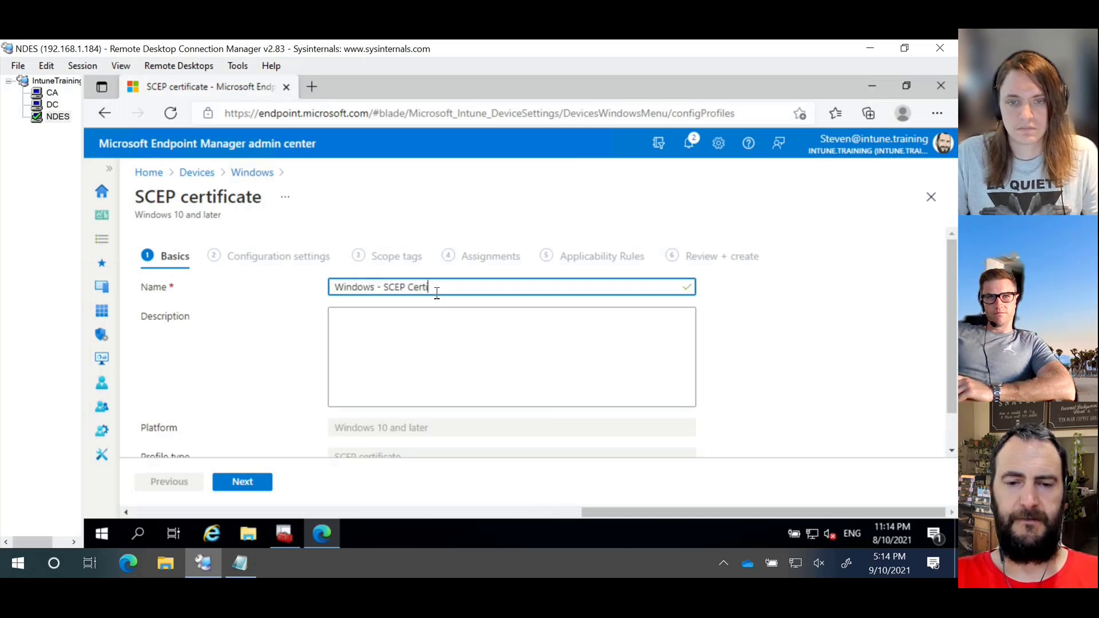
type("ficate")
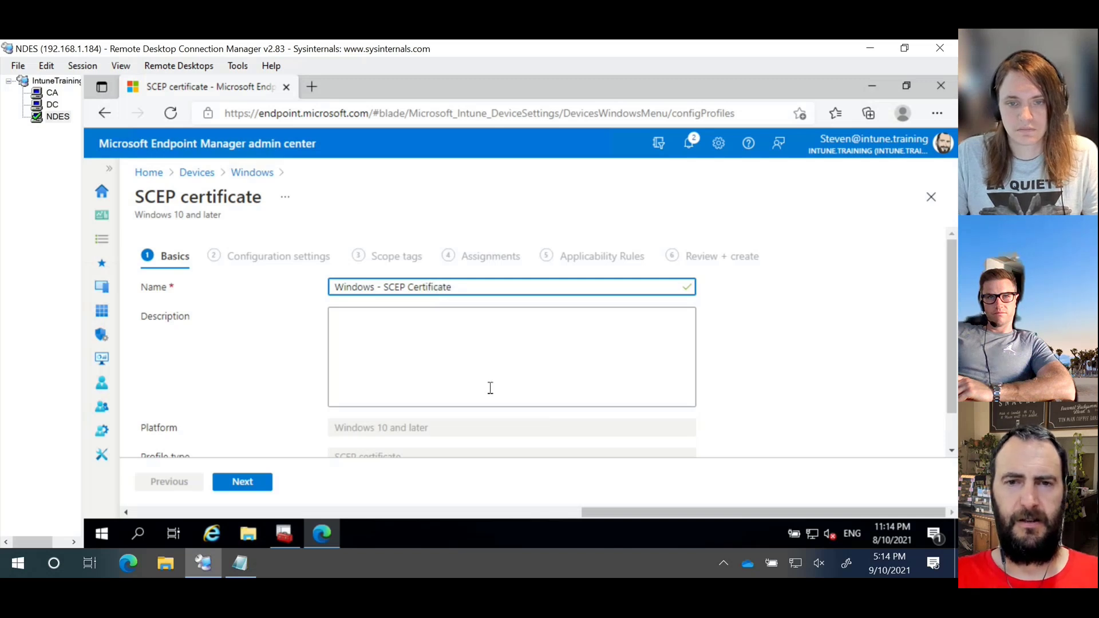
left_click(262, 486)
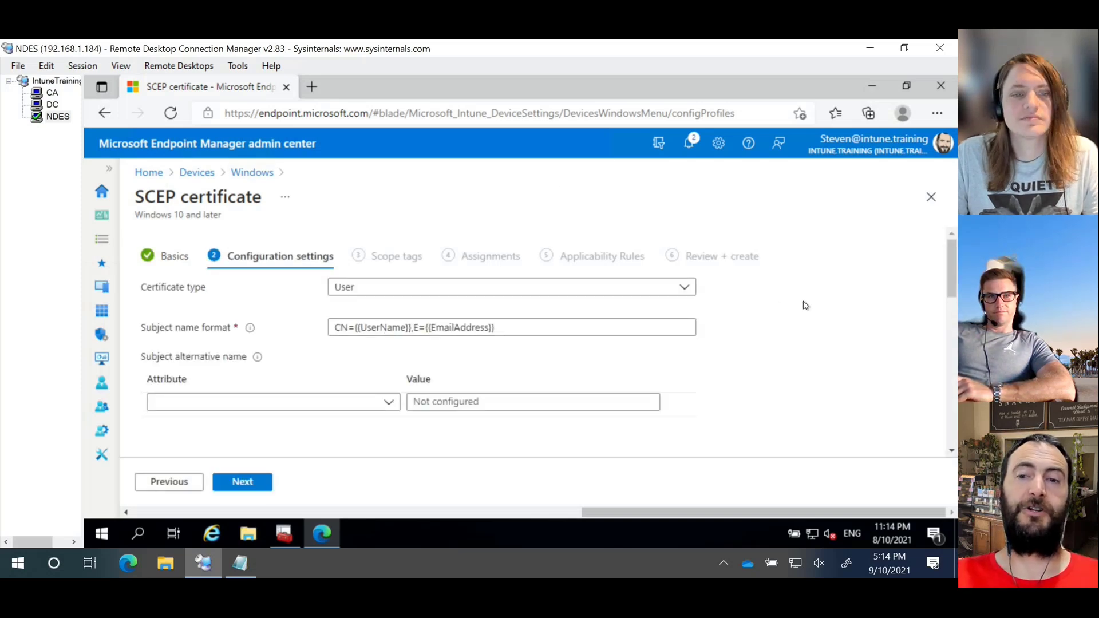
Keep User as the SCEP profile's certificate type.
left_click(692, 290)
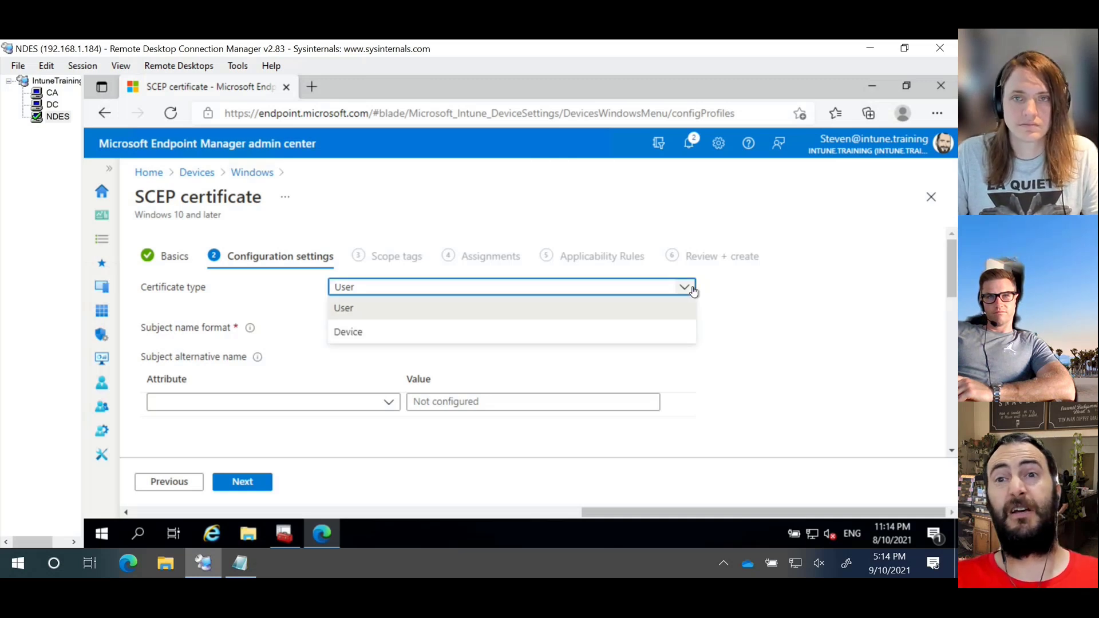
left_click(692, 289)
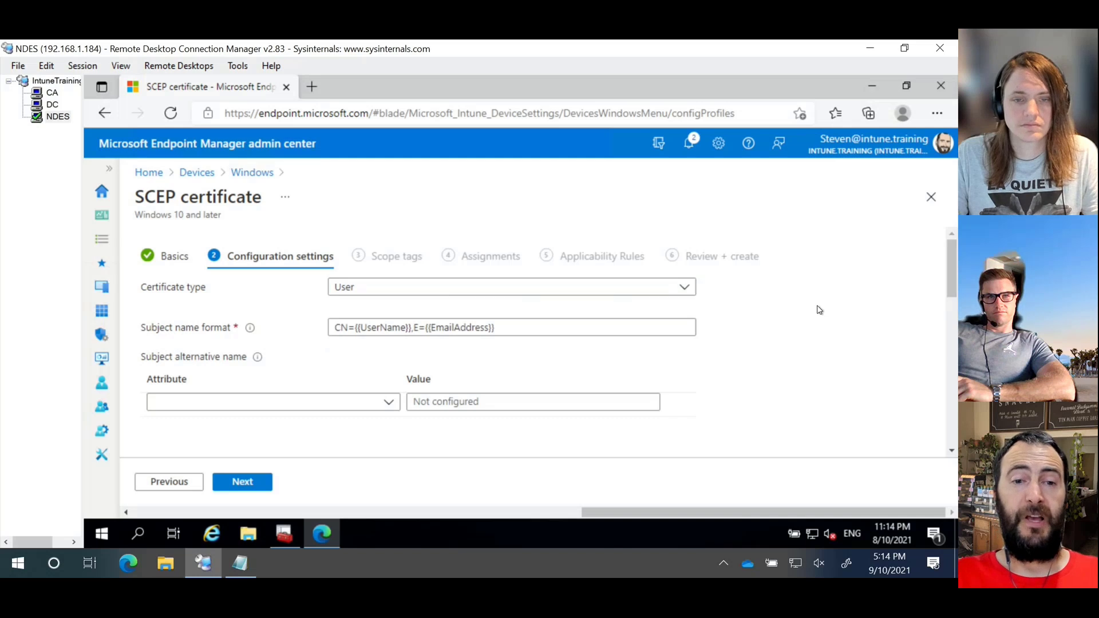
scroll(805, 318, "down", 1)
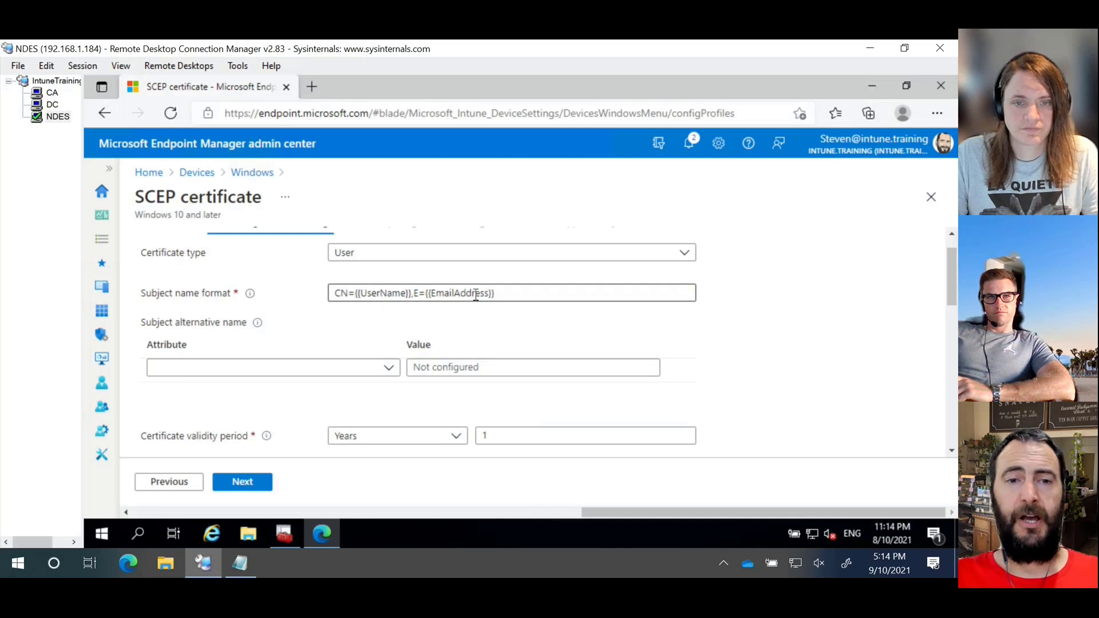
Review the CN={{UserName}},E={{EmailAddress}} subject name format, the attribute choices and the subject name help text.
left_click_drag(530, 293, 322, 297)
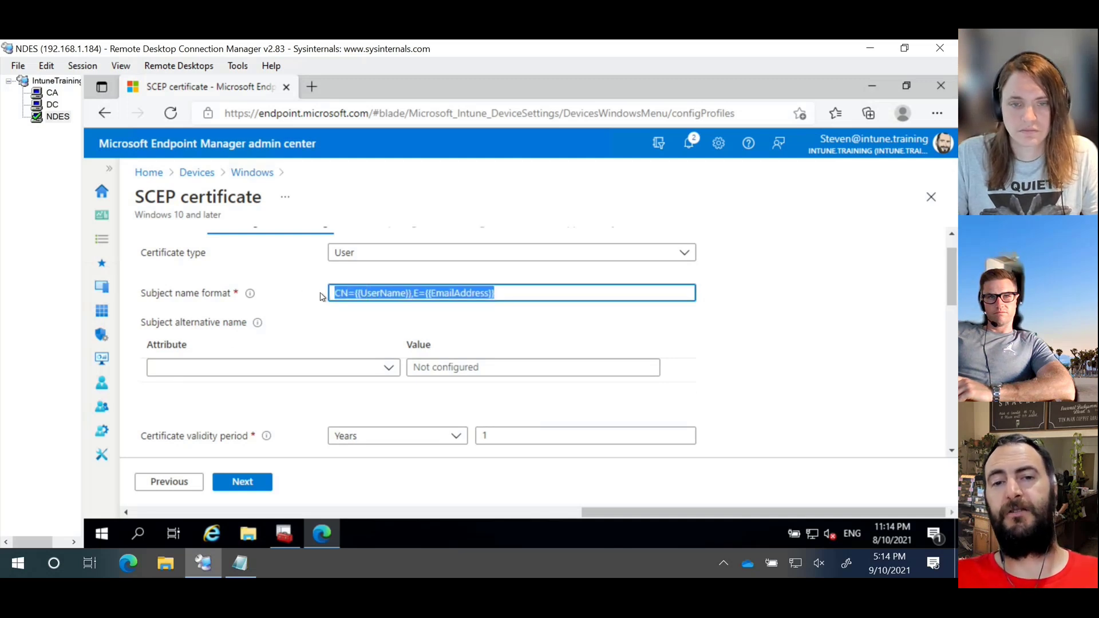
left_click(323, 297)
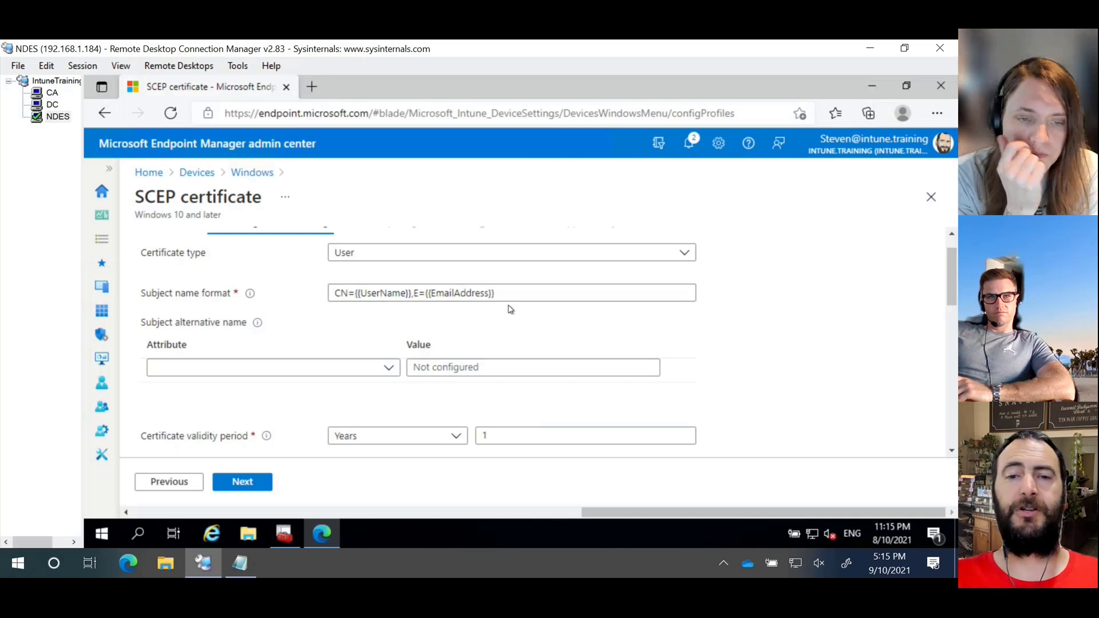
left_click(385, 370)
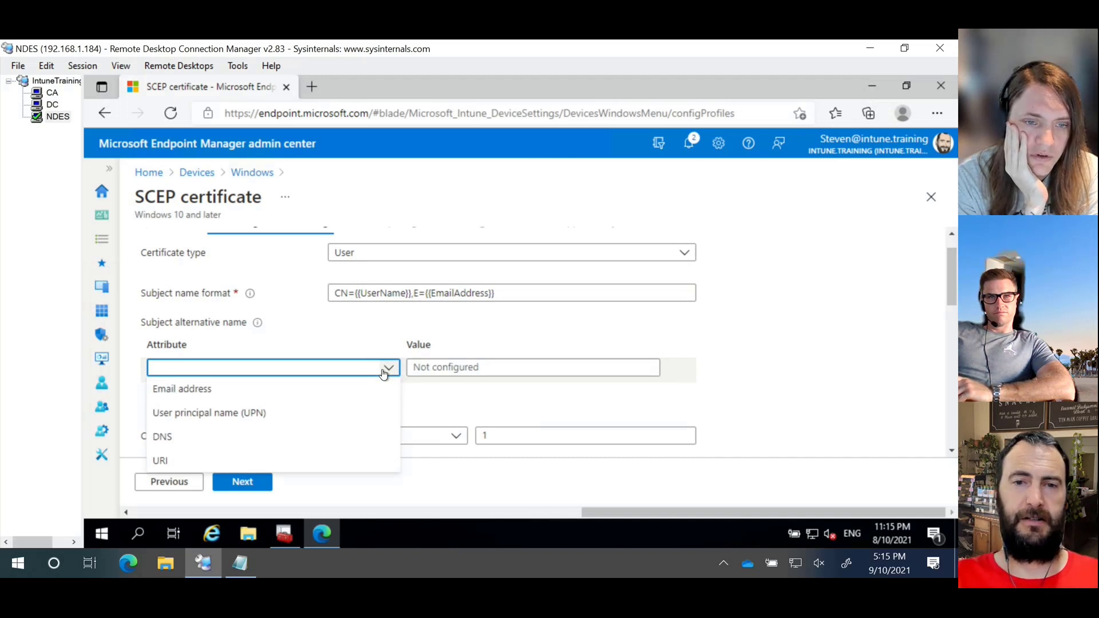
left_click(384, 373)
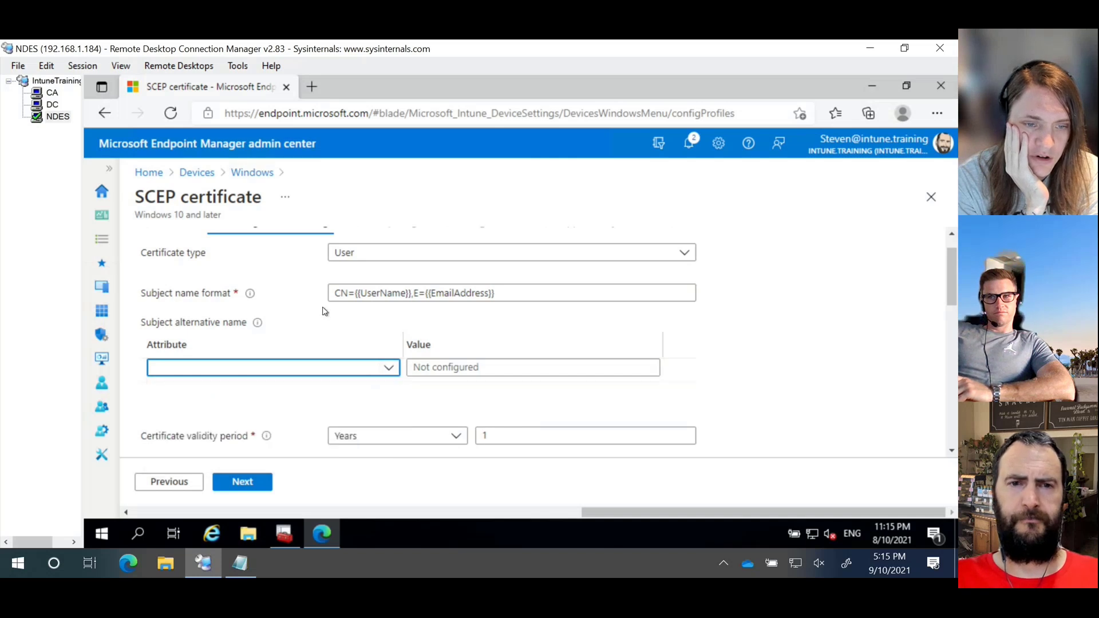
mouse_move(251, 297)
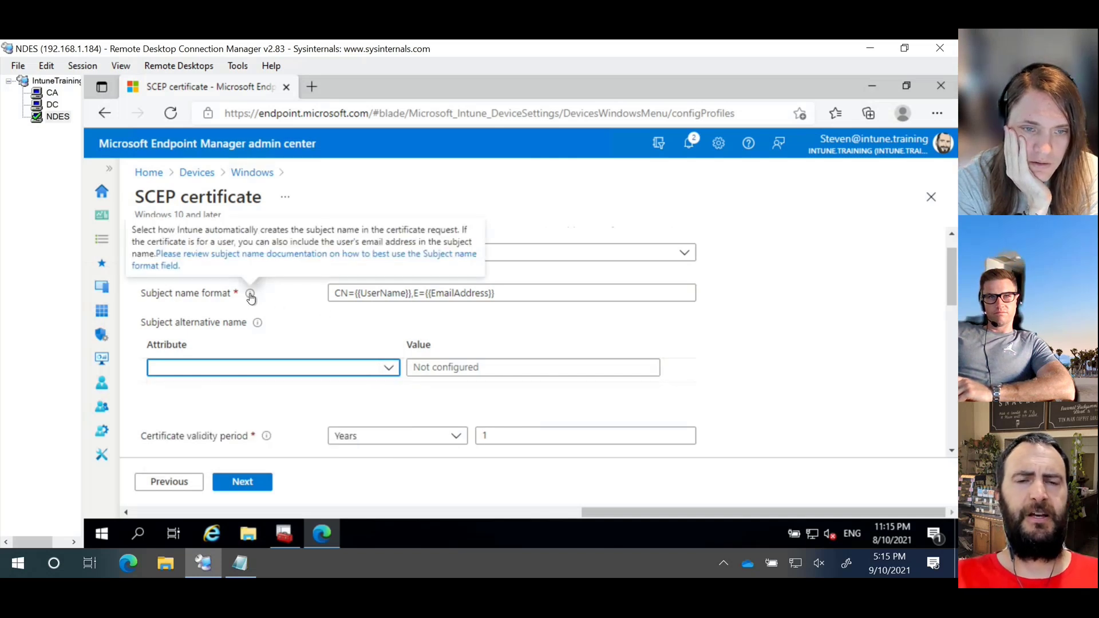
Open the subject name format documentation and scroll through the SCEP certificate profiles article.
left_click(252, 256)
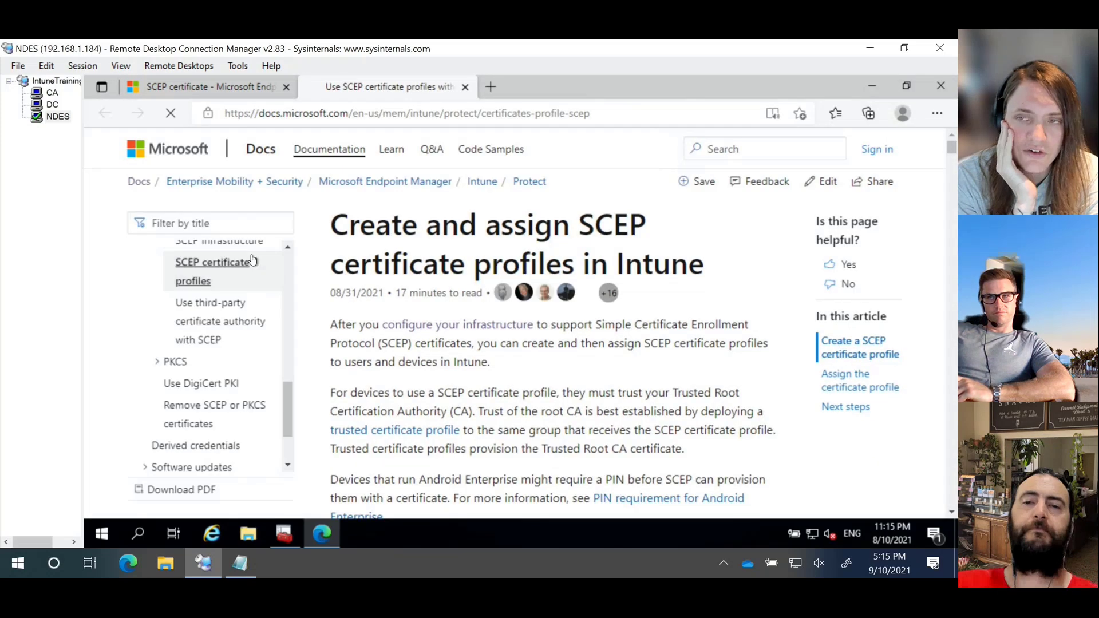
scroll(568, 372, "down", 5)
scroll(568, 372, "down", 4)
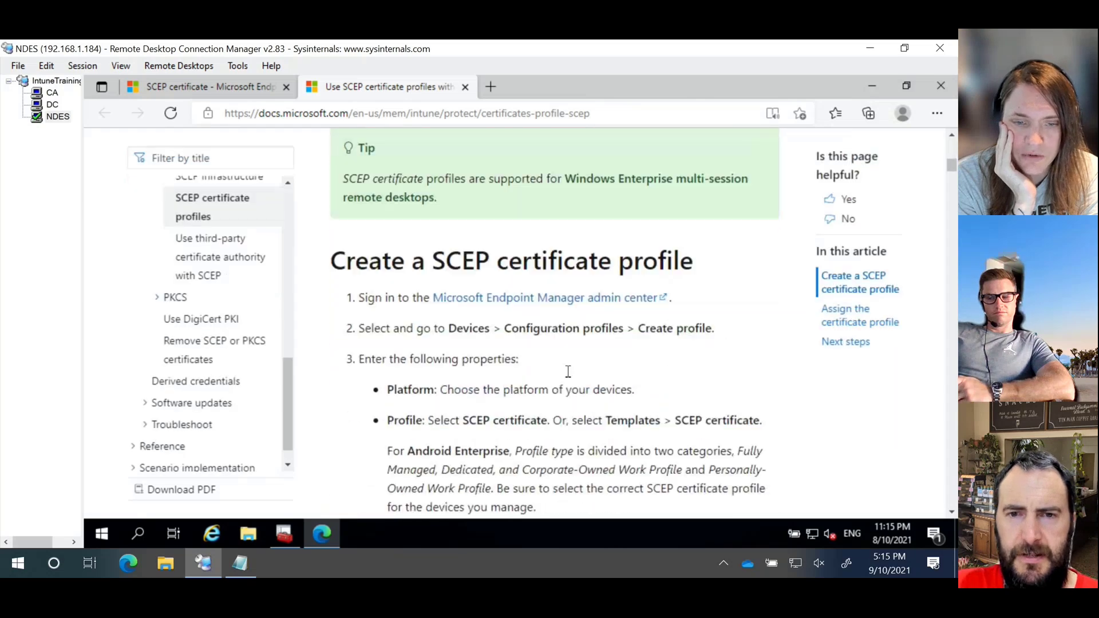
scroll(568, 373, "down", 12)
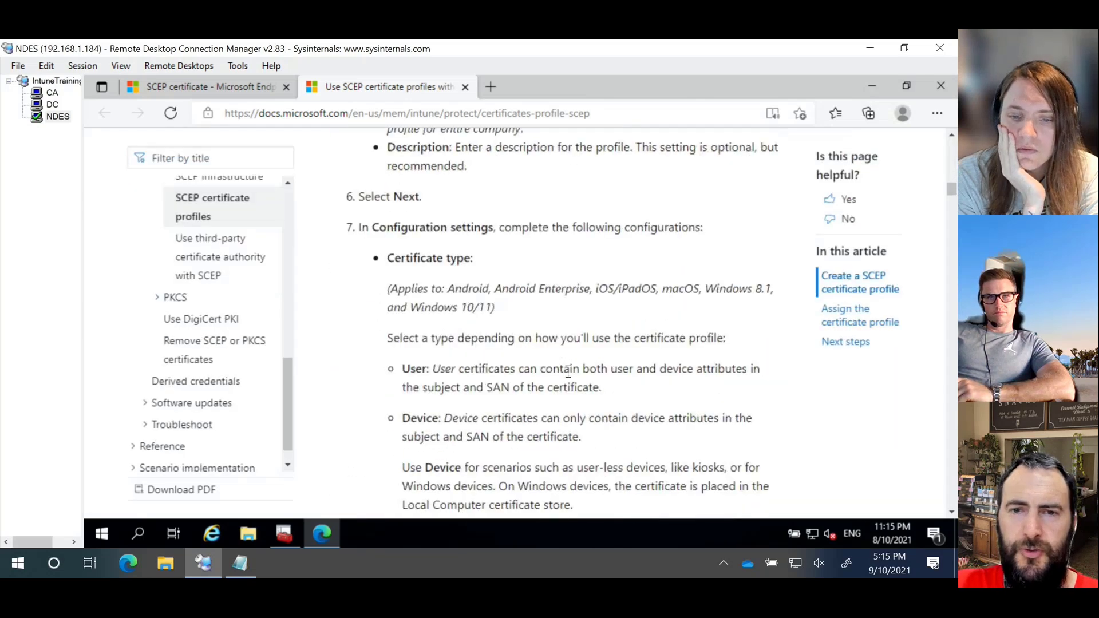
scroll(568, 372, "up", 3)
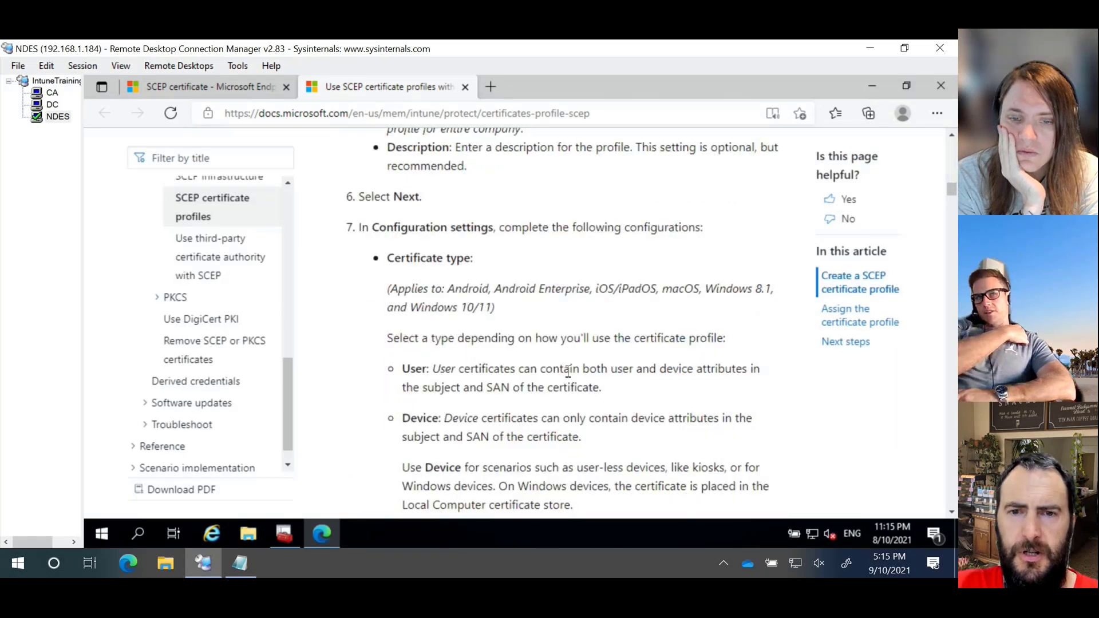
scroll(568, 372, "down", 12)
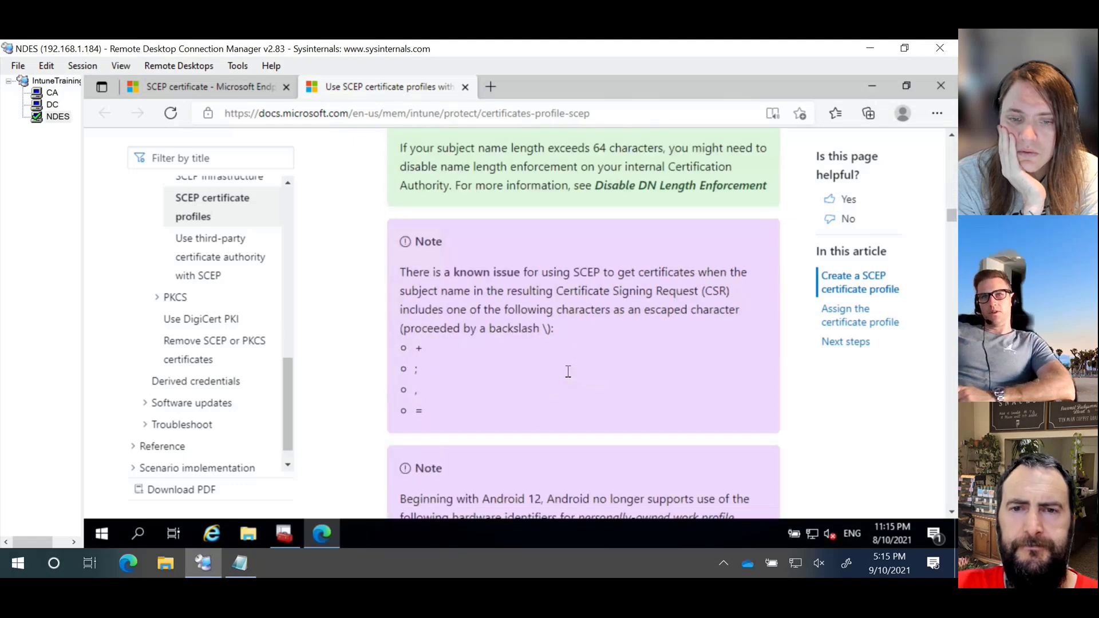
scroll(568, 372, "down", 7)
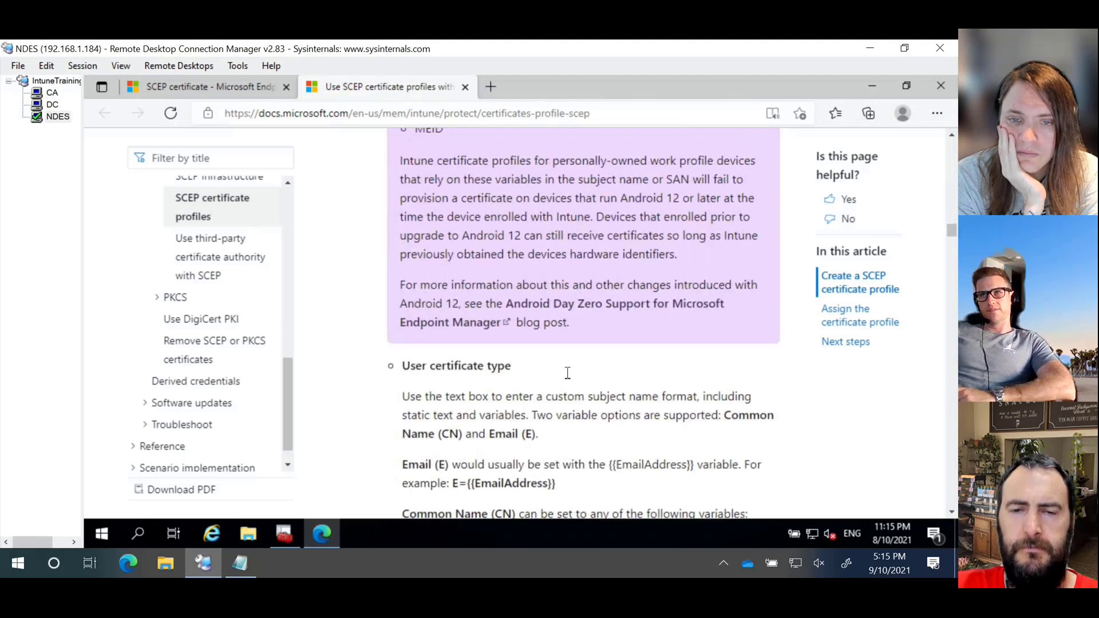
scroll(568, 373, "down", 3)
scroll(568, 373, "down", 3)
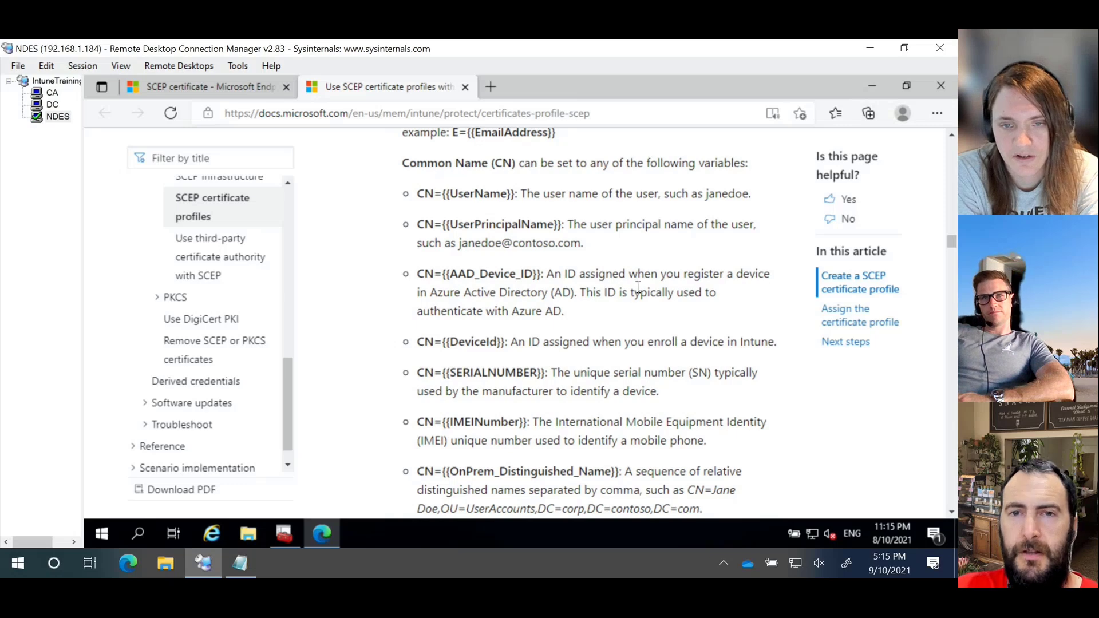
scroll(637, 287, "up", 2)
scroll(638, 288, "down", 5)
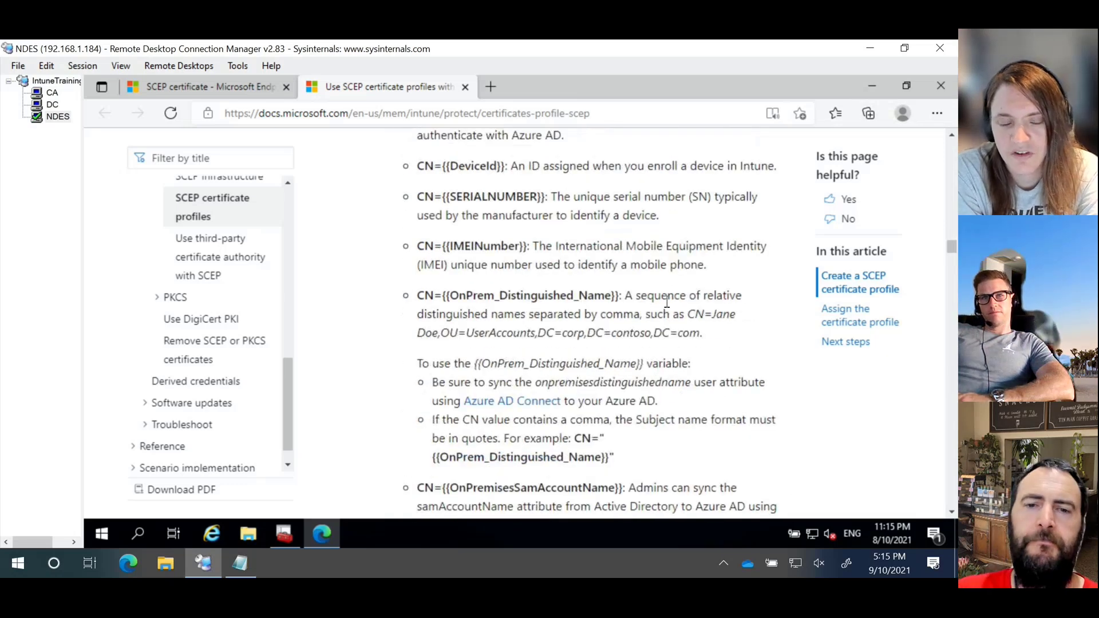
scroll(667, 302, "down", 6)
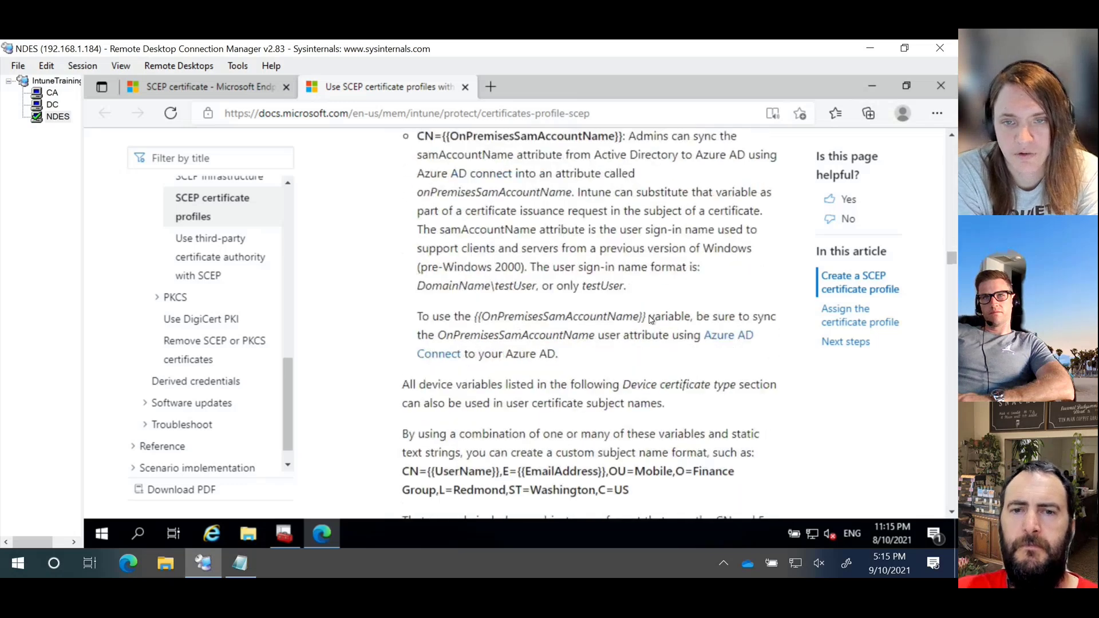
scroll(651, 319, "down", 4)
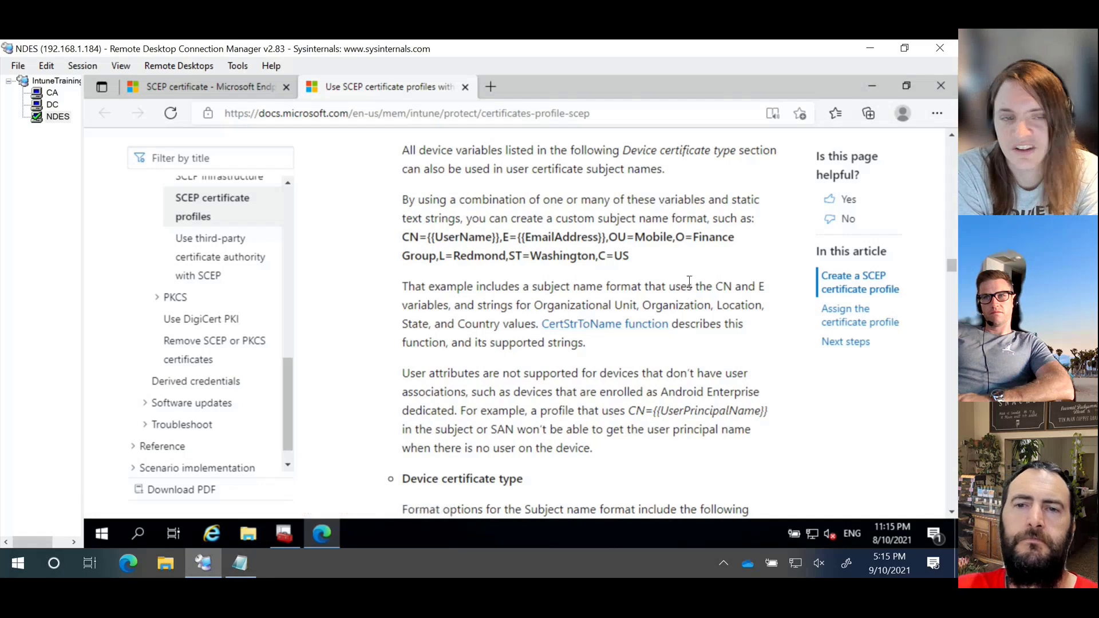
scroll(689, 283, "up", 15)
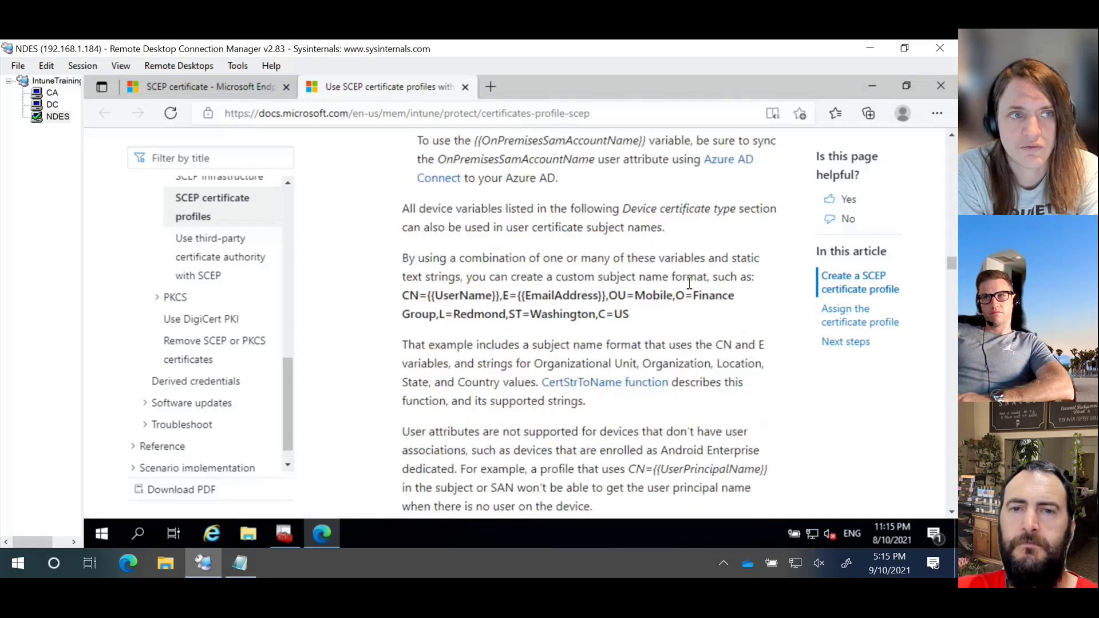
scroll(689, 283, "up", 4)
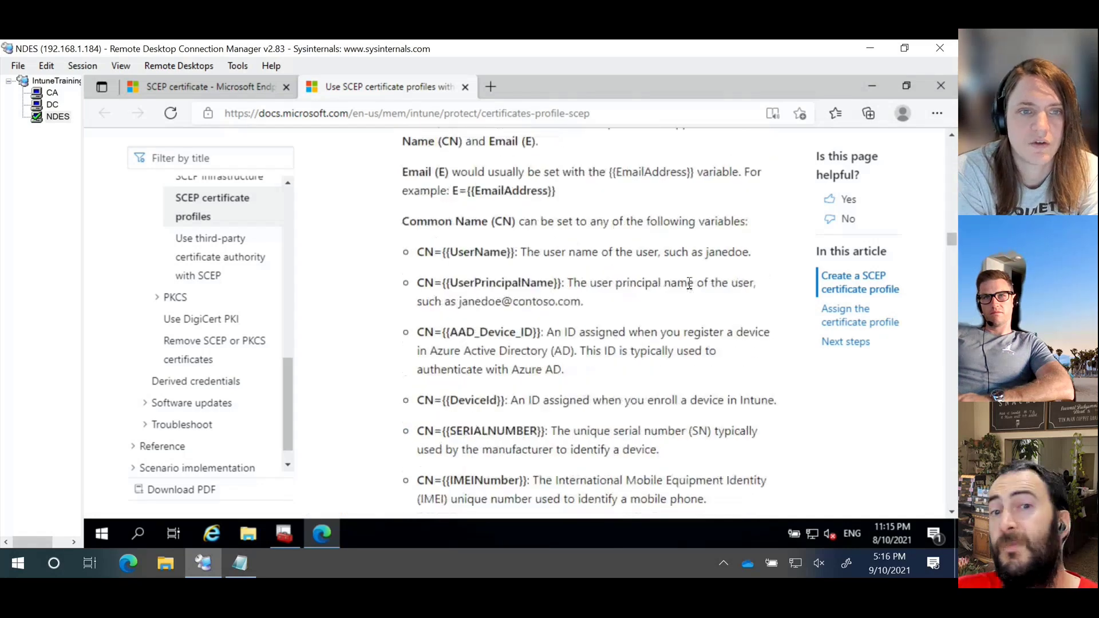
scroll(690, 282, "up", 2)
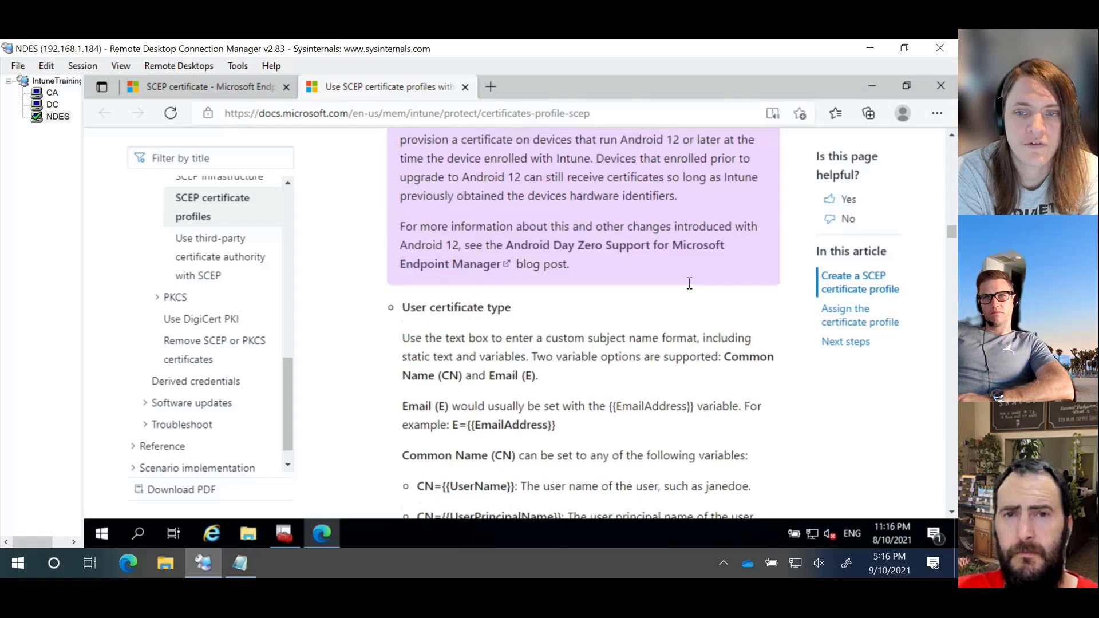
scroll(621, 217, "up", 3)
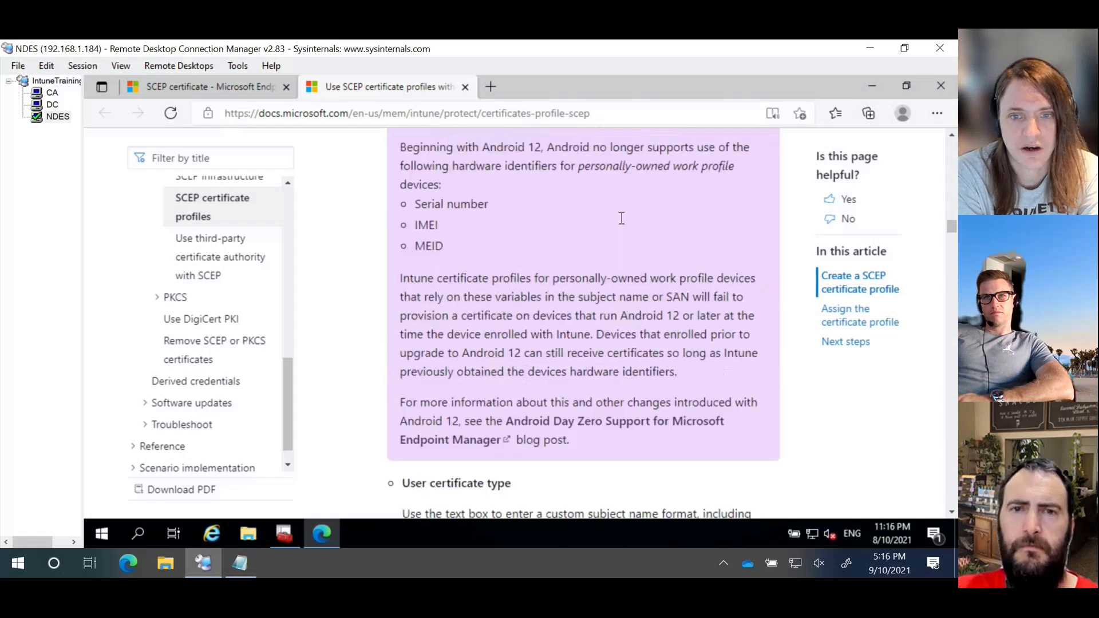
scroll(621, 217, "down", 15)
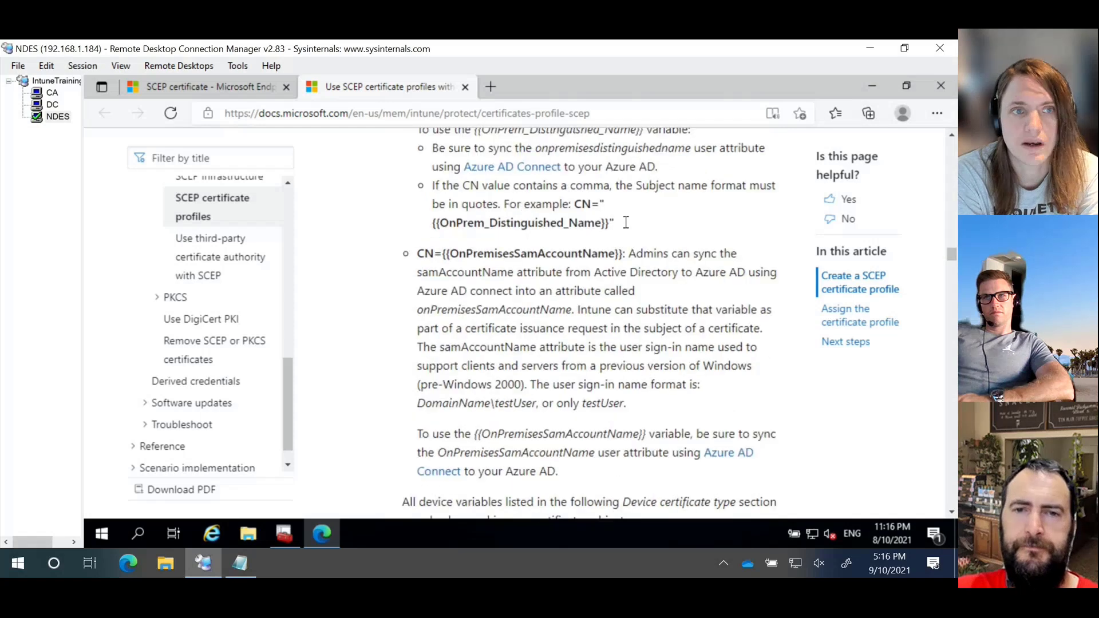
scroll(624, 221, "up", 9)
scroll(626, 222, "up", 1)
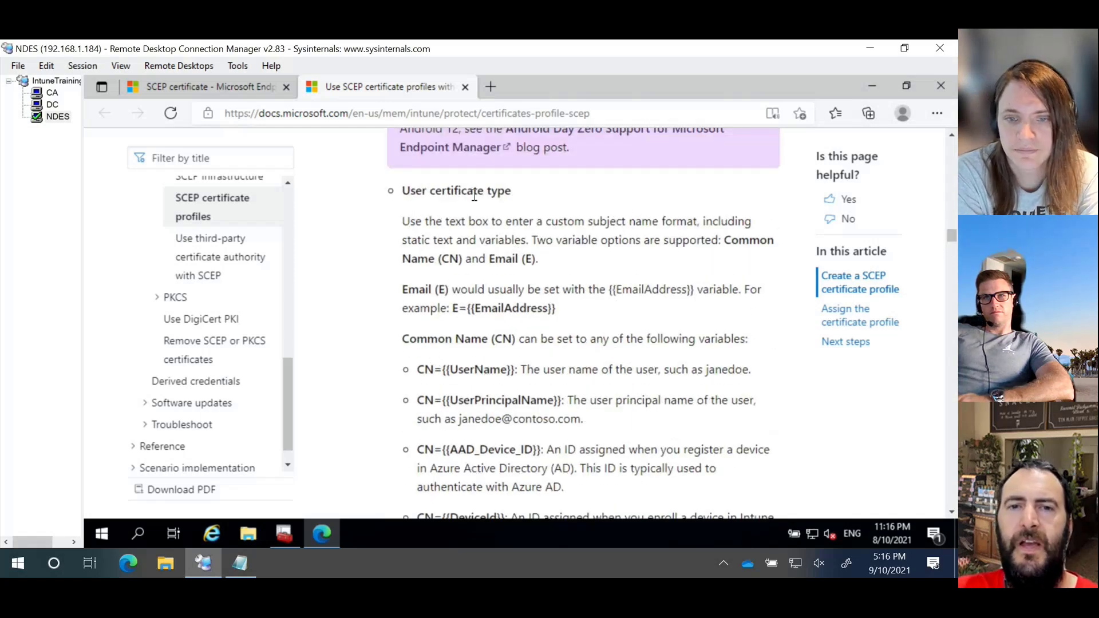
Highlight the User and Device certificate type headings in the article.
left_click_drag(450, 189, 584, 197)
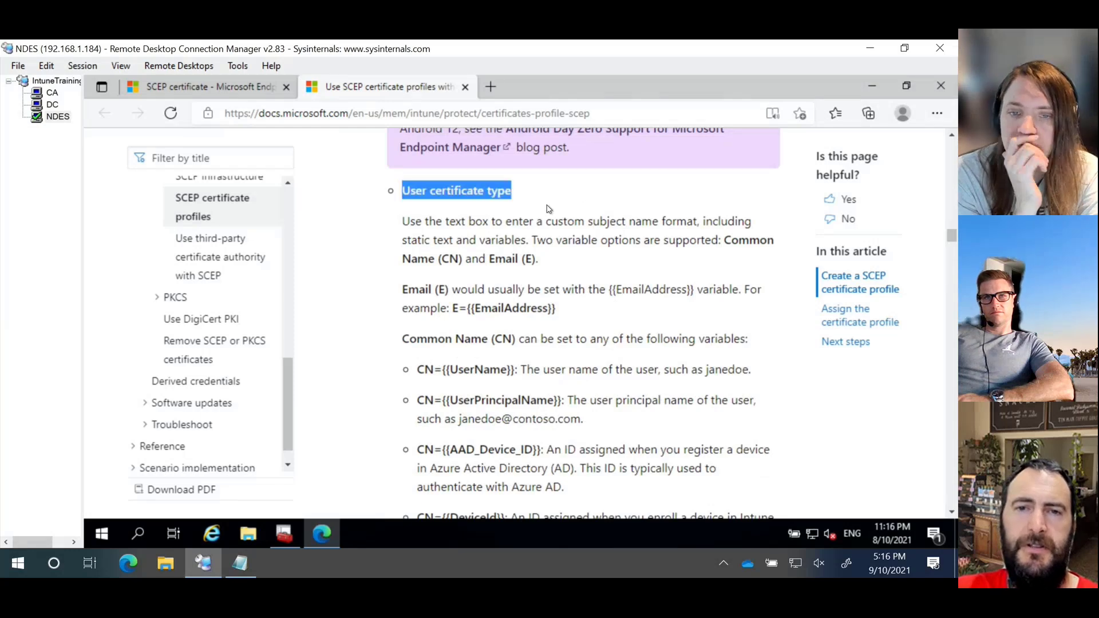
left_click(550, 209)
scroll(547, 209, "down", 12)
scroll(526, 288, "down", 8)
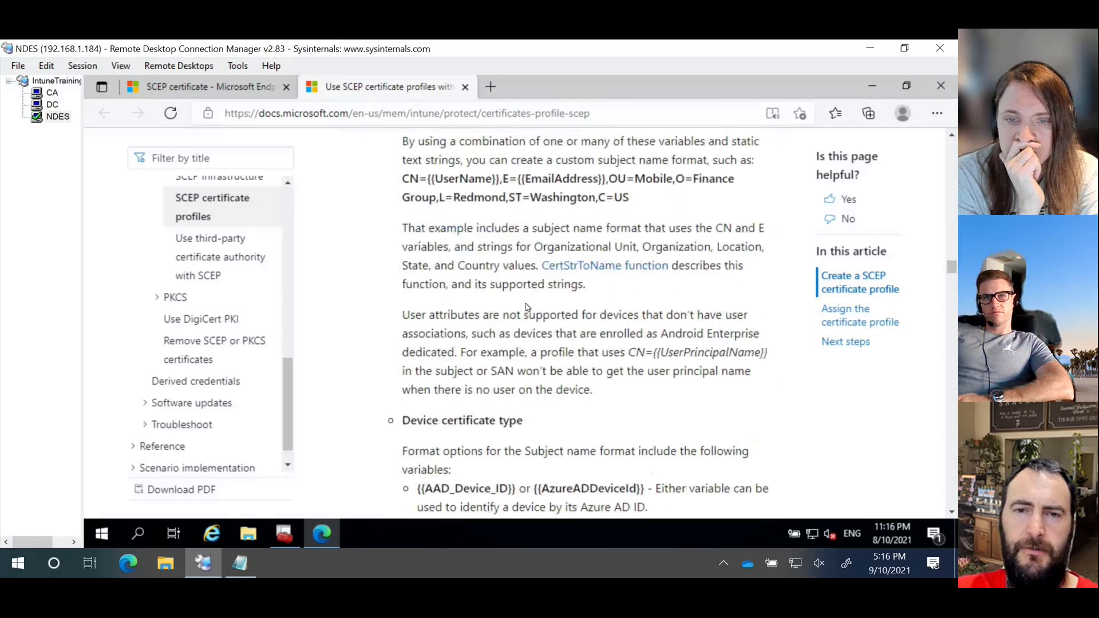
left_click_drag(404, 244, 570, 246)
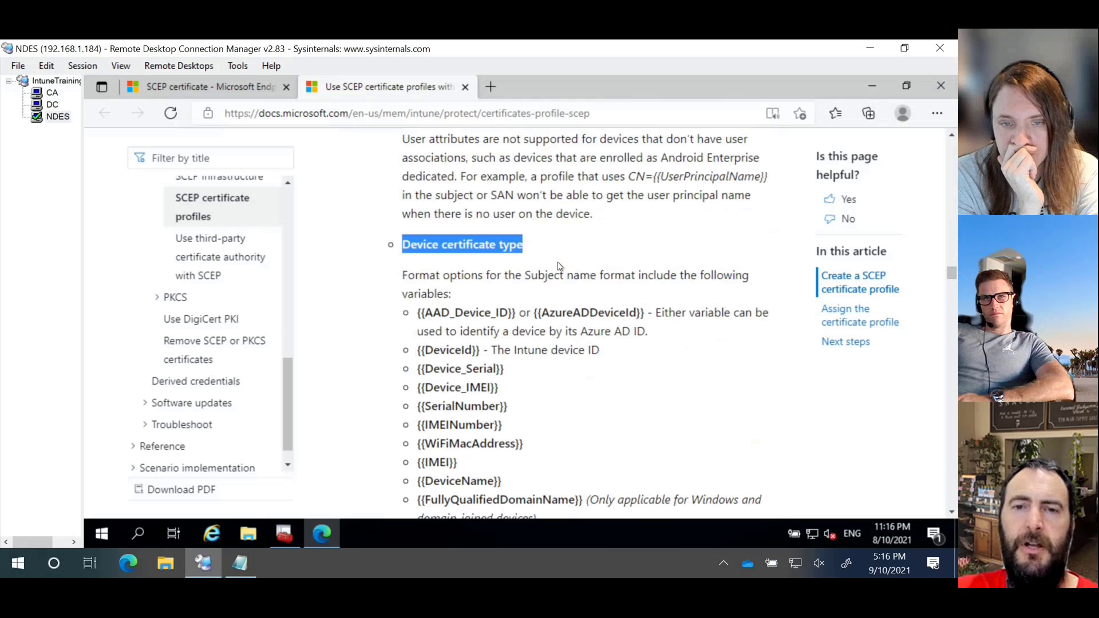
left_click(558, 264)
scroll(561, 311, "down", 3)
scroll(564, 311, "up", 1)
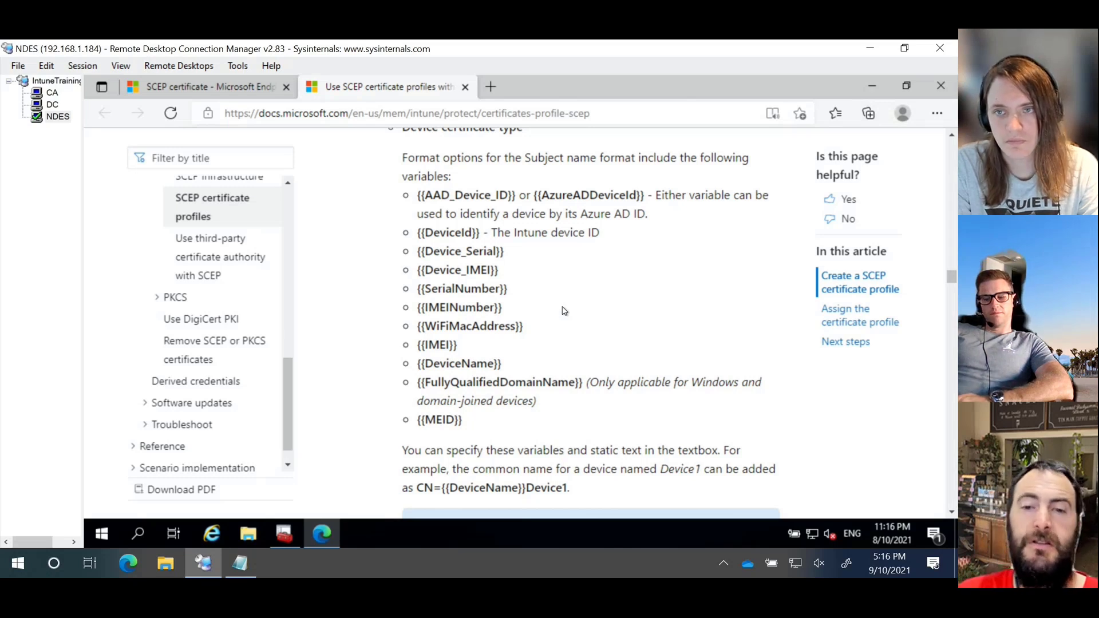
Compare with the SCEP form, then highlight the {{AAD_Device_ID}} and Windows-only {{FullyQualifiedDomainName}} variables.
left_click(199, 92)
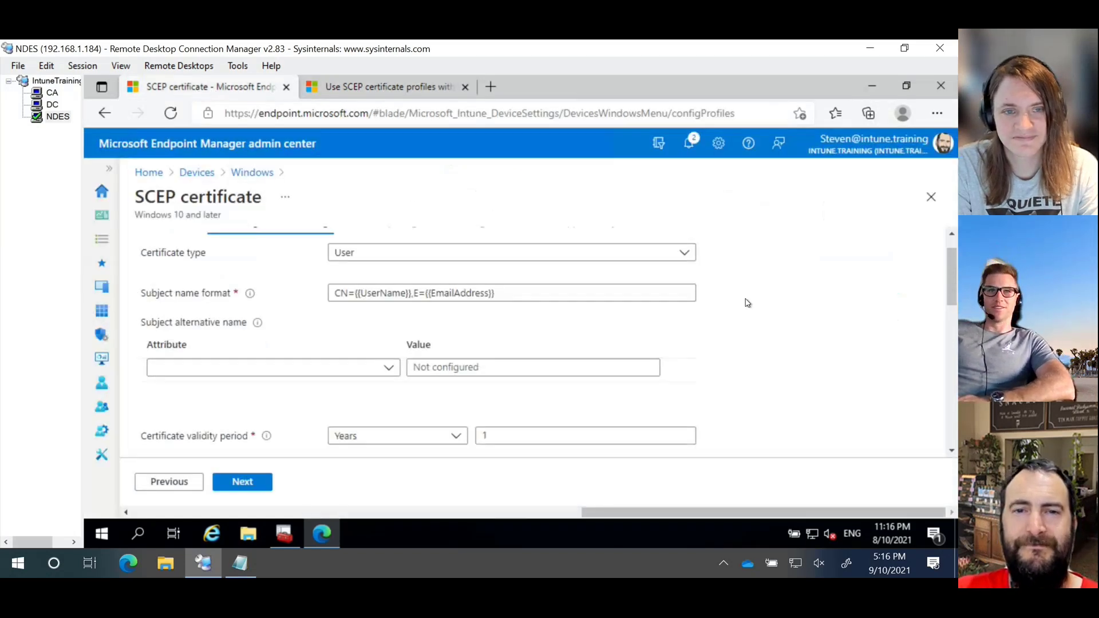
scroll(752, 325, "down", 1)
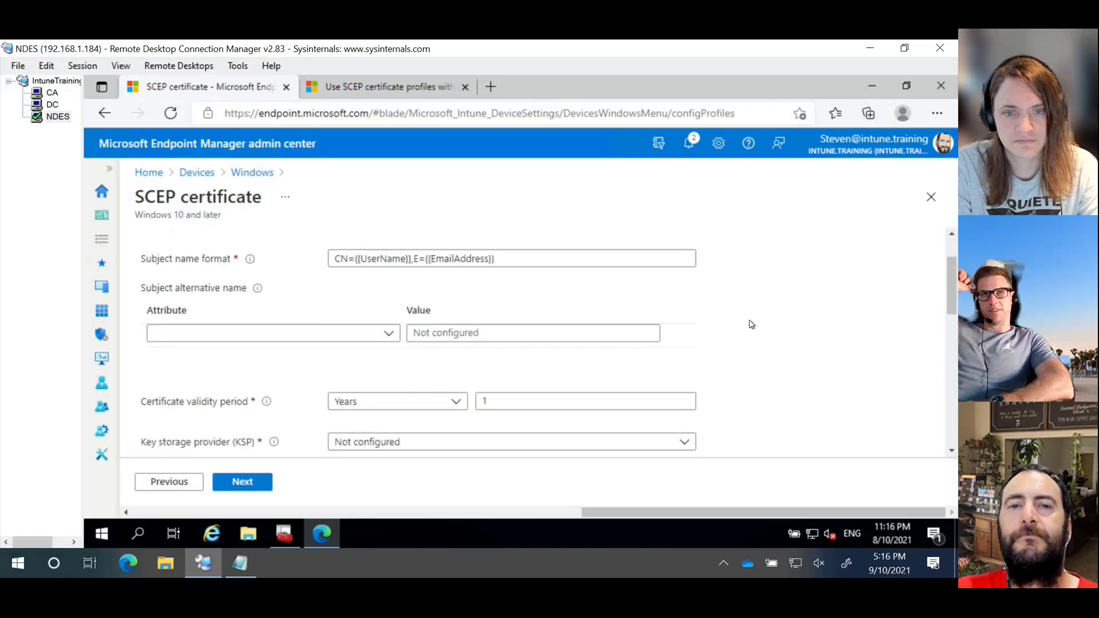
scroll(752, 325, "up", 3)
left_click(382, 86)
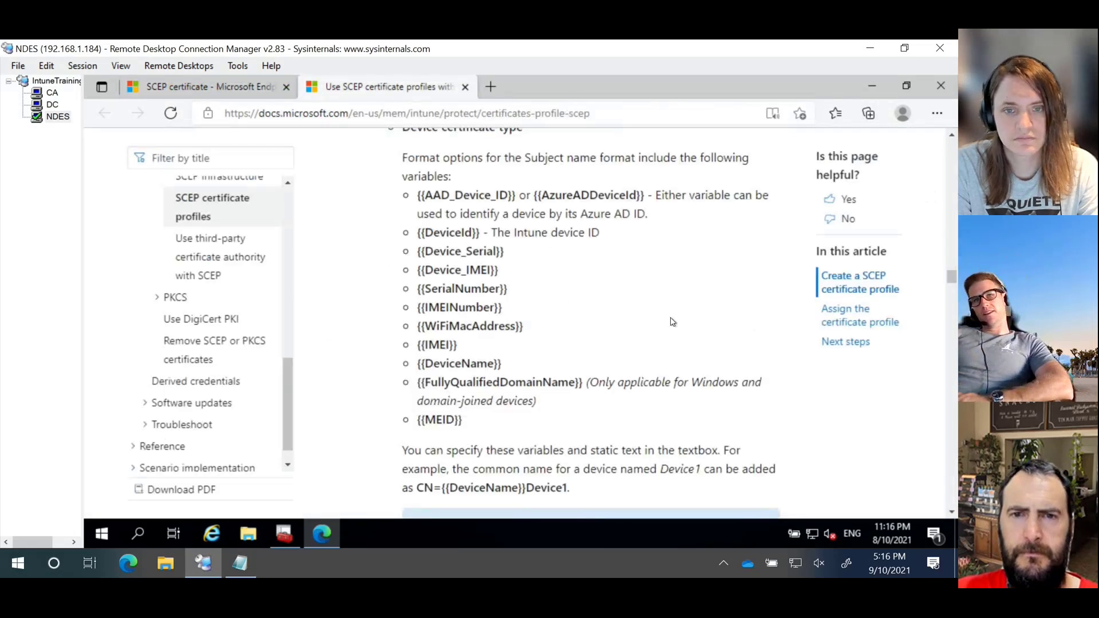
scroll(673, 321, "up", 1)
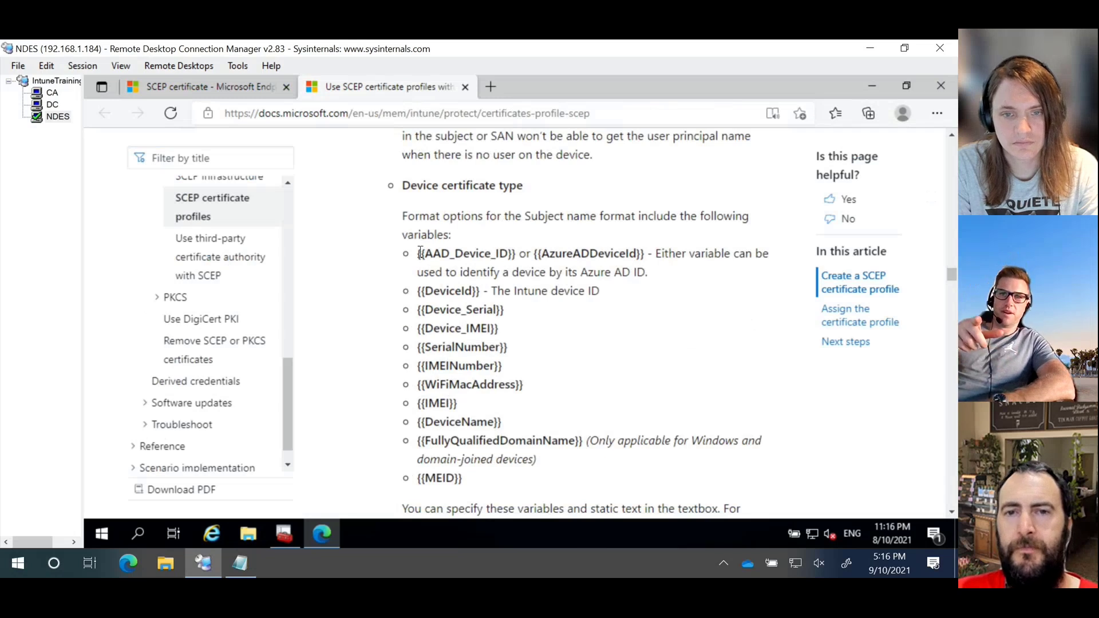
left_click_drag(420, 253, 517, 254)
left_click(517, 294)
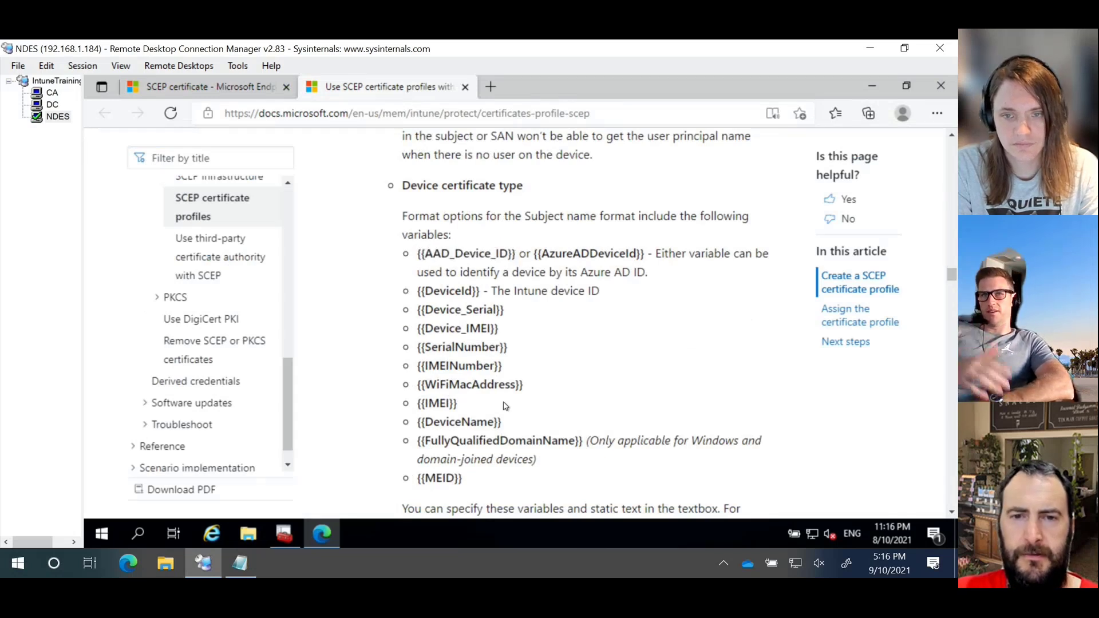
left_click_drag(589, 440, 416, 439)
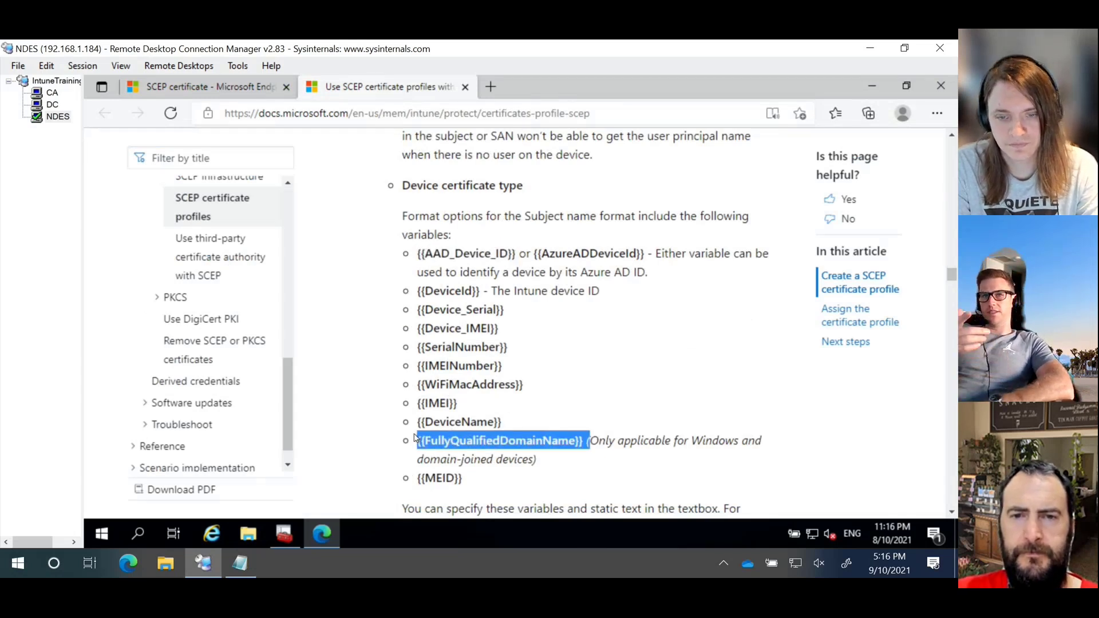
left_click(479, 442)
left_click_drag(546, 463, 417, 441)
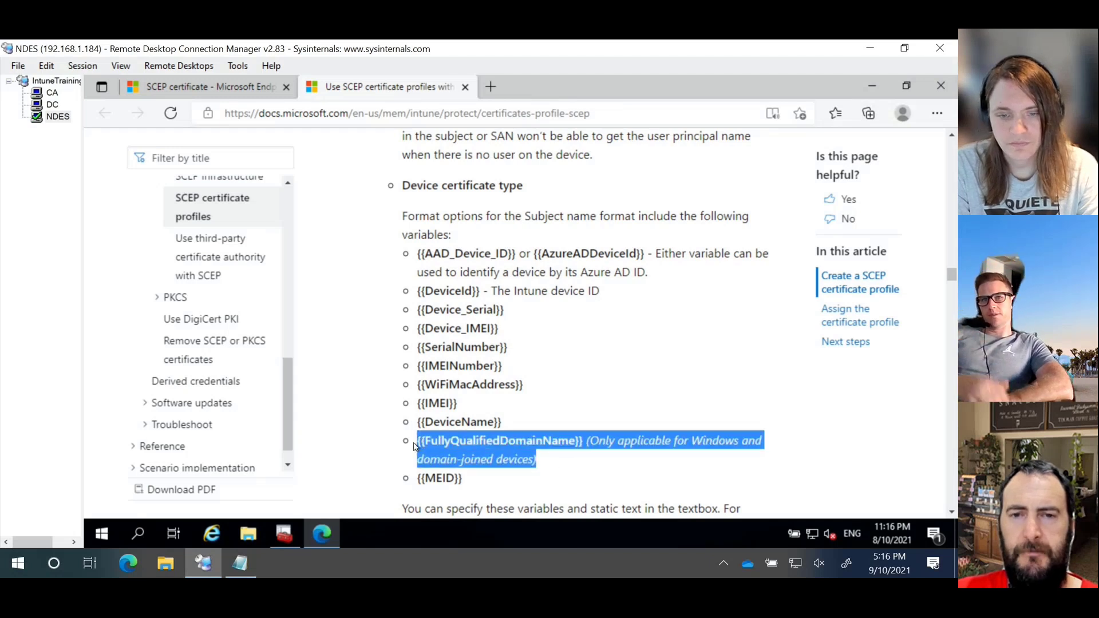
left_click(570, 466)
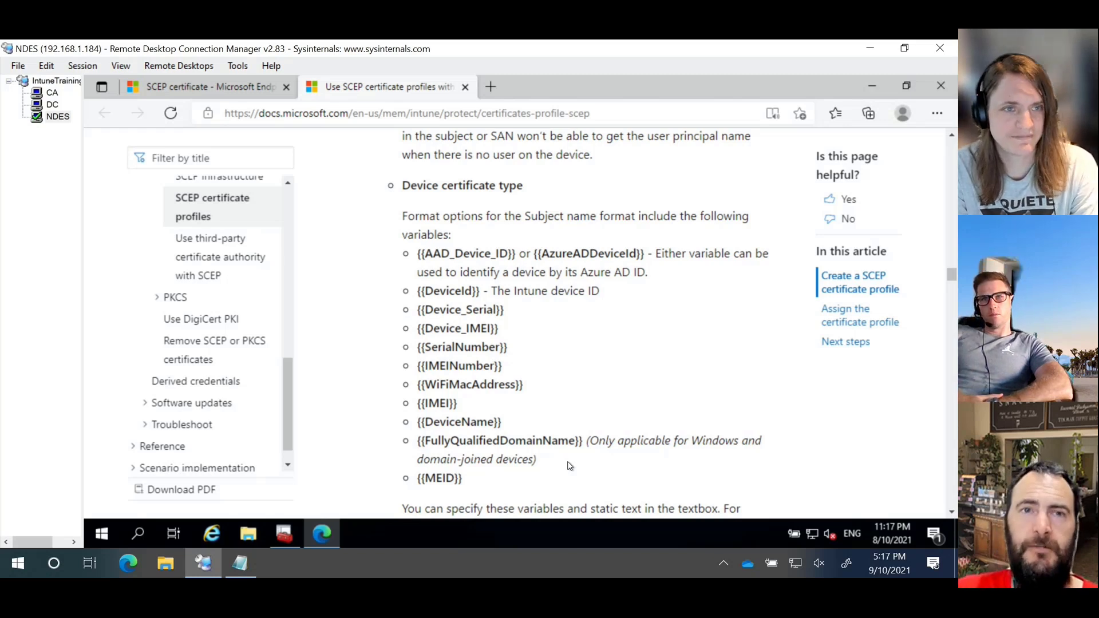
Return to the SCEP certificate form and bring up the Key storage provider (KSP) choices.
left_click(202, 89)
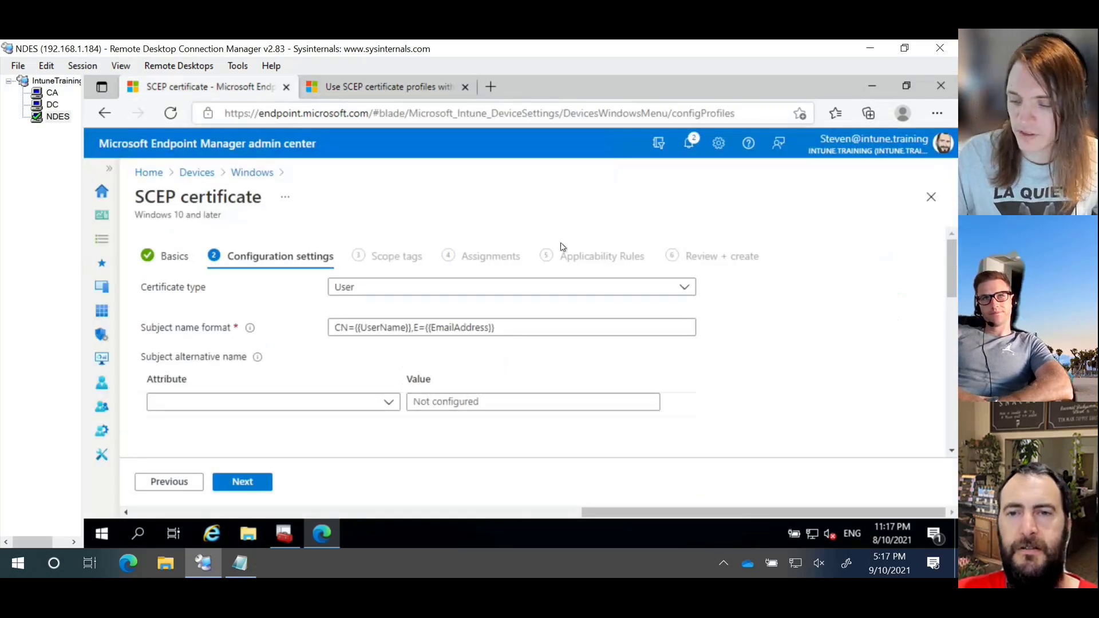
scroll(828, 336, "down", 1)
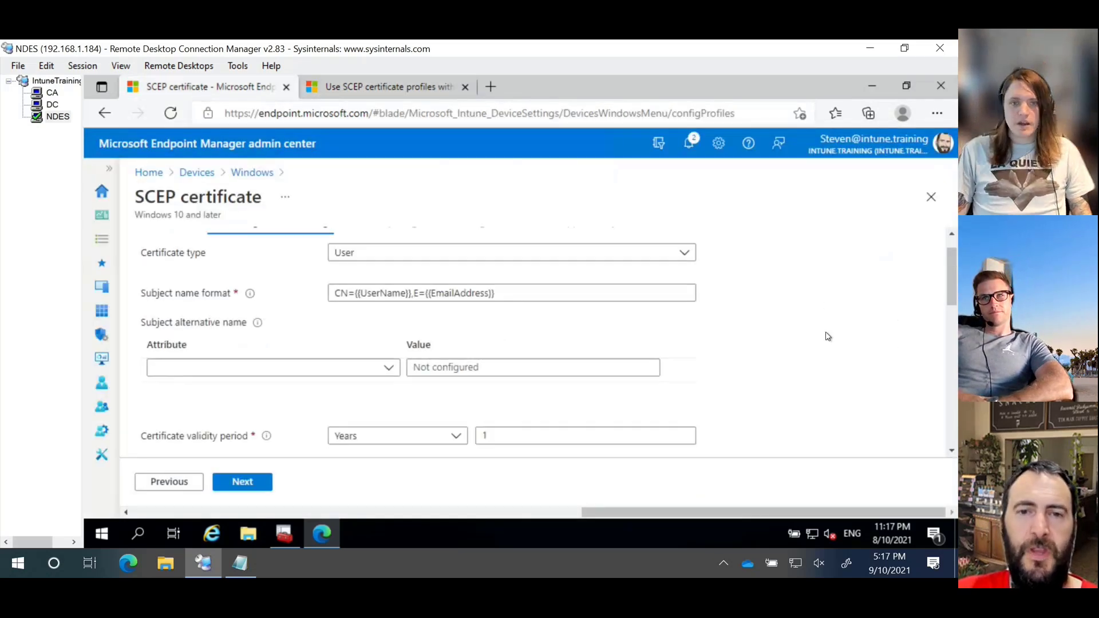
scroll(827, 336, "up", 1)
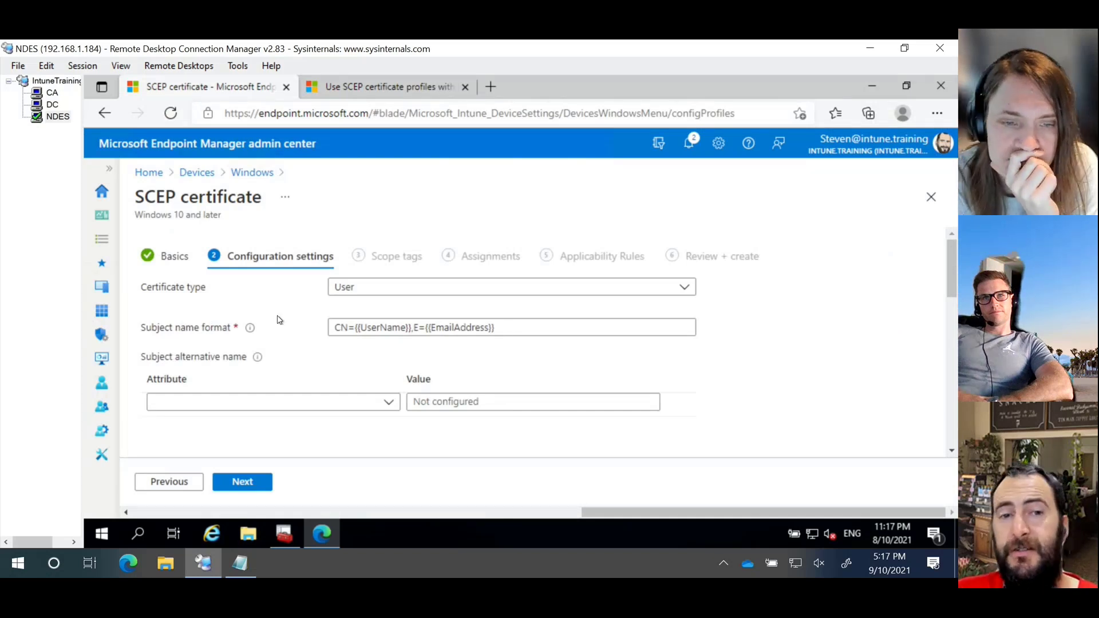
scroll(257, 346, "down", 3)
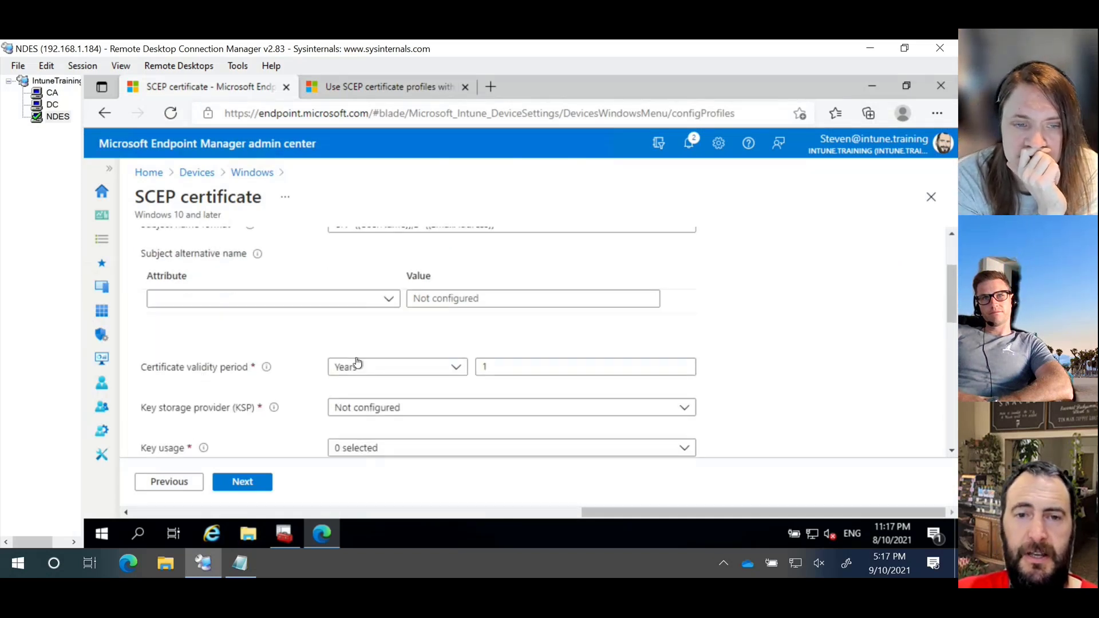
mouse_move(263, 370)
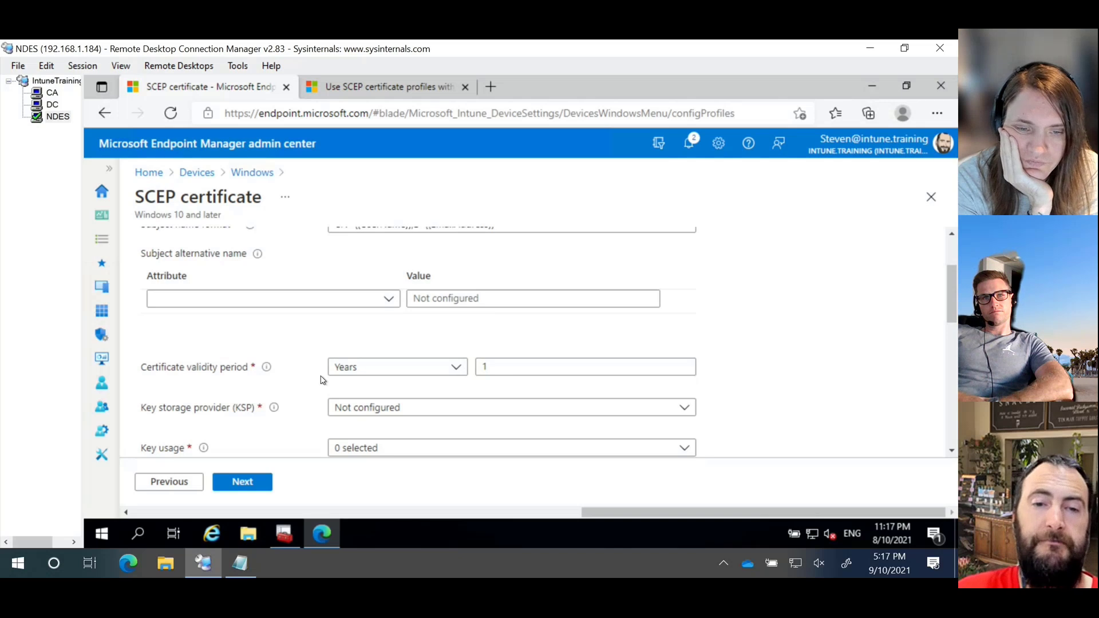
scroll(309, 375, "down", 1)
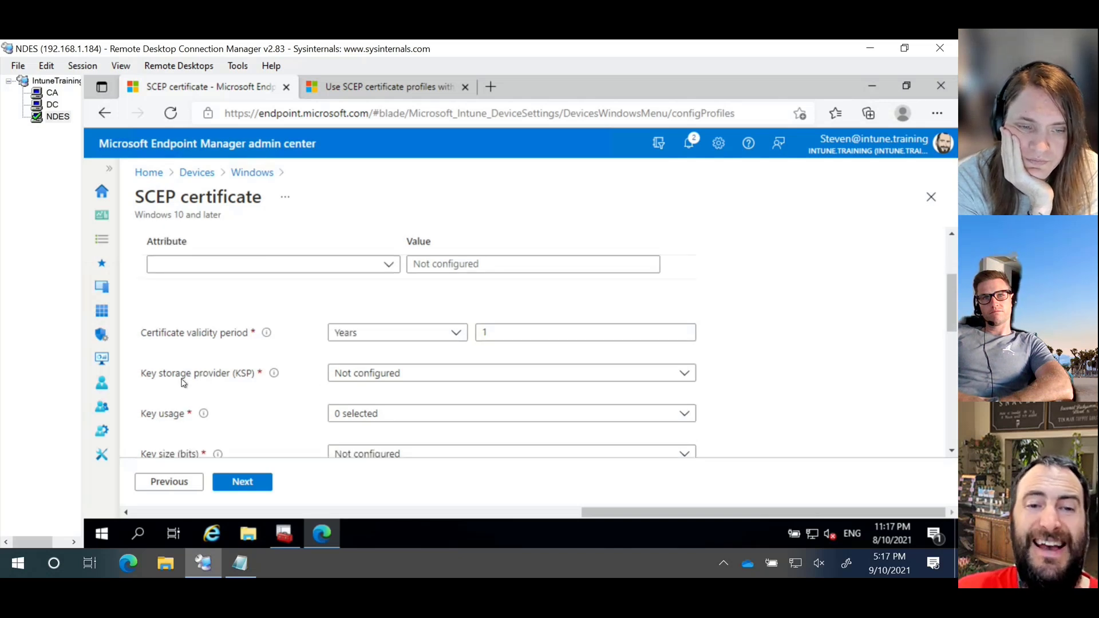
left_click(348, 378)
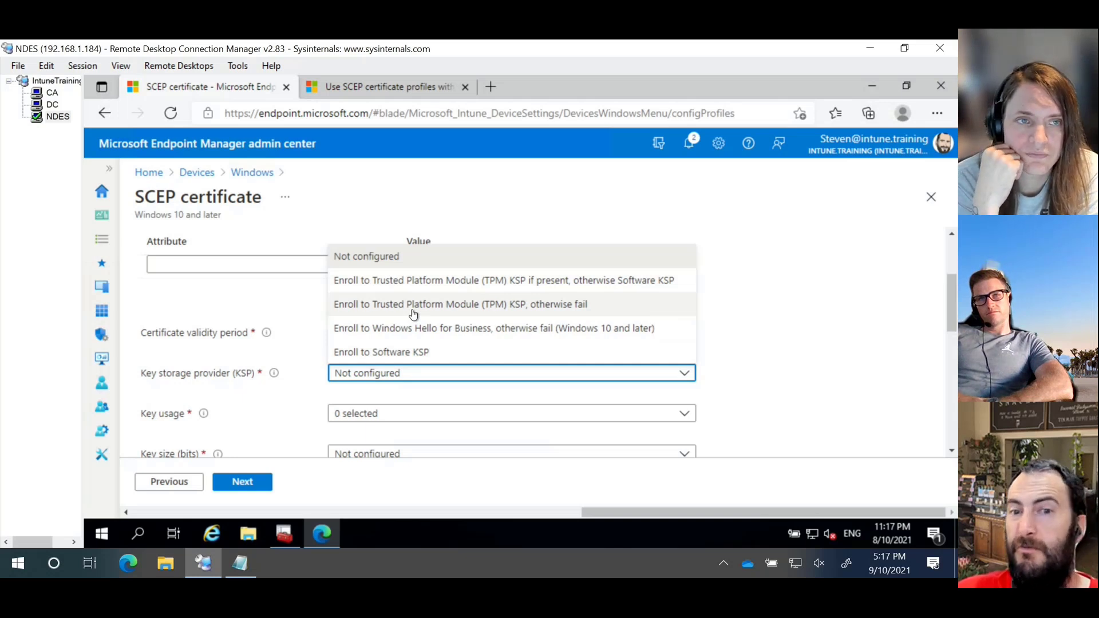
Choose TPM-else-Software KSP and enable Digital signature and Key encipherment key usage.
left_click(466, 280)
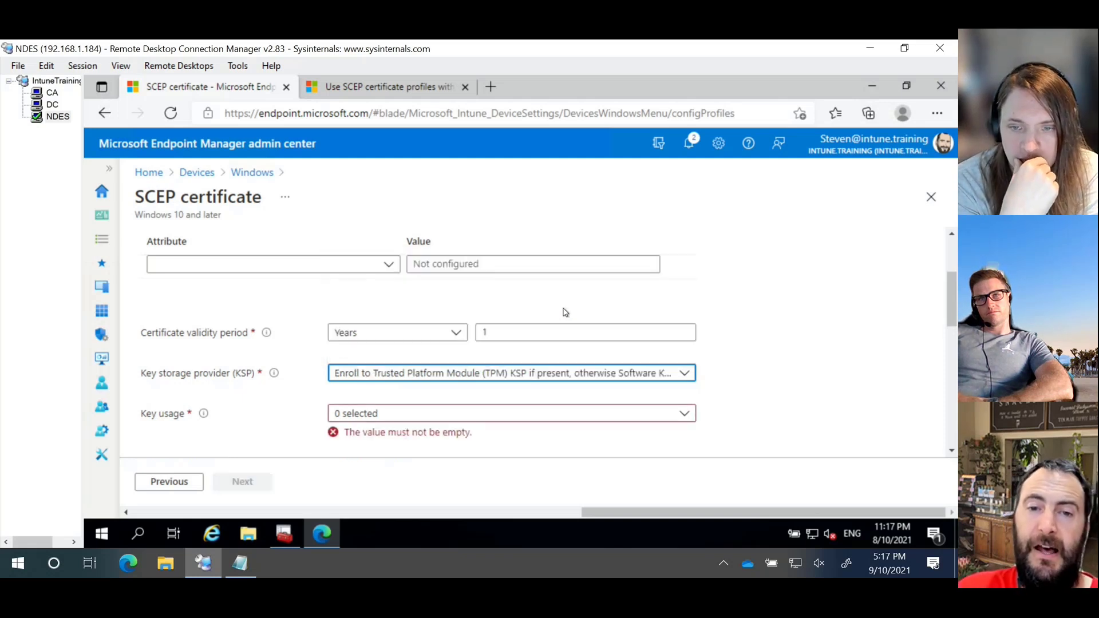
scroll(790, 319, "down", 2)
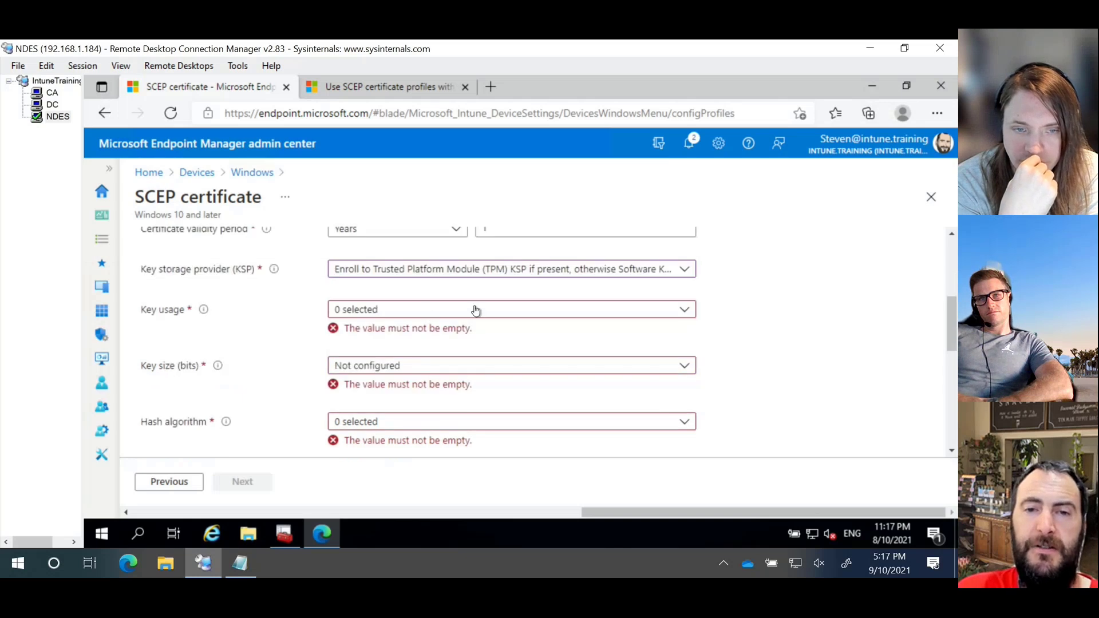
left_click(475, 309)
left_click(343, 331)
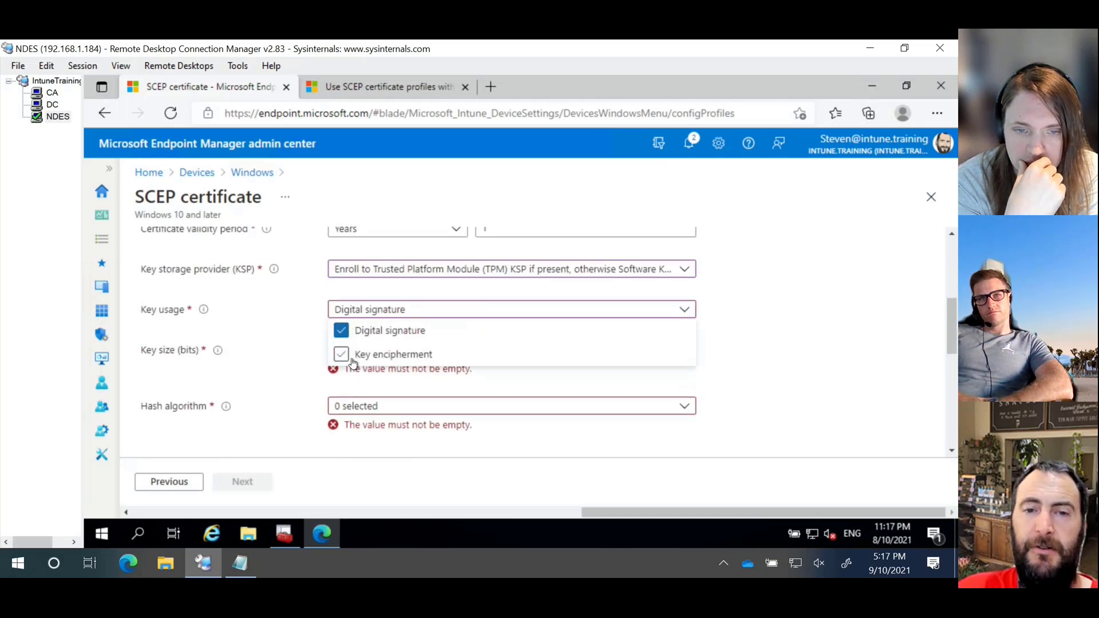
left_click(342, 355)
left_click(719, 332)
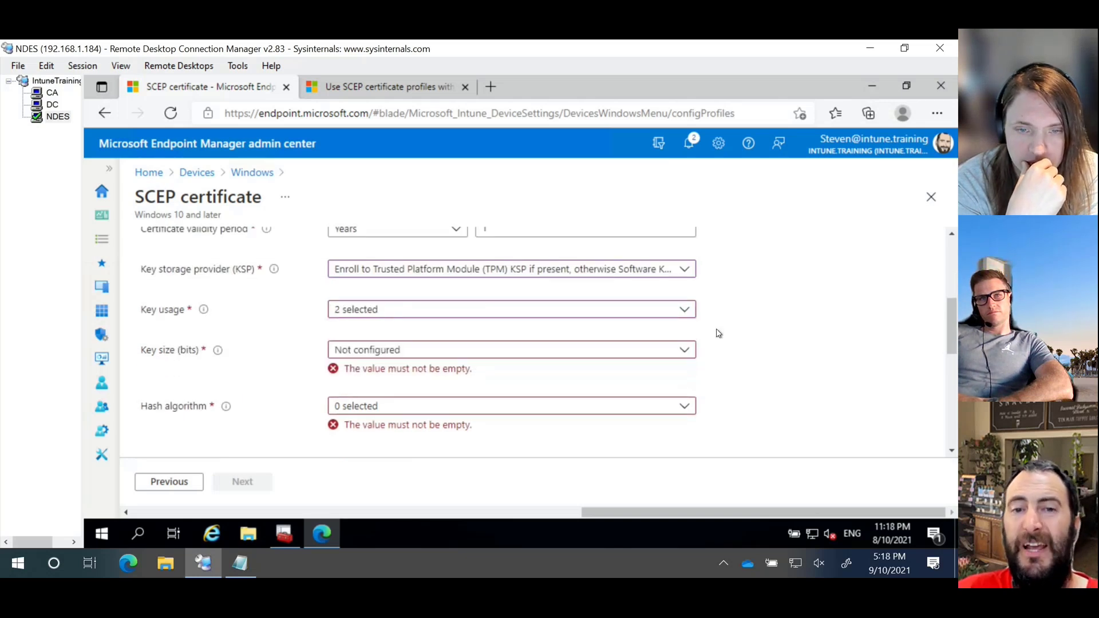
Set the key size to 2048 bits and the hash algorithm to SHA-2.
left_click(639, 350)
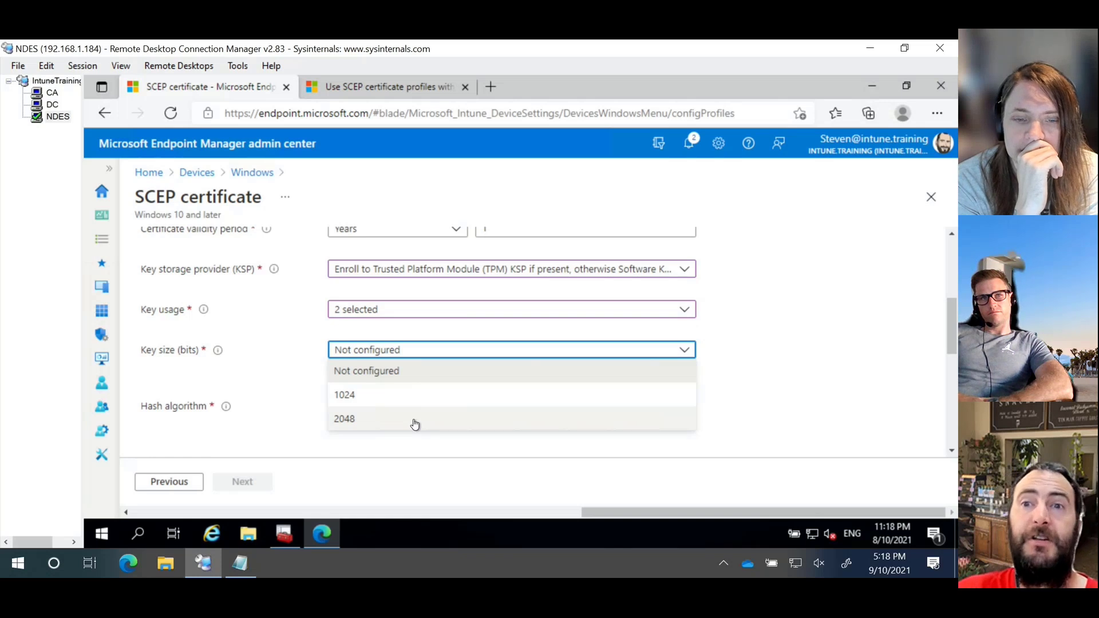
left_click(416, 424)
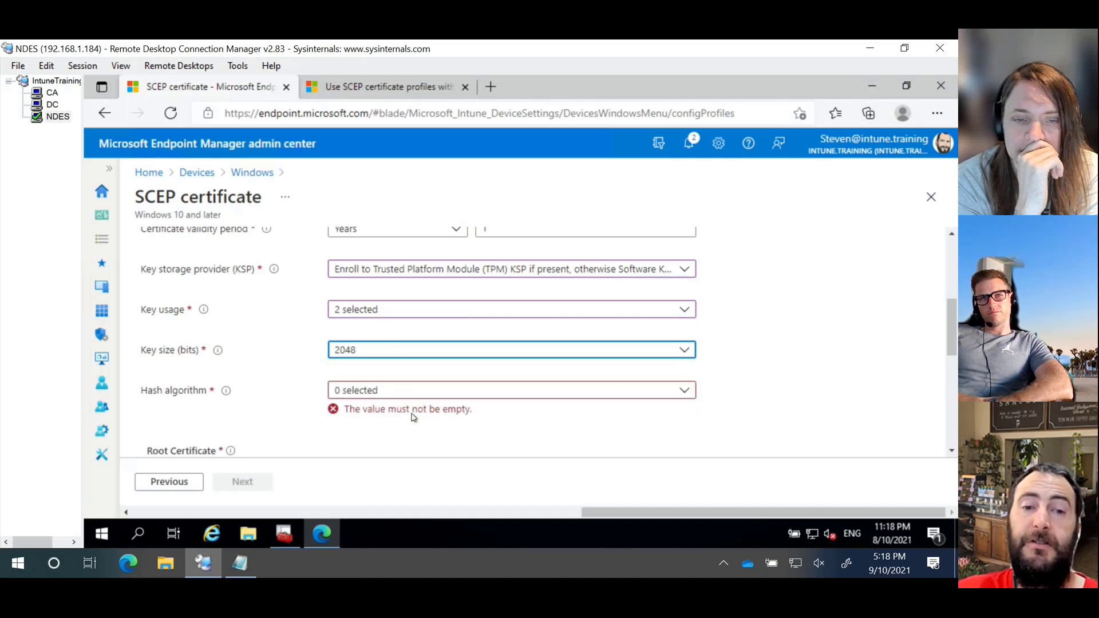
scroll(759, 354, "down", 1)
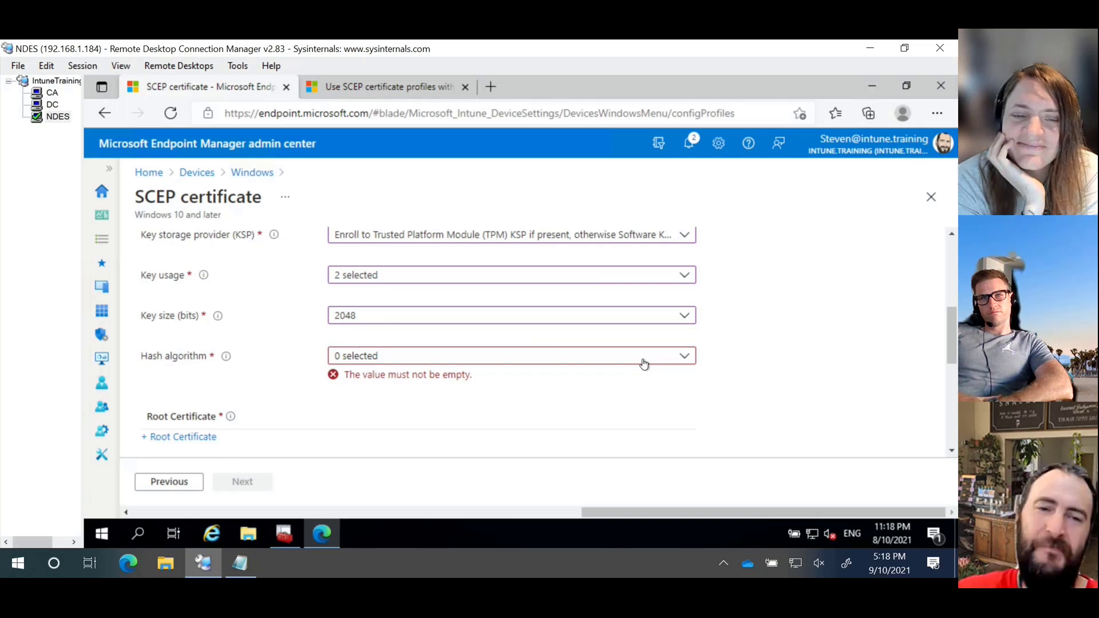
left_click(644, 357)
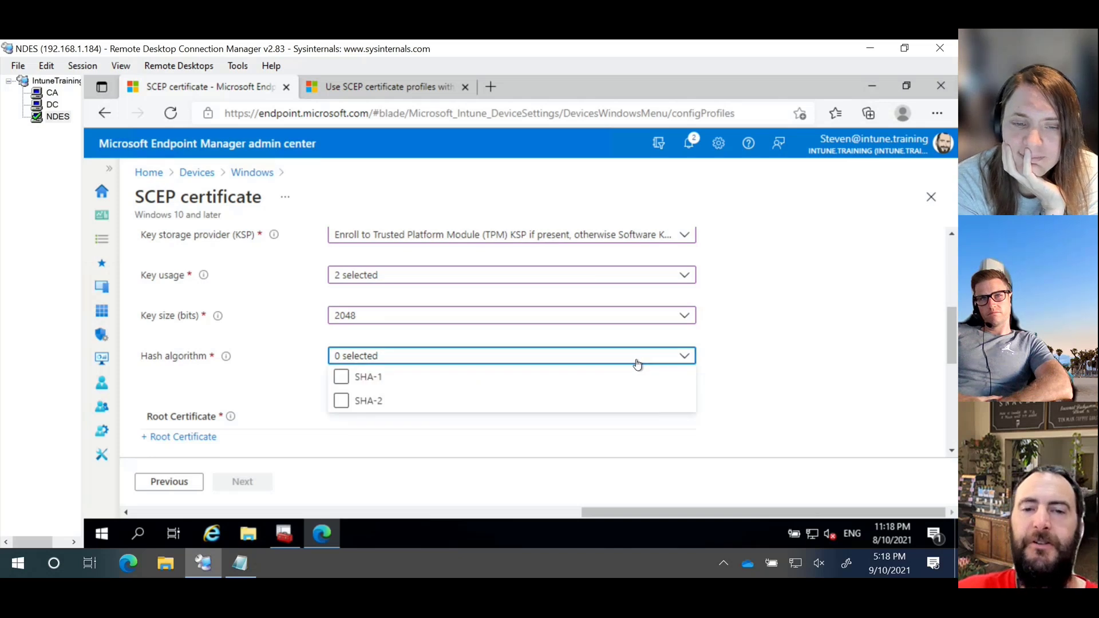
left_click(378, 402)
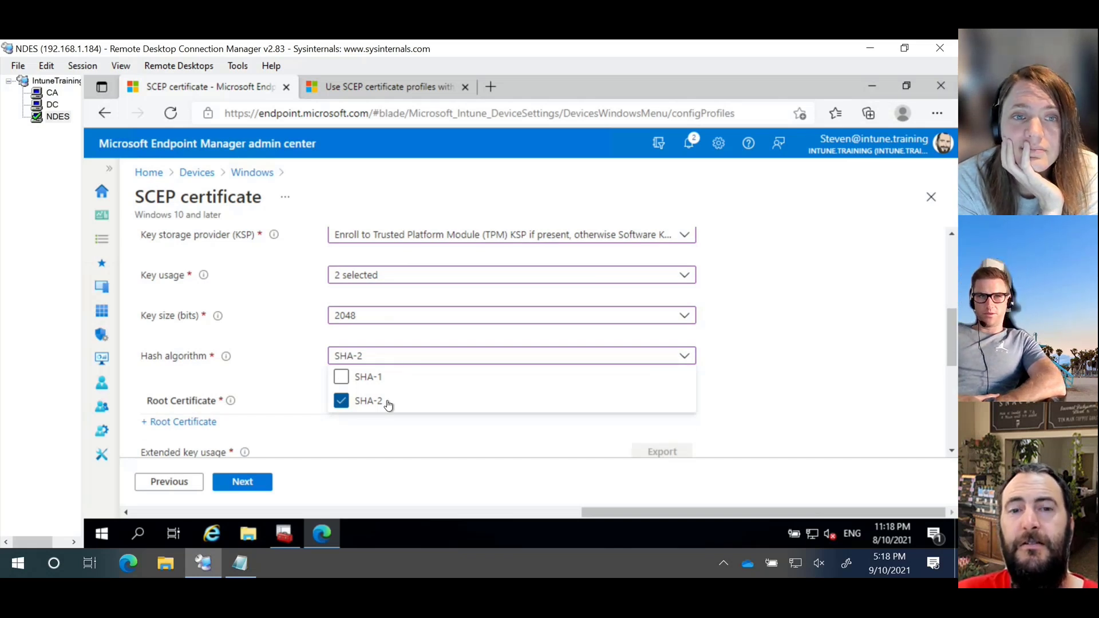
left_click(760, 351)
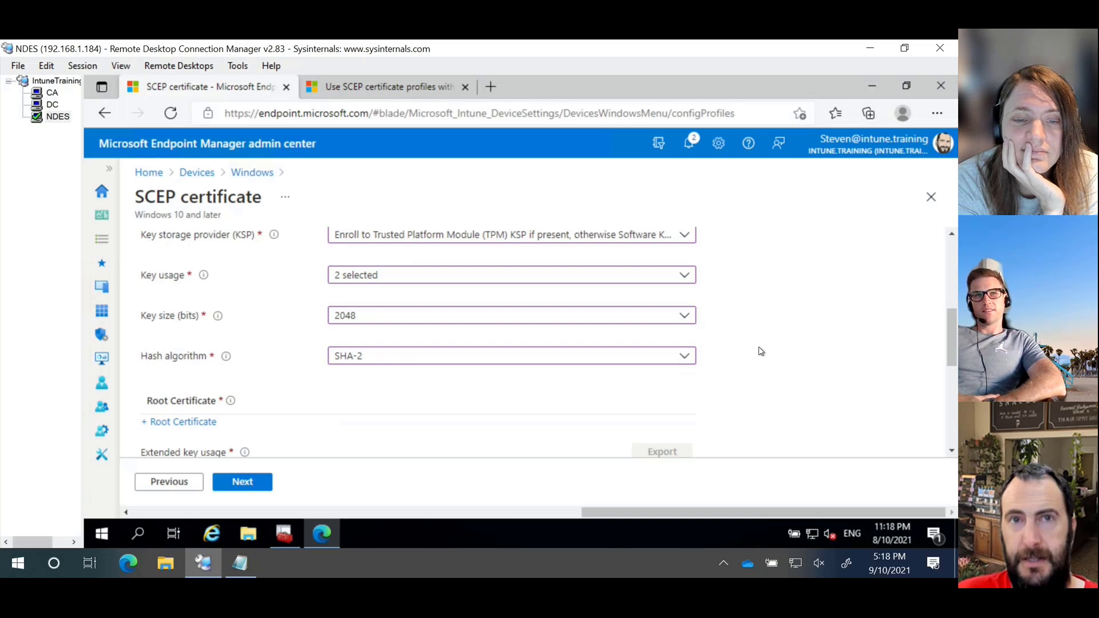
scroll(761, 351, "down", 1)
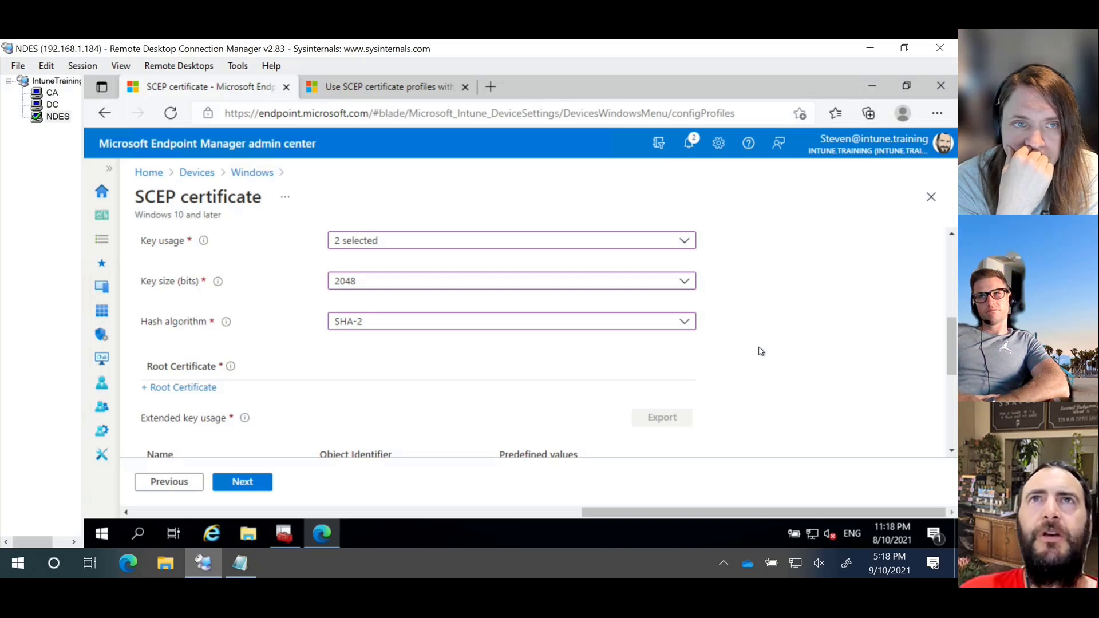
scroll(760, 351, "up", 2)
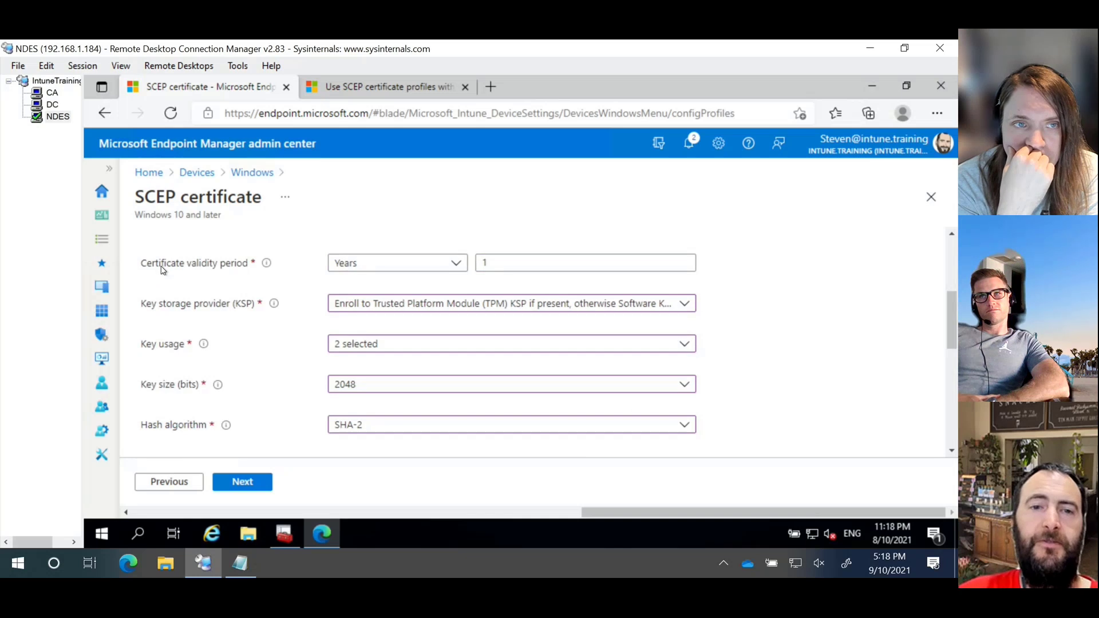
mouse_move(265, 266)
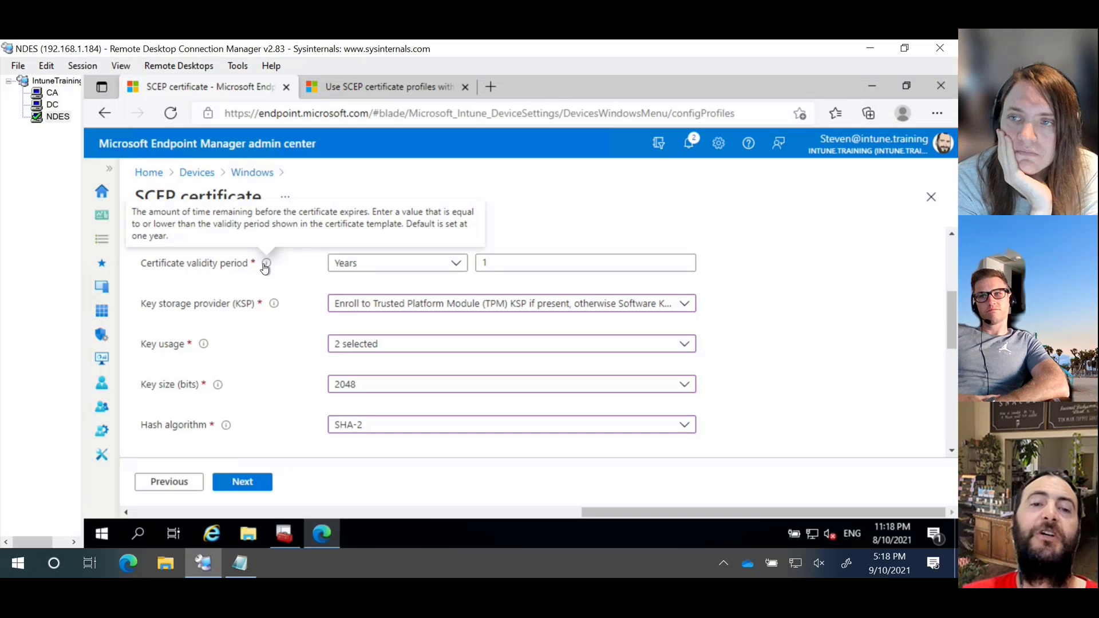
scroll(290, 340, "down", 1)
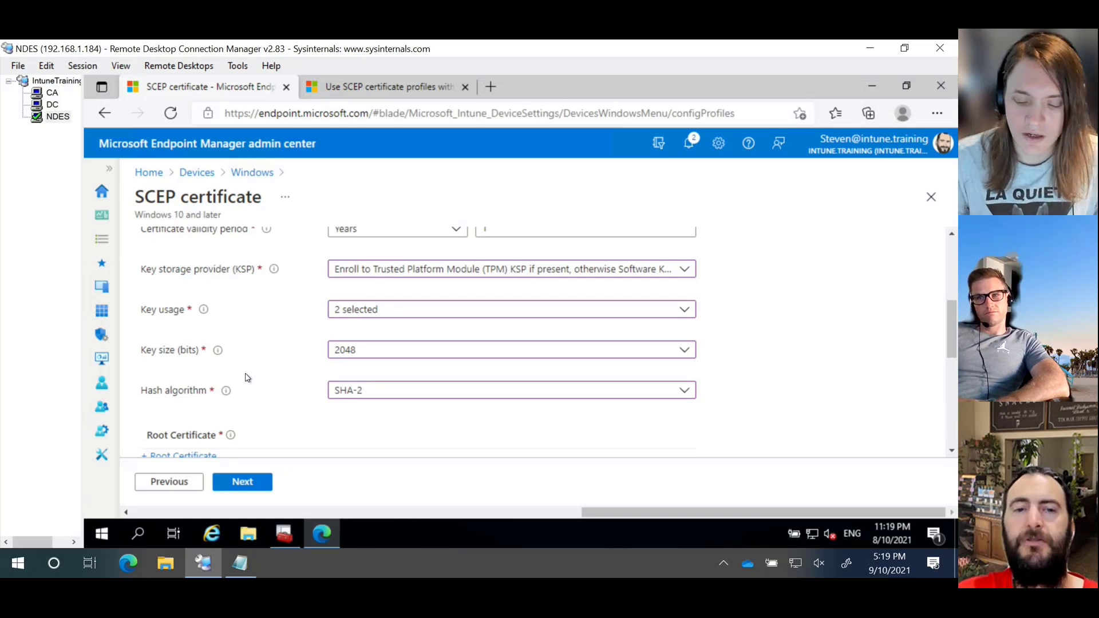
scroll(252, 376, "down", 3)
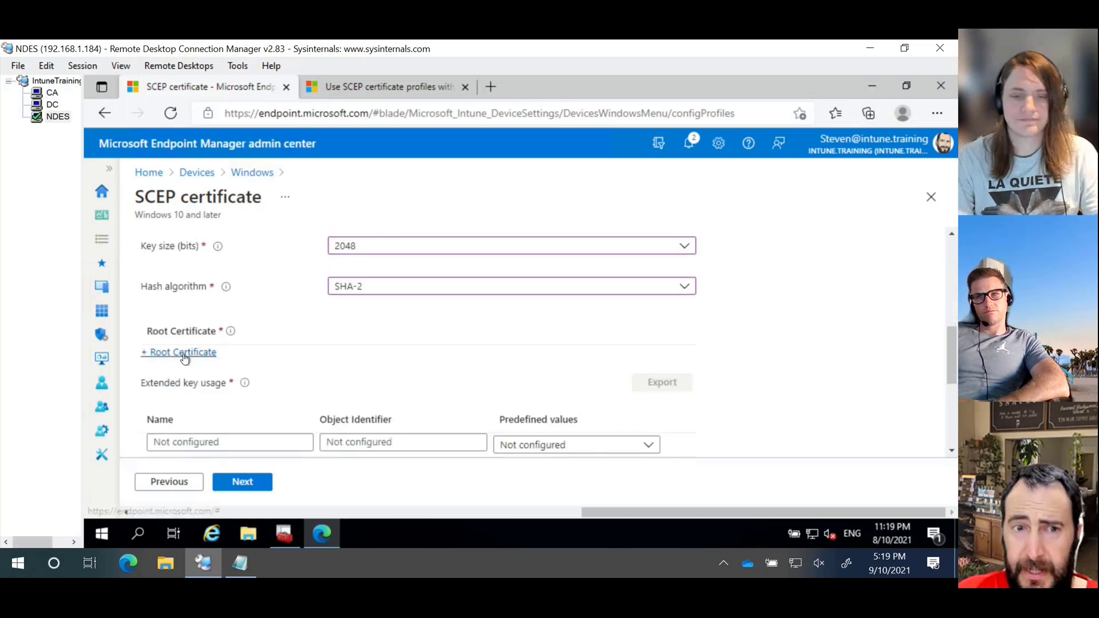
Attach the Windows - Root Certificate to the SCEP profile.
left_click(183, 355)
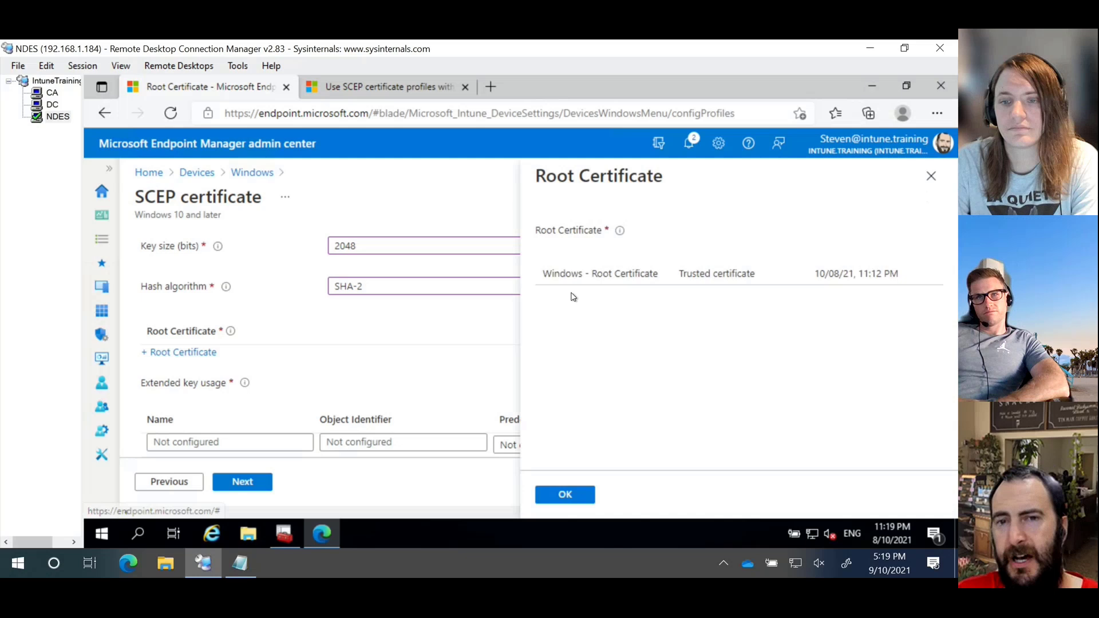
left_click(616, 284)
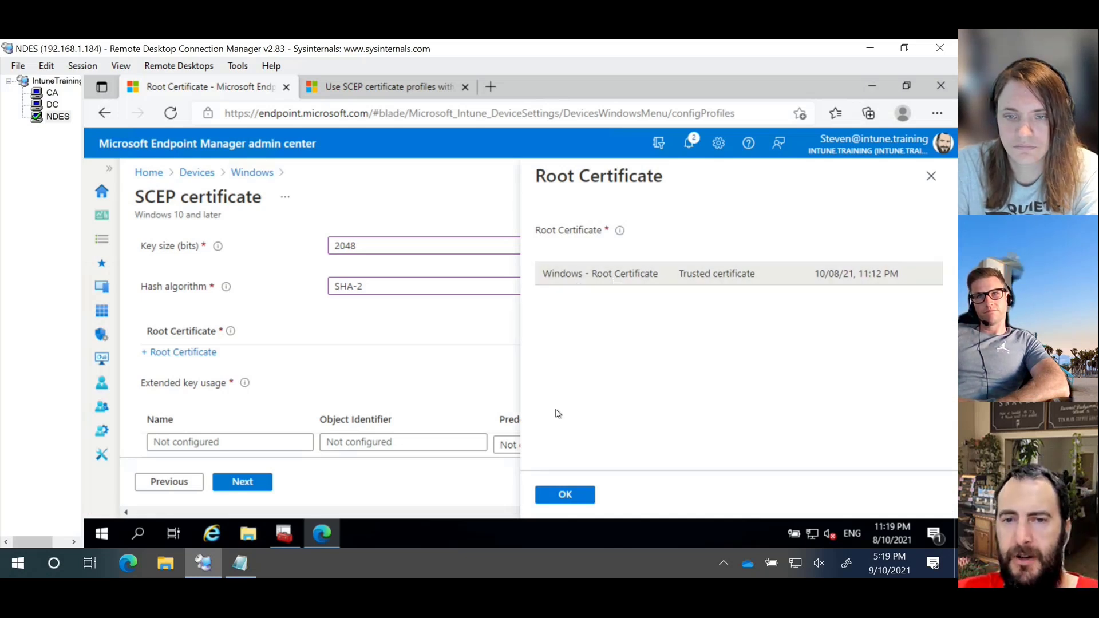
left_click(581, 496)
Add Any Purpose, Client Authentication and Secure Email as predefined extended key usages.
scroll(458, 389, "down", 2)
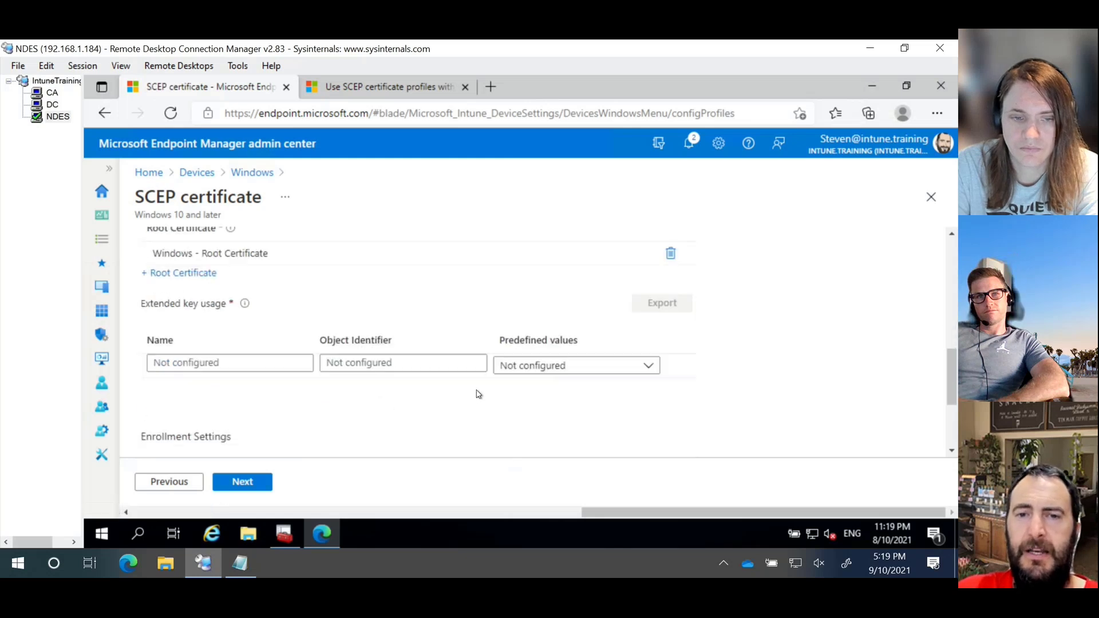
scroll(747, 374, "down", 1)
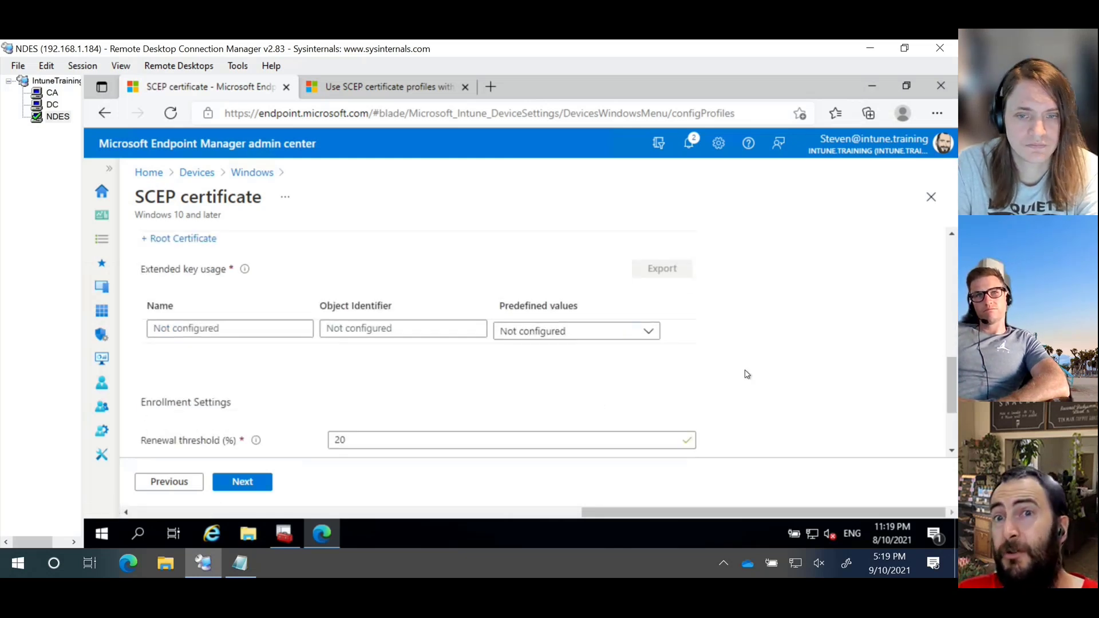
left_click(649, 334)
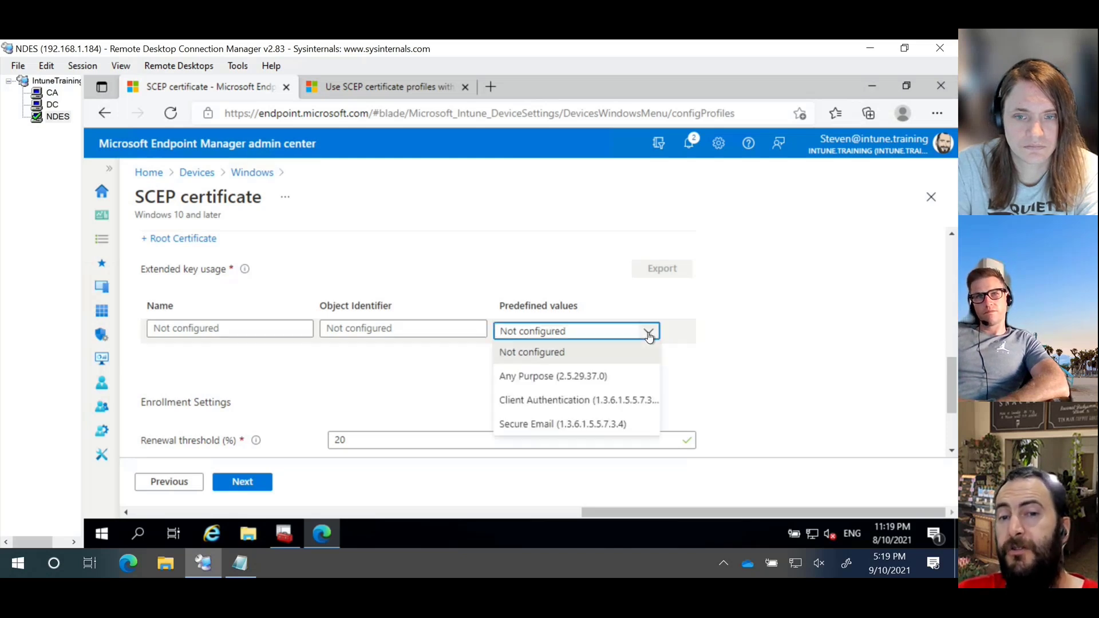
left_click(606, 375)
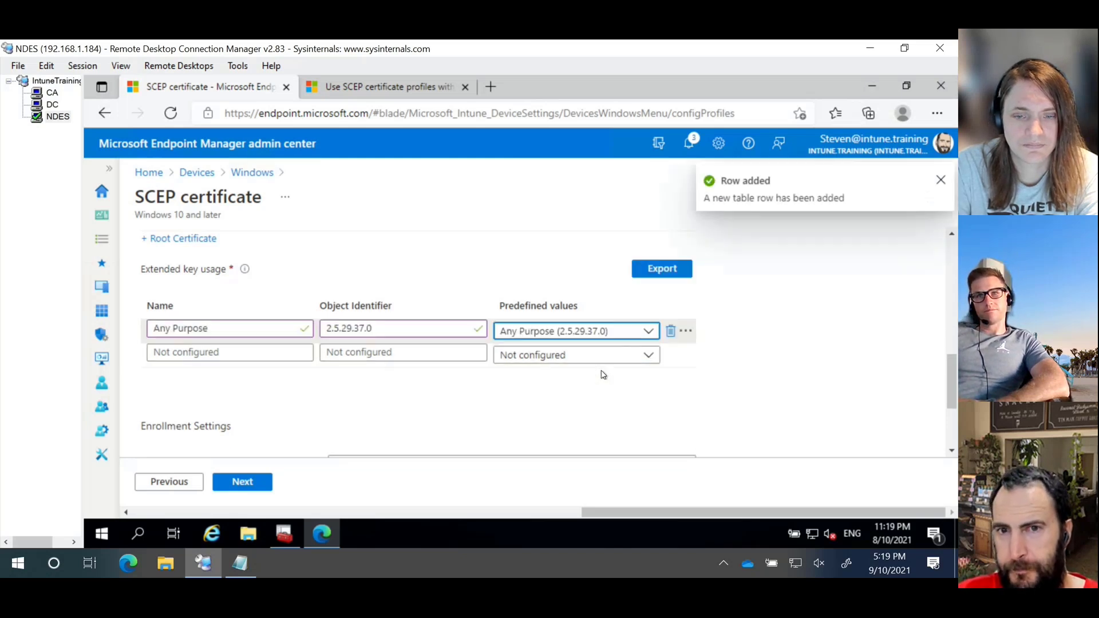
left_click(648, 355)
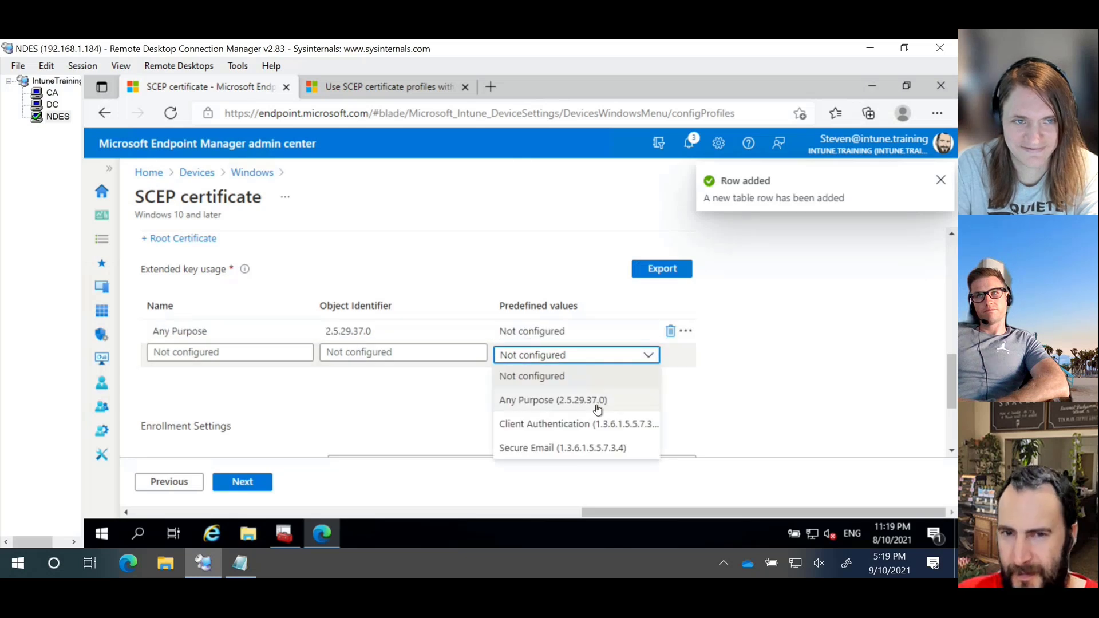
left_click(593, 424)
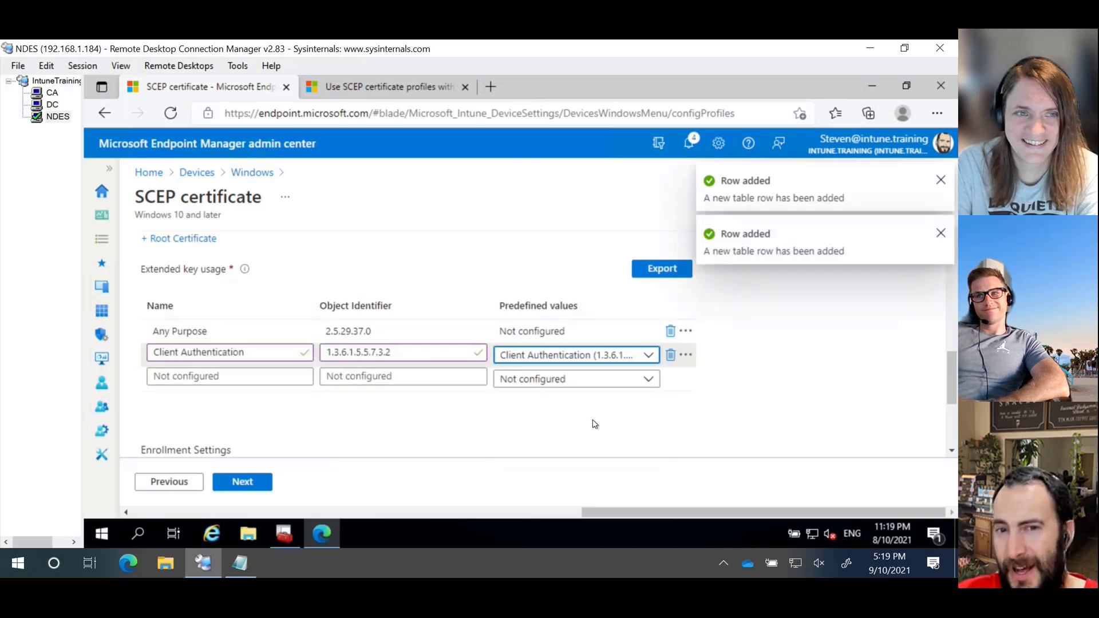
left_click(650, 380)
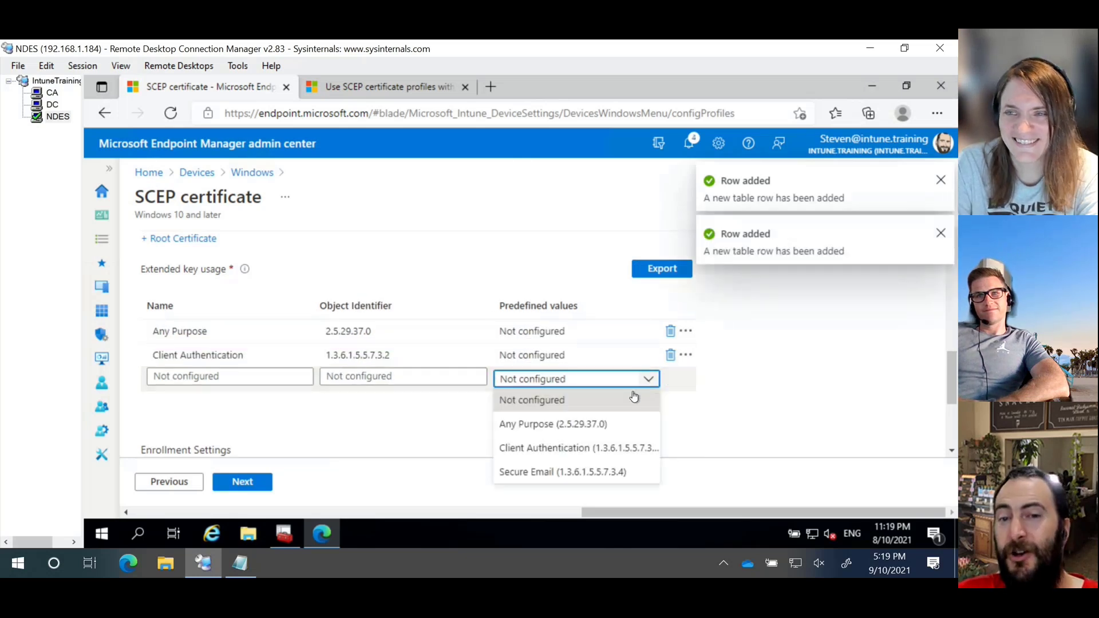
left_click(600, 474)
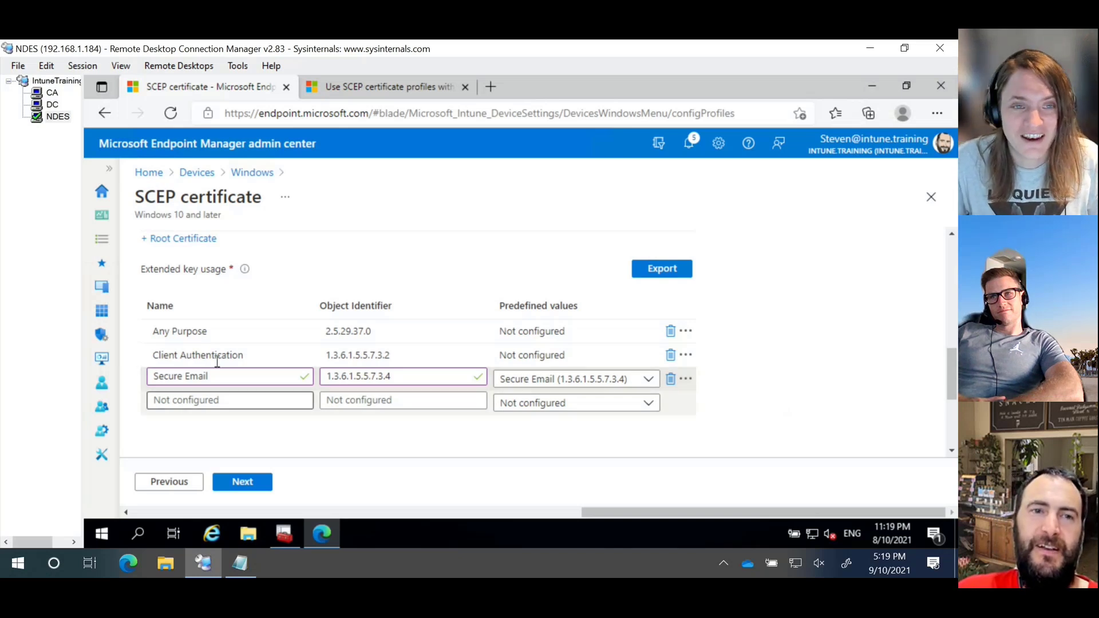
On the CA server, open the NDESUser certificate template's properties.
left_click(42, 96)
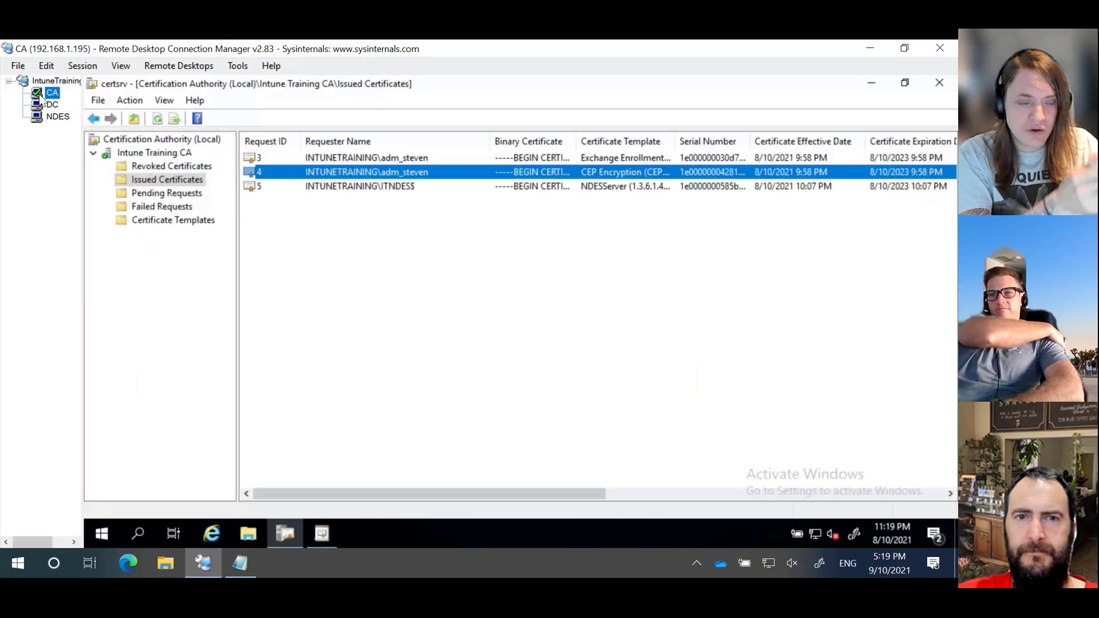
left_click(150, 222)
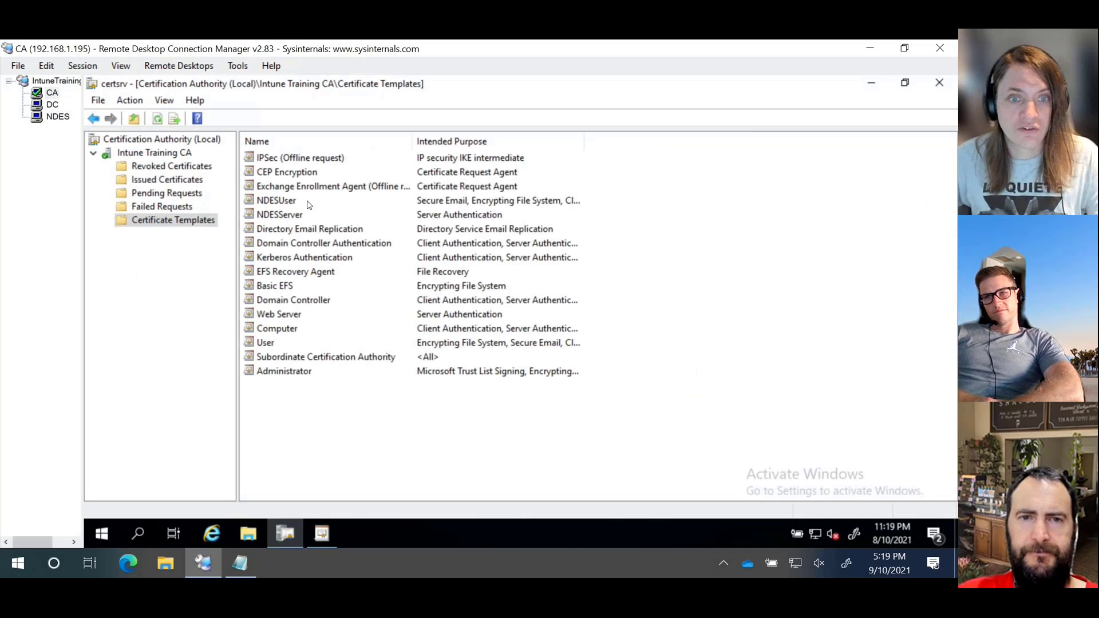
left_click(294, 203)
right_click(296, 206)
left_click(338, 234)
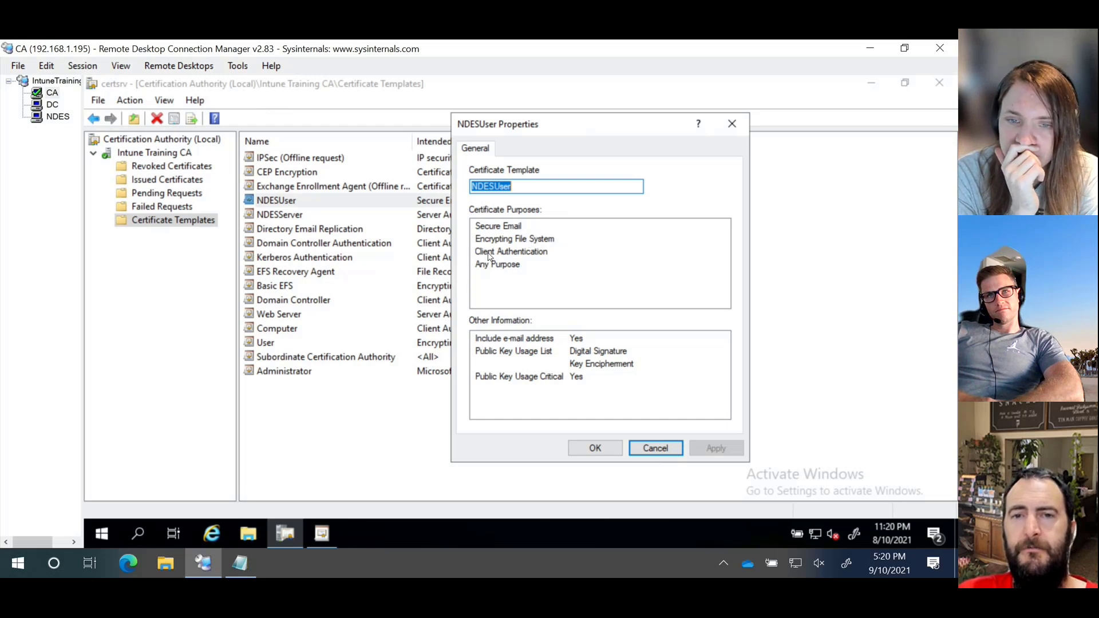
Compare the profile's three key usages with NDESUser's purposes, noting Encrypting File System, then cancel.
left_click(60, 117)
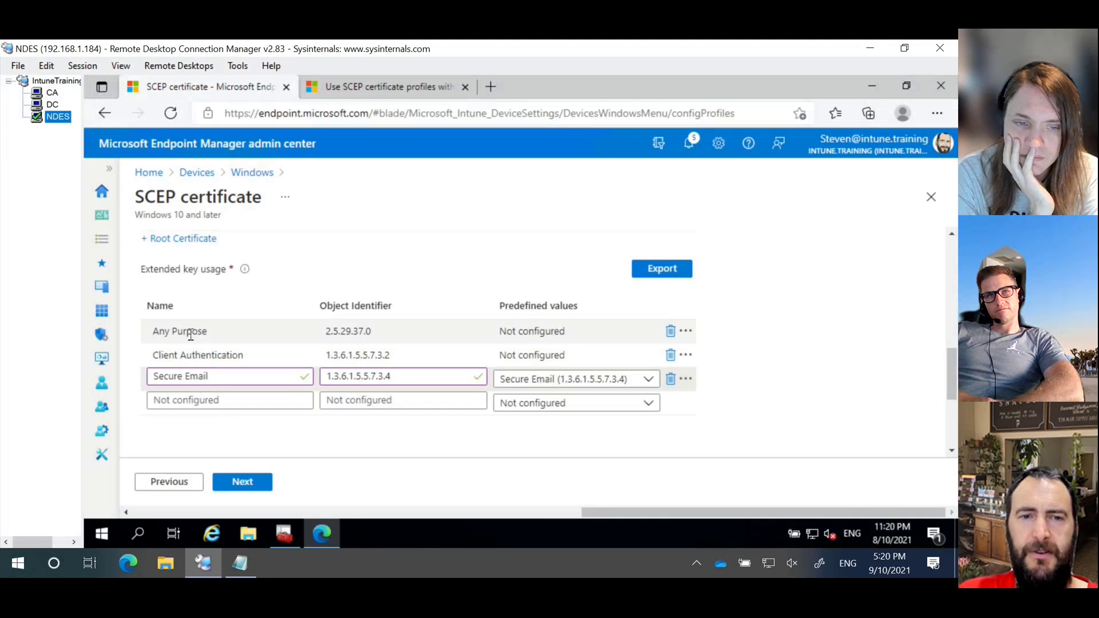
left_click(191, 334)
left_click(164, 355)
left_click(258, 375)
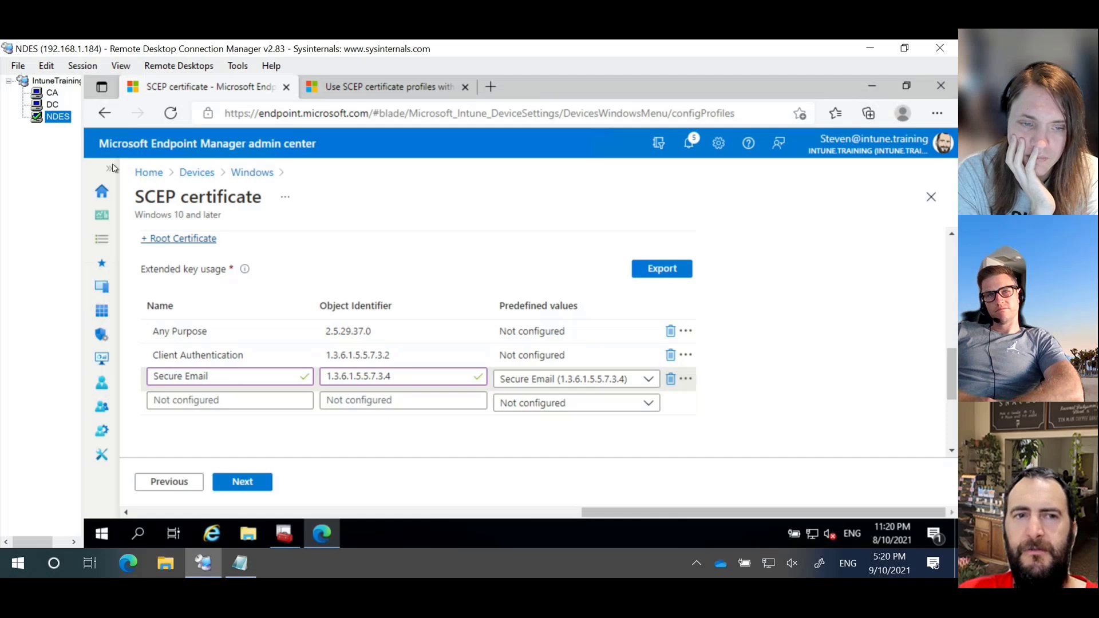
left_click(52, 92)
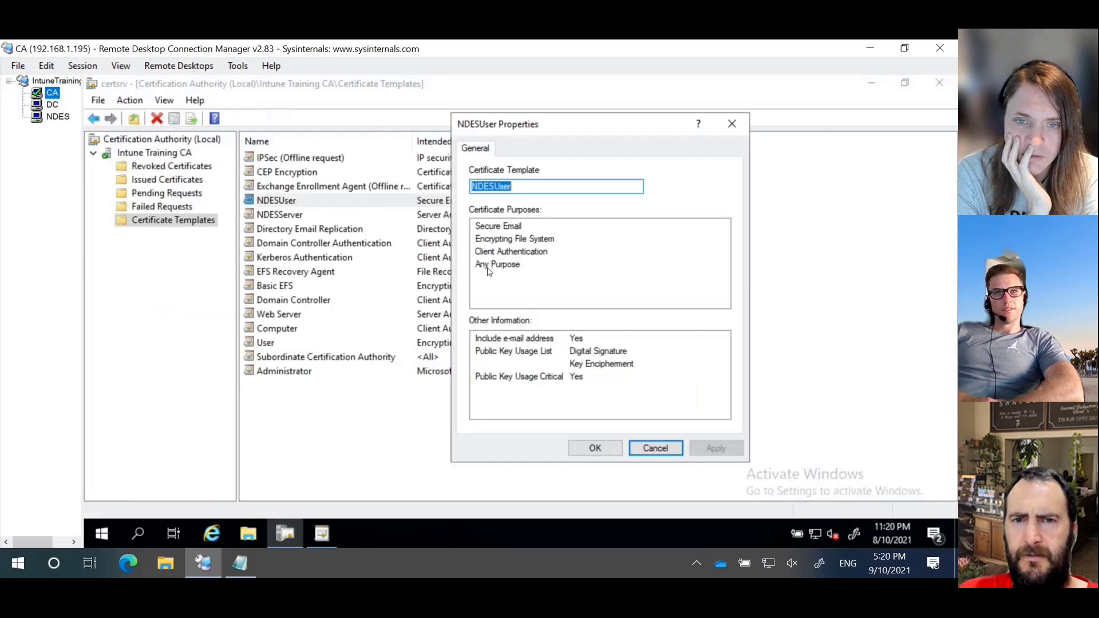
left_click(553, 241)
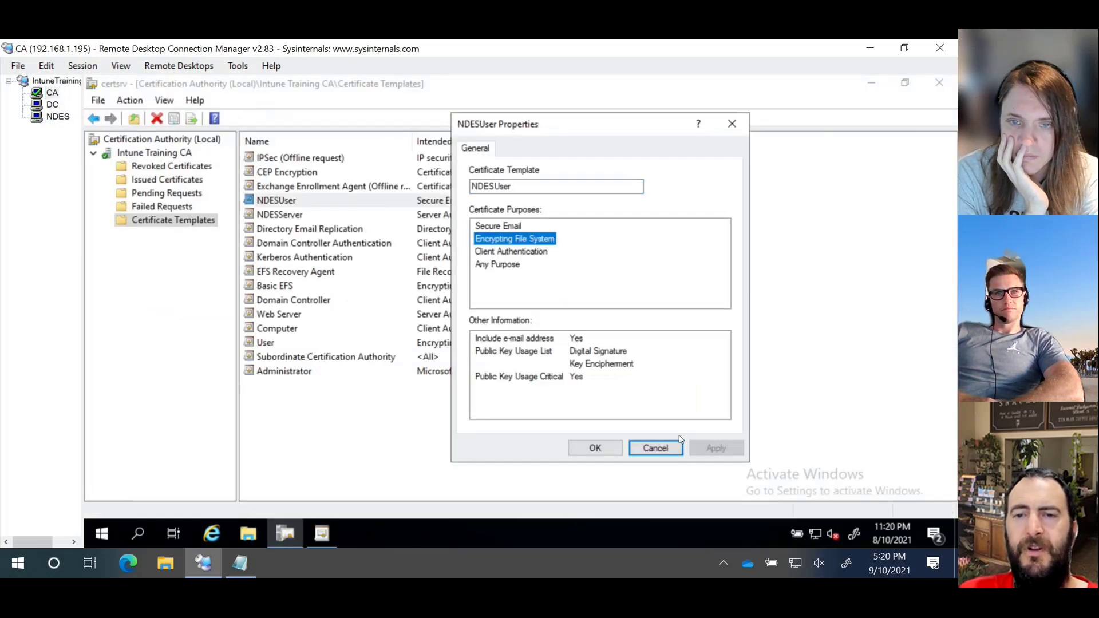
left_click(659, 448)
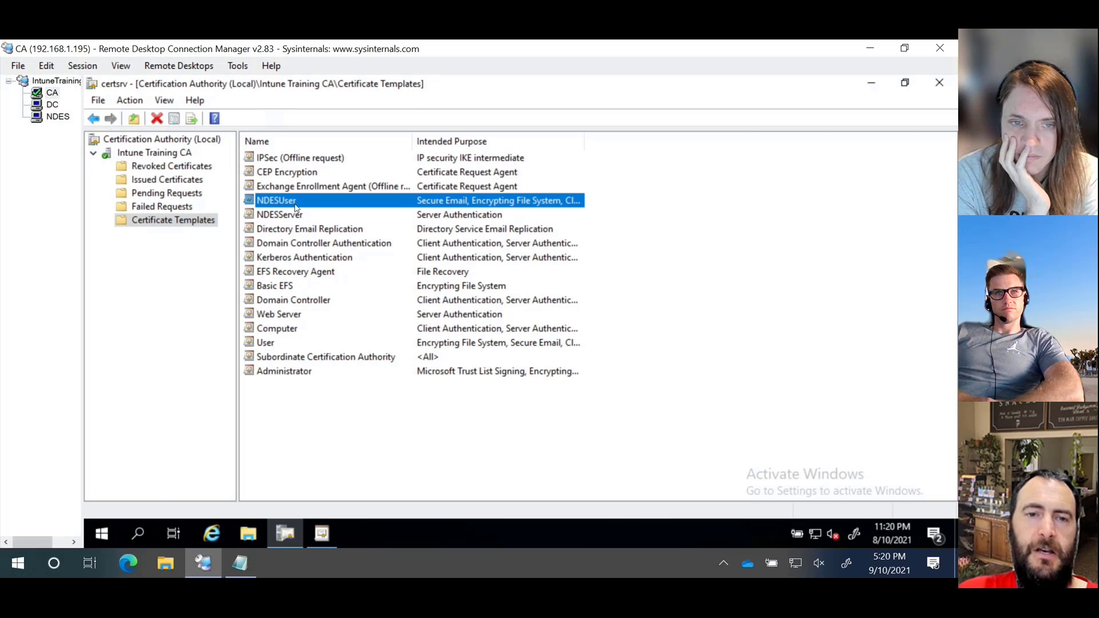
Copy the OID 1.3.6.1.4.1.311.10.3.4 from NDESUser's Encrypting File System application policy.
left_click(323, 538)
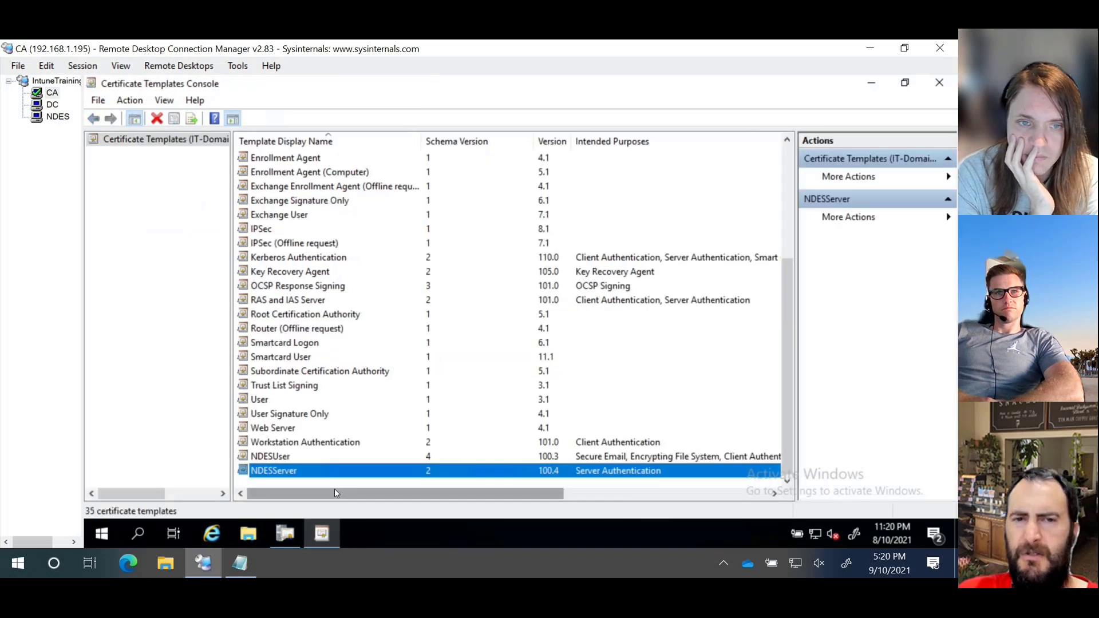
left_click(317, 461)
right_click(316, 463)
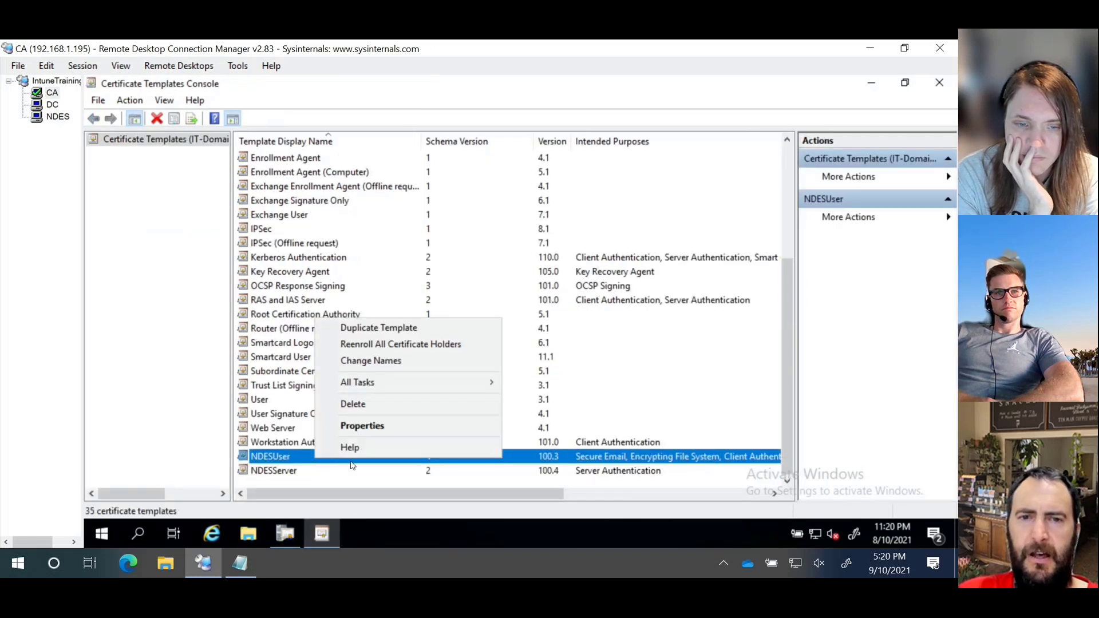
left_click(355, 425)
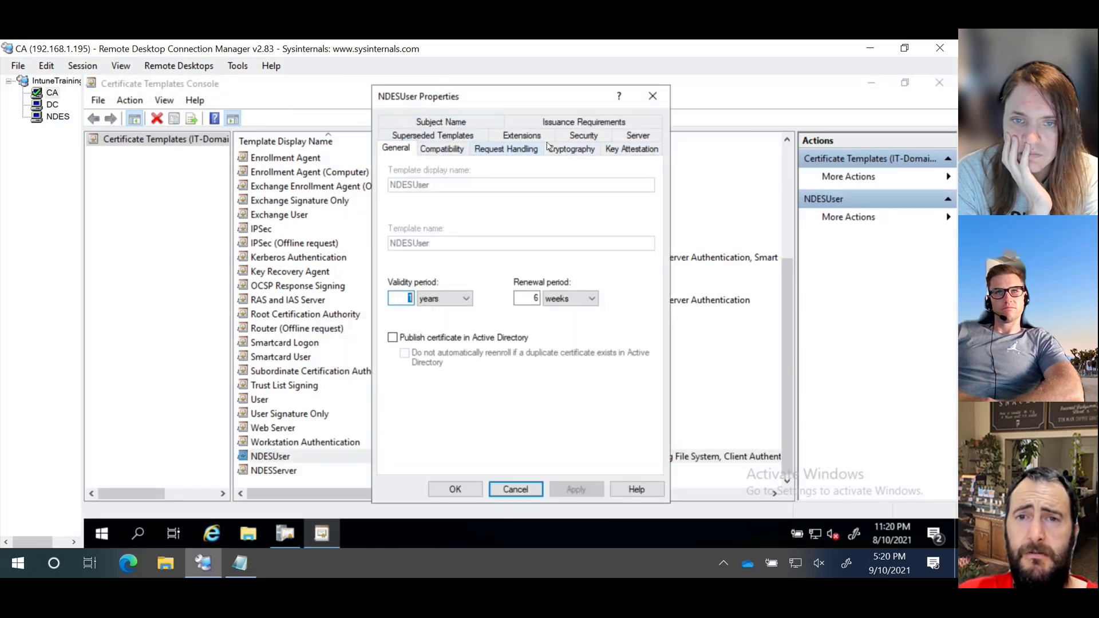
left_click(522, 138)
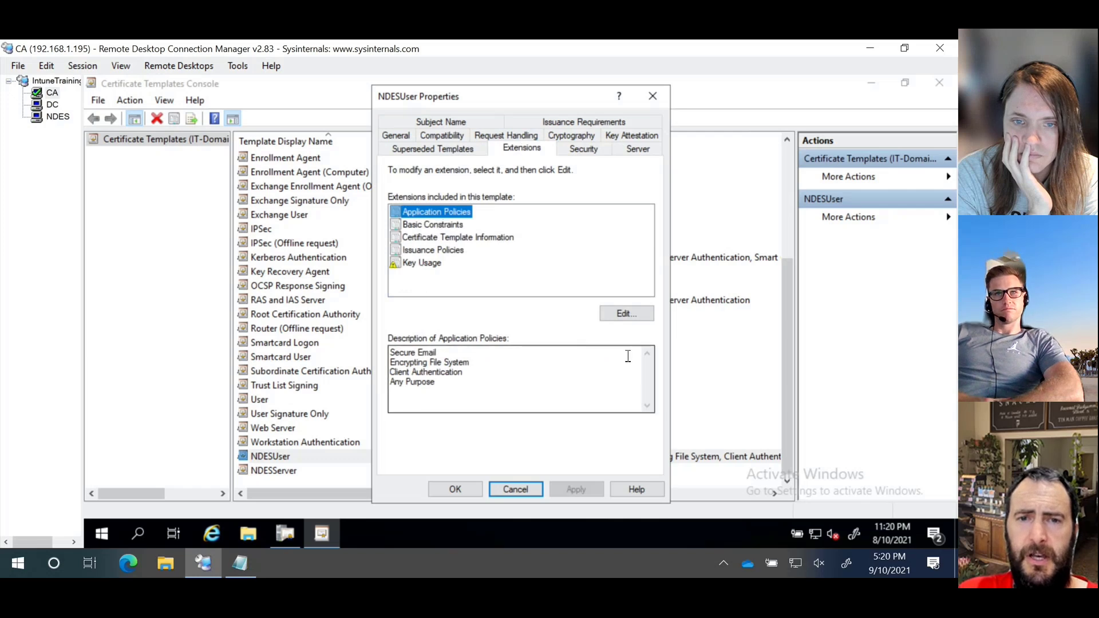
left_click(613, 317)
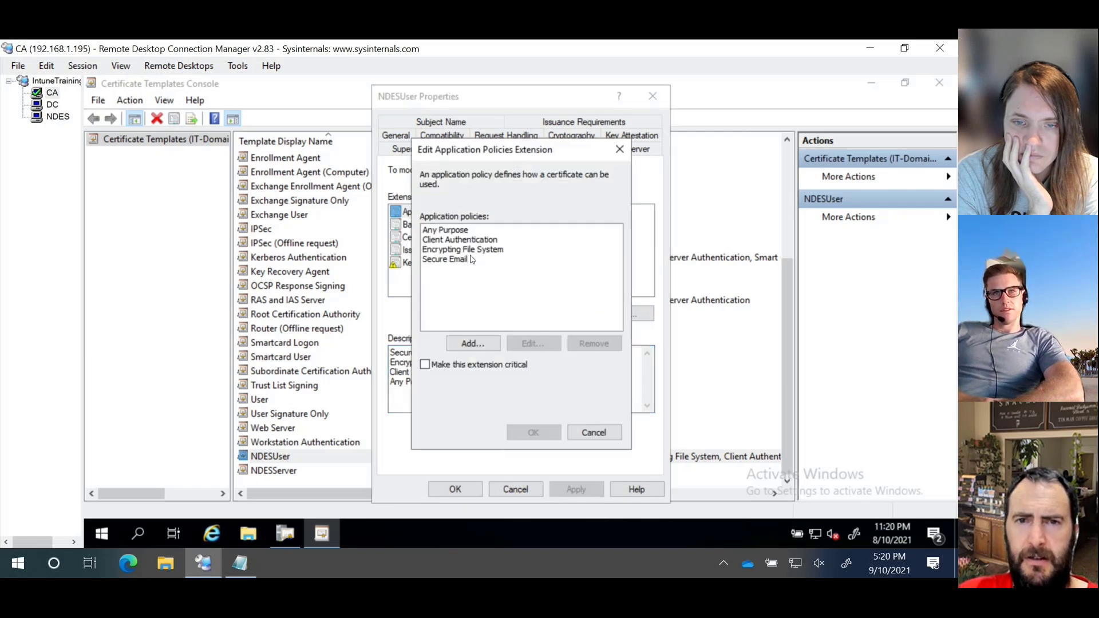
left_click(460, 250)
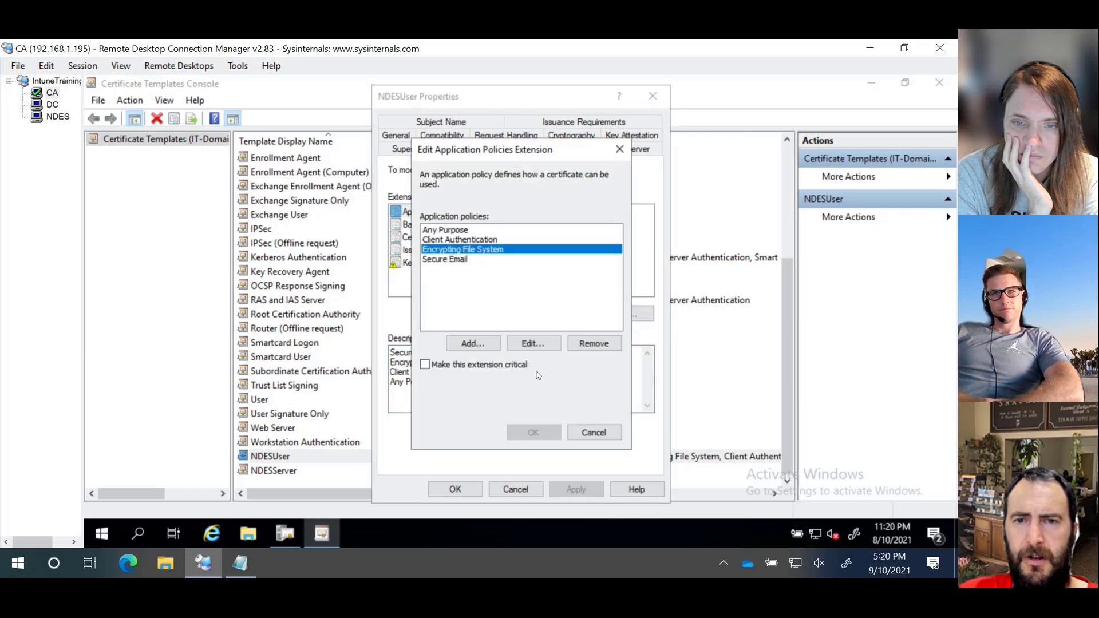
left_click(535, 347)
right_click(452, 326)
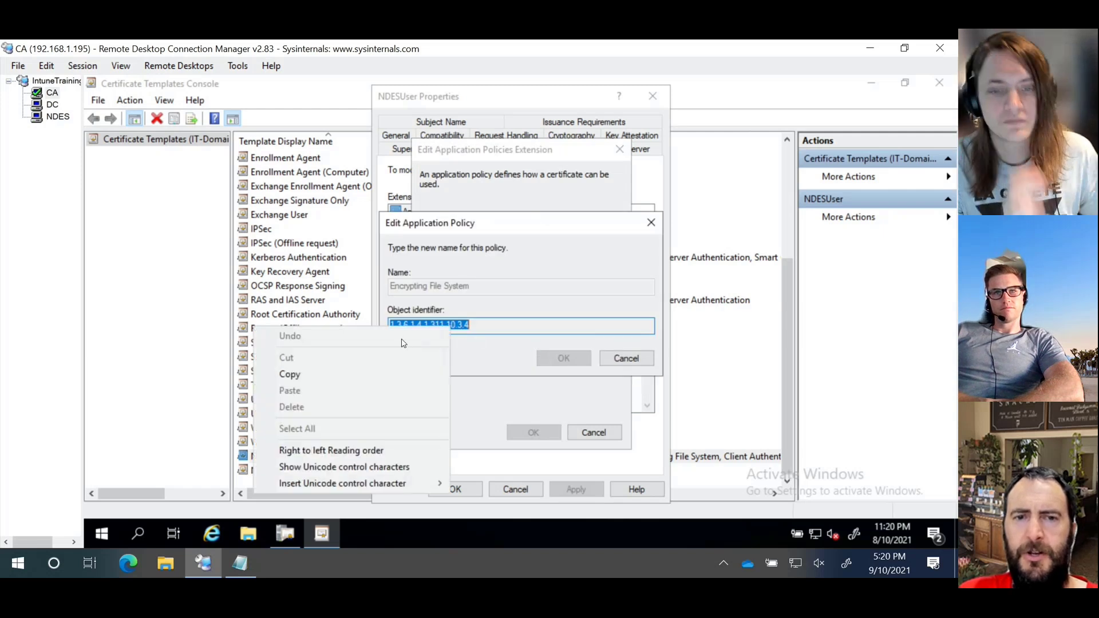
left_click(430, 358)
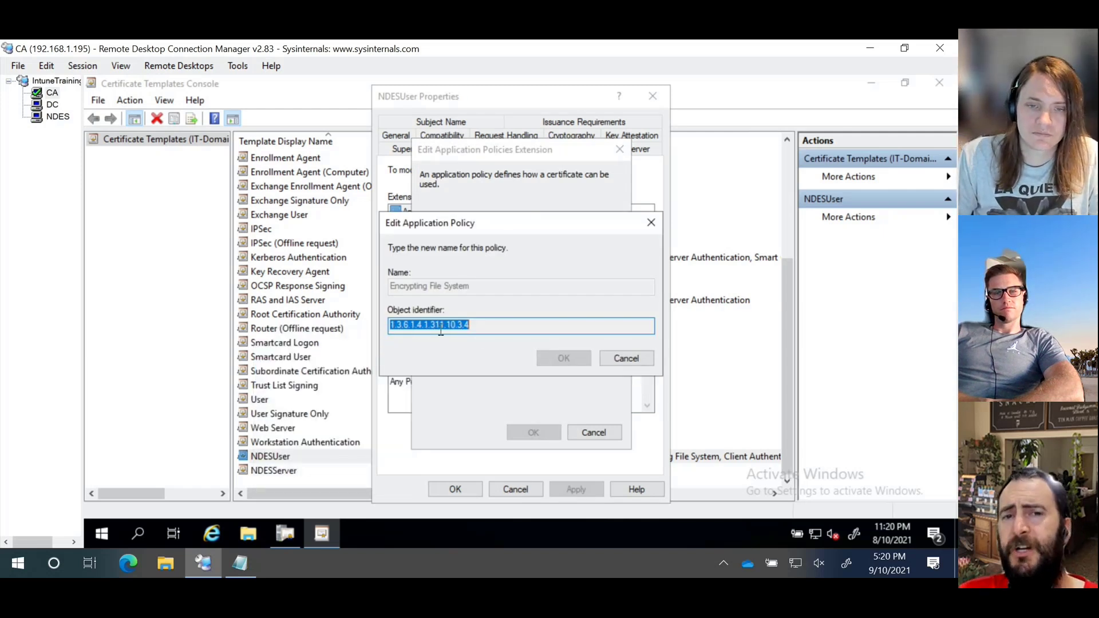
Paste 1.3.6.1.4.1.311.10.3.4 as the new extended key usage row's identifier.
left_click(59, 117)
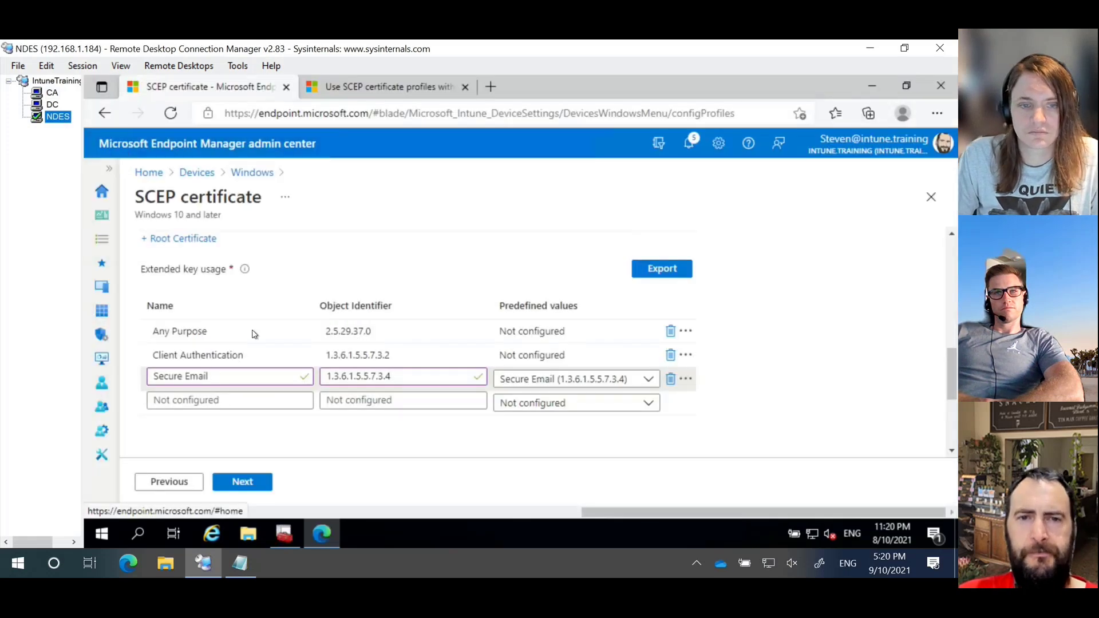
left_click(343, 403)
right_click(353, 401)
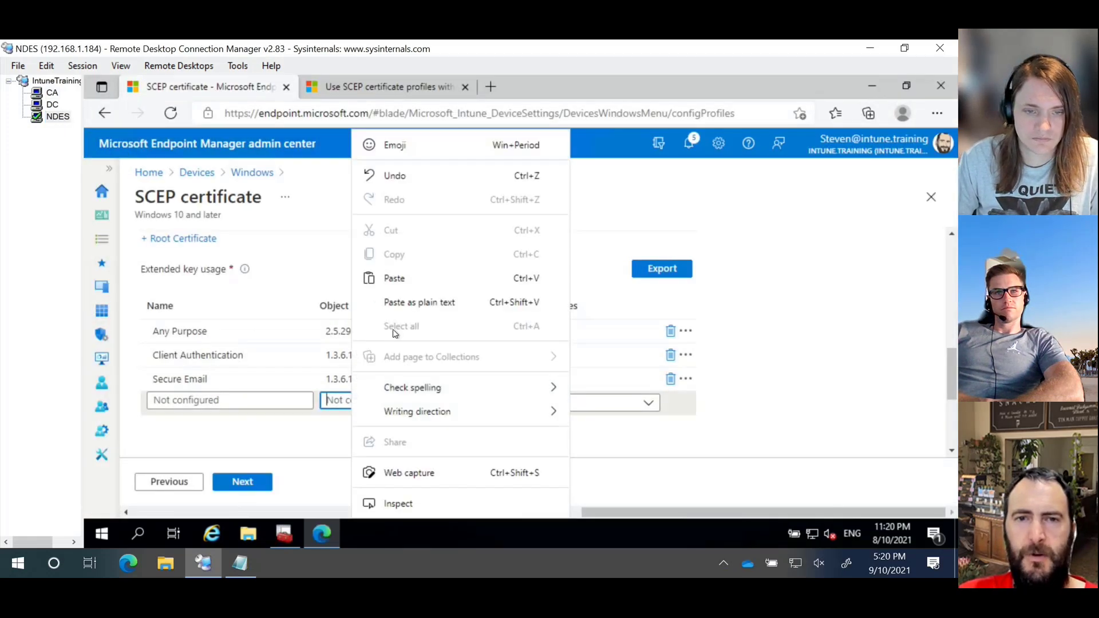
left_click(397, 286)
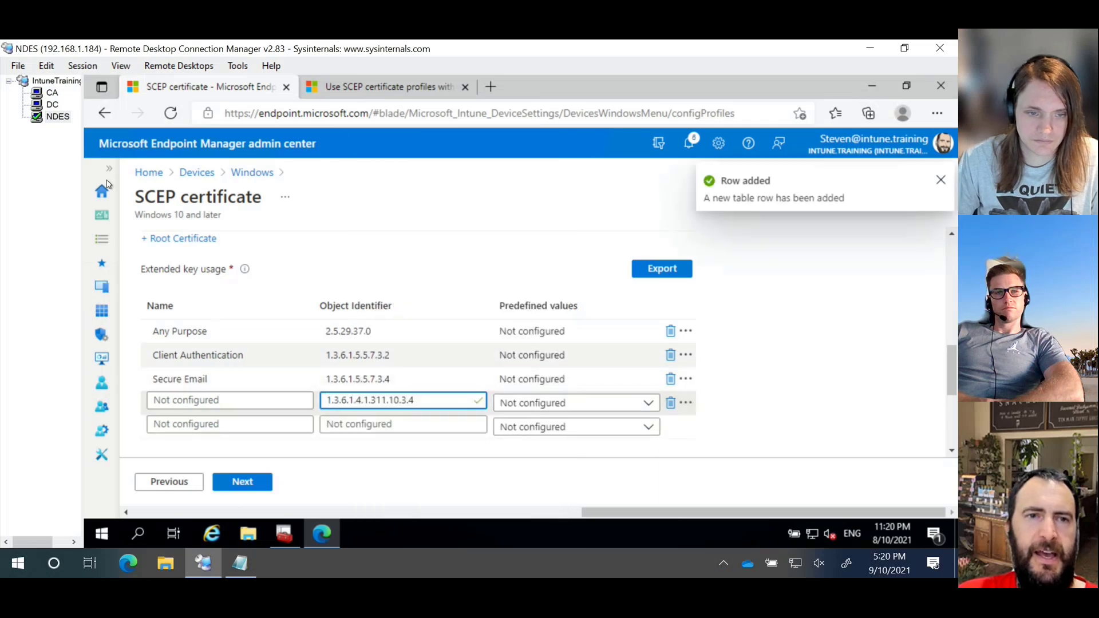
Close the Encrypting File System policy details and application policy editor without changes.
left_click(52, 94)
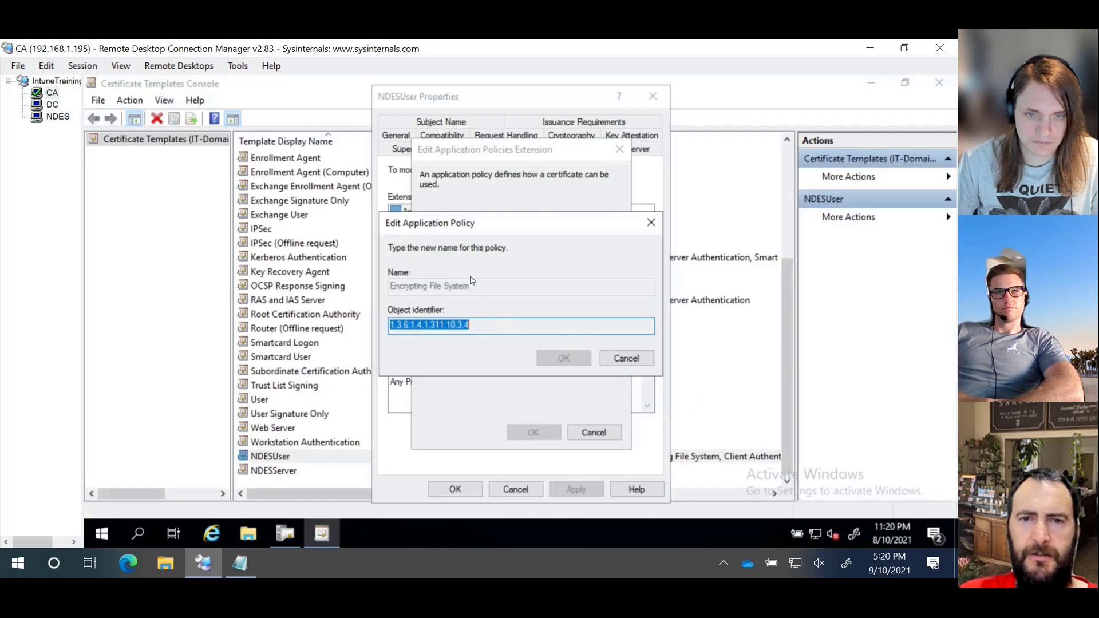
left_click(625, 358)
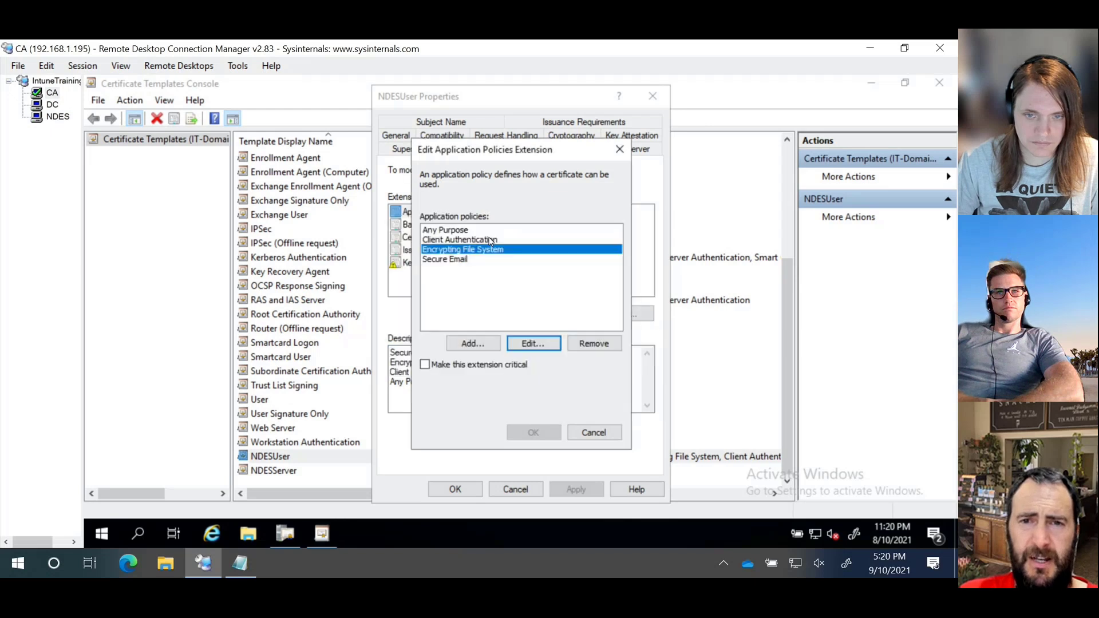
right_click(494, 255)
left_click(576, 207)
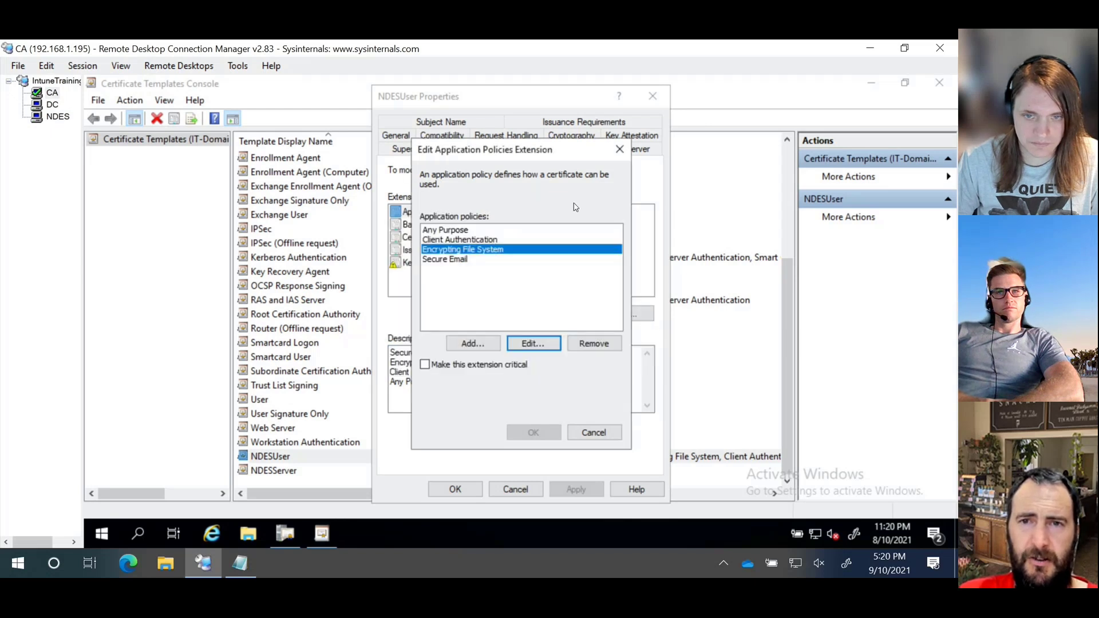
left_click(622, 150)
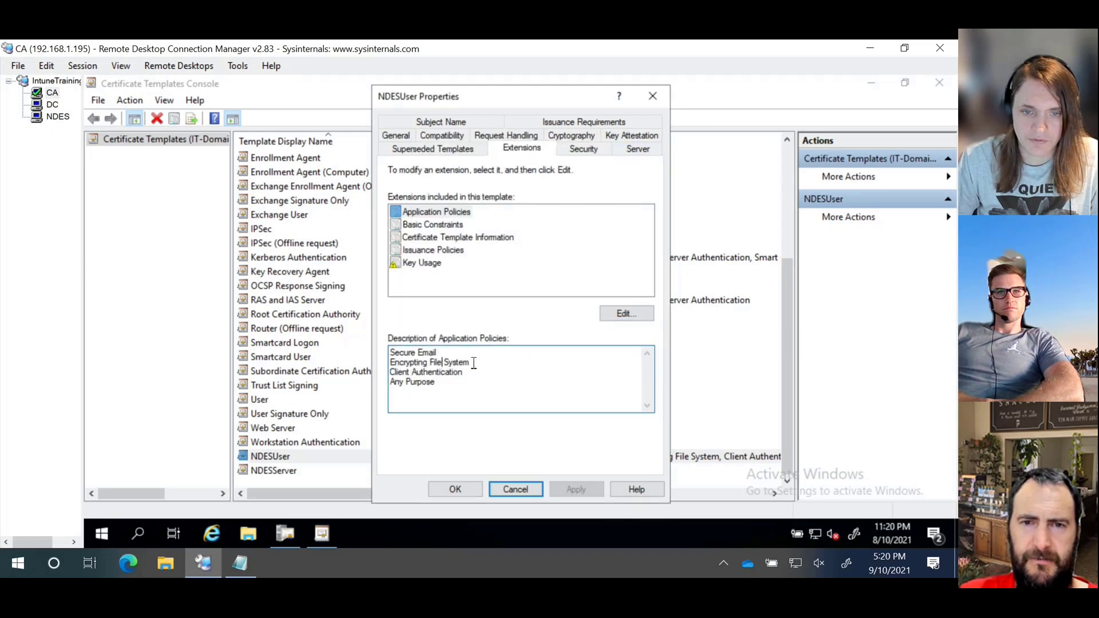
Copy the 'Encrypting File System' policy name and paste it as the new row's name.
left_click_drag(472, 363, 382, 364)
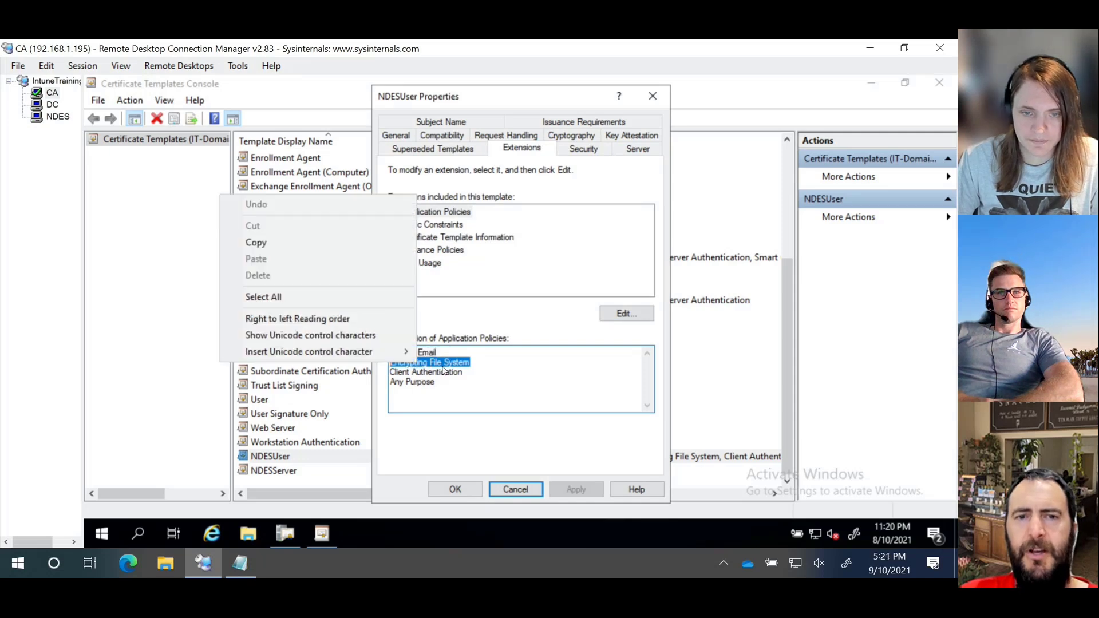
right_click(420, 362)
left_click(369, 244)
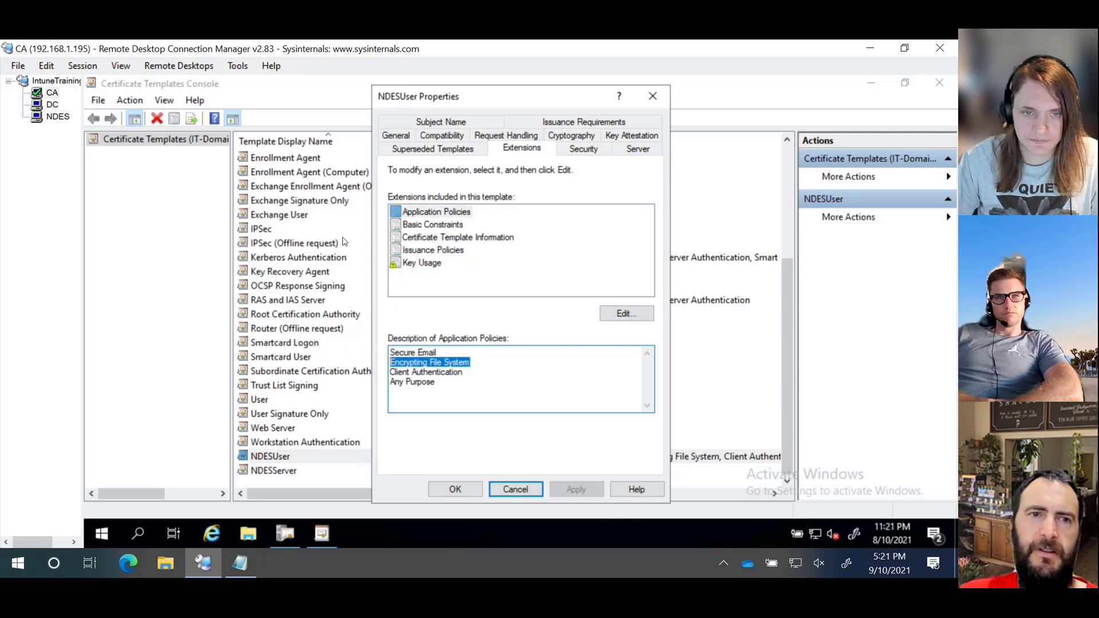
left_click(55, 120)
left_click(224, 400)
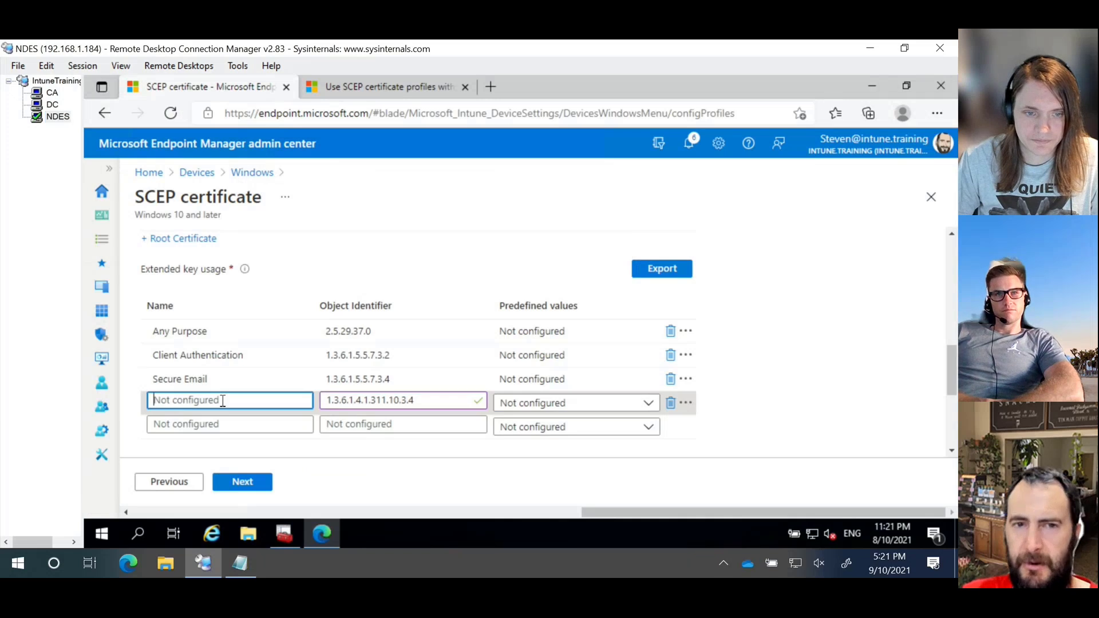
right_click(223, 399)
left_click(279, 303)
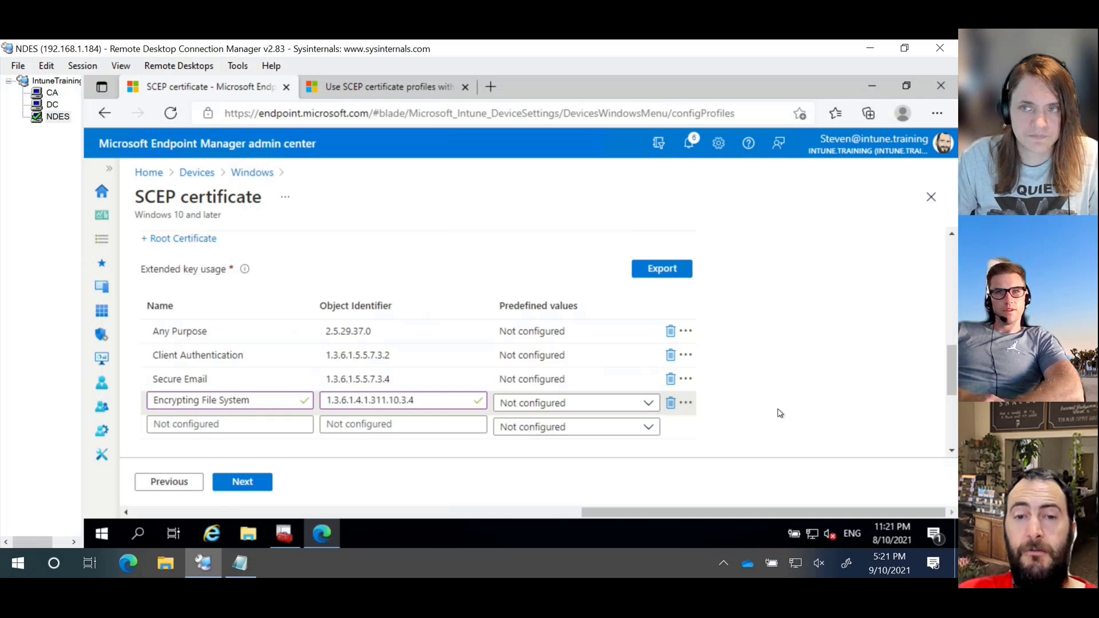
scroll(774, 386, "down", 3)
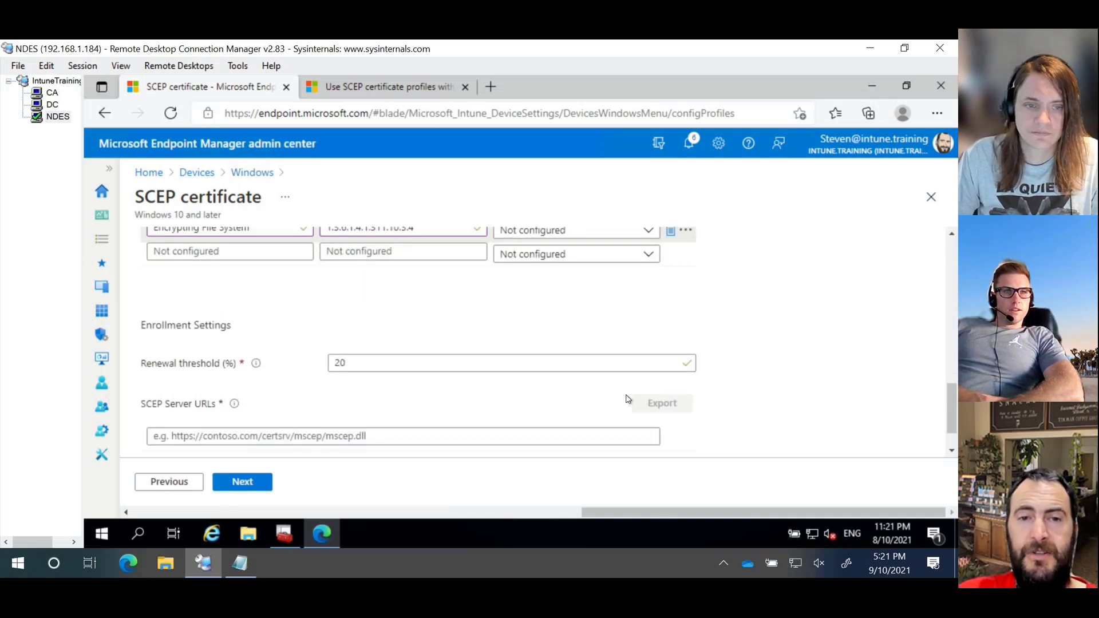
left_click_drag(645, 366, 280, 355)
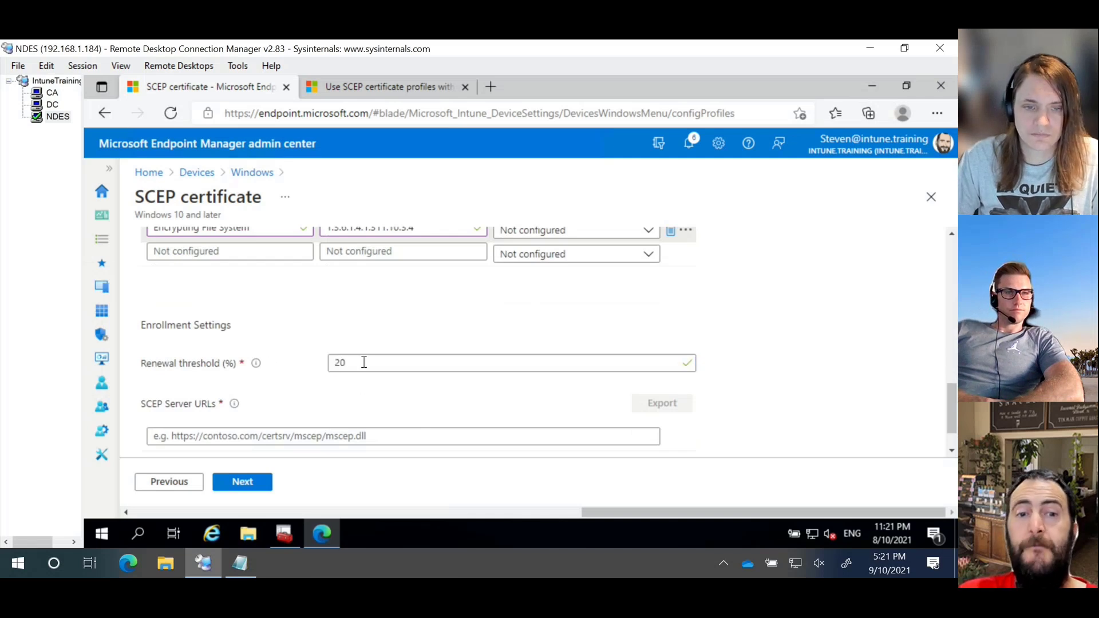
left_click_drag(354, 363, 309, 373)
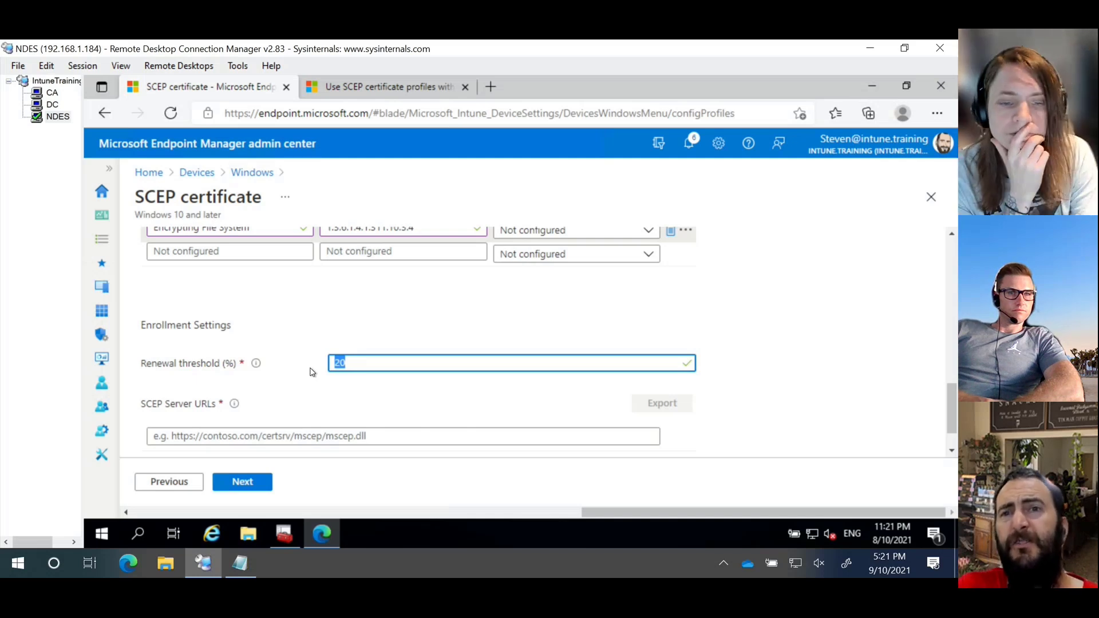
left_click(291, 379)
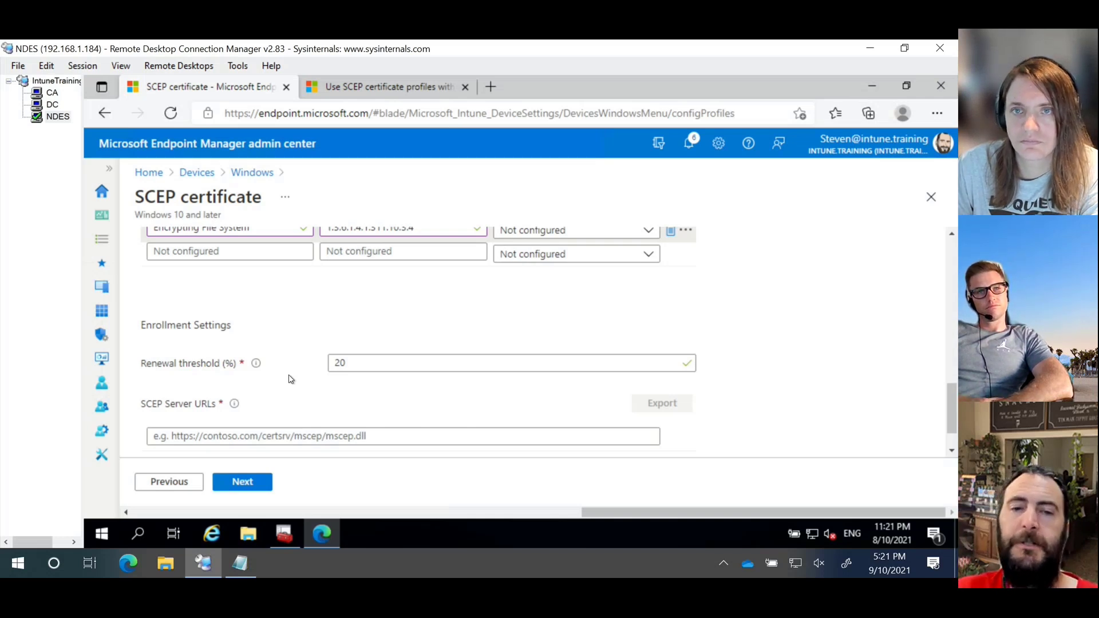
scroll(290, 378, "down", 1)
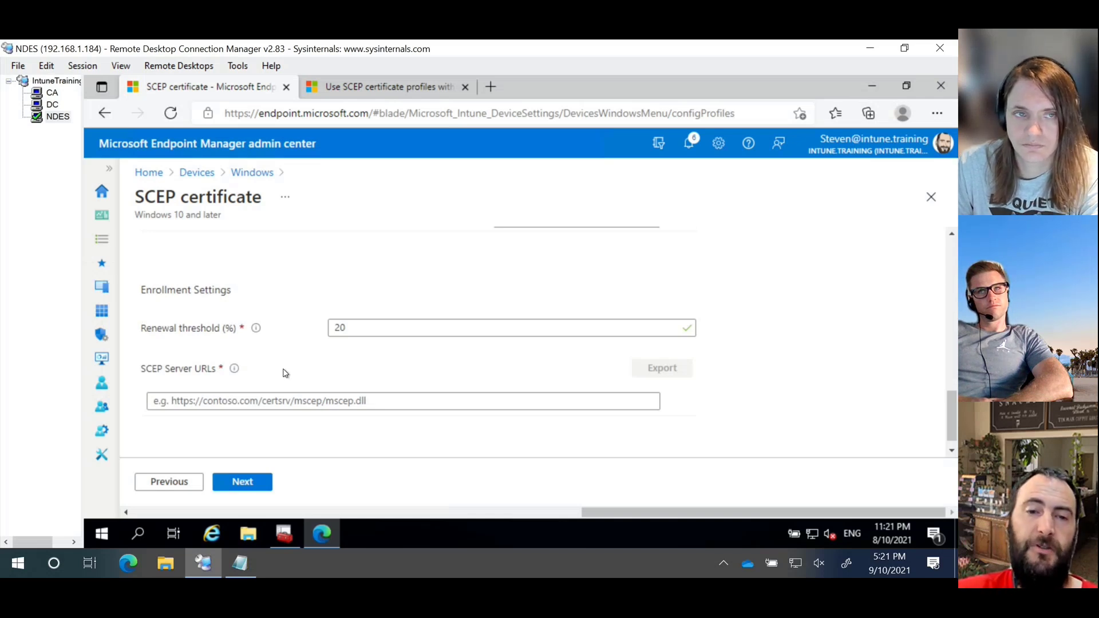
Copy the msappproxy.net certsrv/mscep/mscep.dll URL from Notepad into the SCEP Server URLs field.
left_click(195, 401)
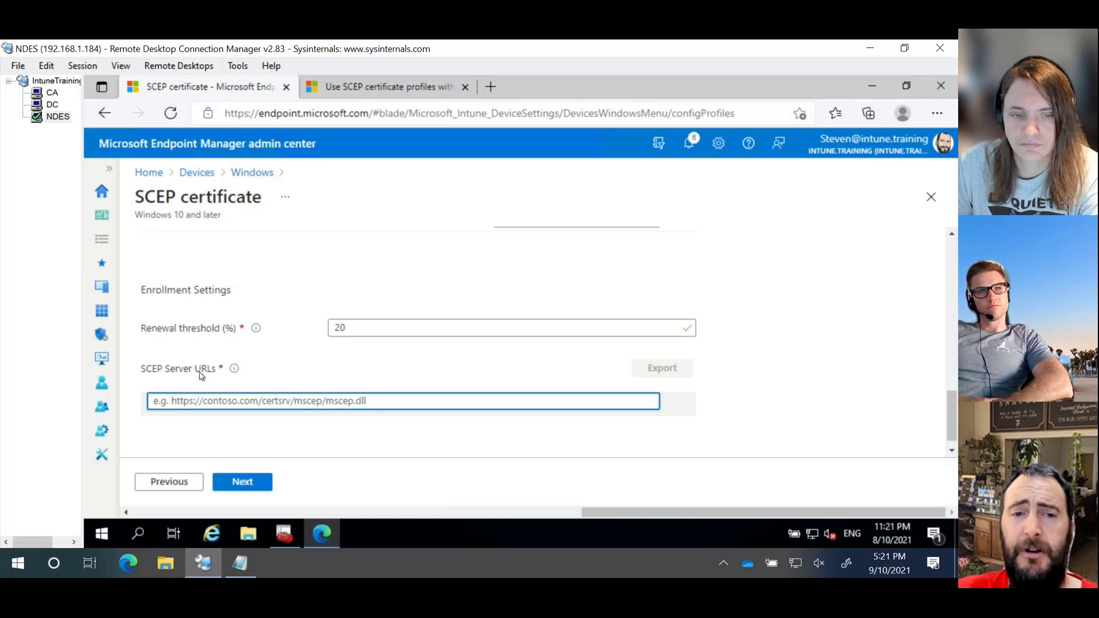
scroll(298, 375, "down", 1)
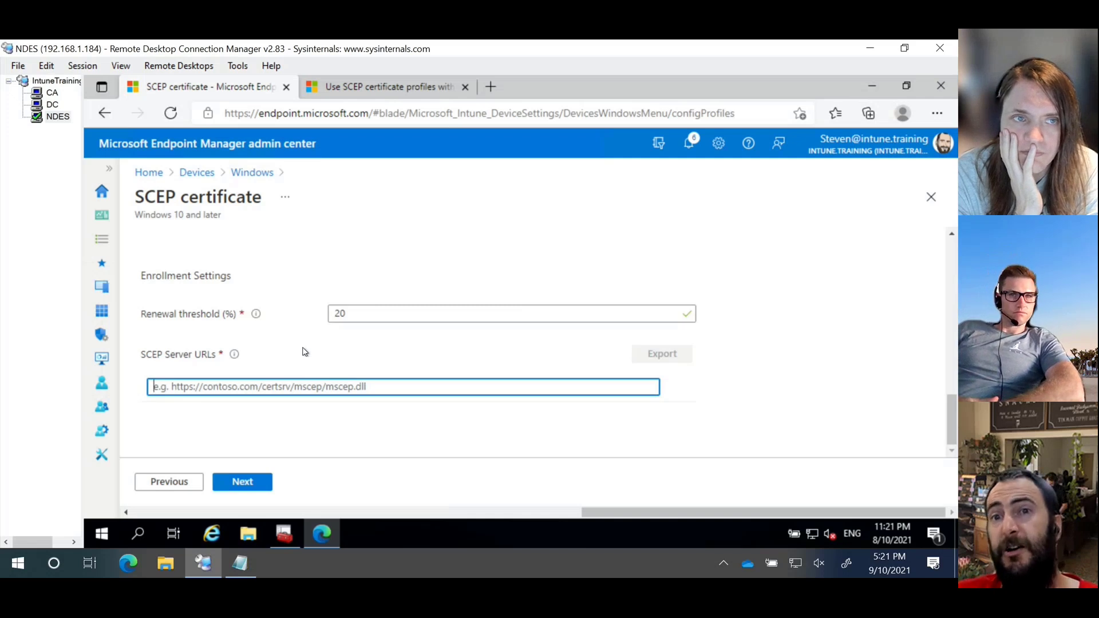
left_click(240, 564)
right_click(423, 410)
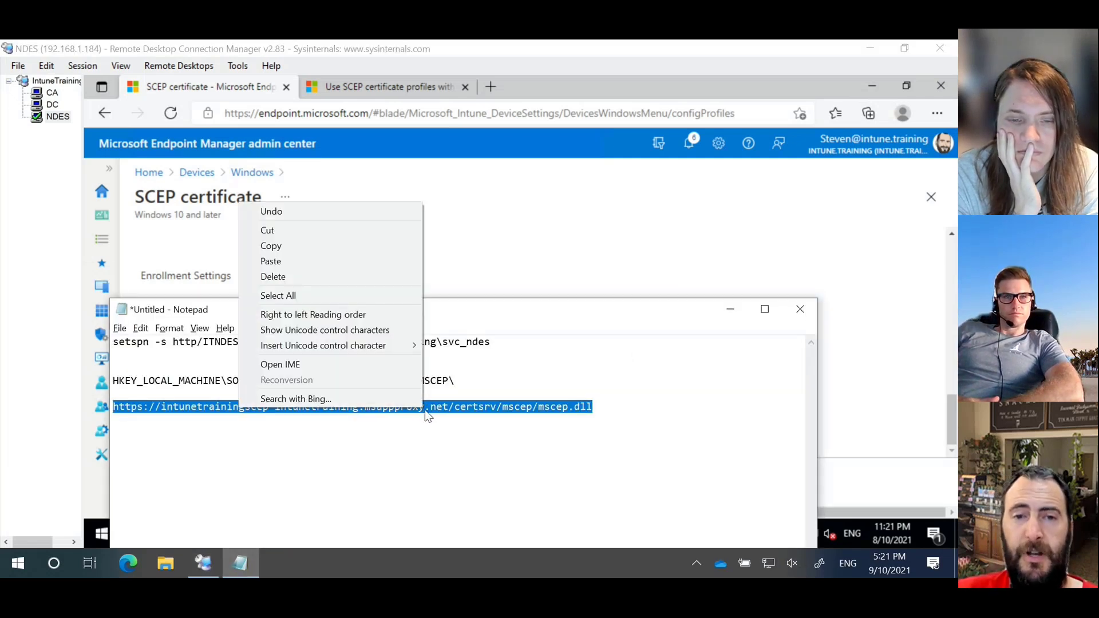
left_click(308, 248)
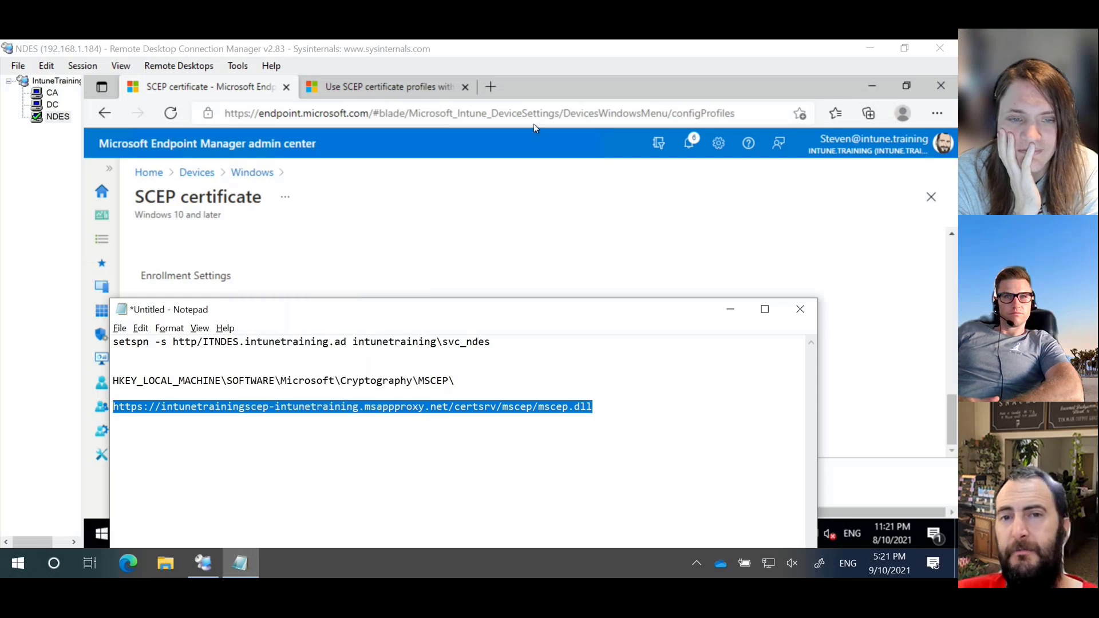
left_click(596, 92)
left_click(244, 387)
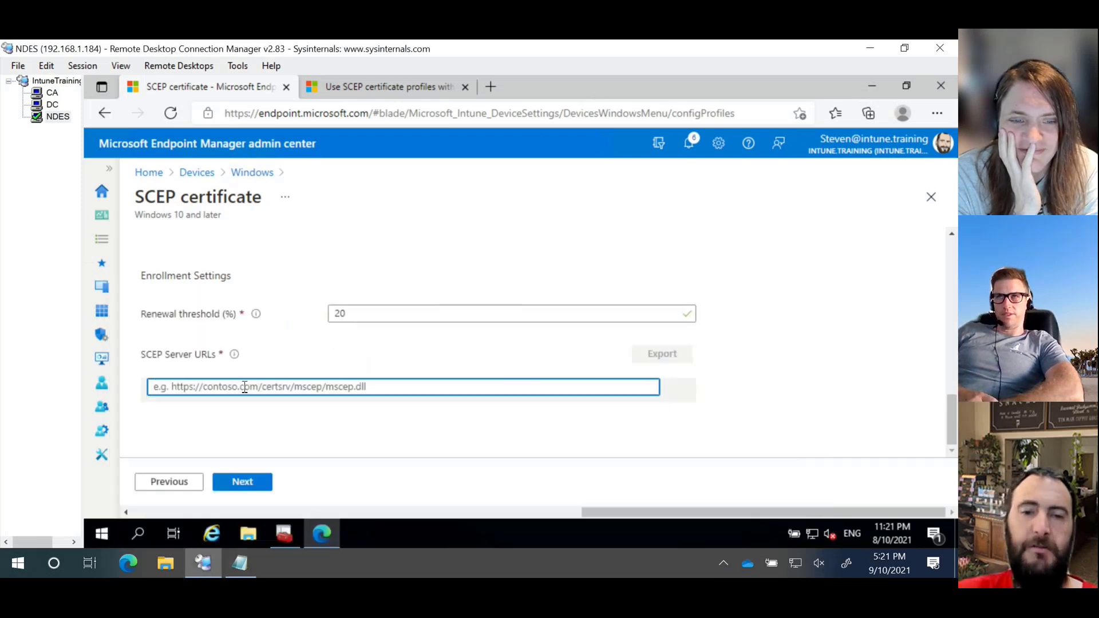
right_click(244, 387)
left_click(285, 279)
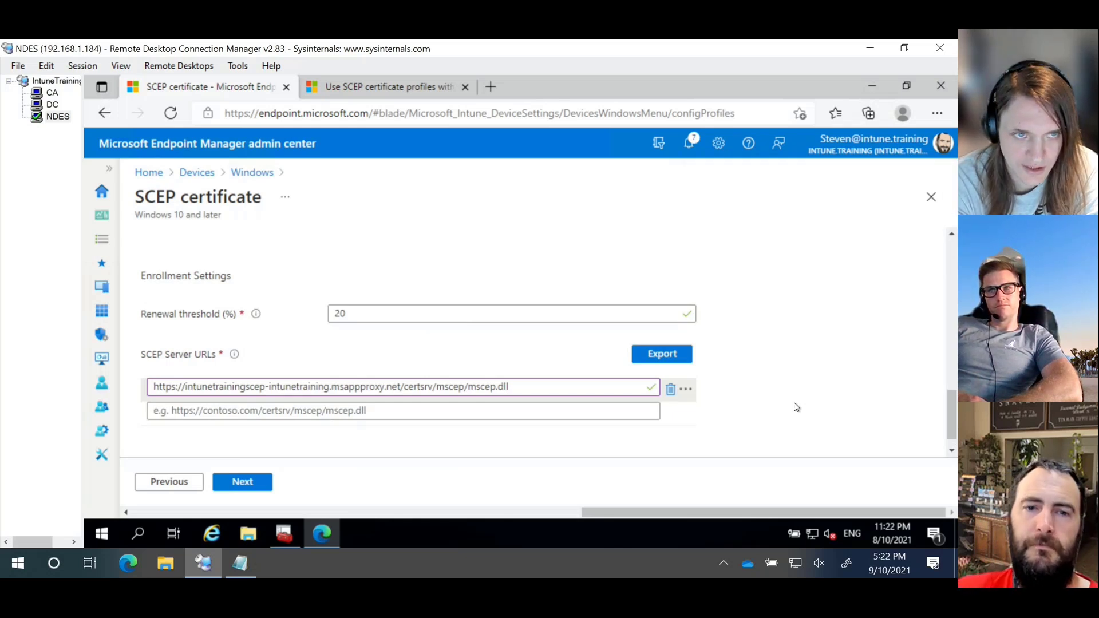
Load the copied SCEP server URL in a new browser tab.
left_click(490, 86)
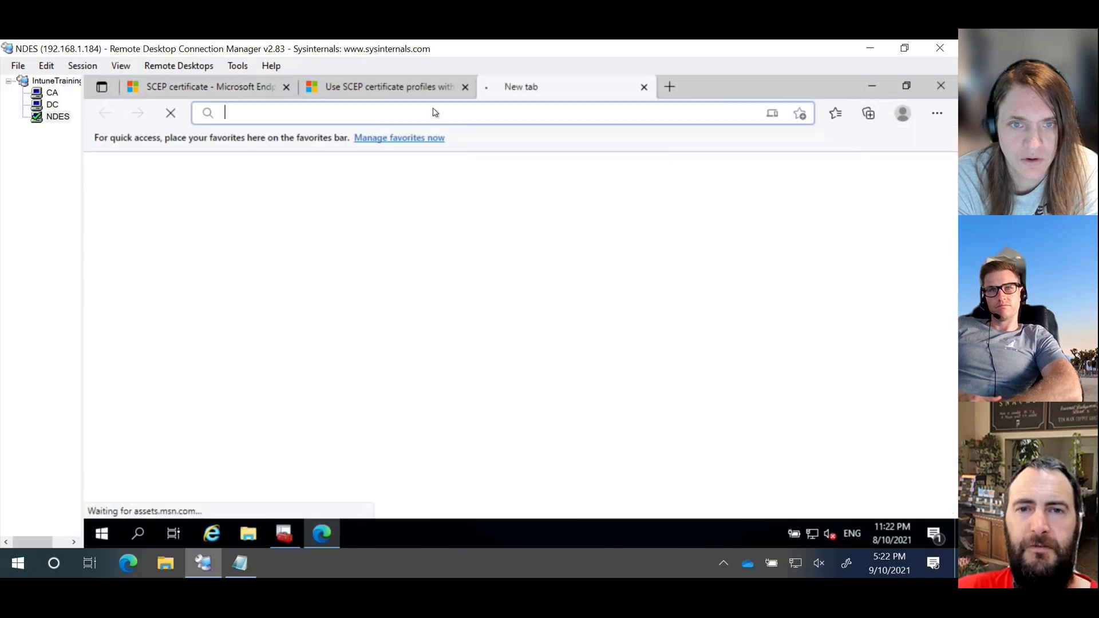
right_click(433, 112)
left_click(375, 111)
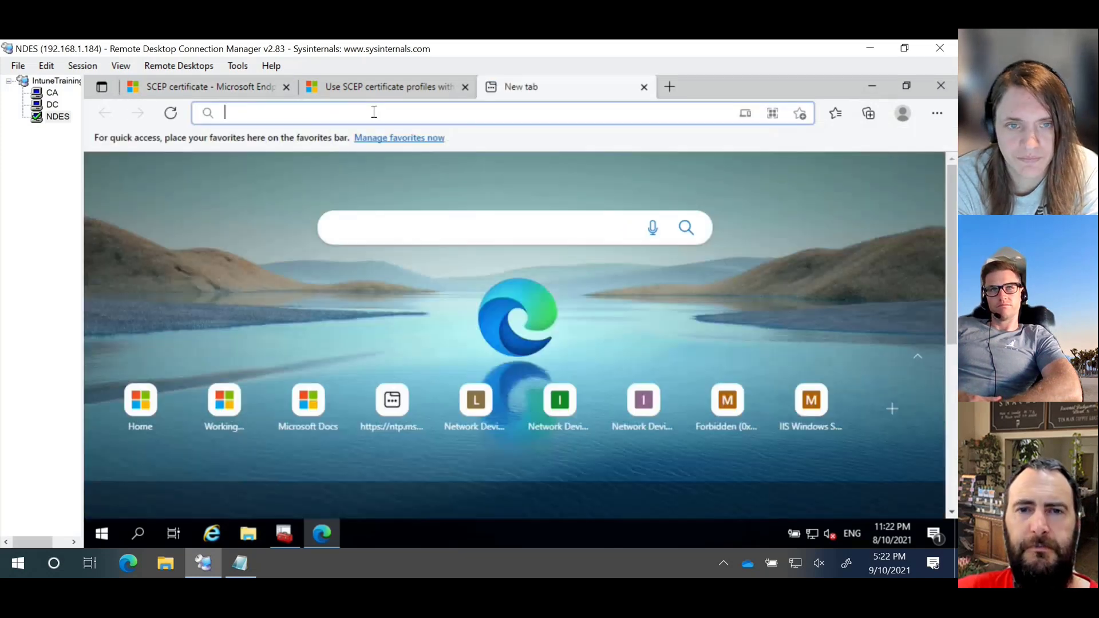
right_click(375, 113)
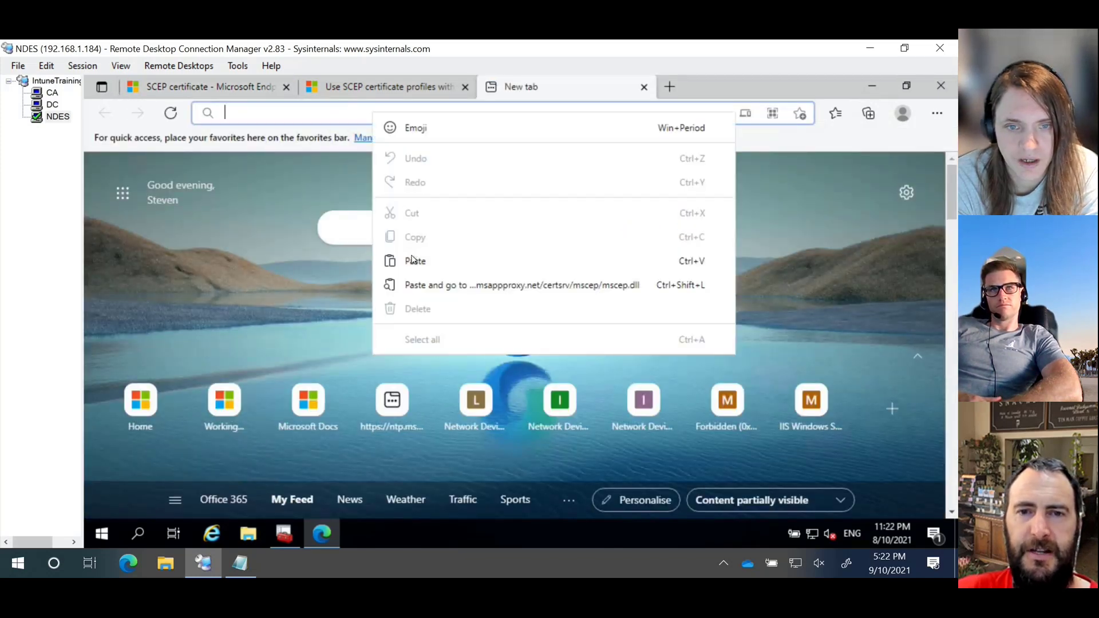
left_click(415, 285)
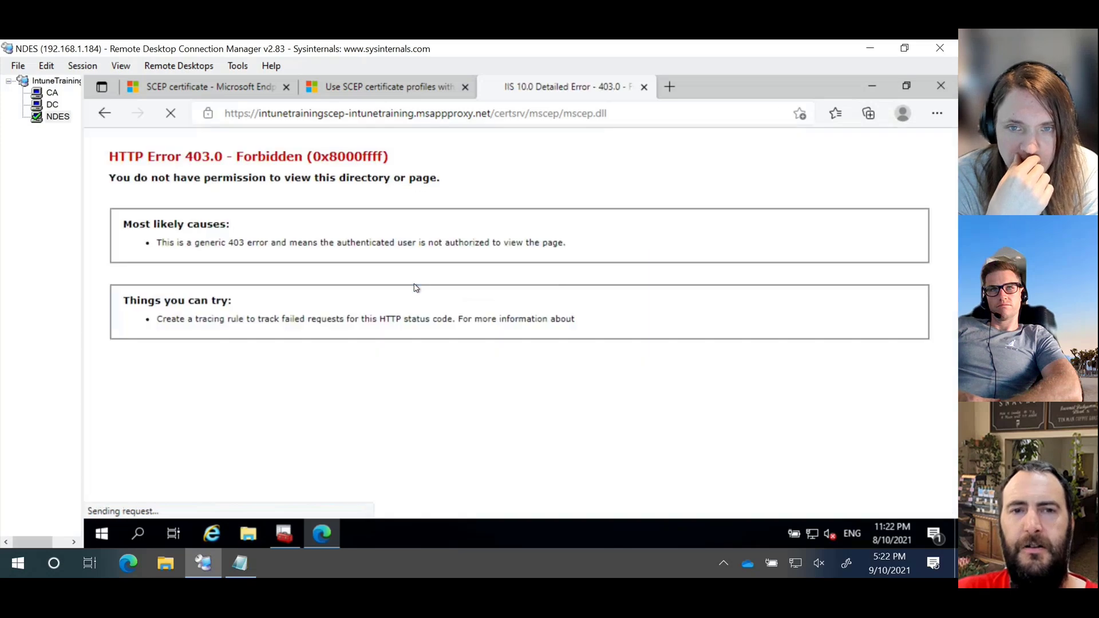
Review the 403.0 Forbidden error, its 0x8000ffff code and the anonymous logon details.
key("super+period")
left_click_drag(193, 157, 395, 157)
key("Escape")
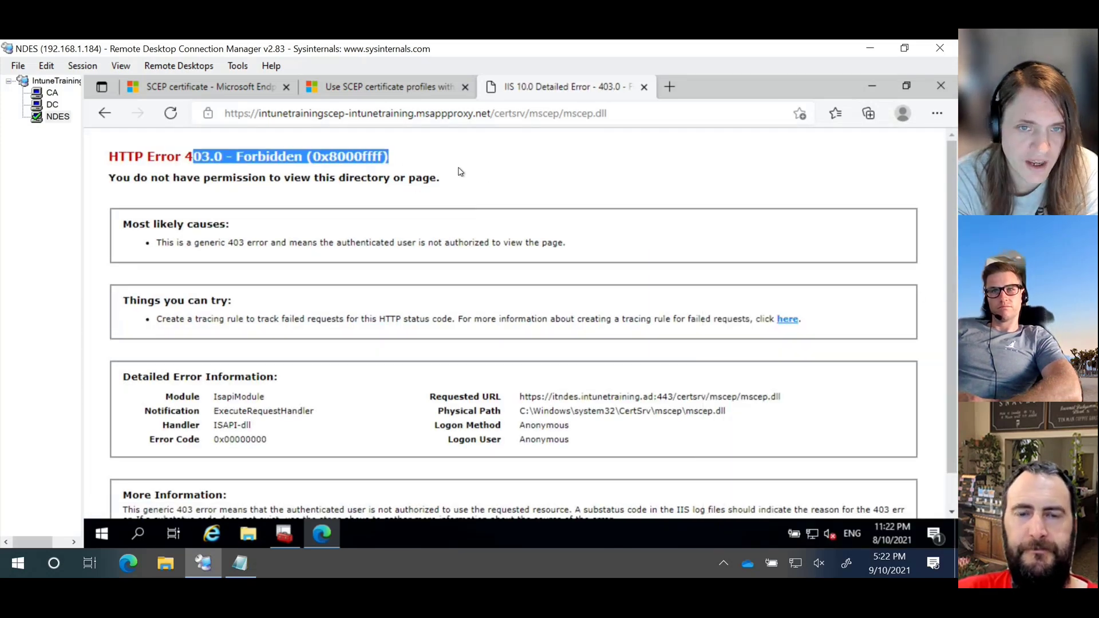
left_click(405, 164)
left_click_drag(393, 158, 308, 157)
left_click(451, 159)
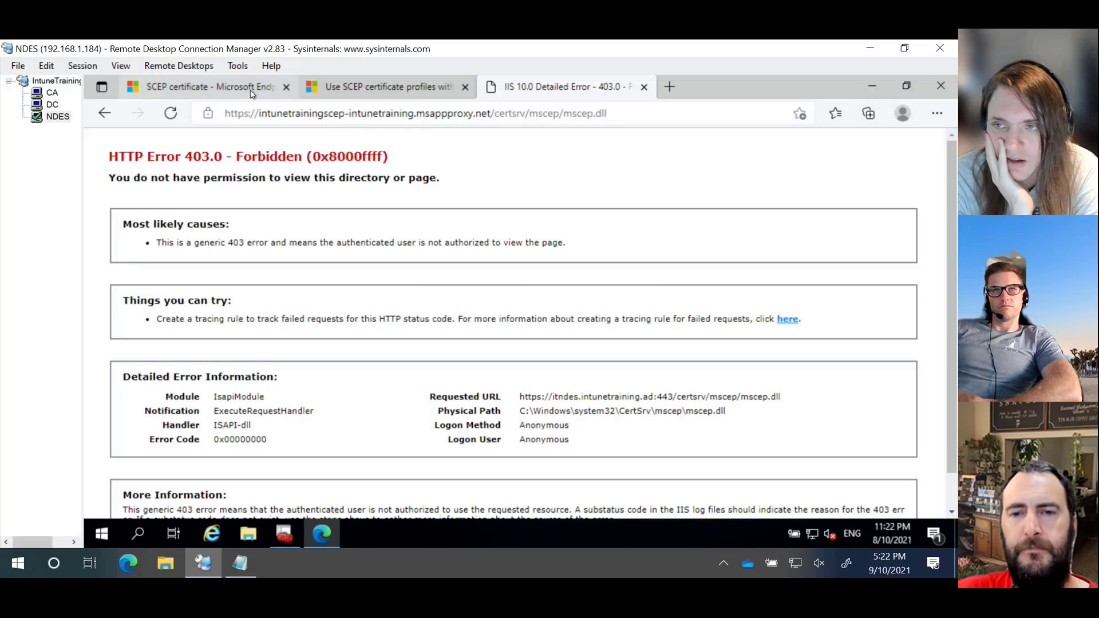
left_click_drag(437, 431, 600, 444)
left_click(597, 440)
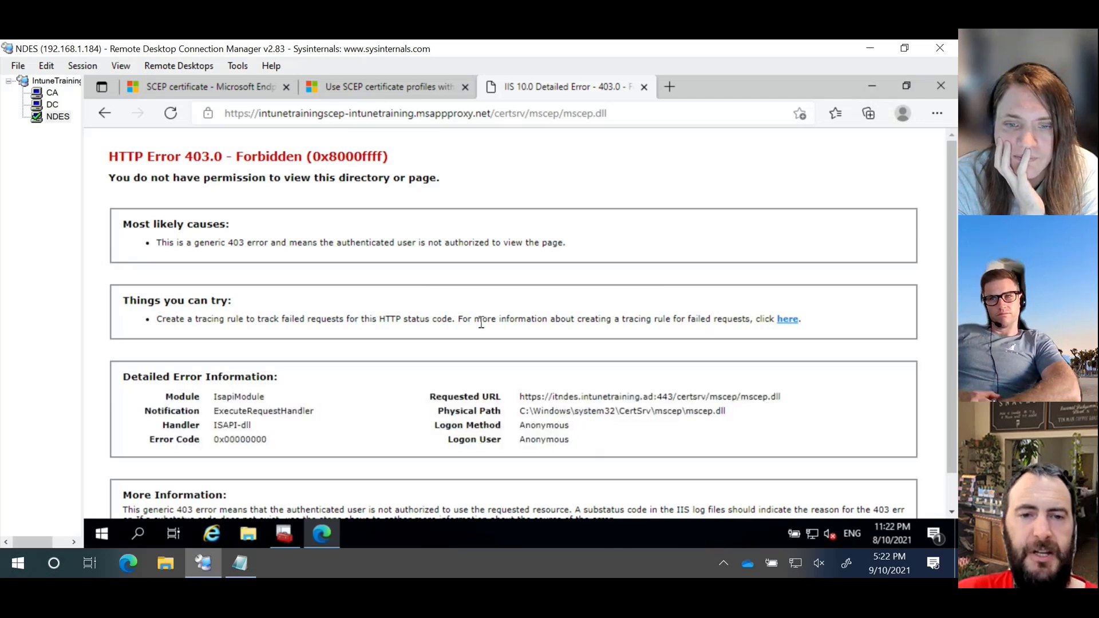
scroll(435, 310, "down", 1)
Go back to the SCEP certificate settings and advance through Scope tags to Assignments.
scroll(321, 229, "up", 1)
left_click(206, 87)
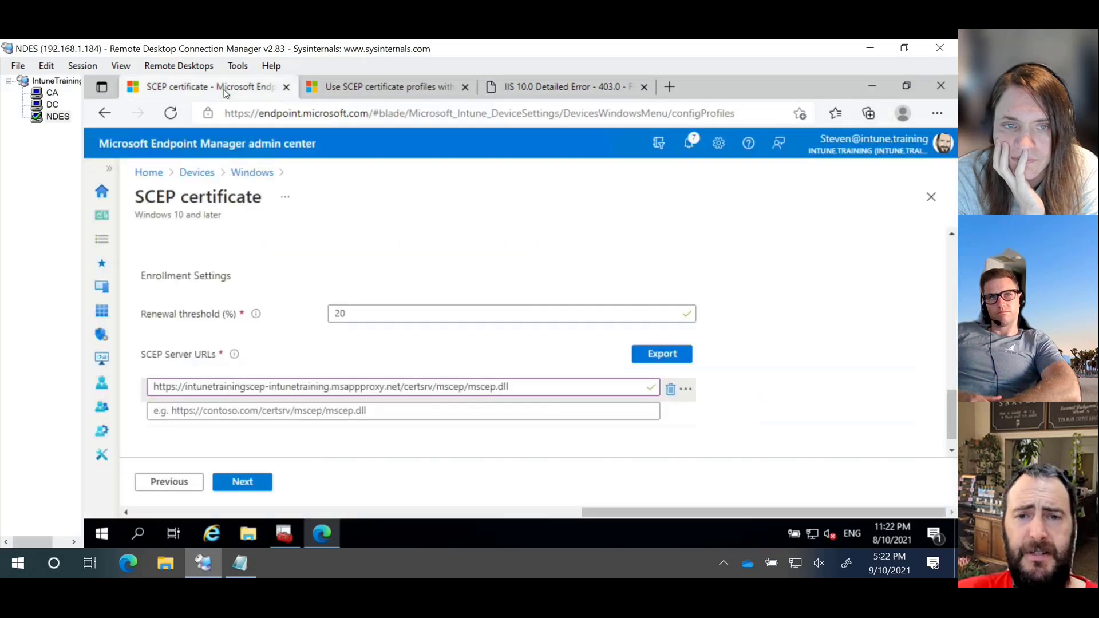
left_click(262, 482)
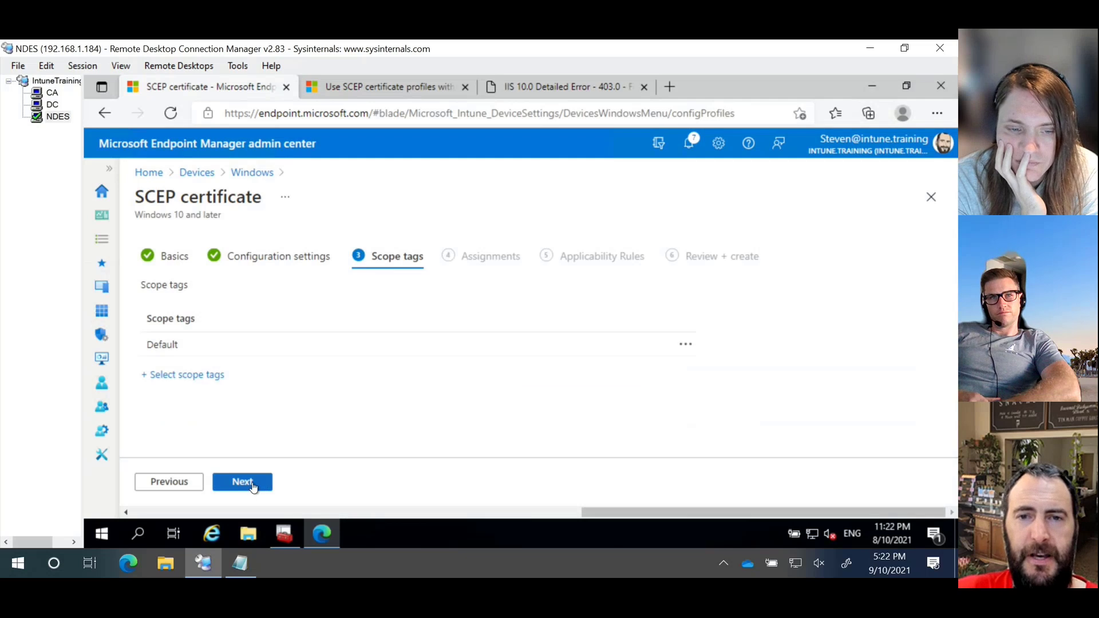
left_click(255, 482)
Include the Intune.Training Users group in the assignment and continue to Applicability Rules.
left_click(193, 321)
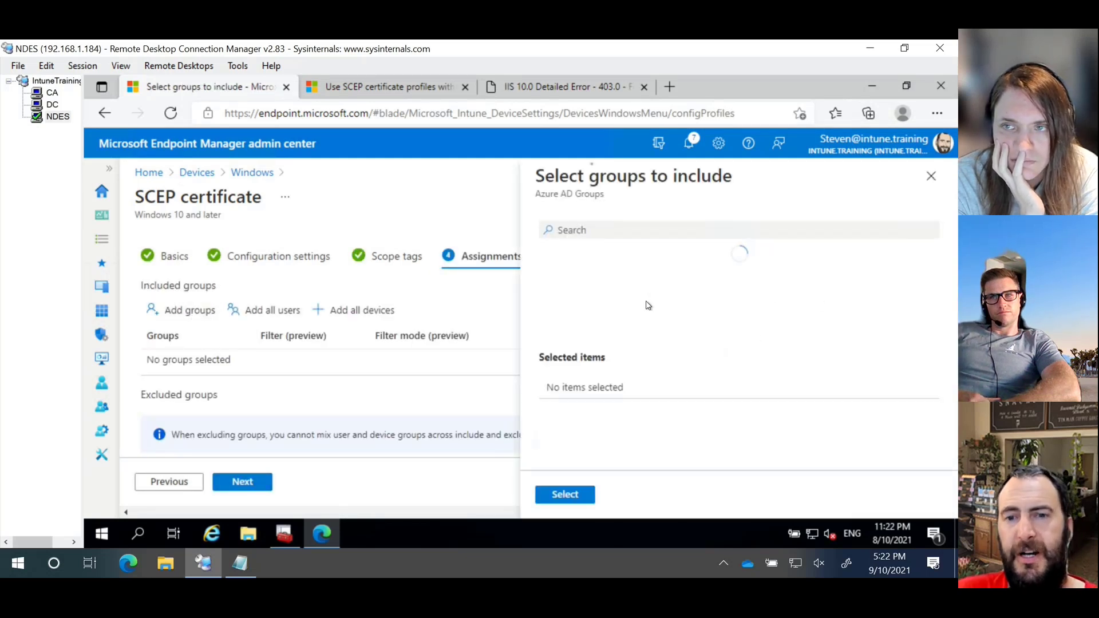
type("i")
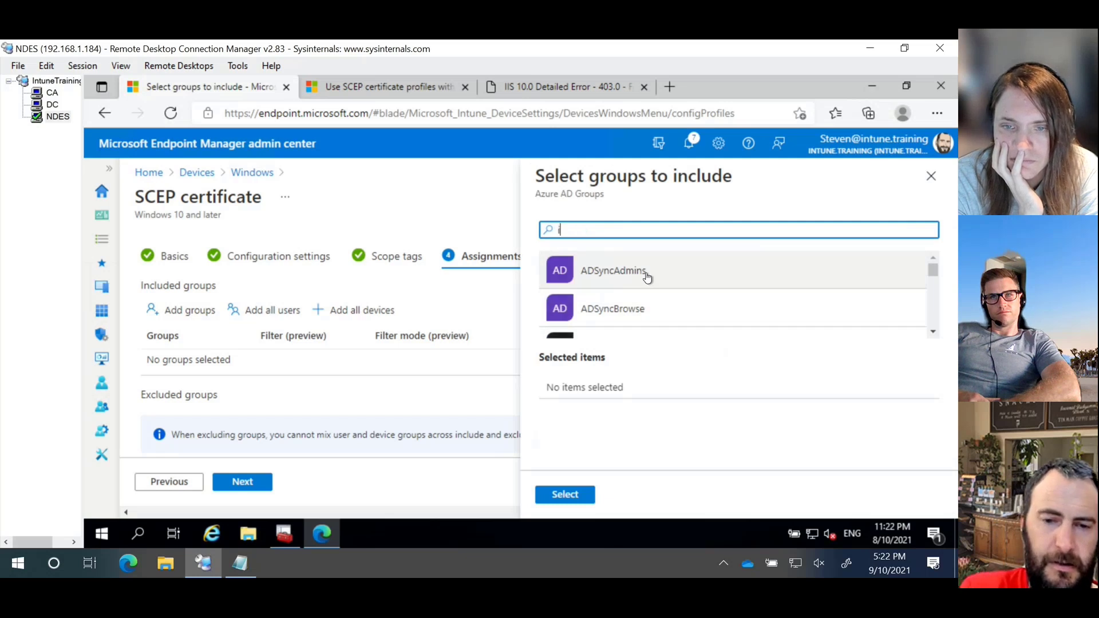
type("ntune.tr")
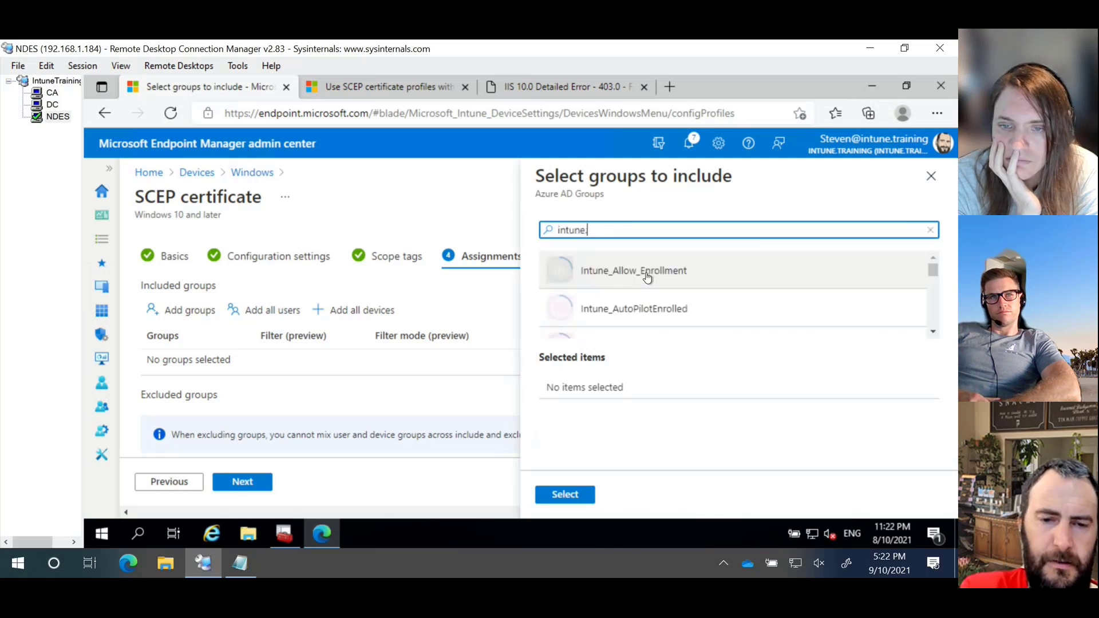
left_click(647, 277)
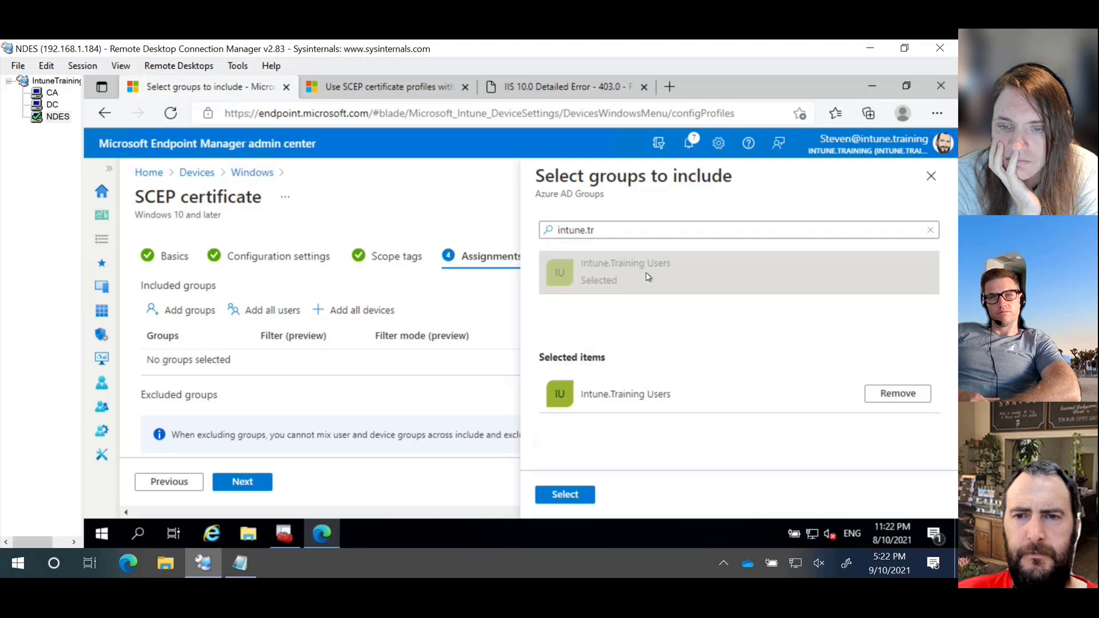
left_click(564, 494)
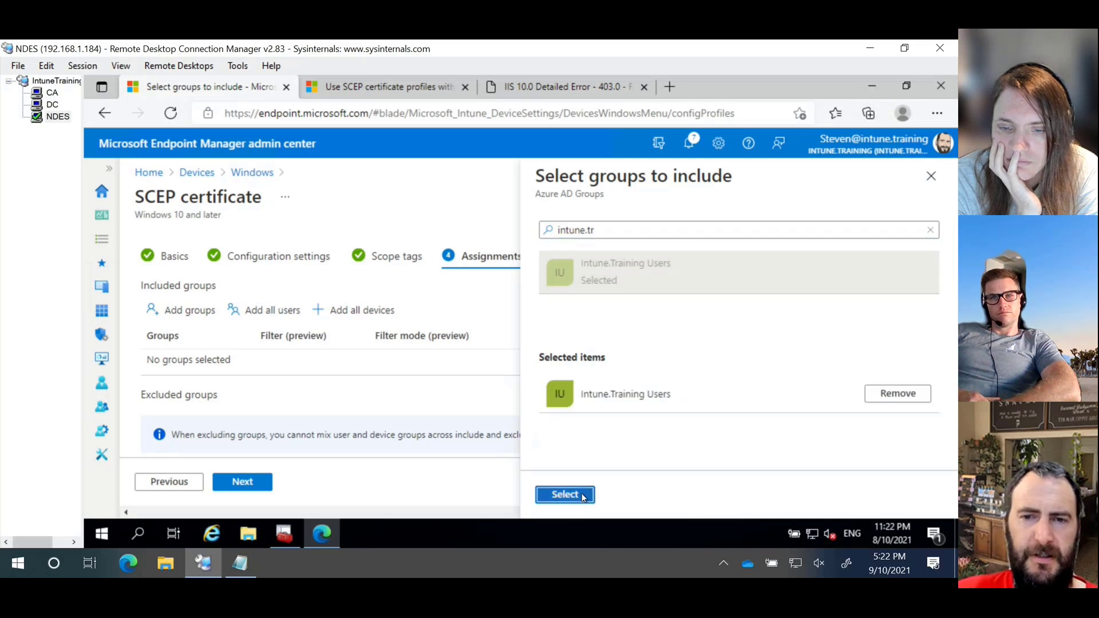
left_click(257, 487)
Advance past Applicability Rules to Review + create.
left_click(257, 487)
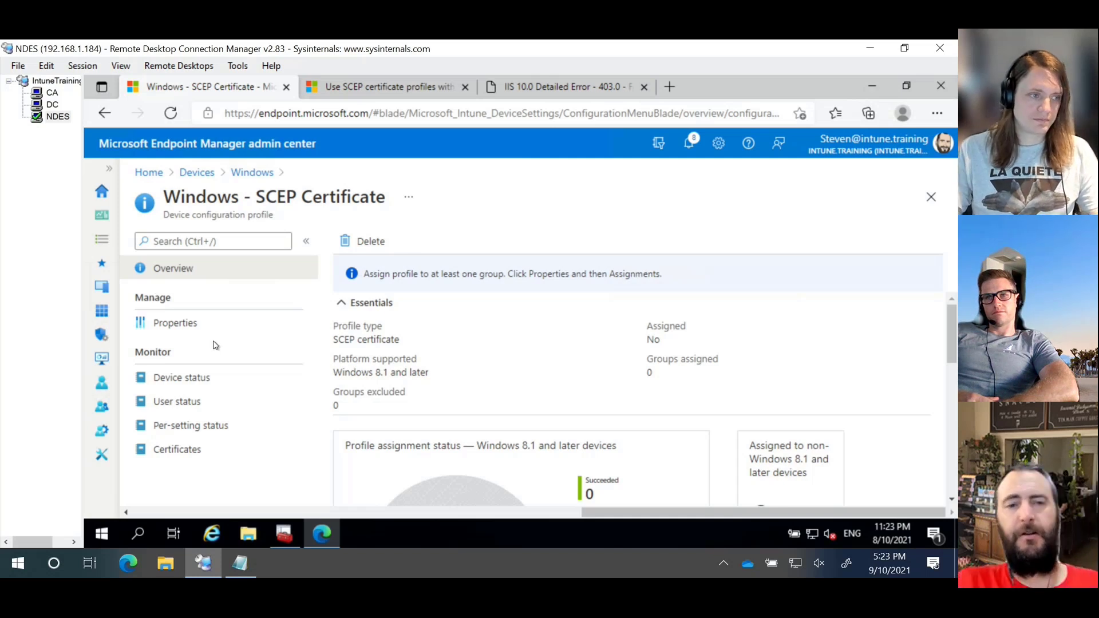
Open All groups, then confirm the signed-in user's UPN with whoami /upn in a command prompt.
left_click(102, 408)
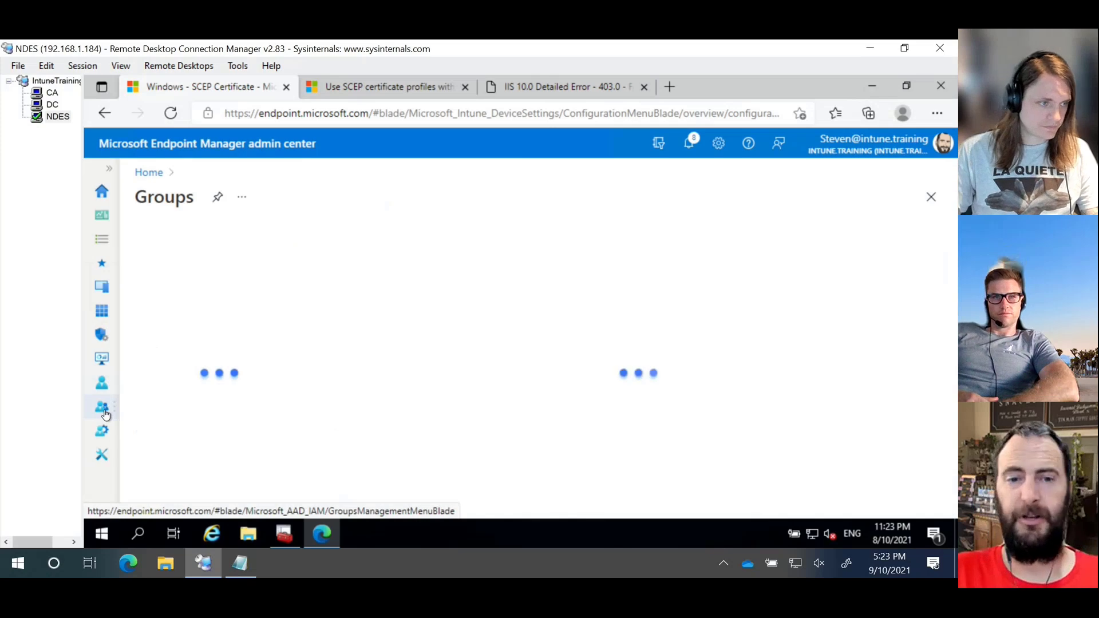
right_click(18, 564)
left_click(40, 494)
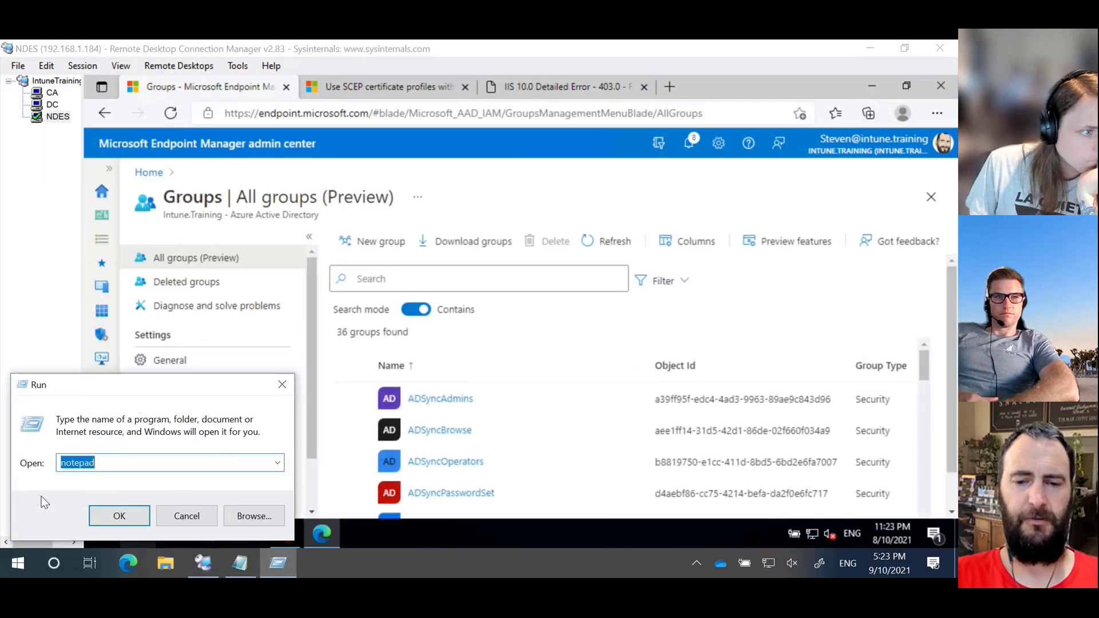
type("cmd")
key("Return")
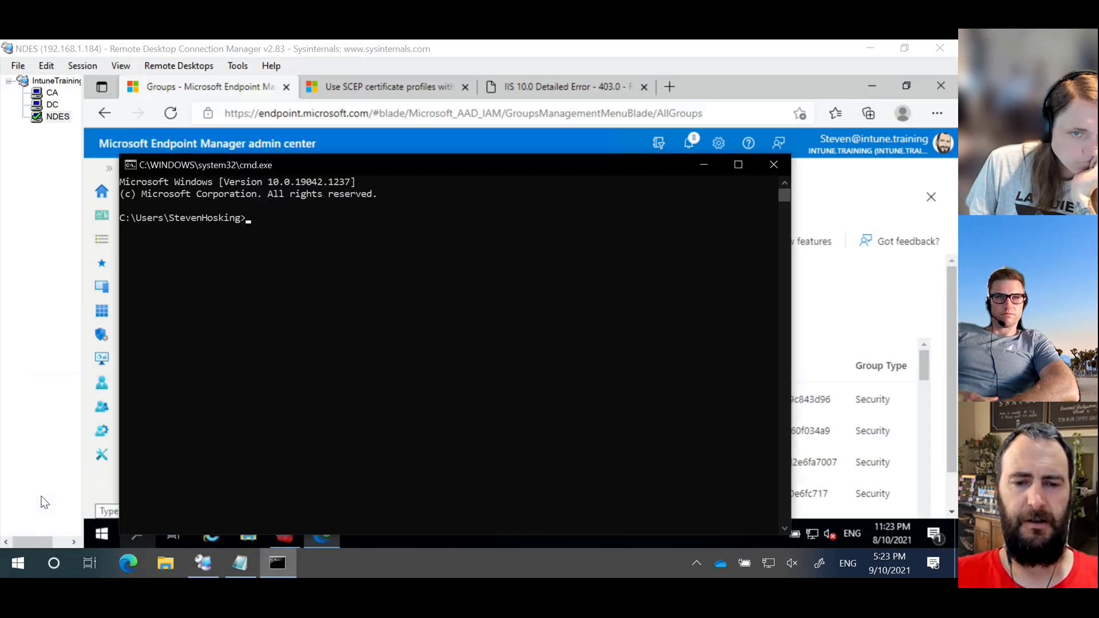
type("whoami /")
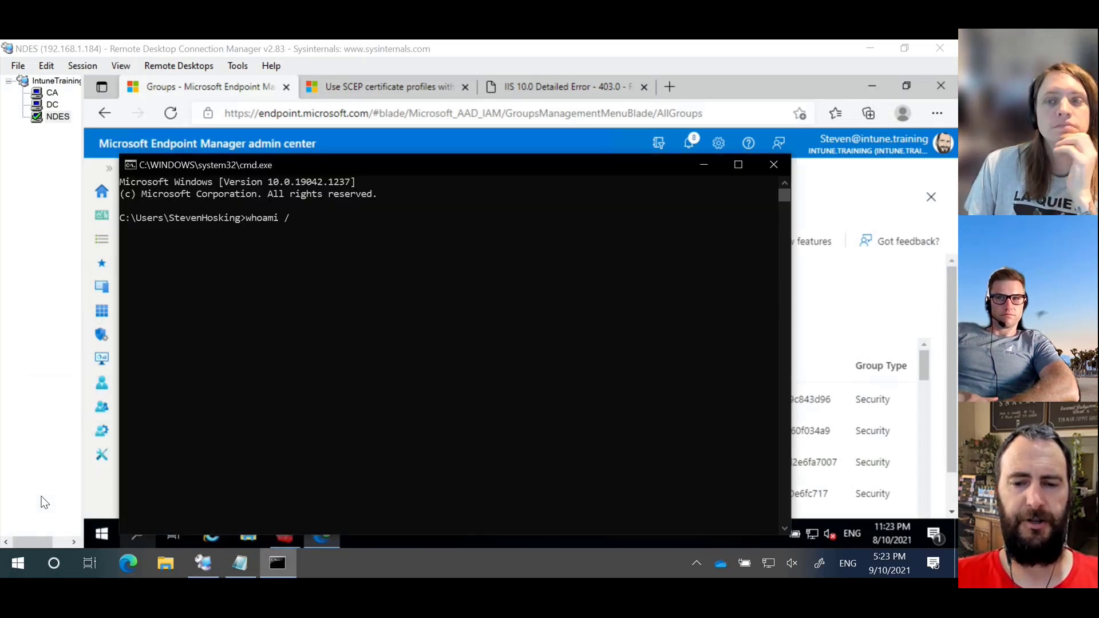
type("upn")
key("Return")
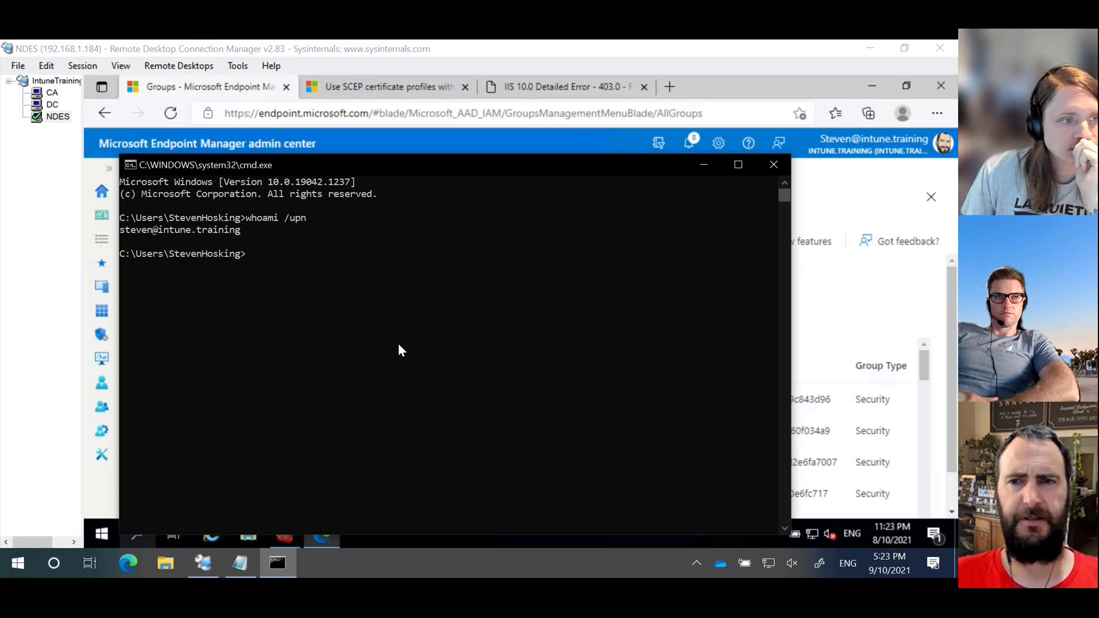
left_click(774, 165)
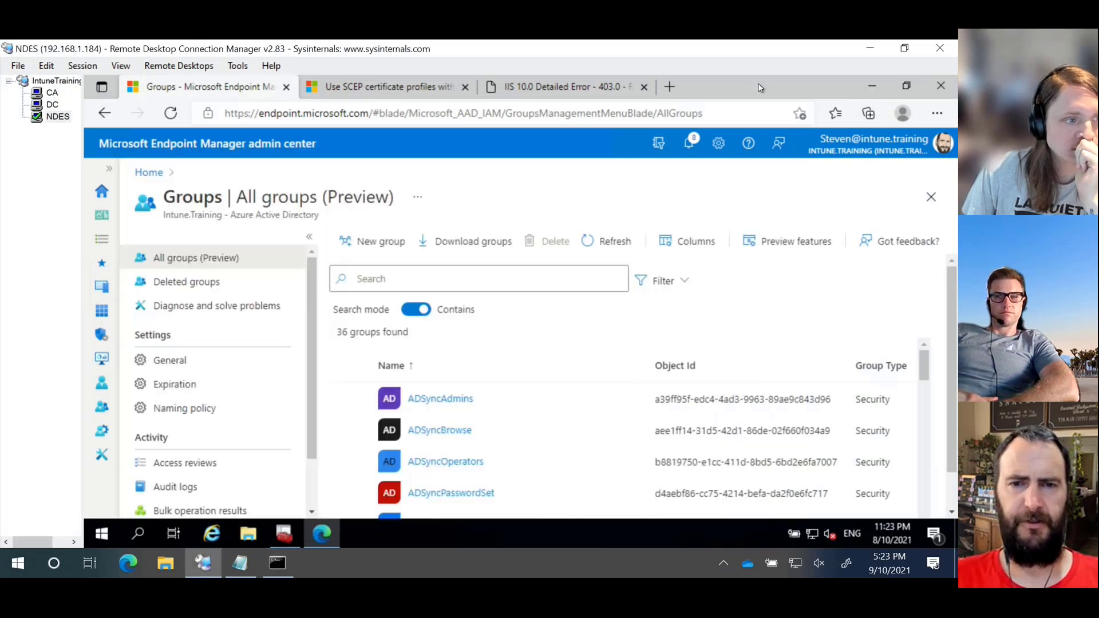
Search groups for 'intune.training', open Intune.Training Users and list its four direct members.
left_click(367, 279)
type("intune")
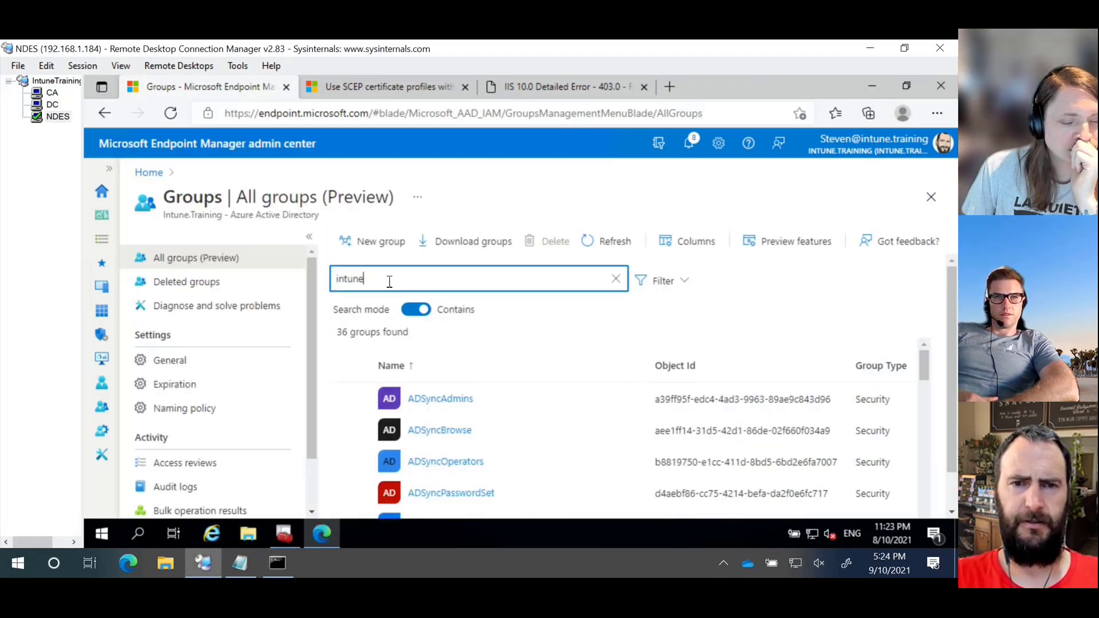
type(".training user")
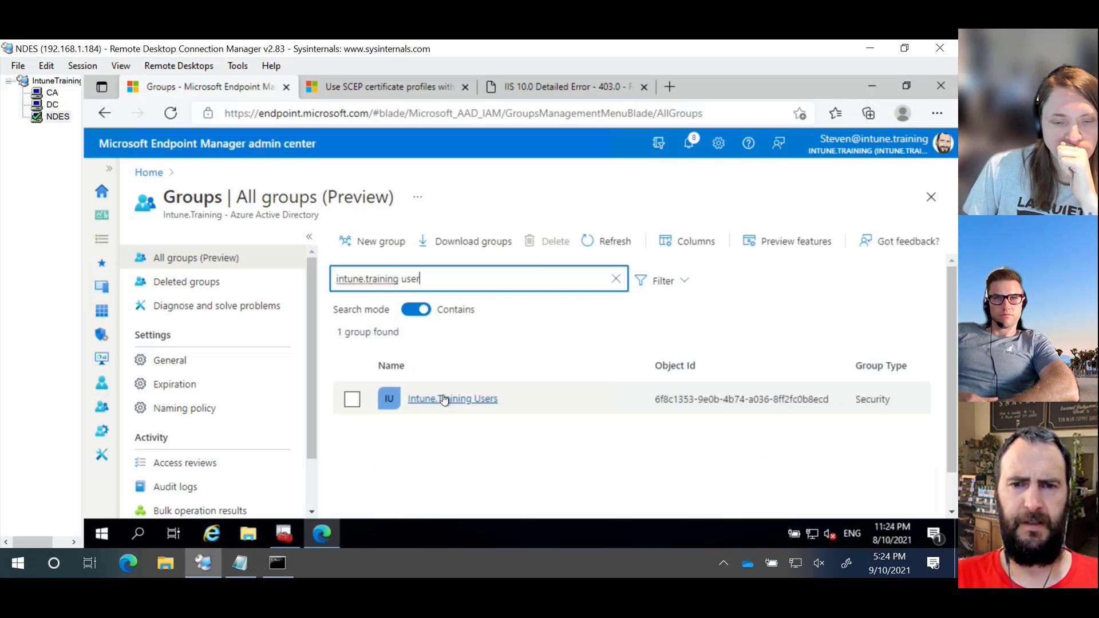
left_click(448, 399)
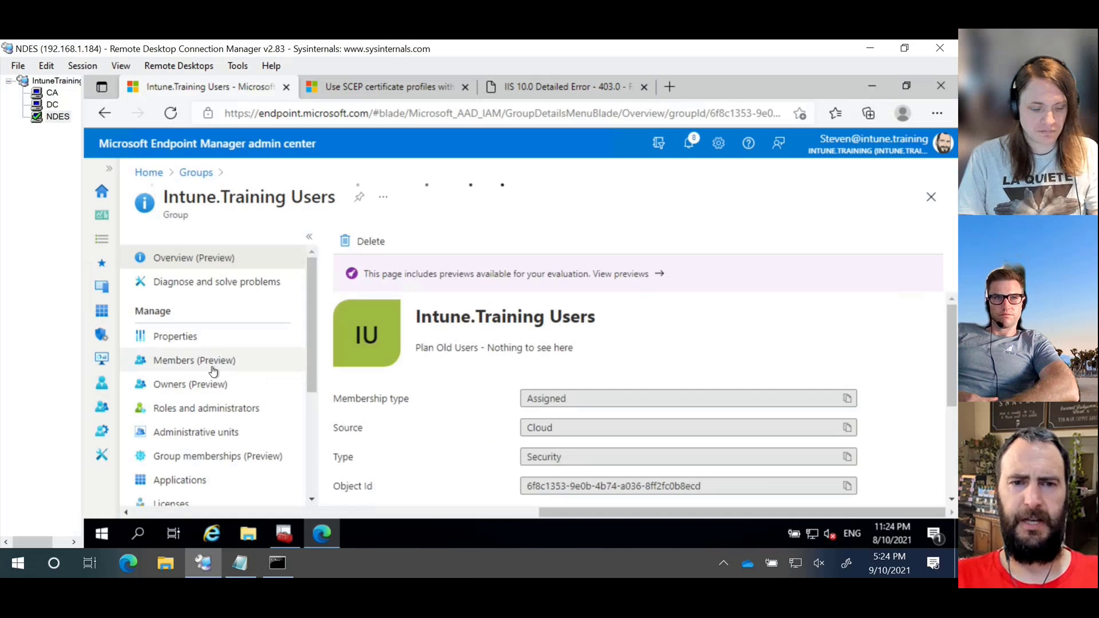
left_click(213, 369)
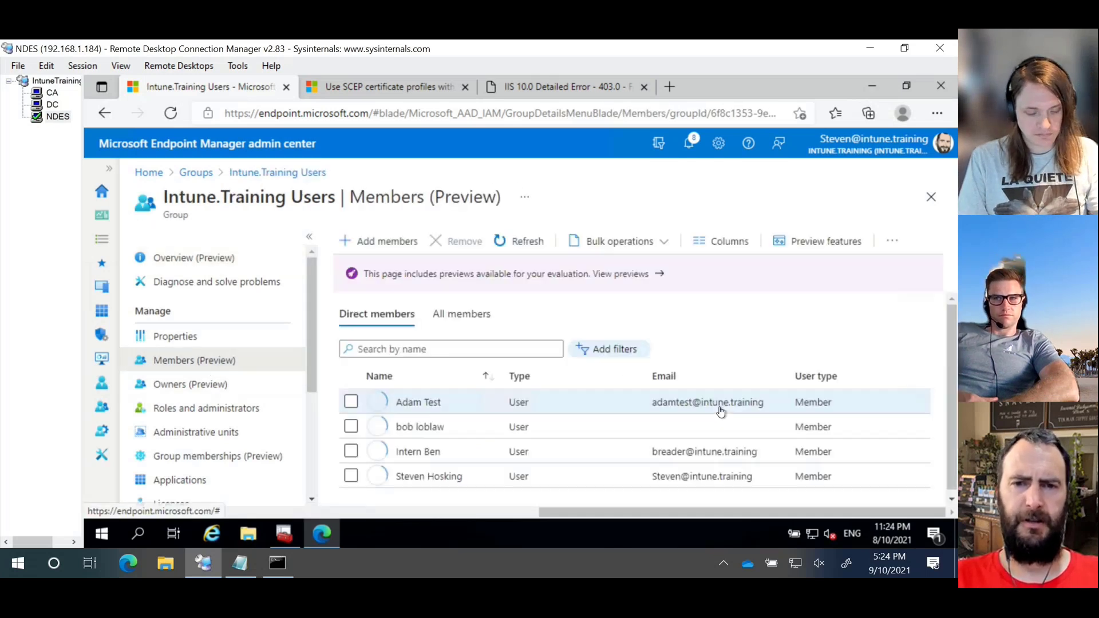
scroll(659, 412, "down", 1)
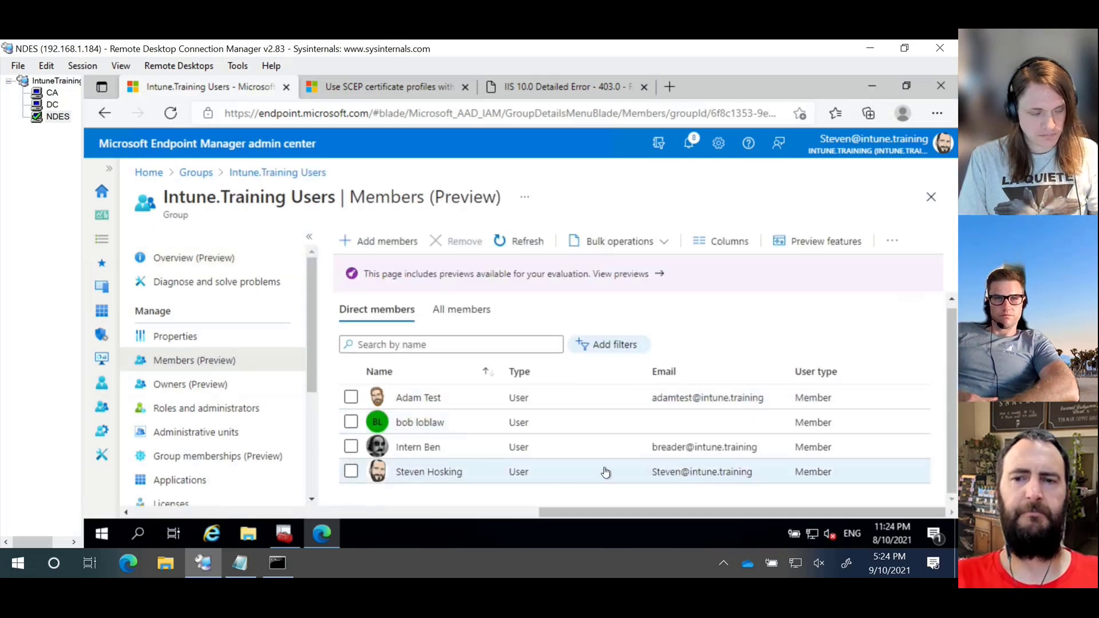
Confirm the local hostname in cmd and open DESKTOP-V85J7PE from the Windows devices list.
left_click(103, 291)
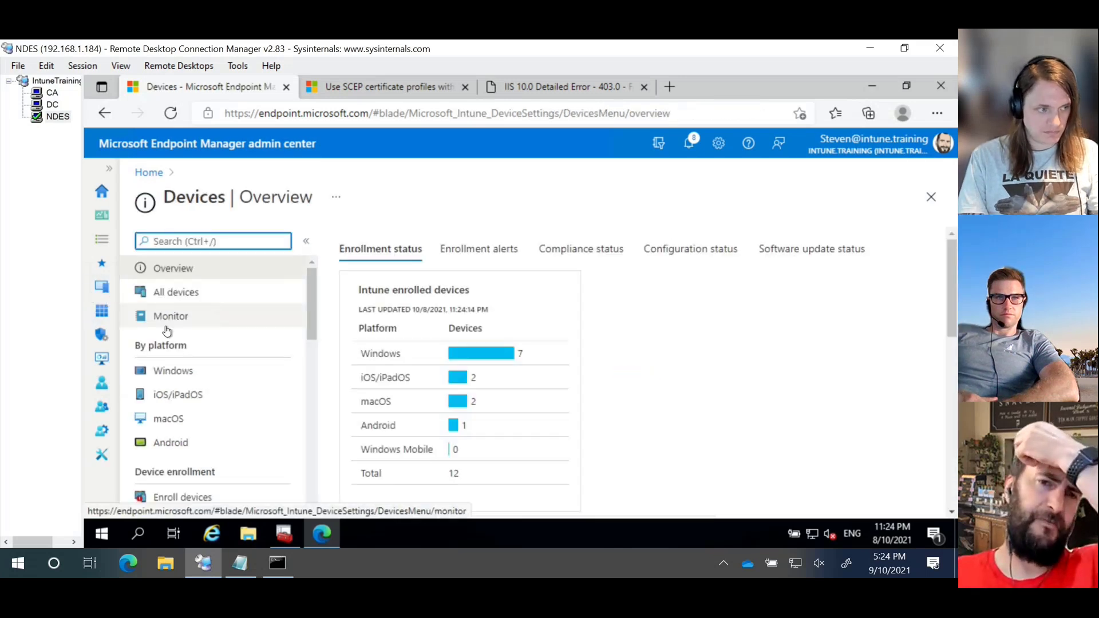
left_click(179, 382)
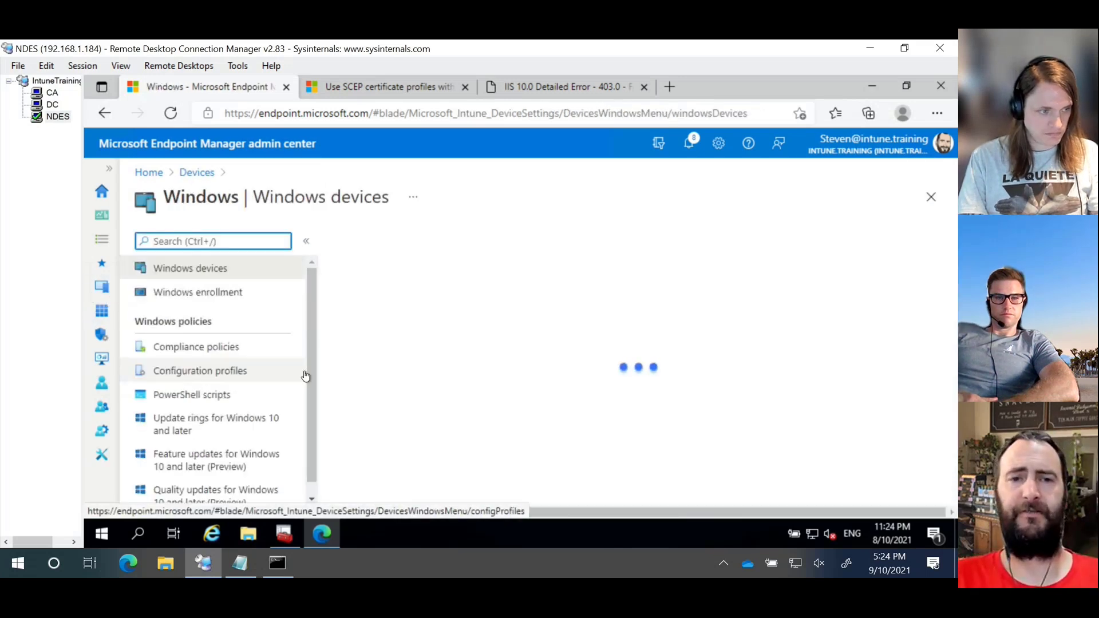
scroll(590, 419, "down", 2)
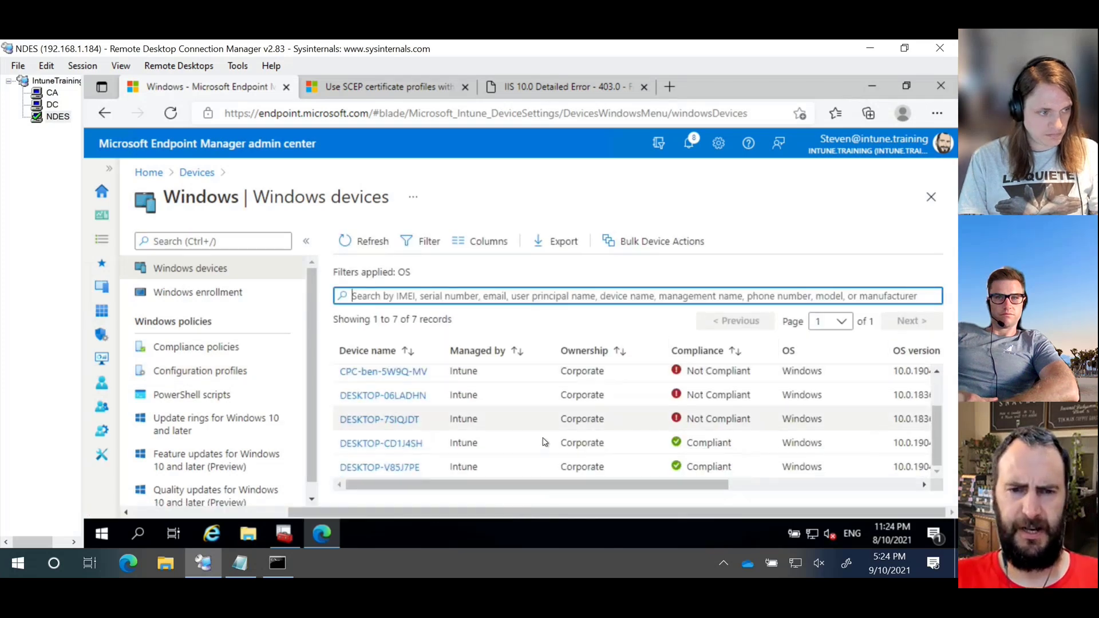
left_click(286, 563)
type("host")
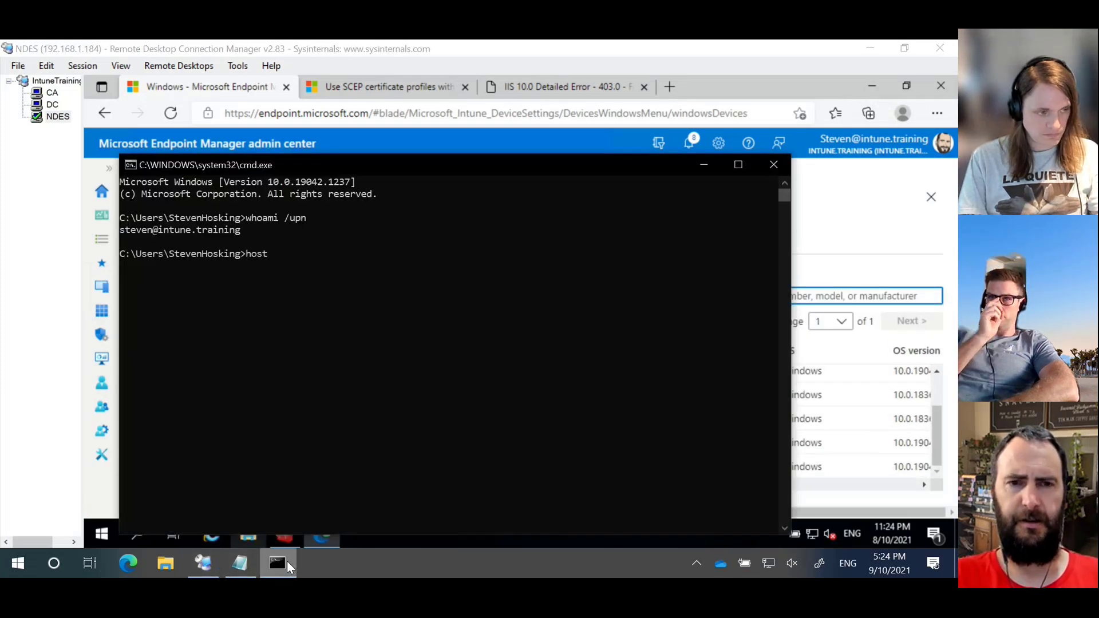
type("name")
key("Return")
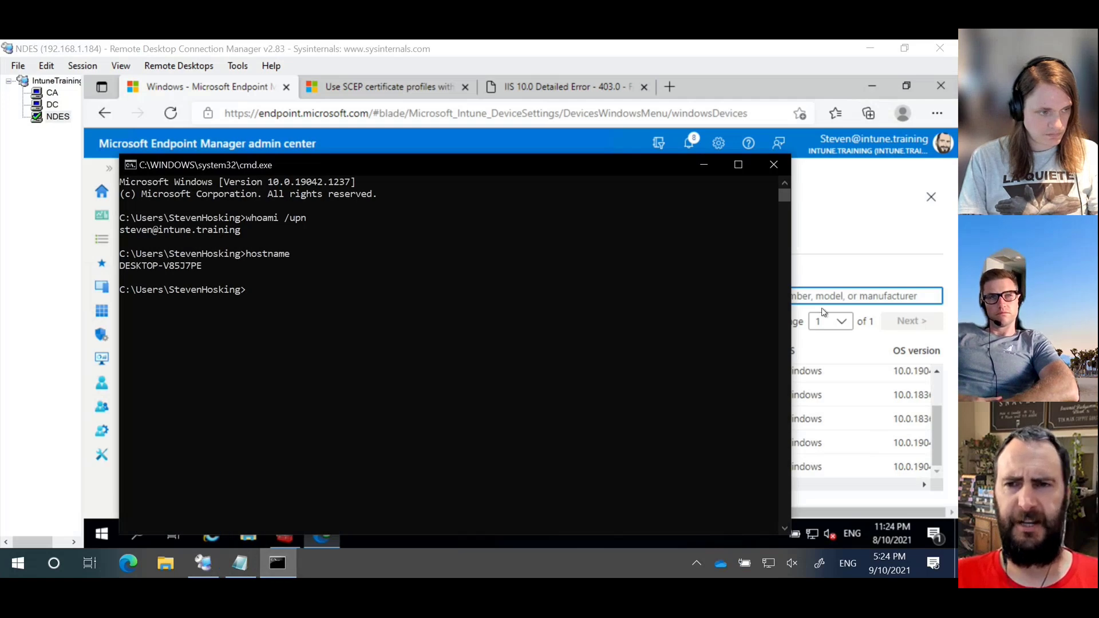
left_click(874, 259)
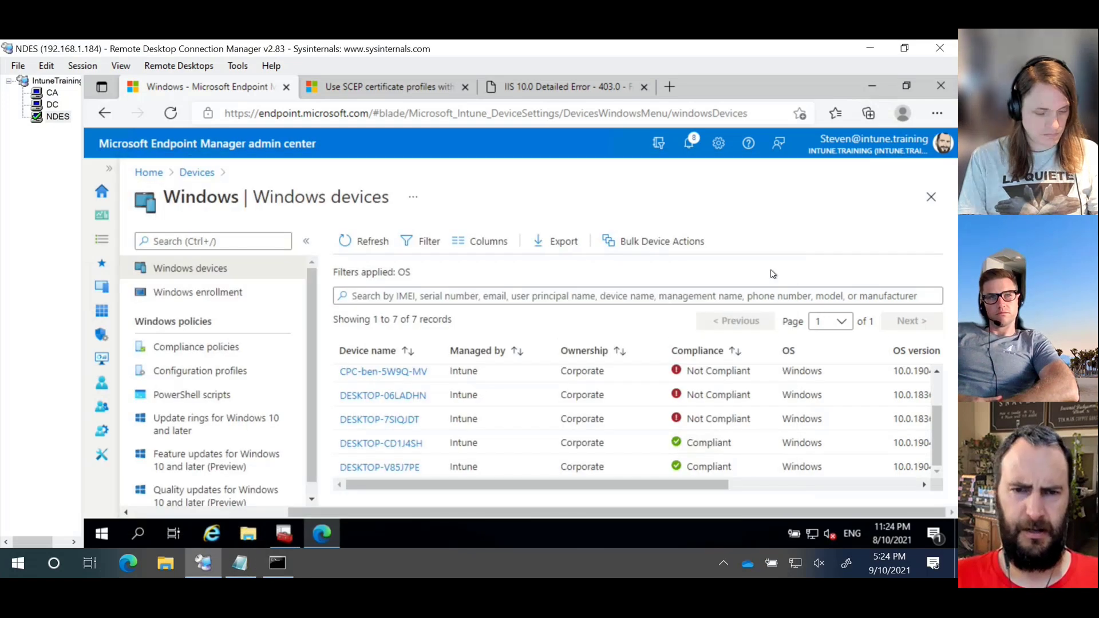
left_click(404, 474)
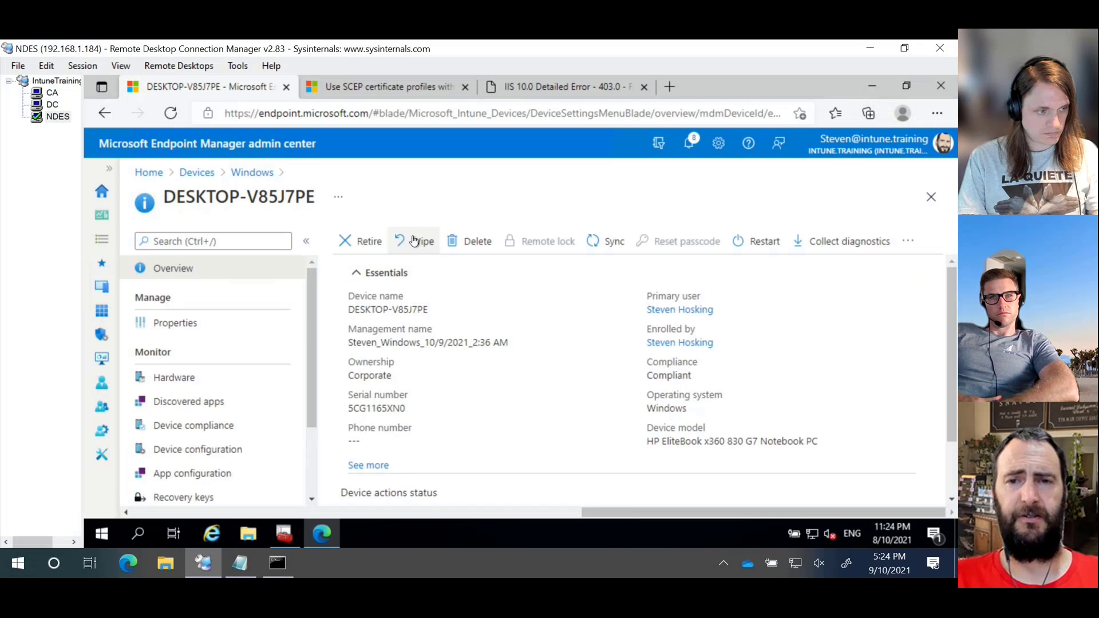
Sync DESKTOP-V85J7PE, filter its device configuration by 'cert' and open Windows - Root Certificate.
left_click(595, 242)
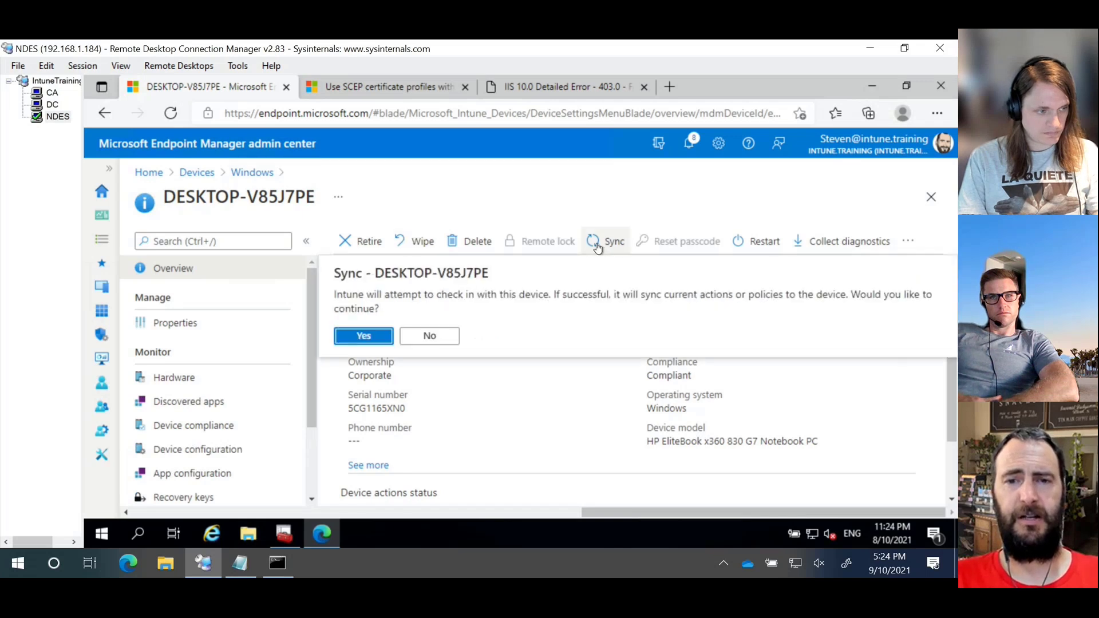
left_click(363, 338)
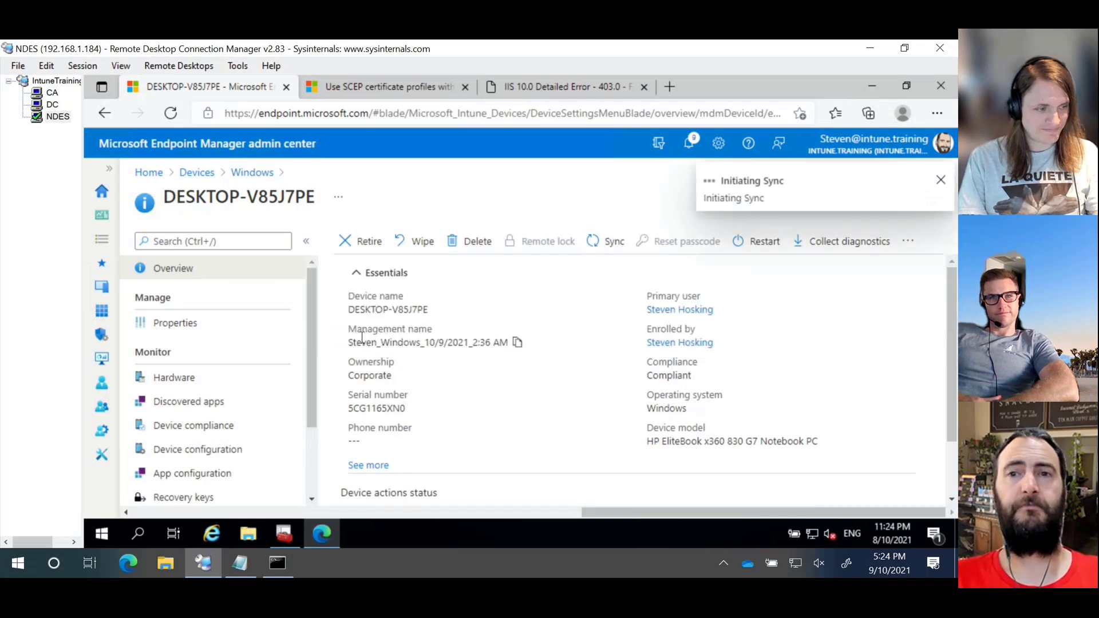
left_click(228, 448)
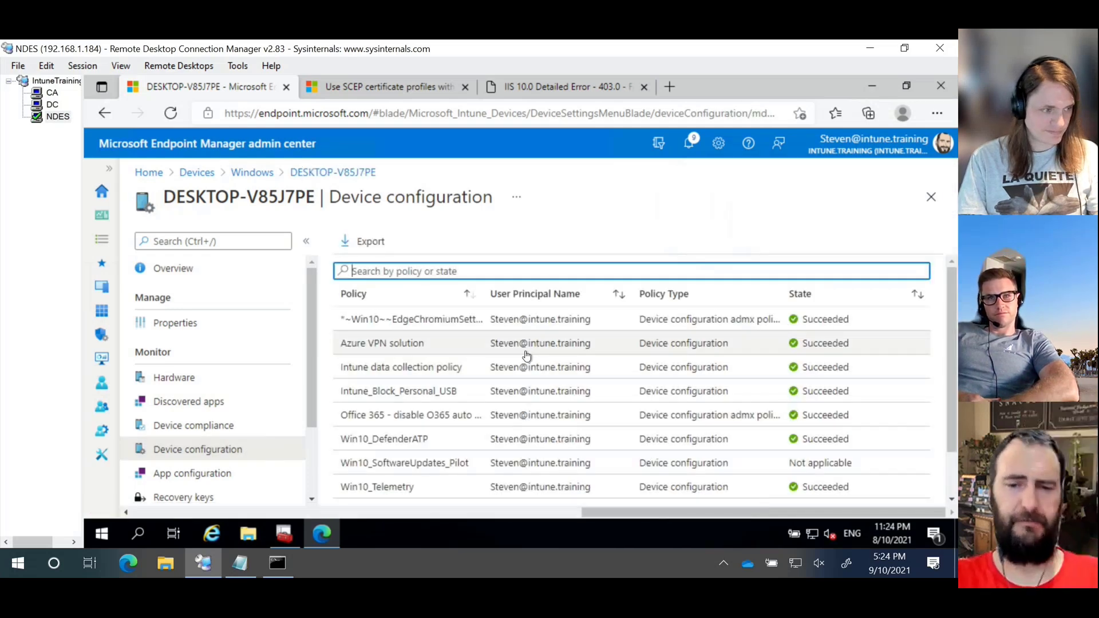
type("cert")
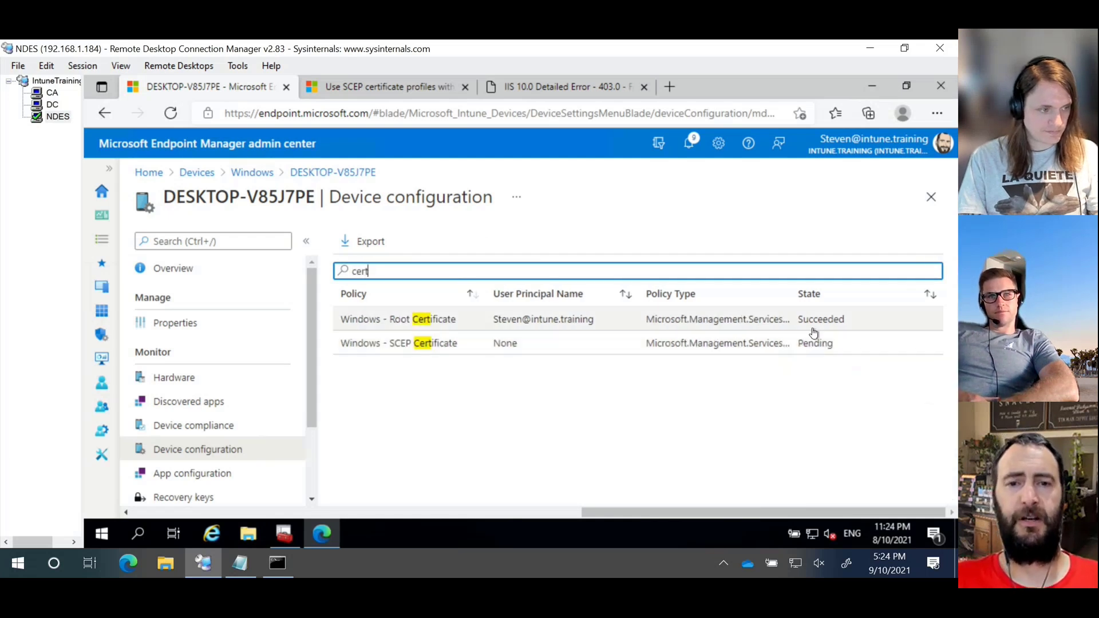
left_click(808, 324)
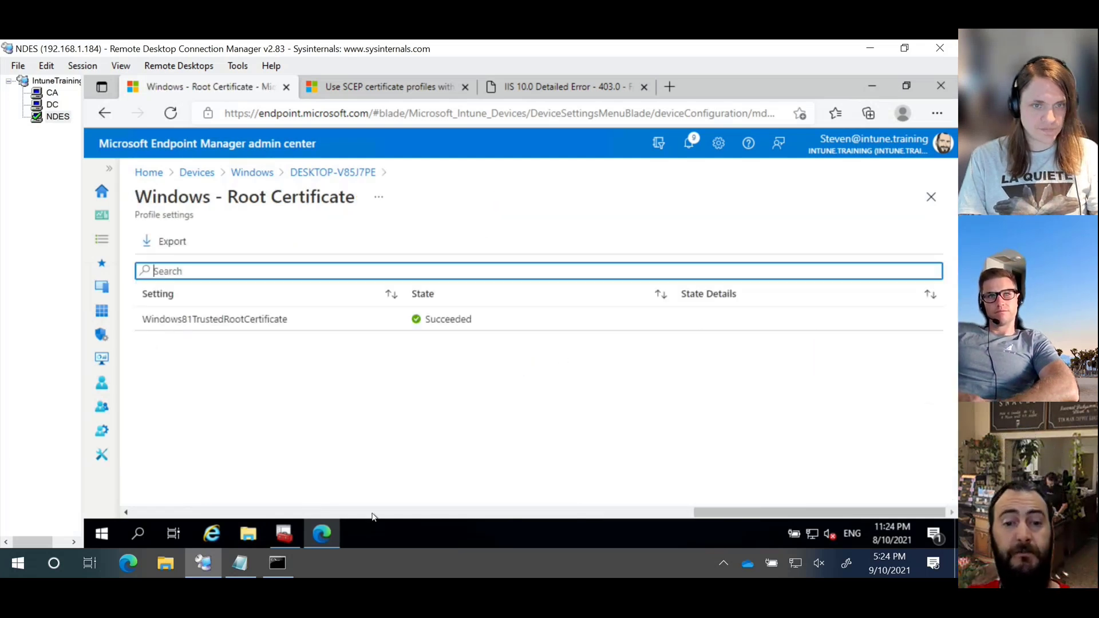
left_click(290, 563)
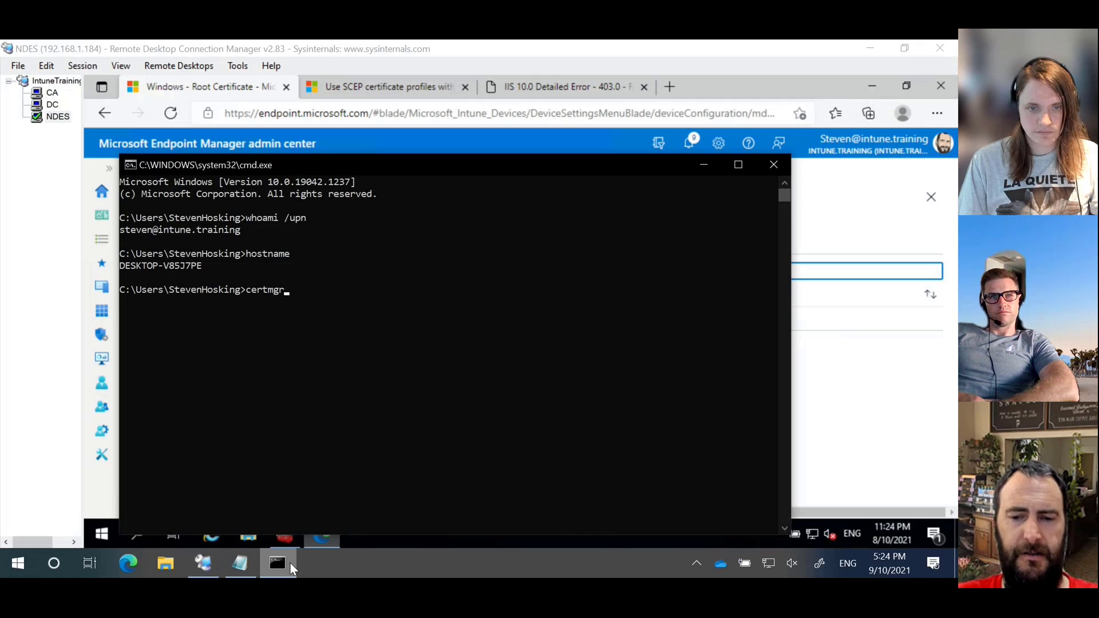
Open certmgr.msc and check the Intune Training CA root in Trusted Root Certification Authorities.
type("certmgr.msc")
key("Return")
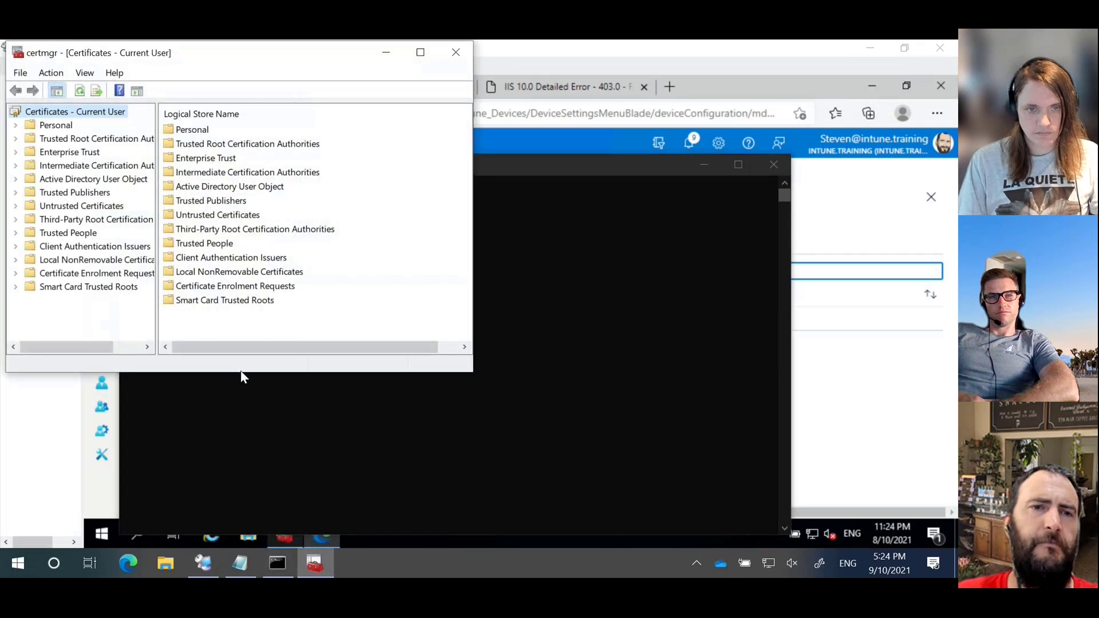
double_click(86, 139)
left_click(79, 153)
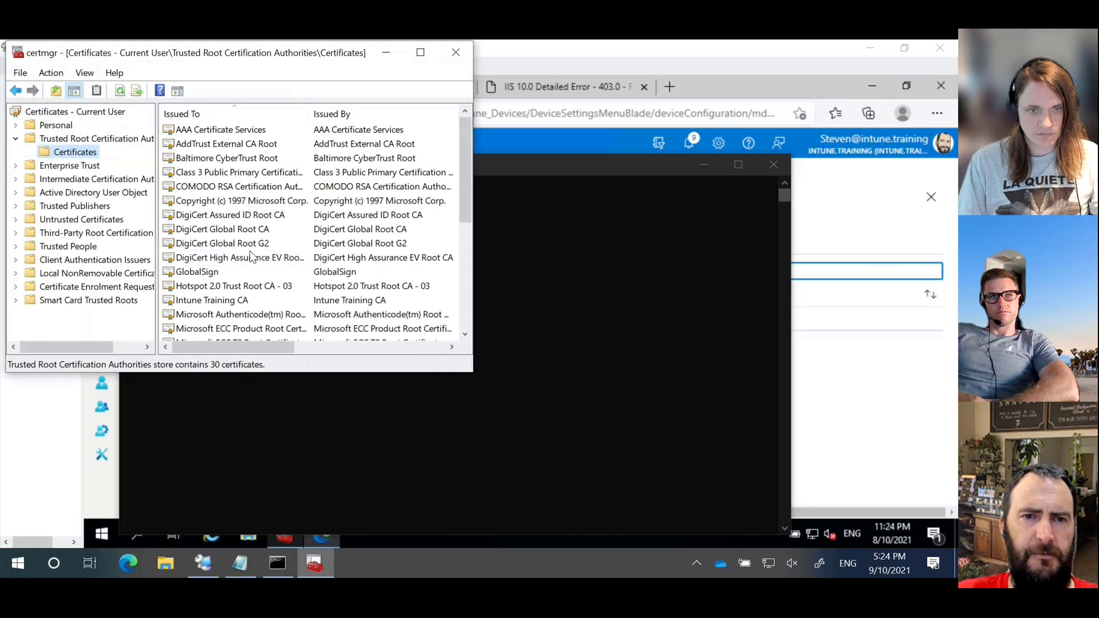
left_click(222, 302)
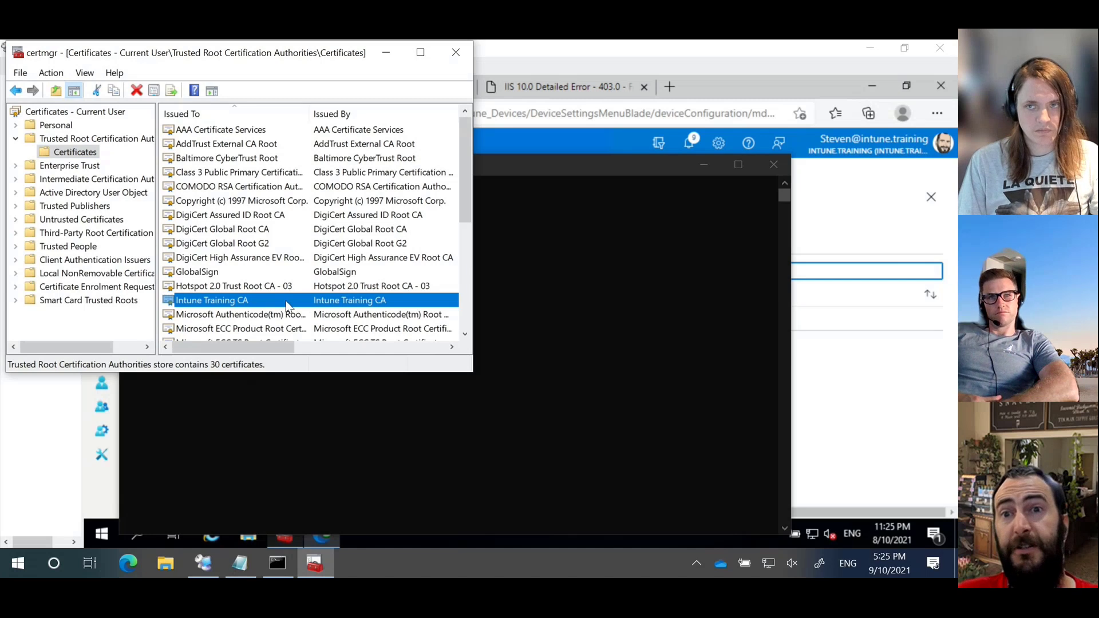
Find the personal certificate issued by Intune Training CA and open its properties.
double_click(56, 125)
left_click(69, 139)
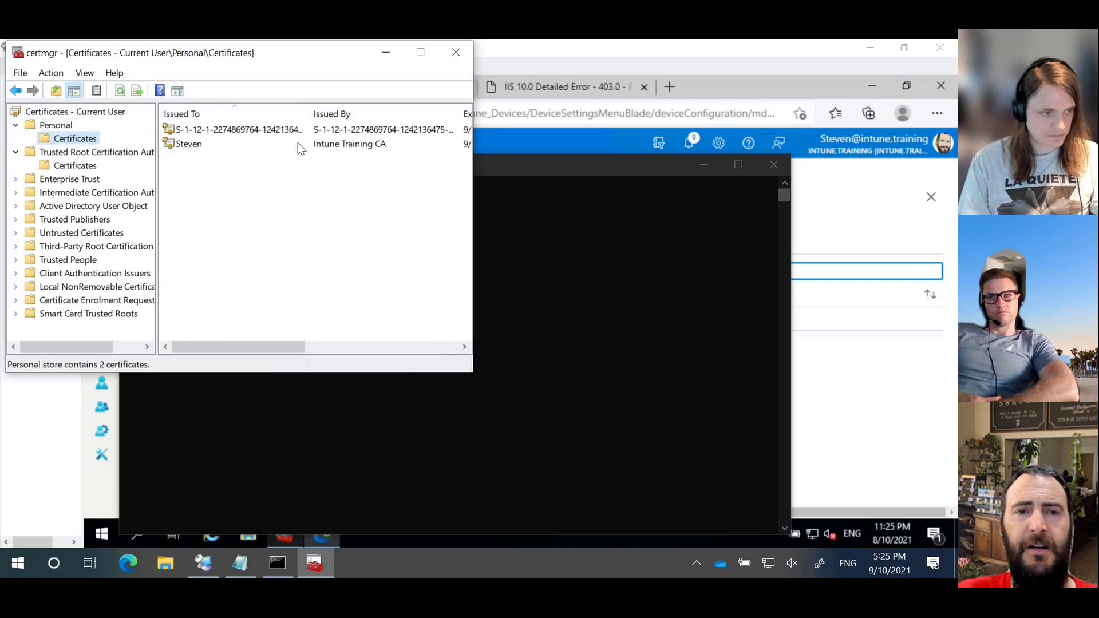
left_click(234, 144)
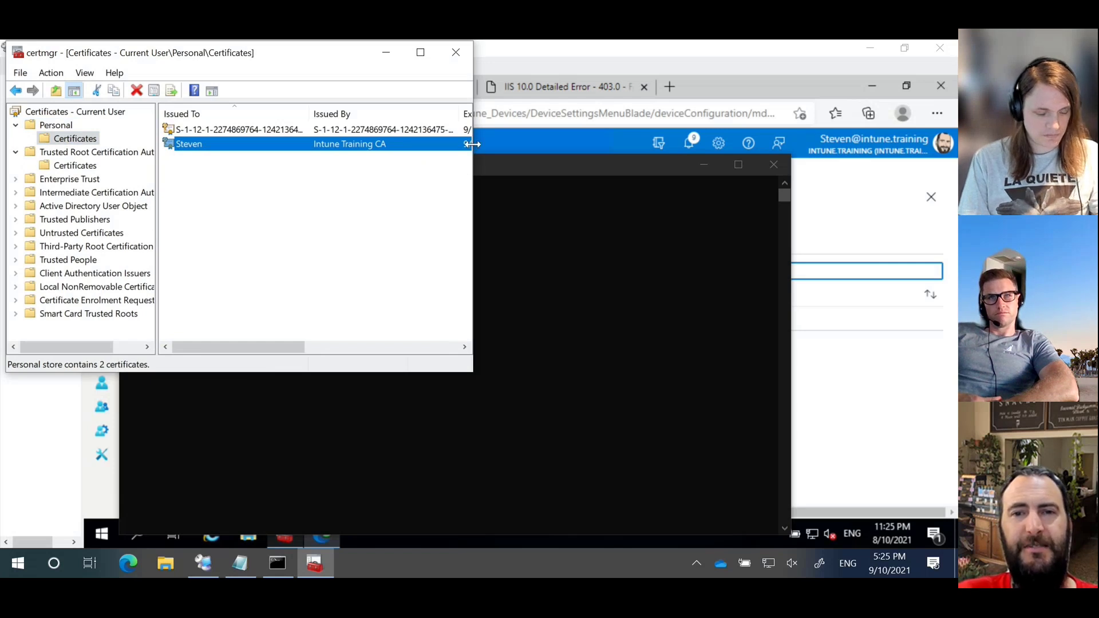
left_click_drag(473, 150, 881, 137)
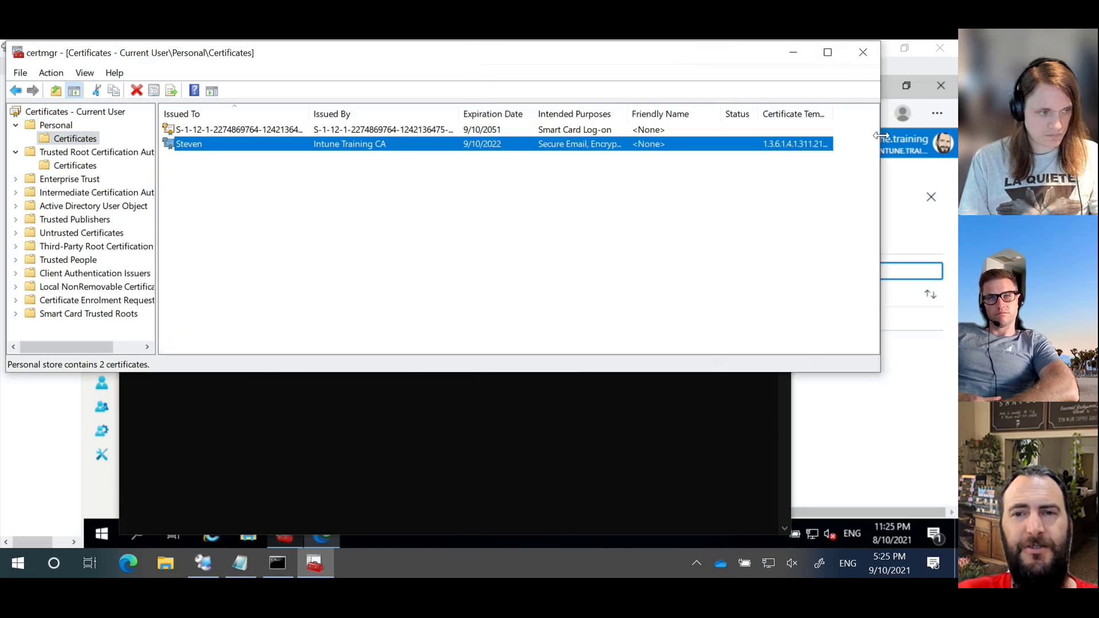
double_click(623, 146)
Review the certificate's issuer, signature hash algorithm and enhanced key usages, then close it.
left_click(76, 89)
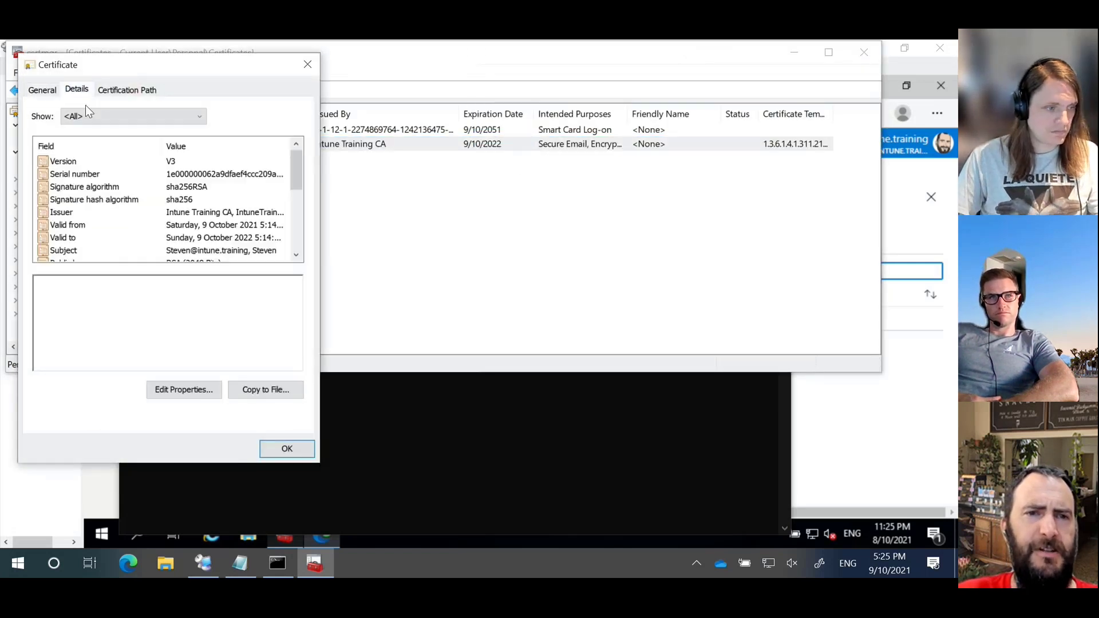
left_click(95, 212)
left_click(90, 200)
scroll(101, 223, "down", 3)
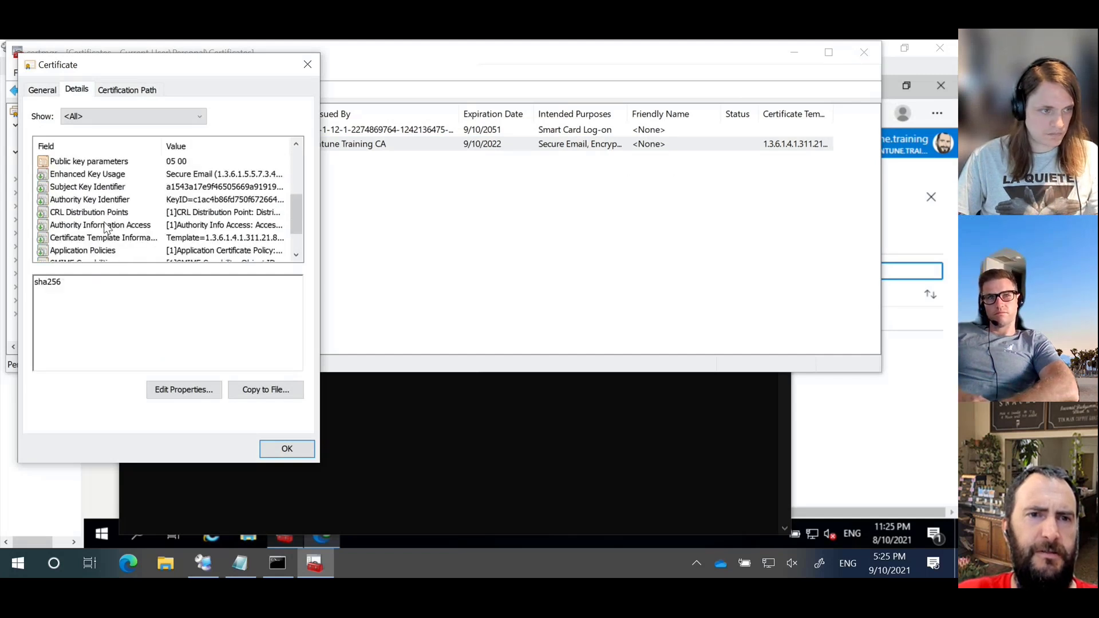
left_click(103, 174)
left_click_drag(192, 317, 33, 277)
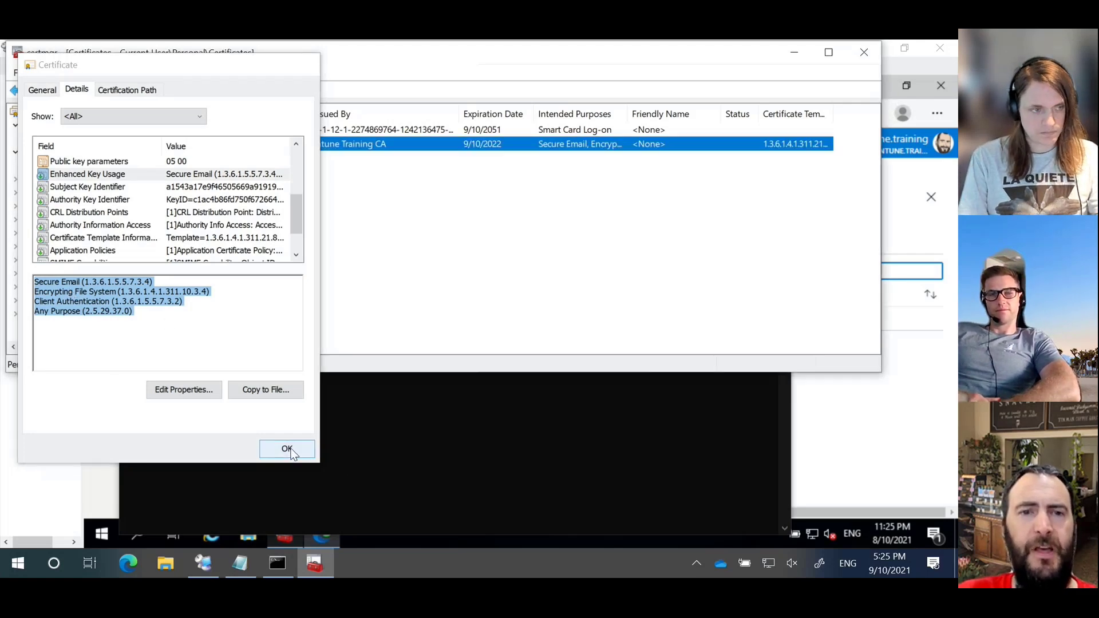
left_click(287, 449)
left_click(40, 466)
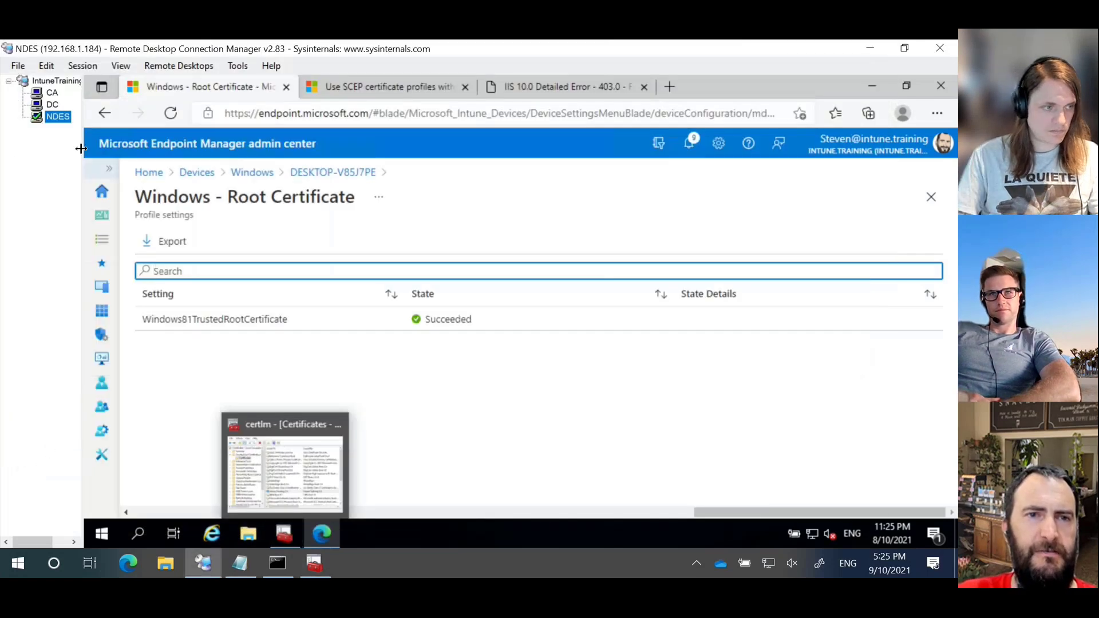
left_click(52, 93)
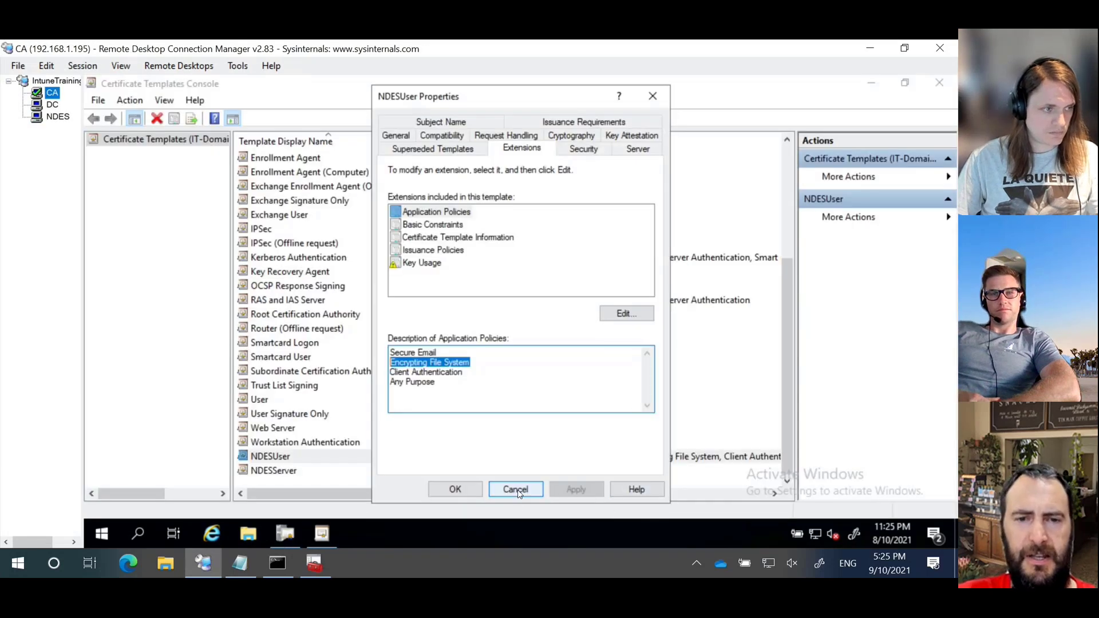
left_click(516, 490)
left_click(285, 534)
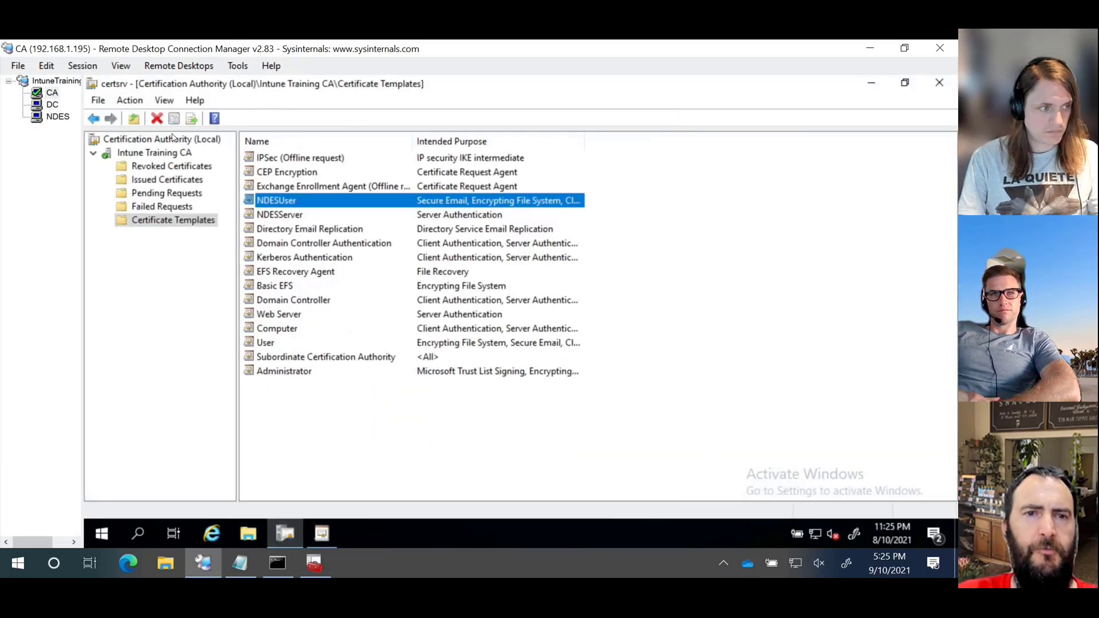
left_click(152, 181)
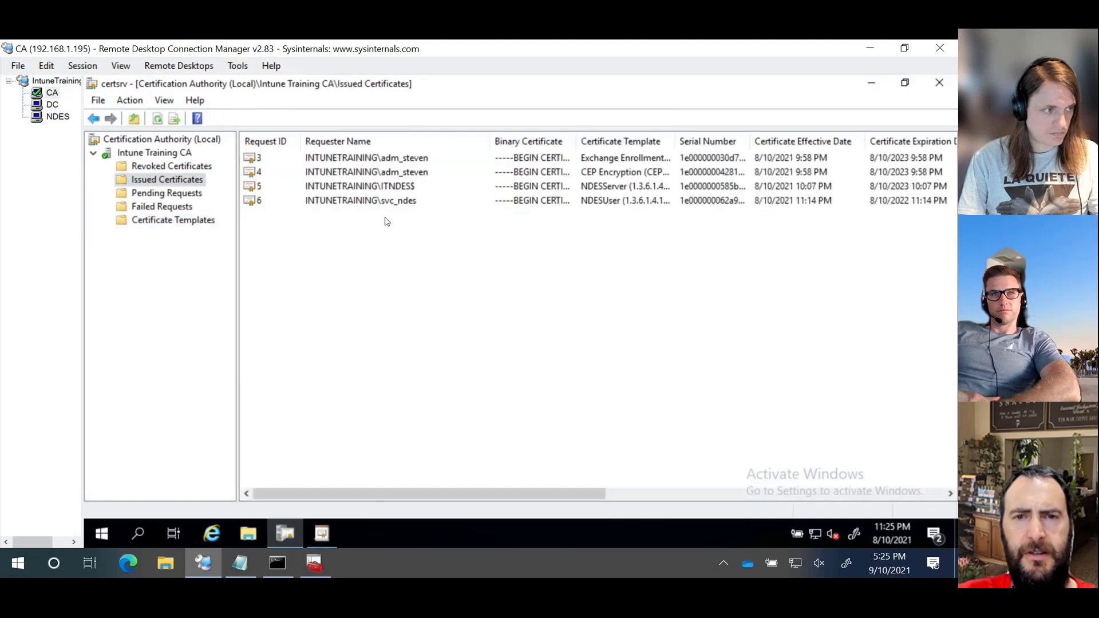
left_click(399, 203)
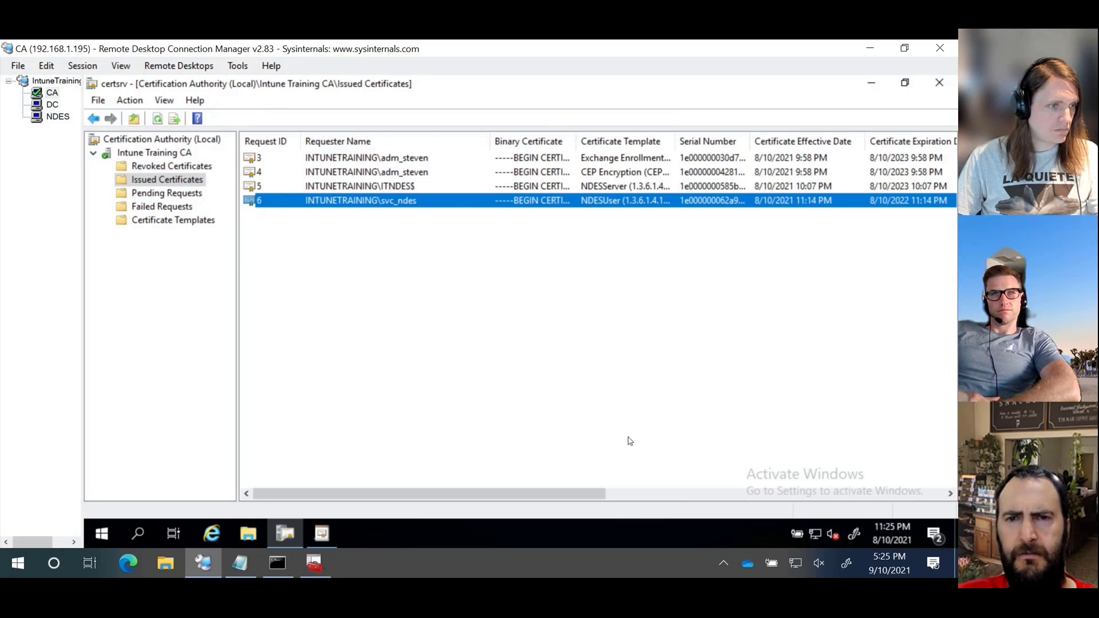
left_click(570, 371)
key("XF86AudioRaiseVolume")
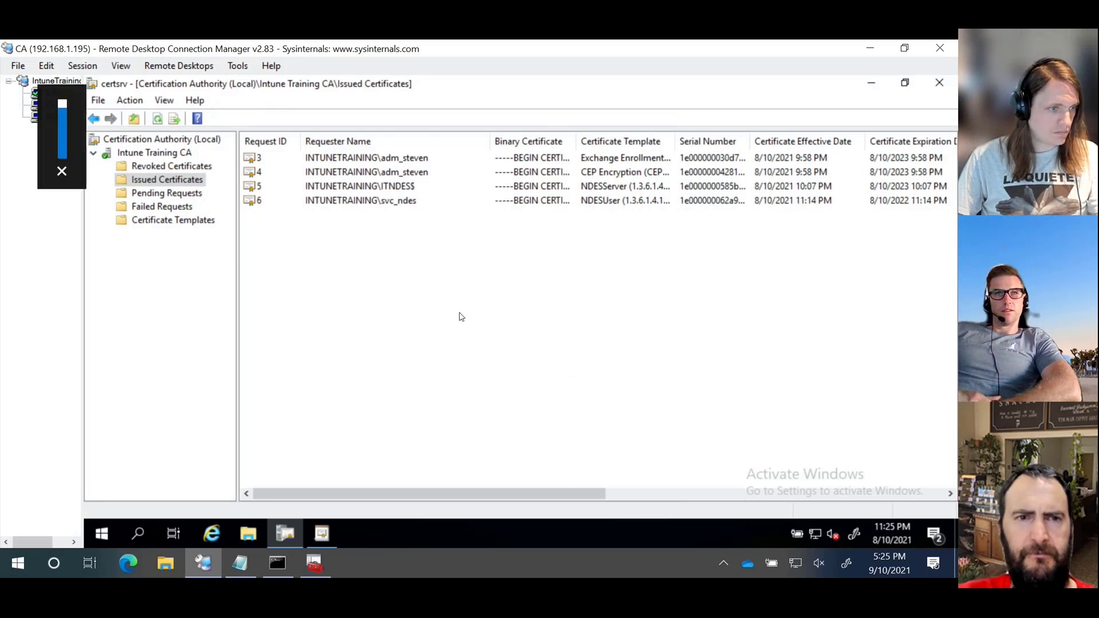
right_click(417, 307)
left_click(494, 315)
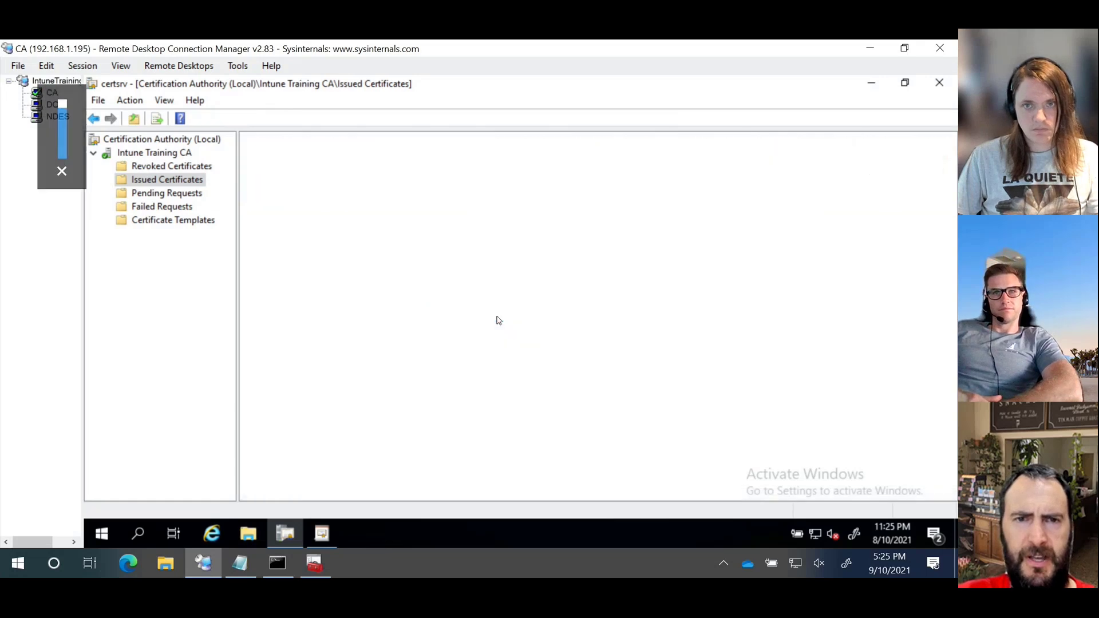
left_click_drag(458, 493, 524, 489)
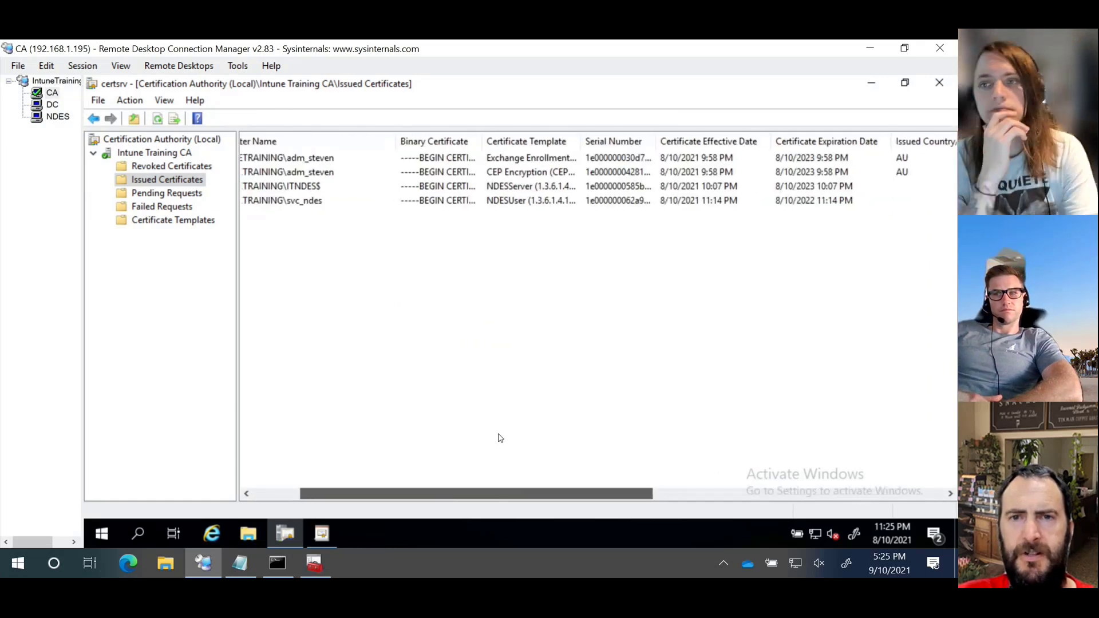
left_click(532, 204)
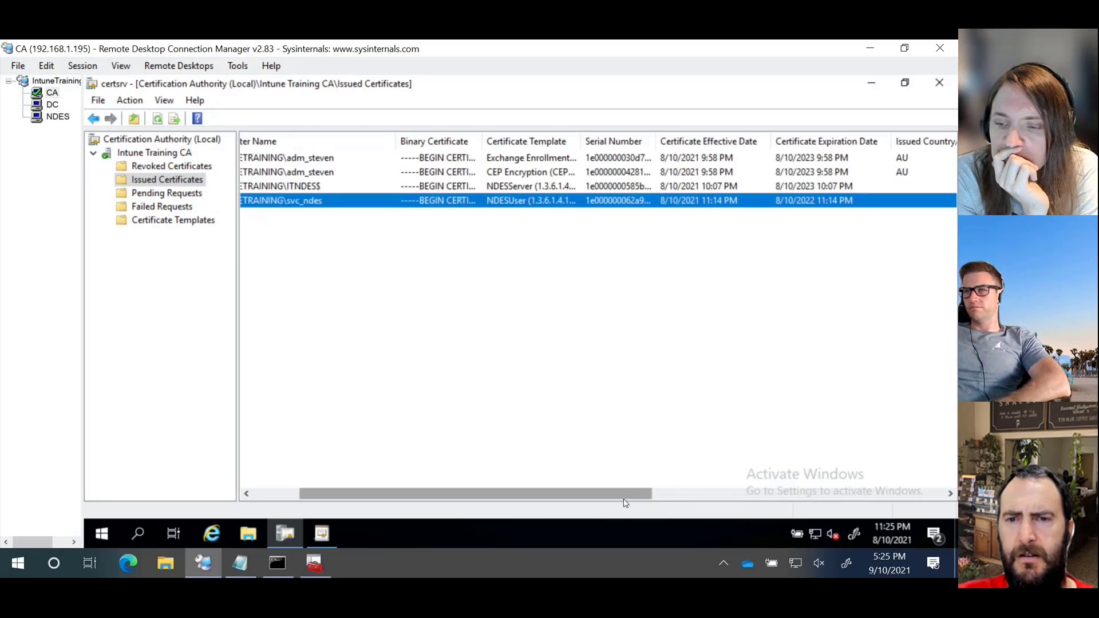
left_click_drag(626, 503, 574, 496)
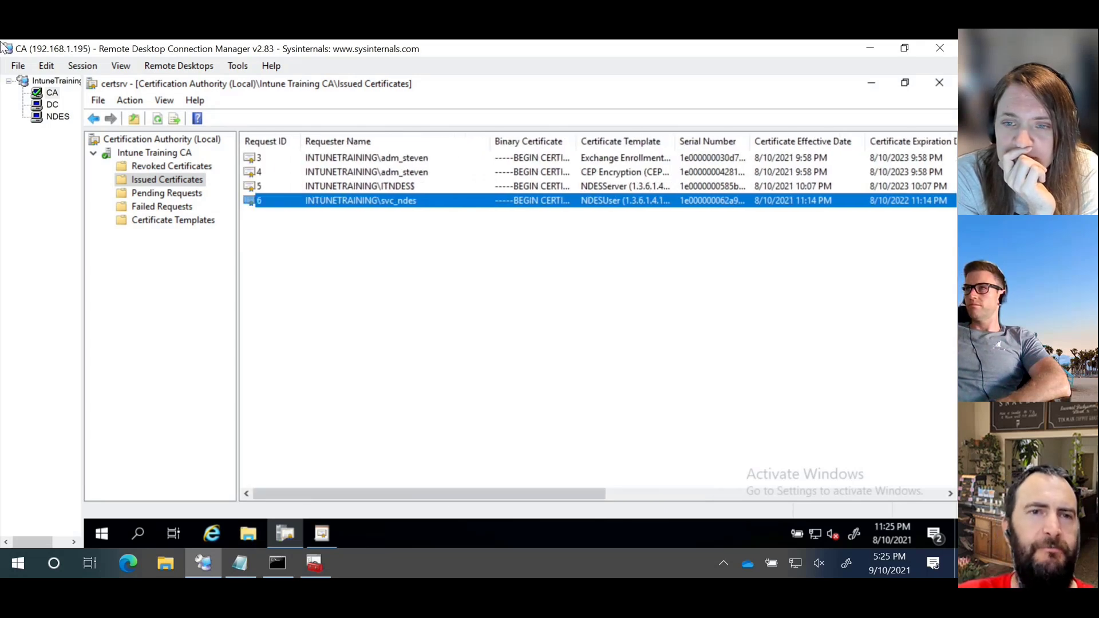
left_click(57, 116)
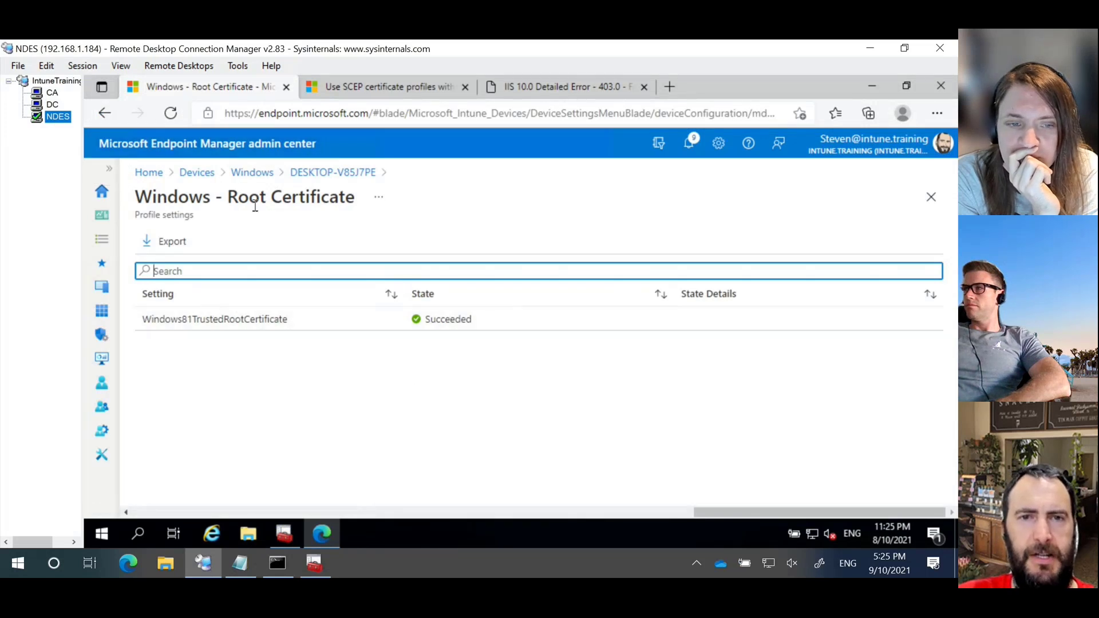
Check the device's still-empty Windows - SCEP Certificate settings via a 'cert' search, then return to Windows devices.
left_click(341, 172)
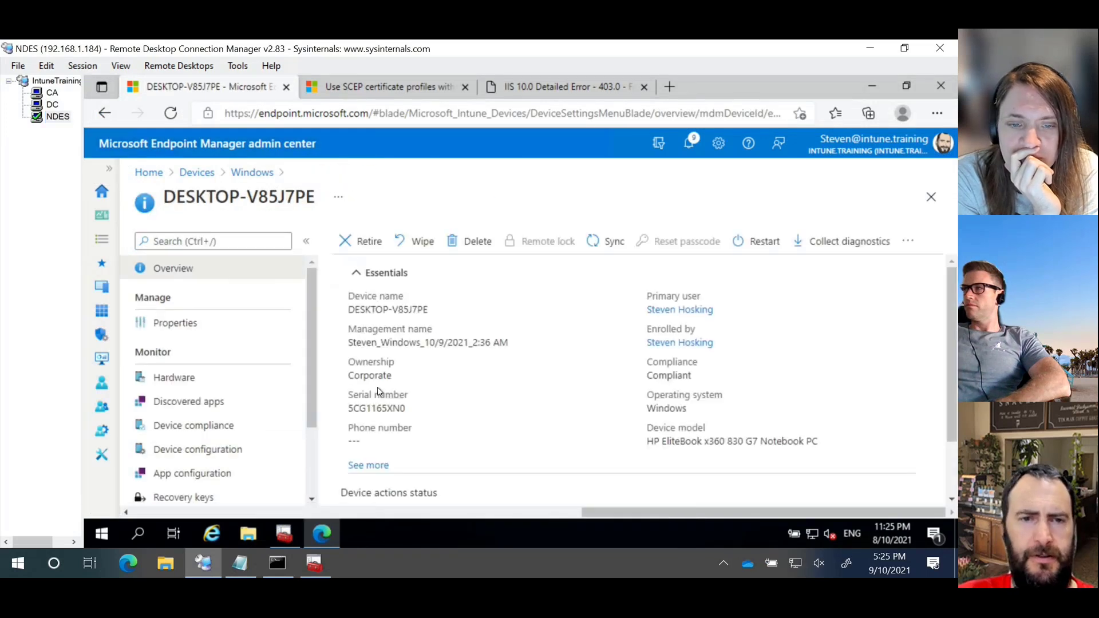
scroll(251, 406, "down", 2)
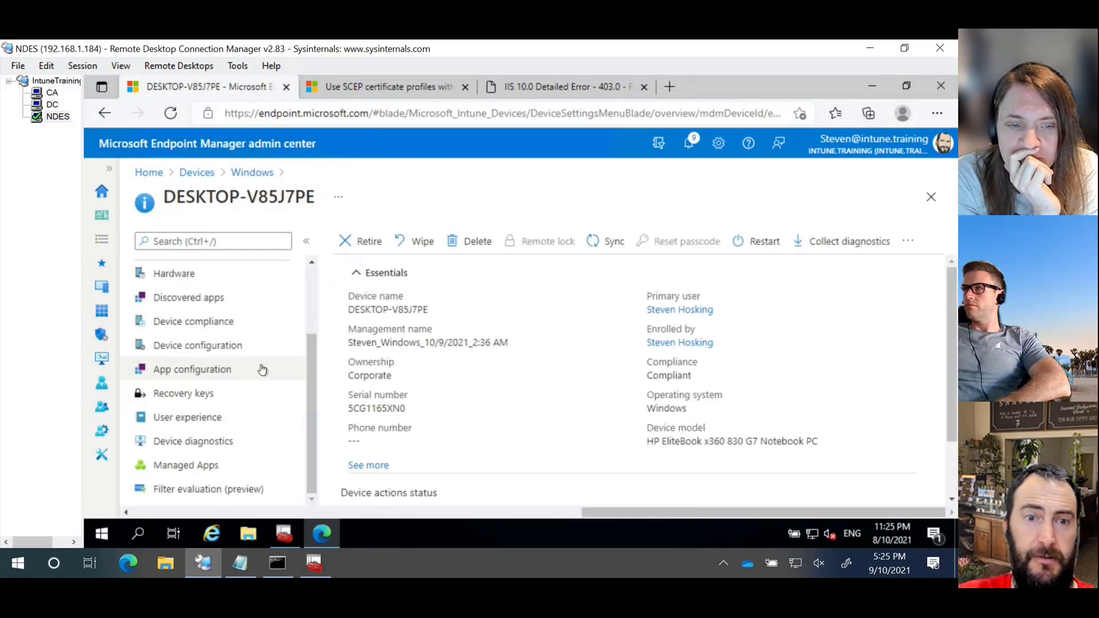
left_click(224, 347)
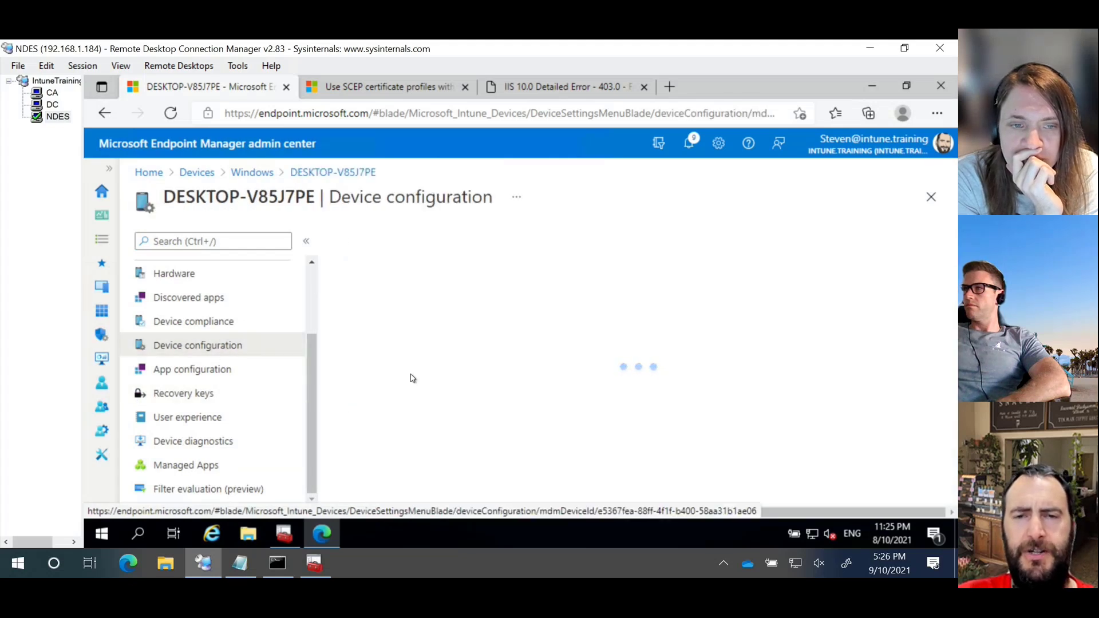
left_click(433, 271)
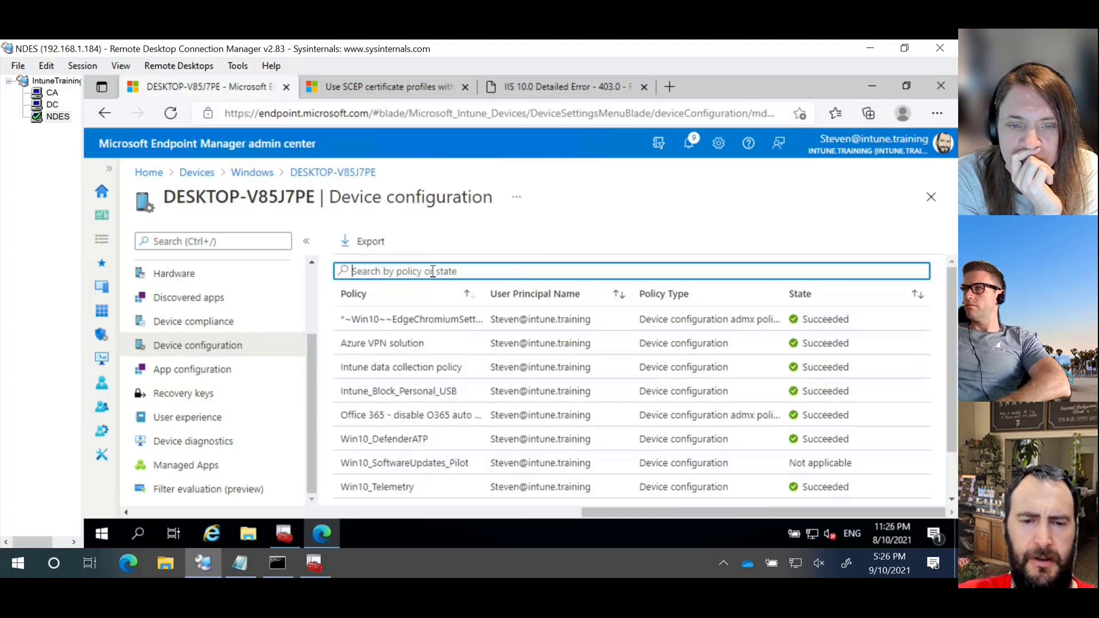
type("cert")
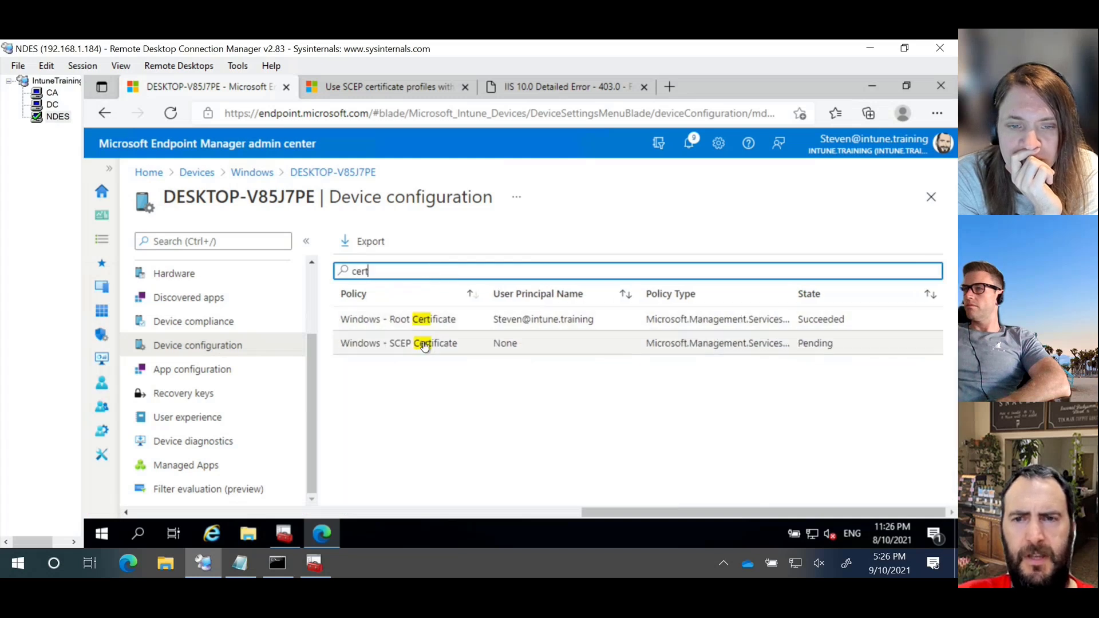
left_click(424, 348)
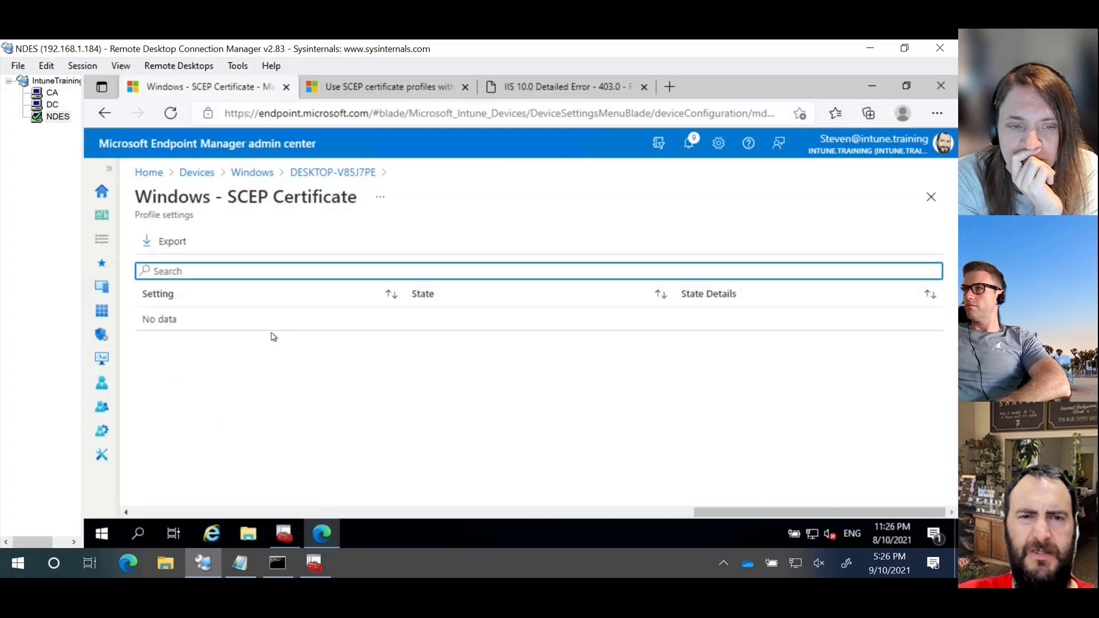
left_click(252, 172)
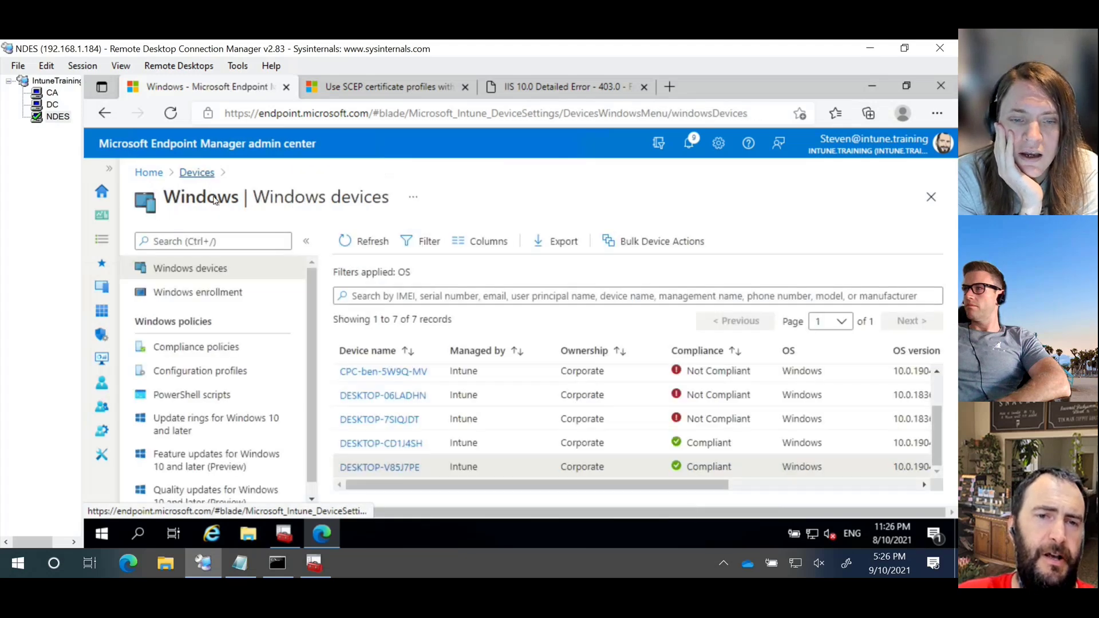
Search Windows configuration profiles for 'cer' and open Windows - SCEP Certificate.
left_click(248, 374)
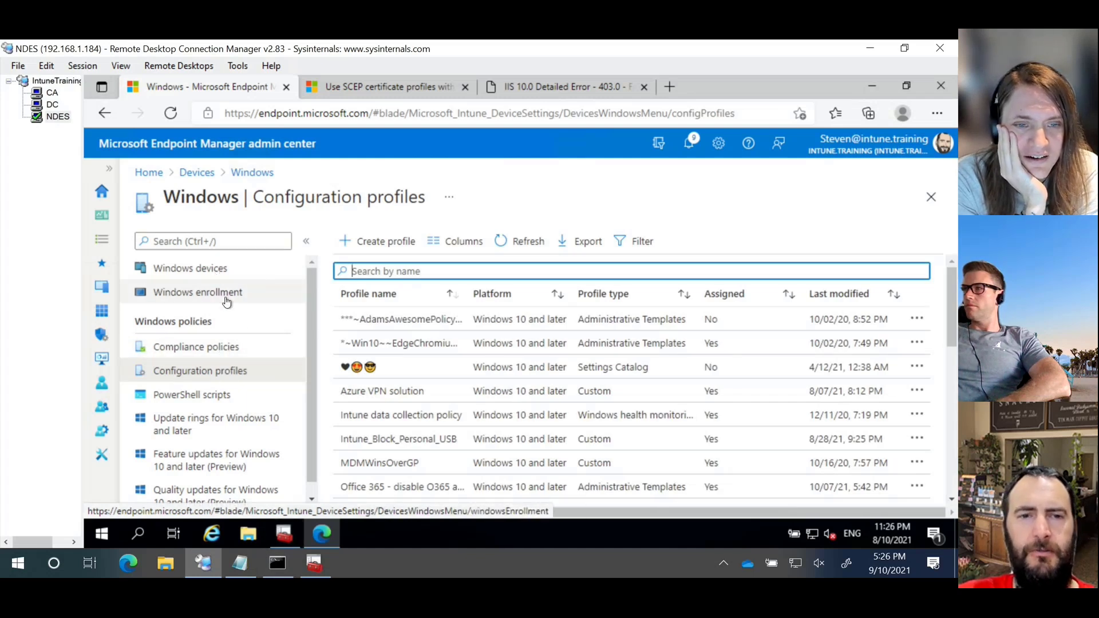
scroll(401, 390, "down", 1)
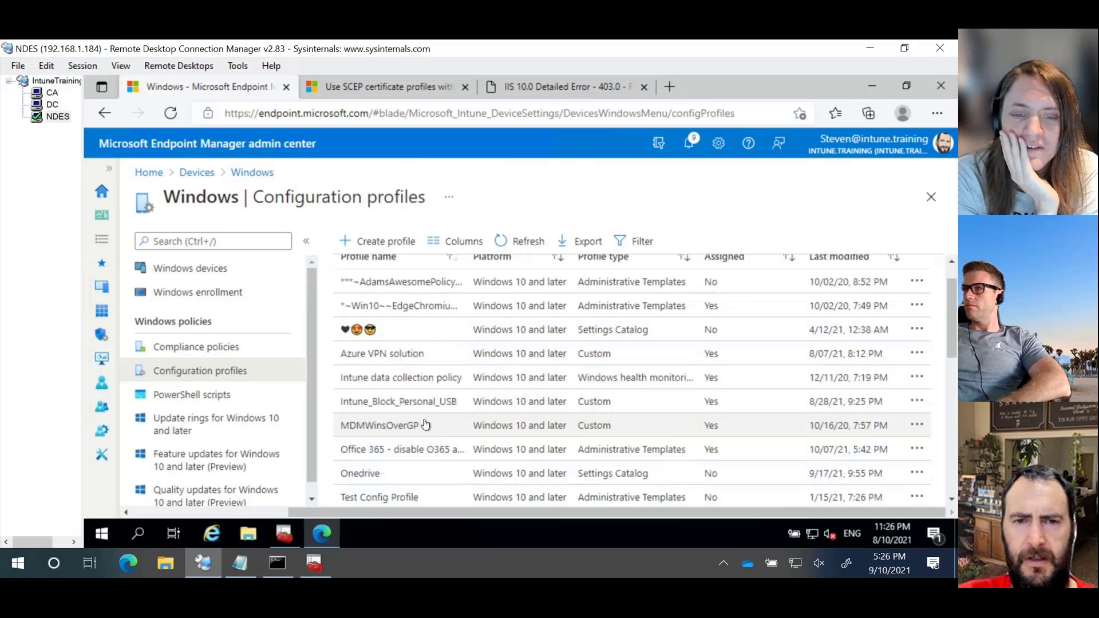
scroll(417, 401, "up", 1)
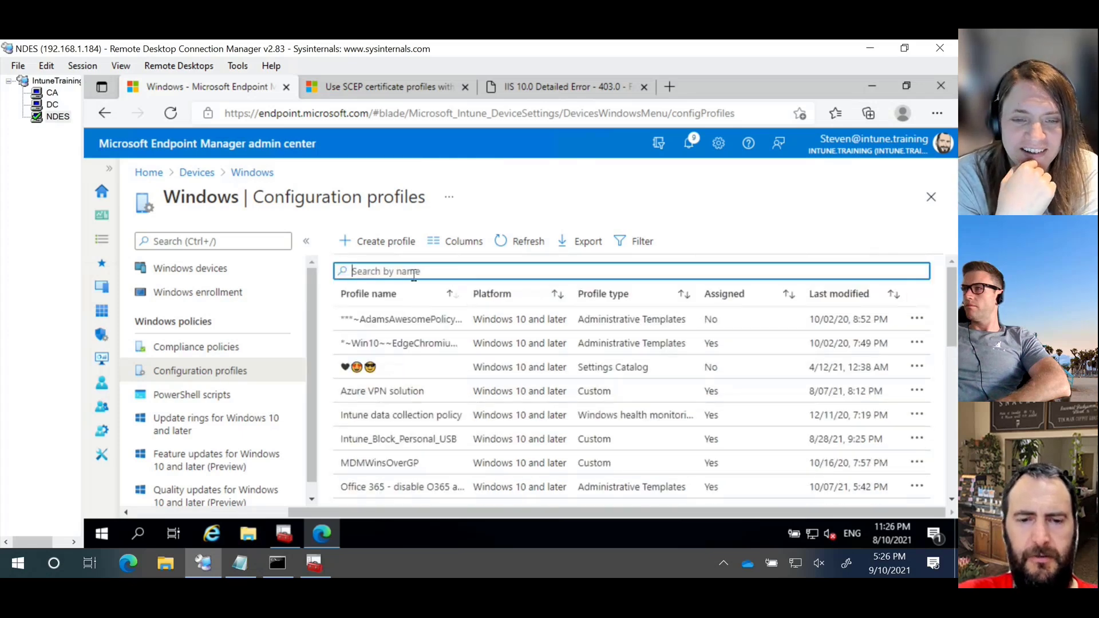
type("cert")
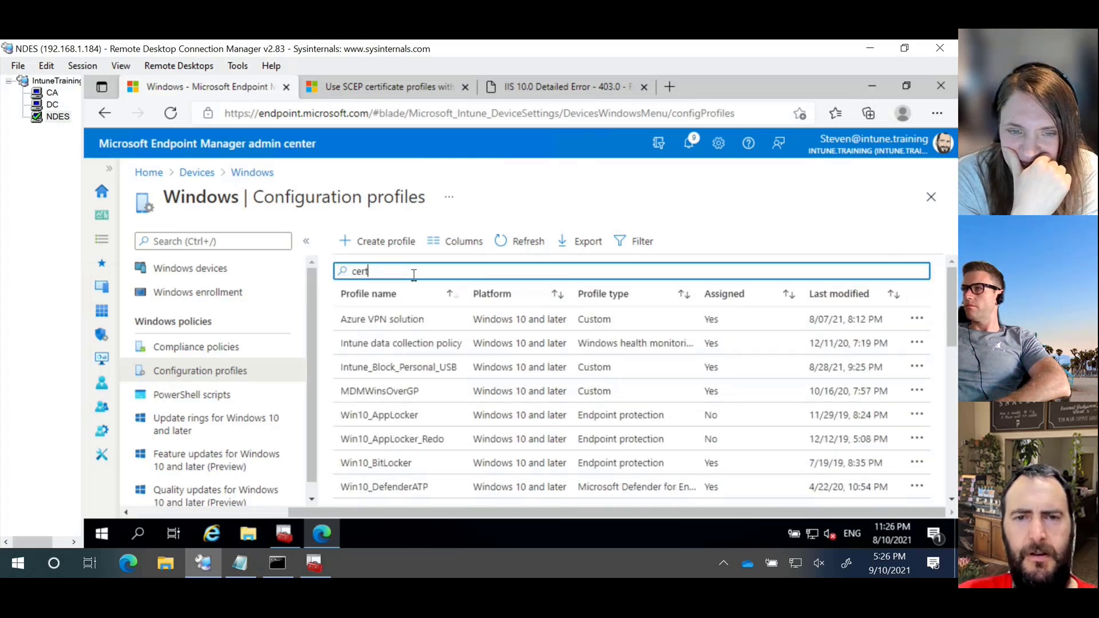
left_click(423, 344)
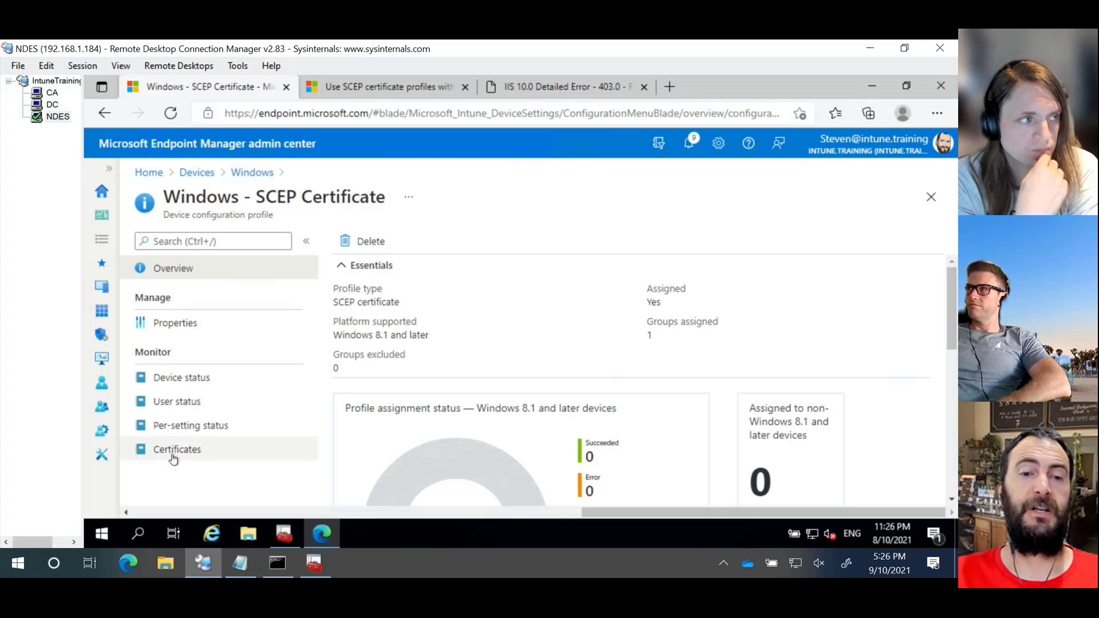
left_click(192, 454)
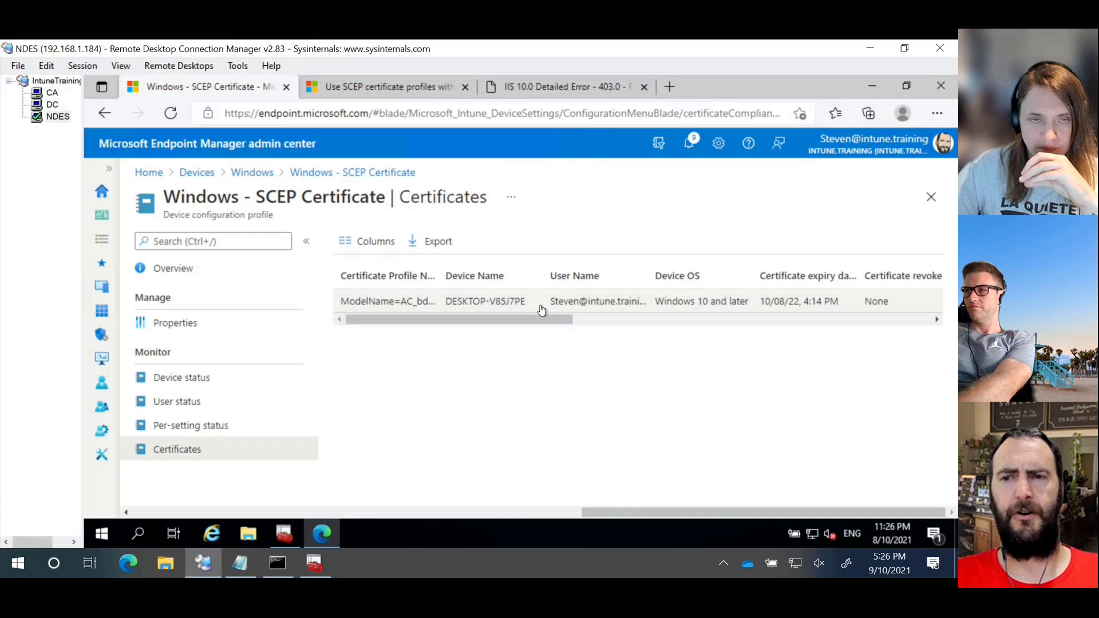
left_click(306, 241)
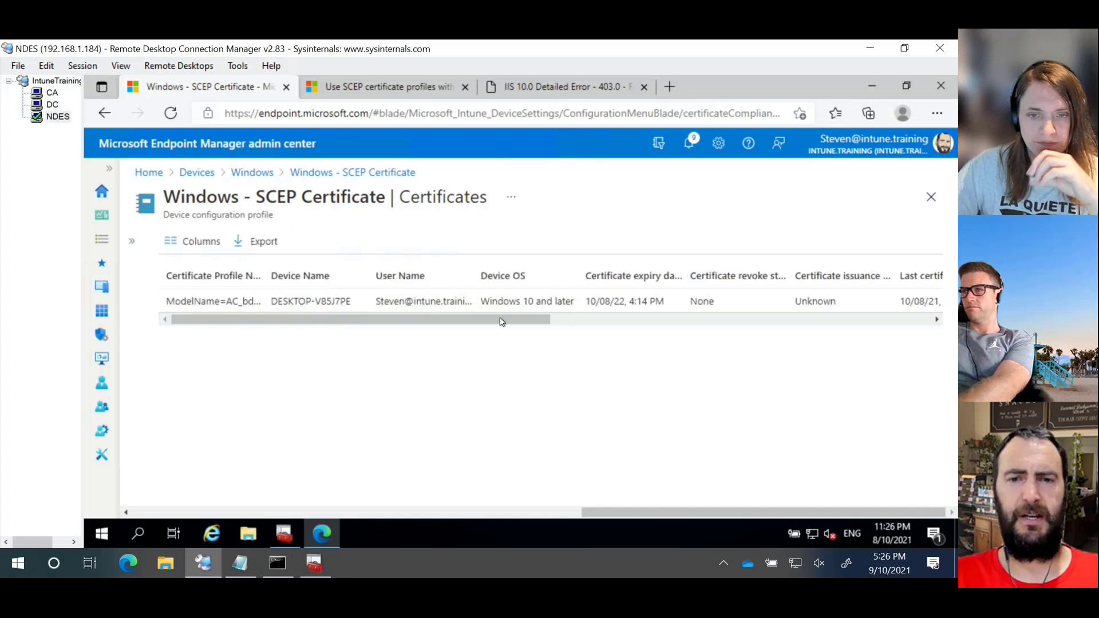
left_click_drag(412, 321, 537, 325)
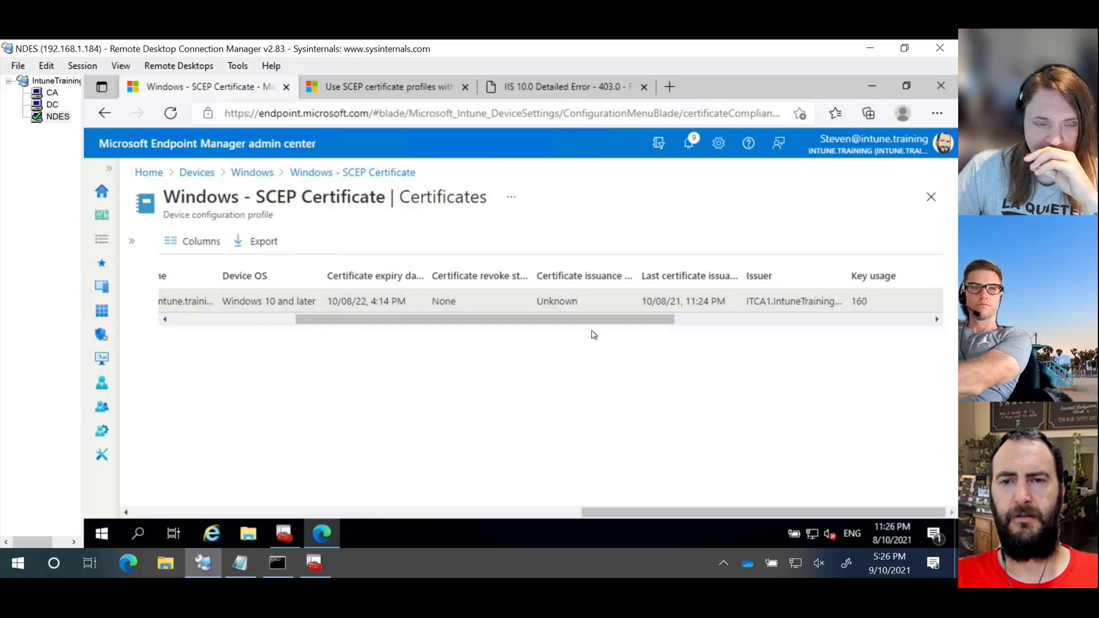
left_click_drag(589, 321, 677, 319)
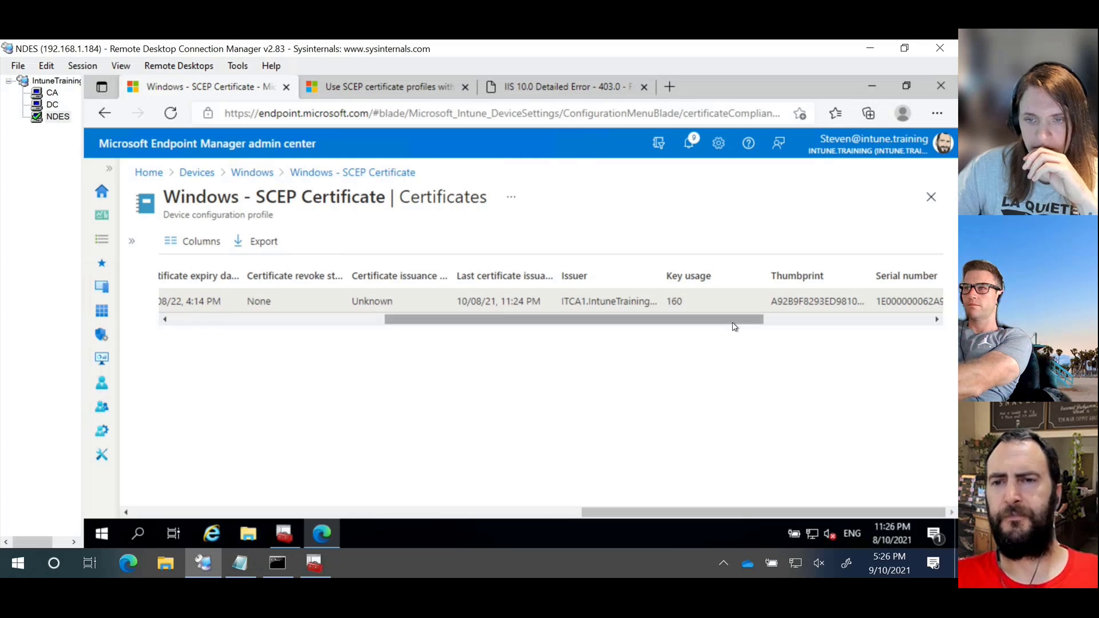
left_click_drag(735, 327, 510, 319)
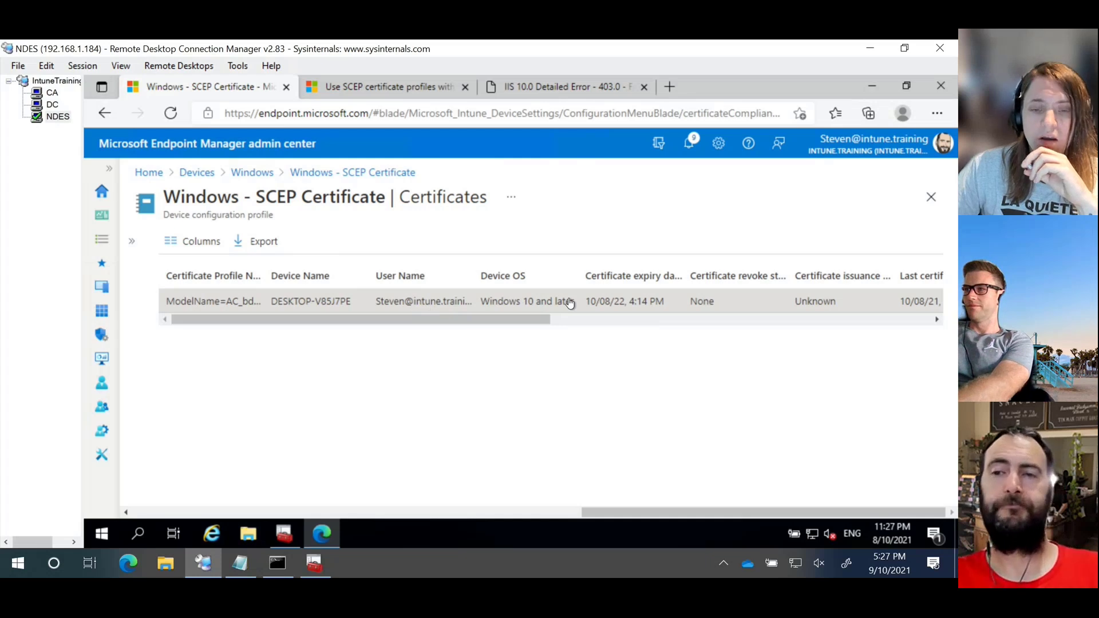
left_click_drag(563, 322, 928, 324)
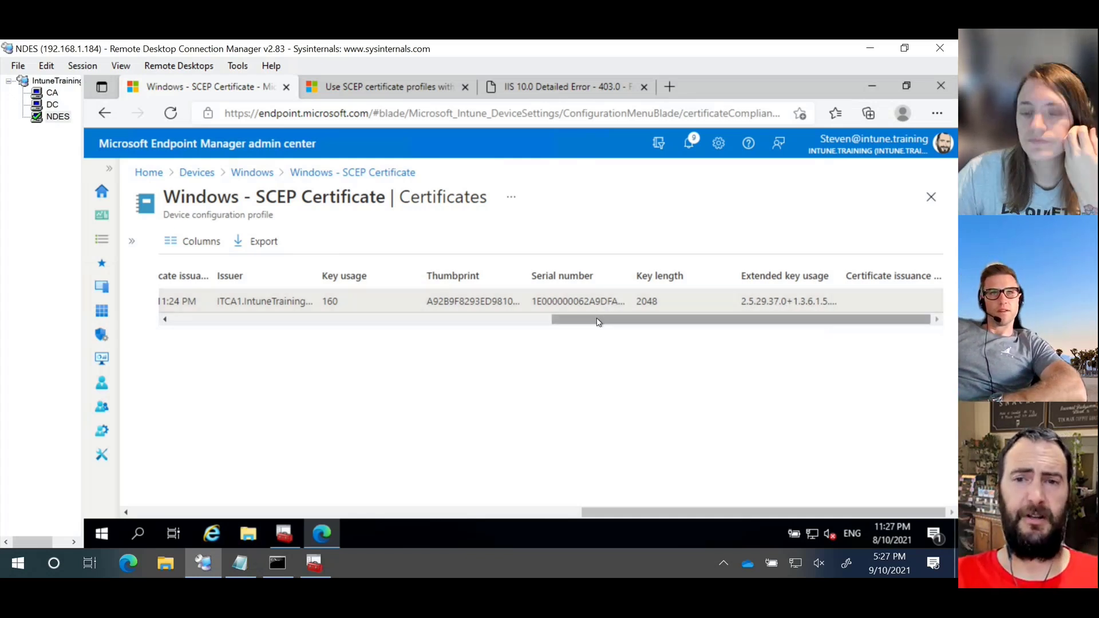
left_click_drag(597, 319, 431, 326)
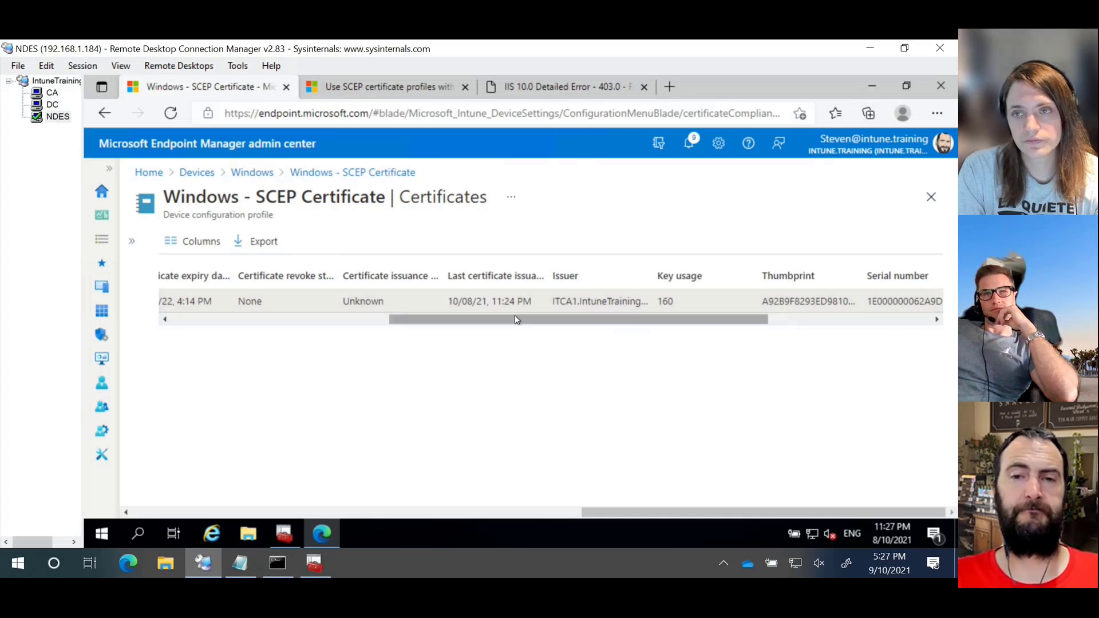
left_click_drag(516, 319, 224, 321)
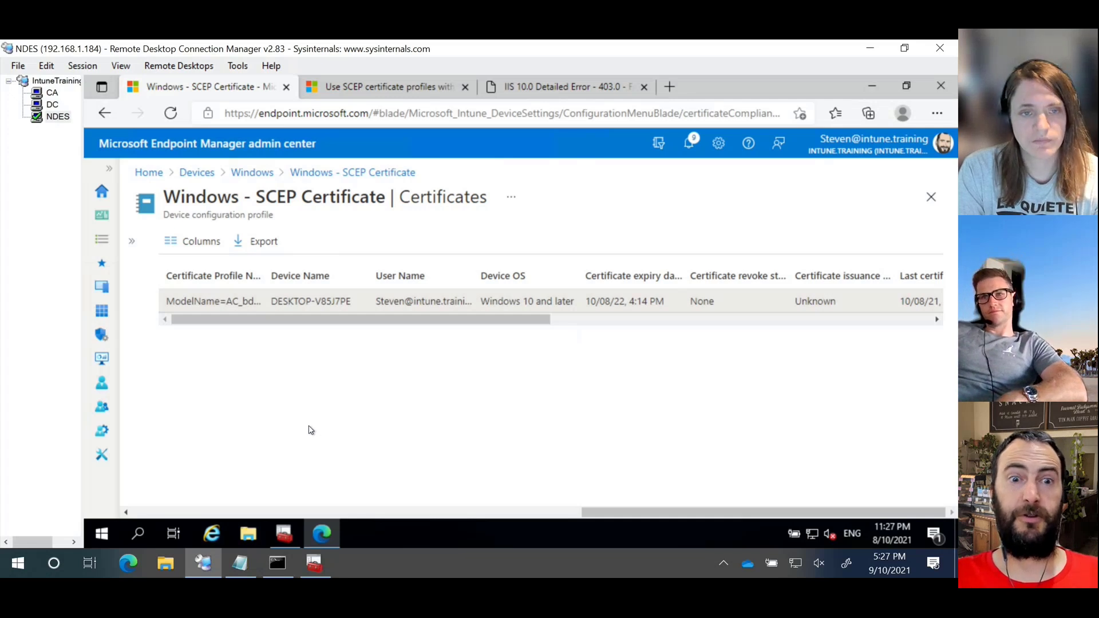
Open DESKTOP-V85J7PE's device configuration, search 'cert', and check the Succeeded Windows - SCEP Certificate row.
left_click(105, 292)
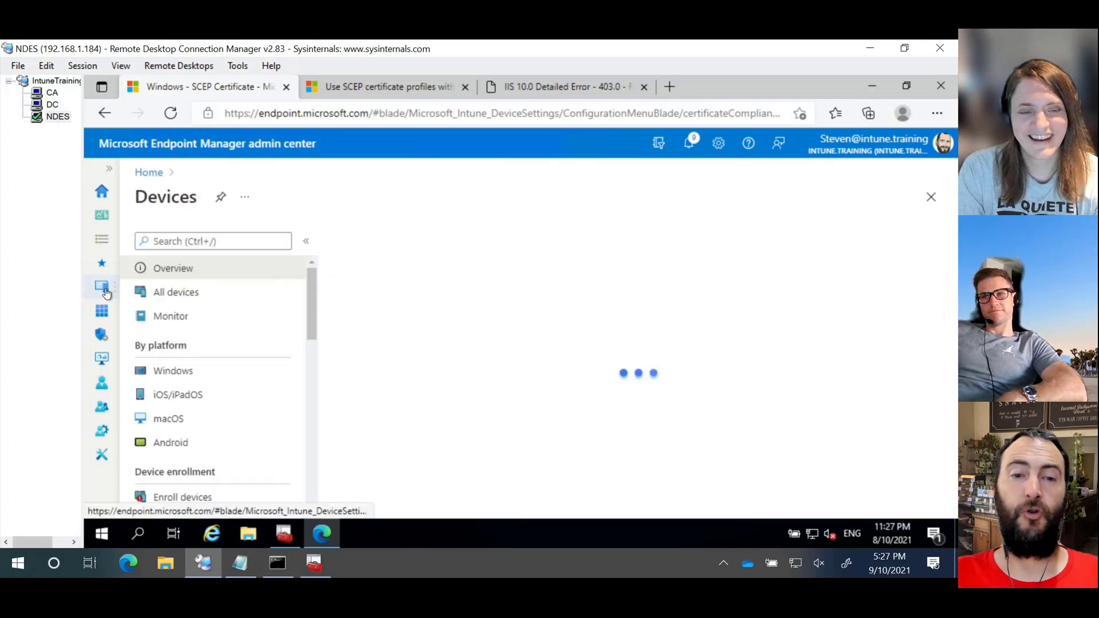
left_click(213, 375)
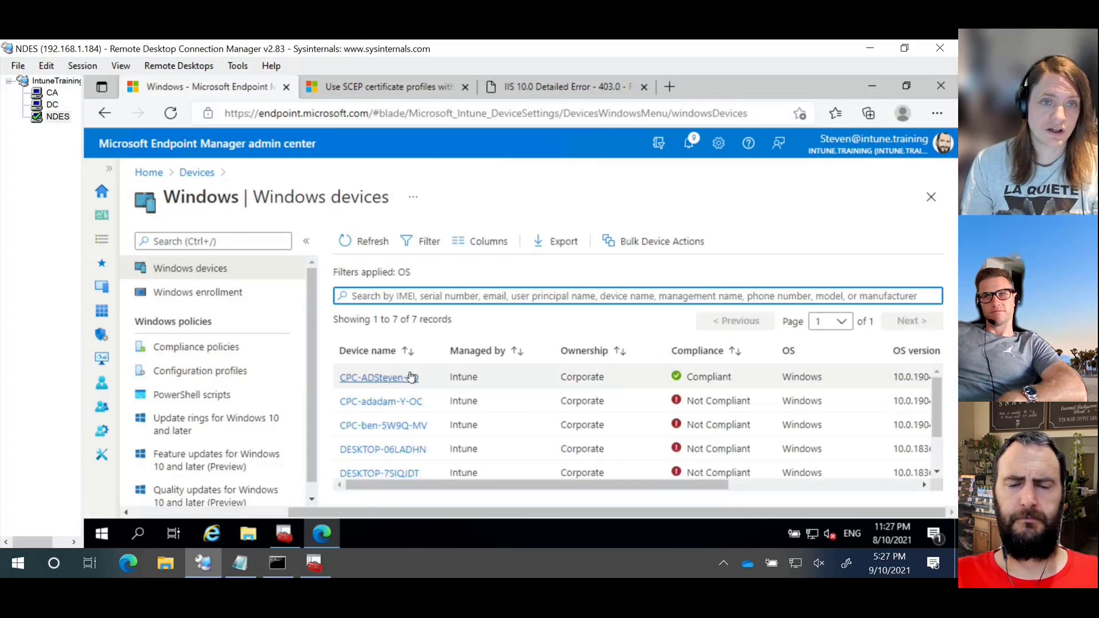
scroll(515, 401, "down", 2)
left_click(398, 467)
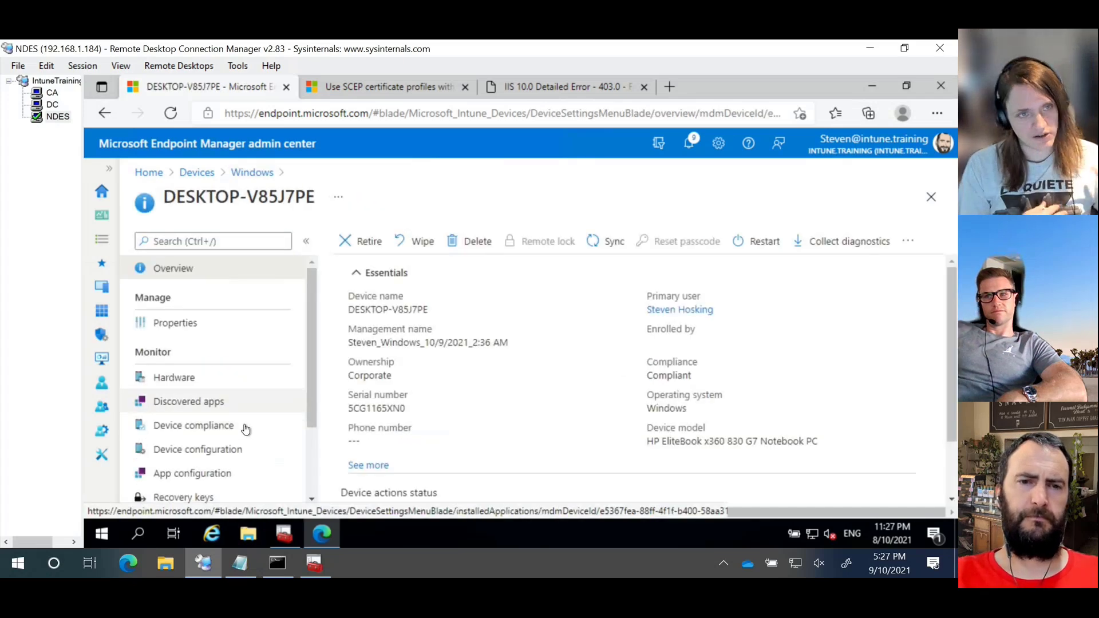
left_click(239, 451)
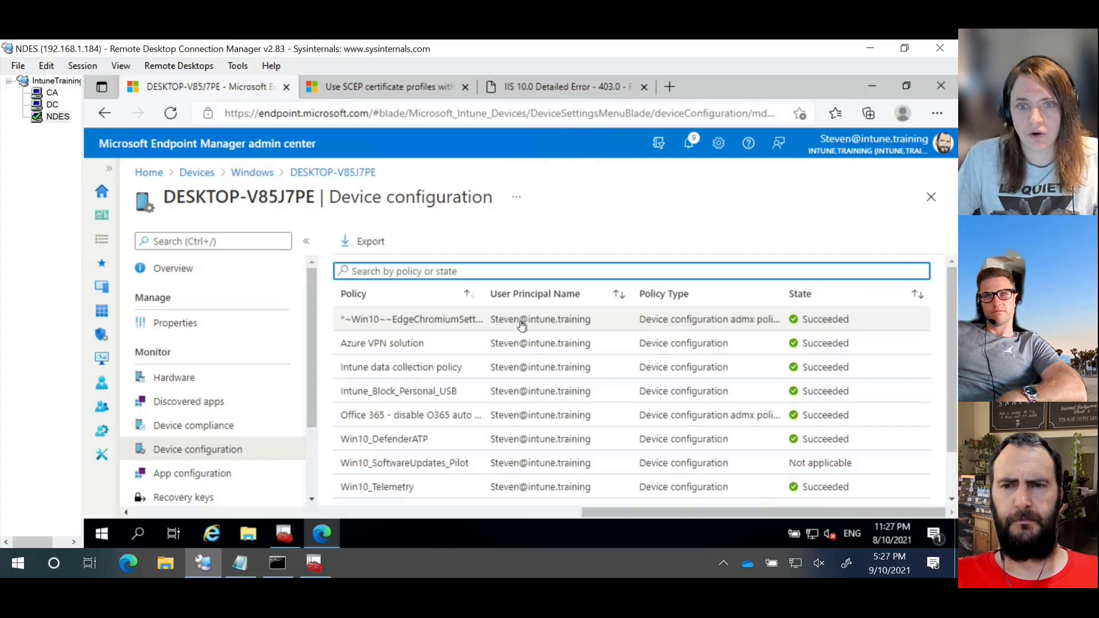
type("cert")
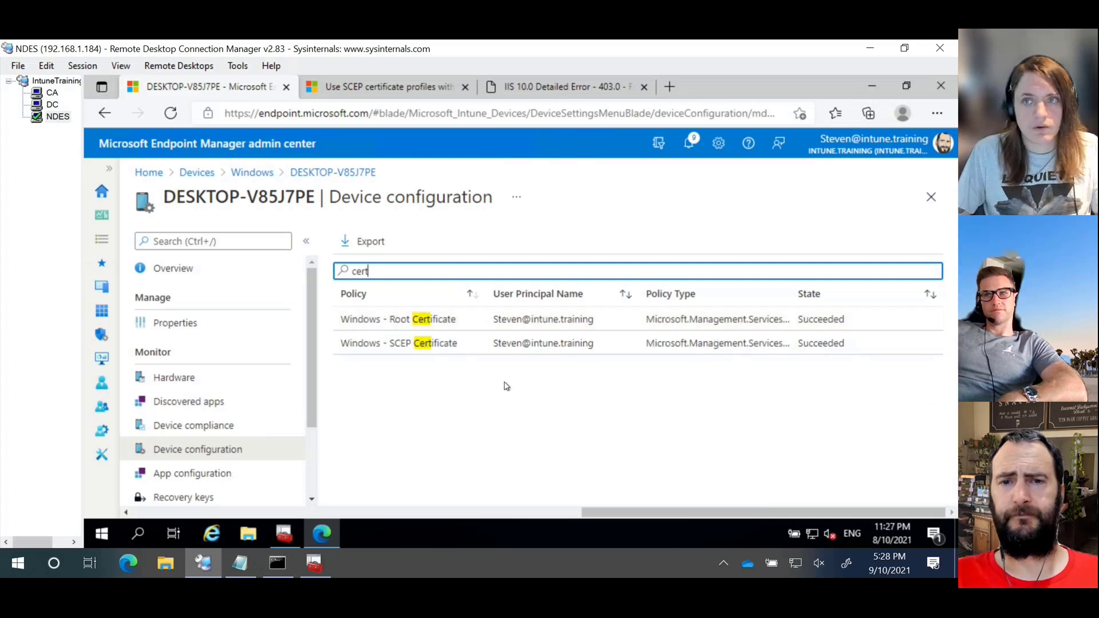
left_click(803, 351)
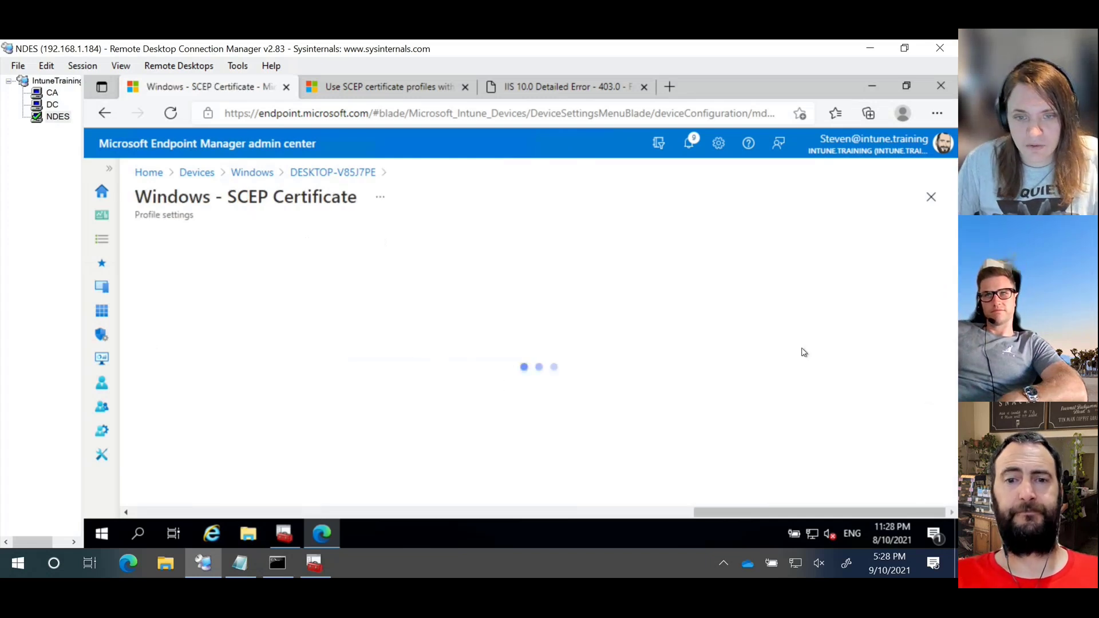
left_click(329, 173)
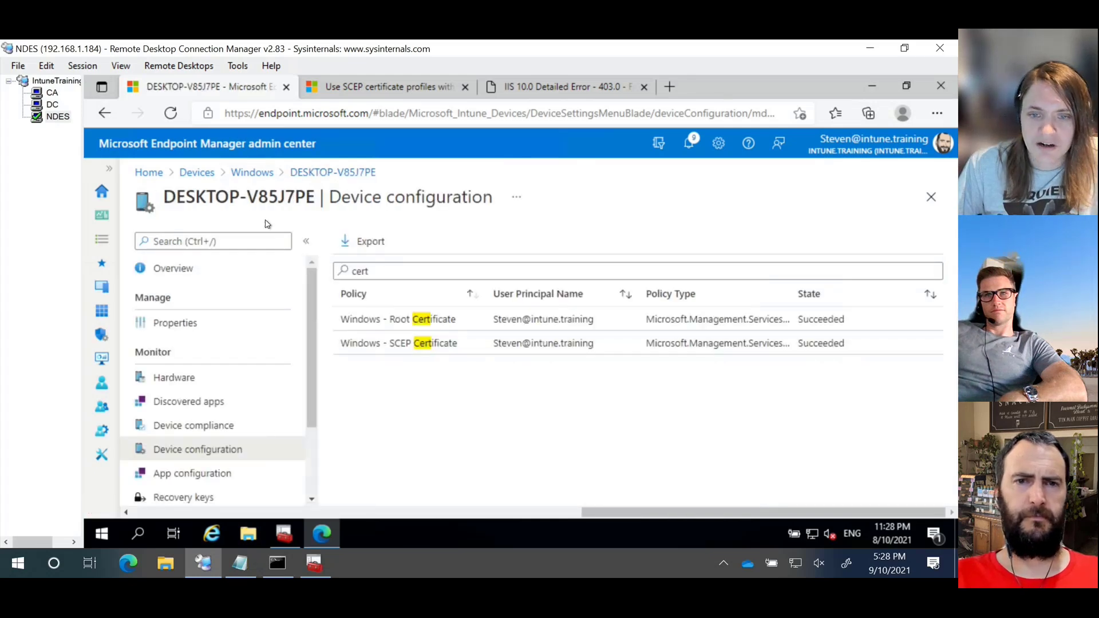
Find the Windows - SCEP Certificate profile by searching Windows configuration profiles for 'cer'.
left_click(256, 175)
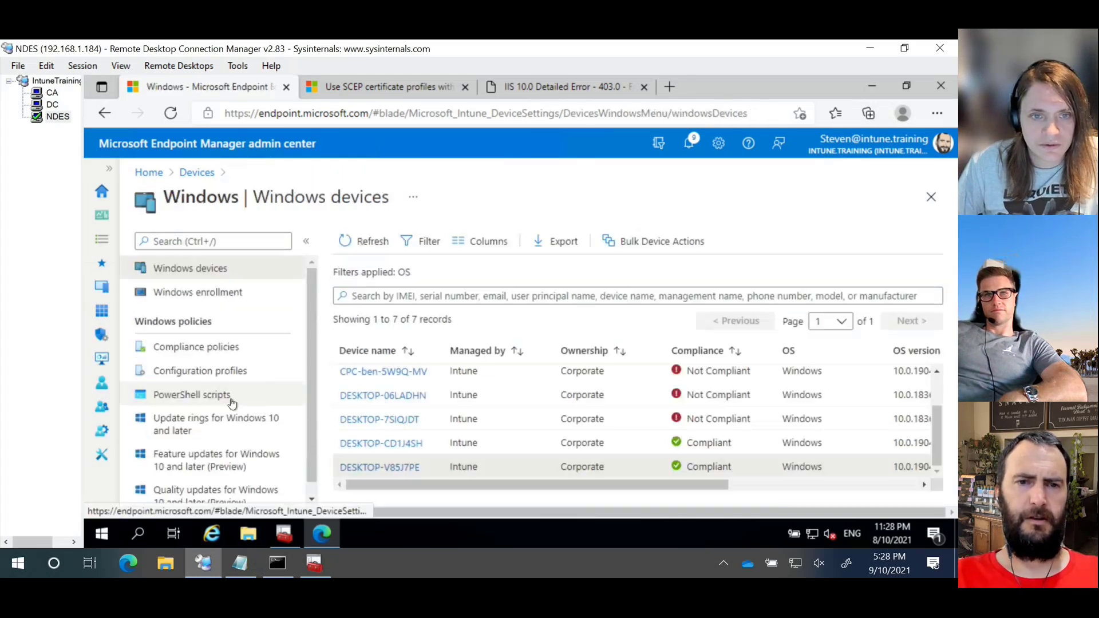
left_click(236, 370)
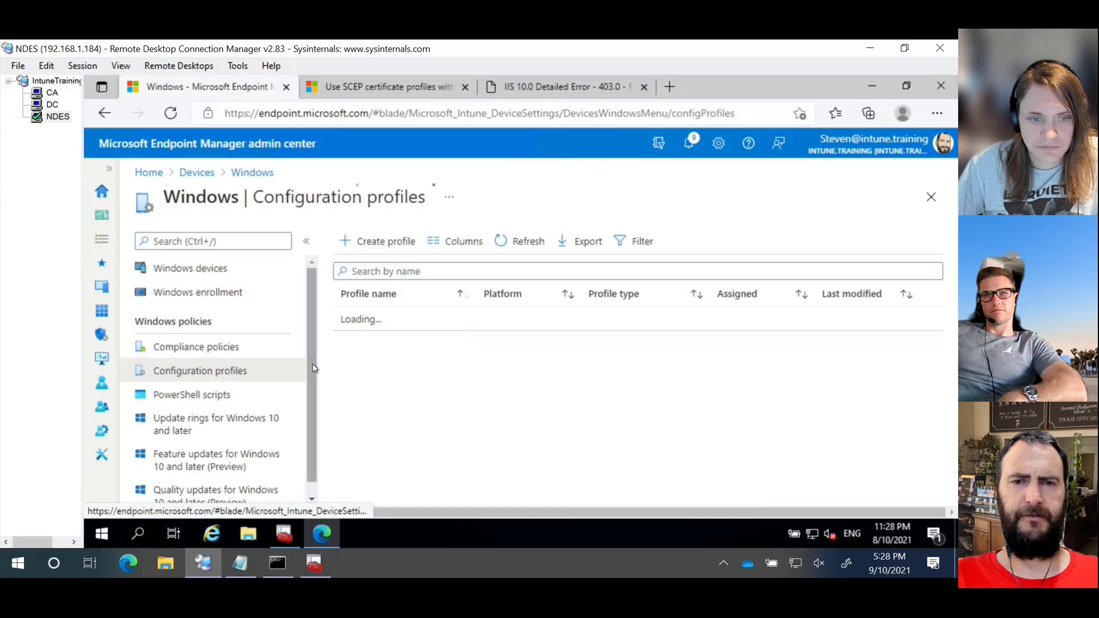
left_click(452, 271)
type("cert")
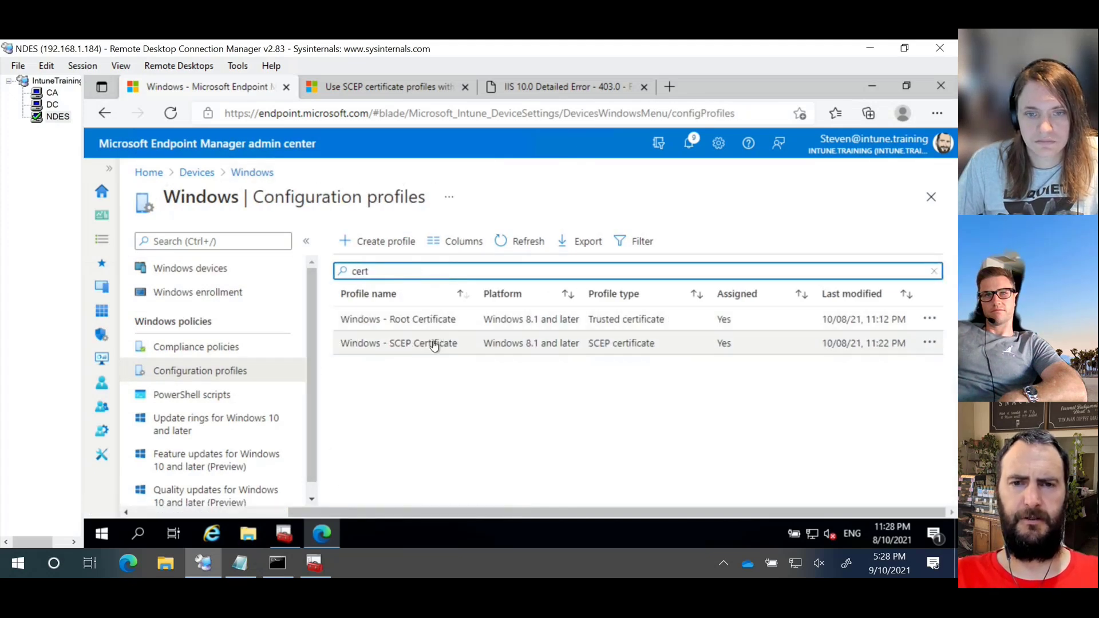
left_click(433, 343)
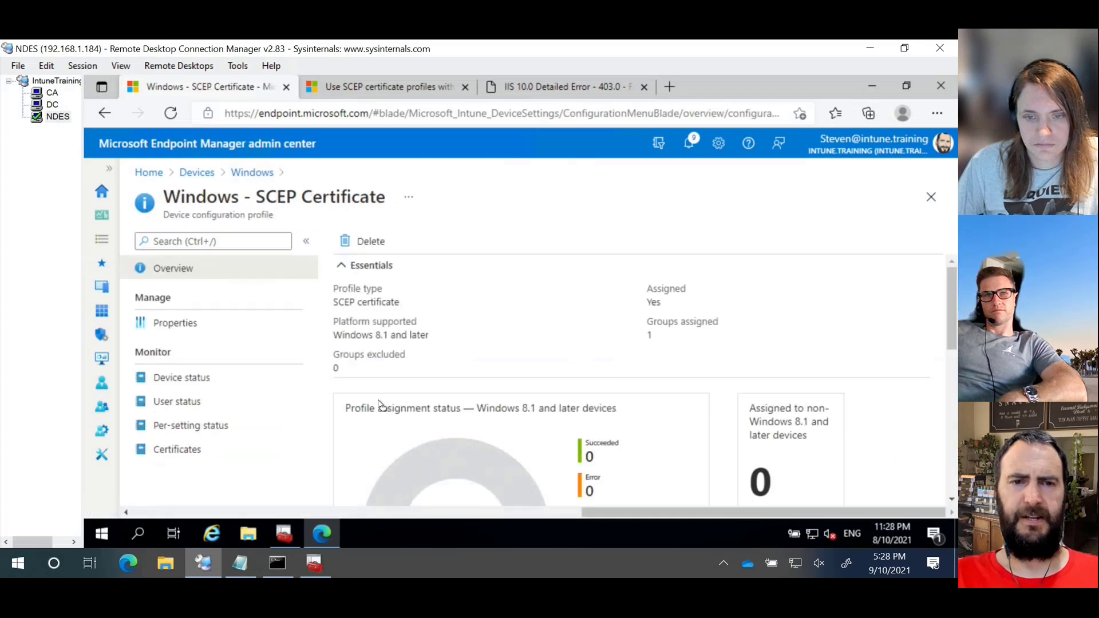
Review user and device status, then open DESKTOP-V85J7PE, which shows Succeeded.
left_click(213, 404)
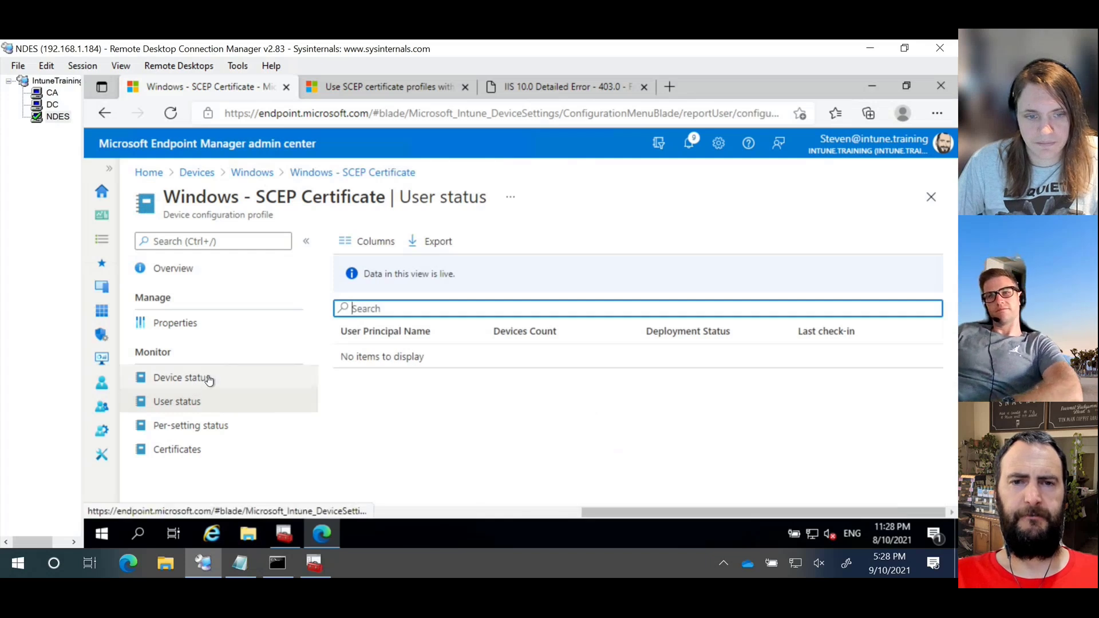
left_click(209, 379)
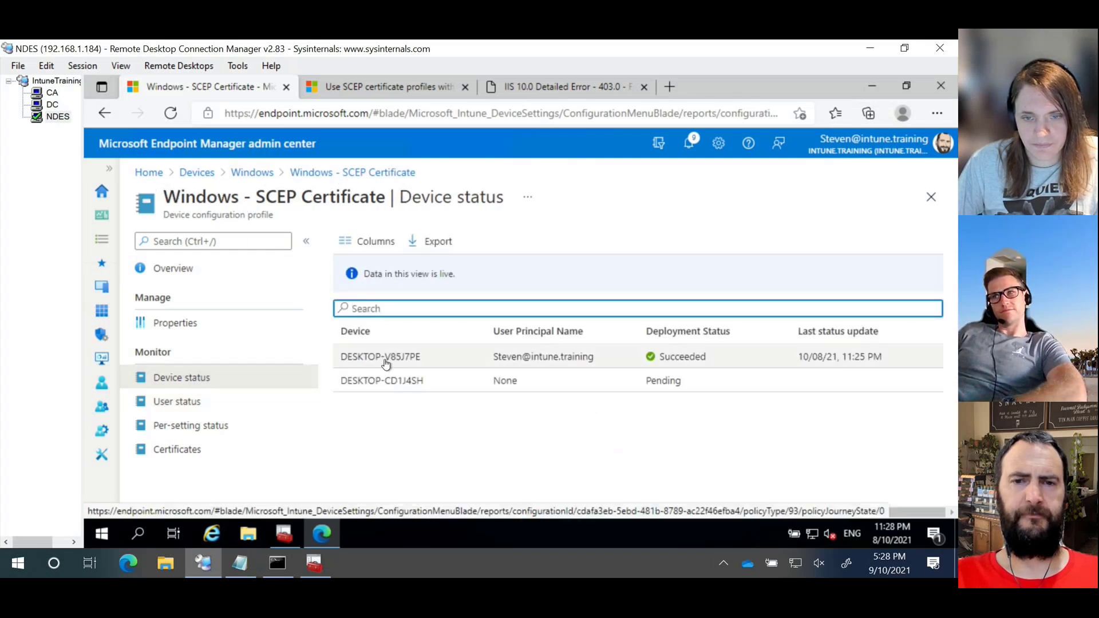
left_click(600, 361)
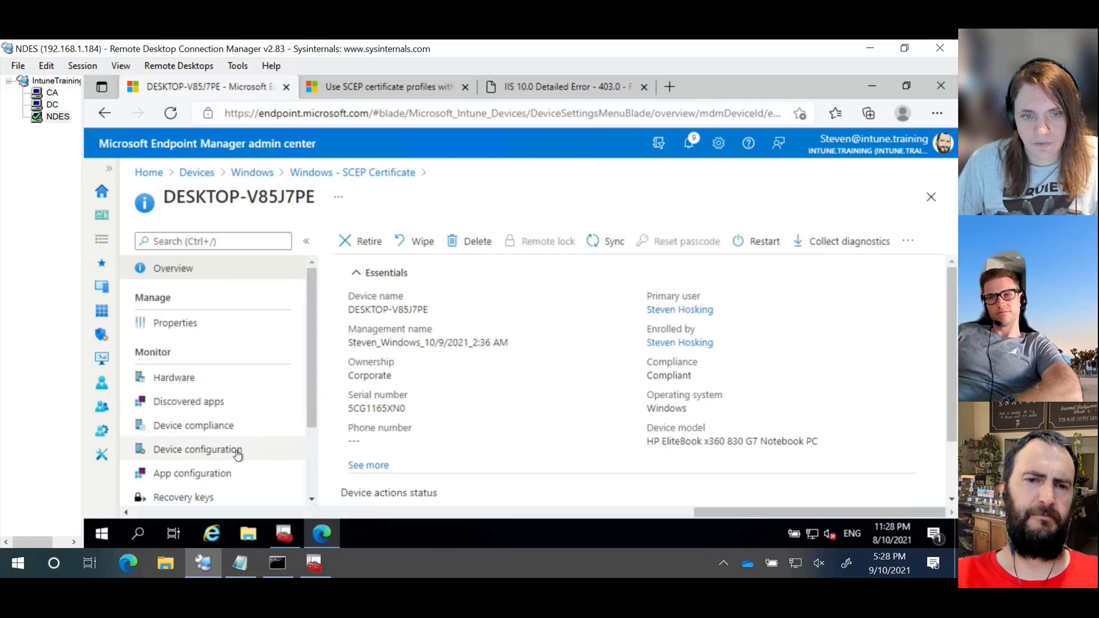
Go back to the Windows - SCEP Certificate profile's Certificates list with the menu collapsed.
left_click(232, 449)
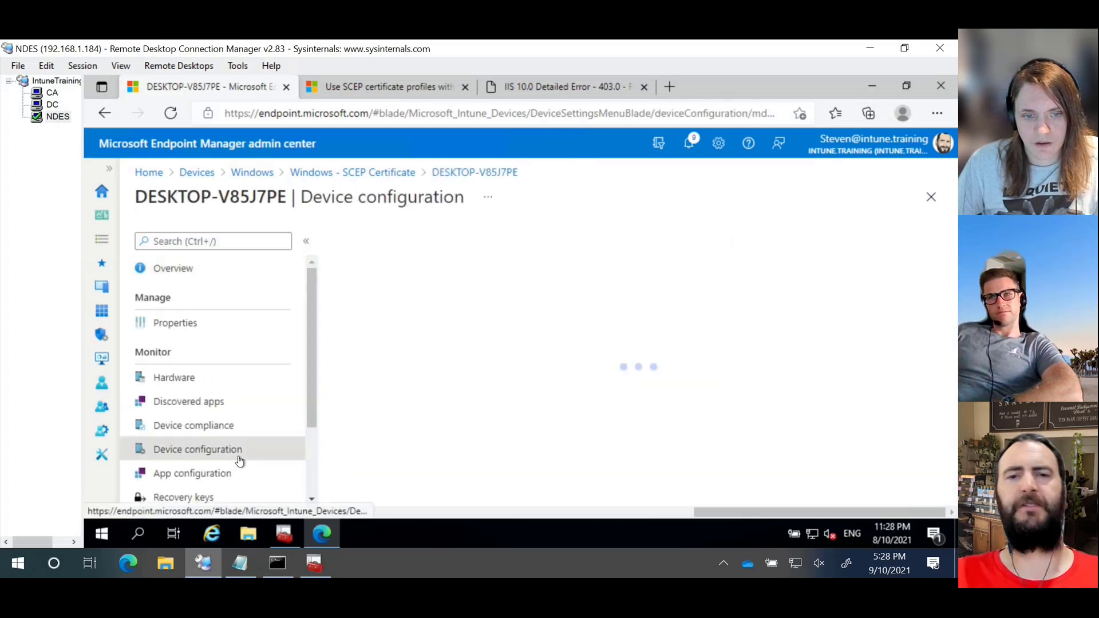
left_click(322, 175)
left_click(189, 451)
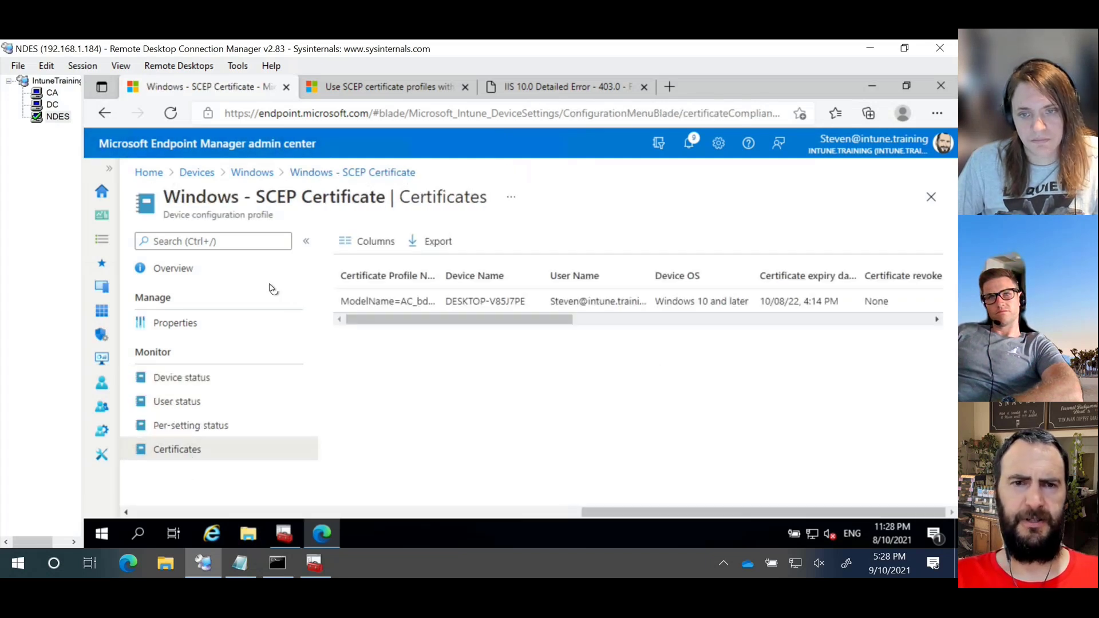
left_click(312, 246)
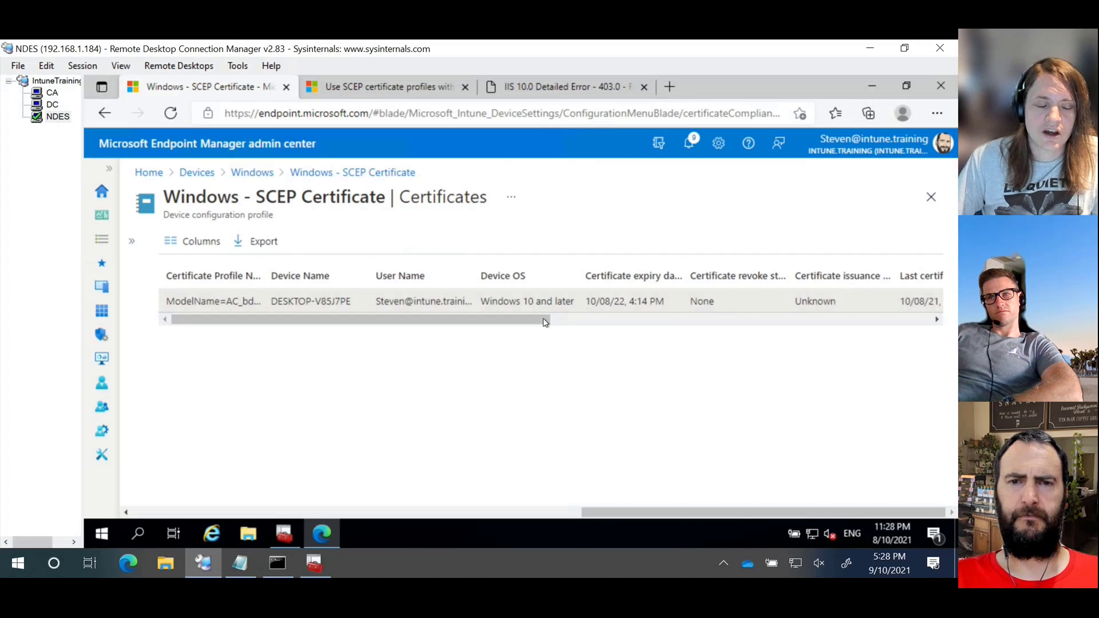
Scroll across the certificate table, then reload the page to refresh the report.
left_click_drag(541, 320, 303, 312)
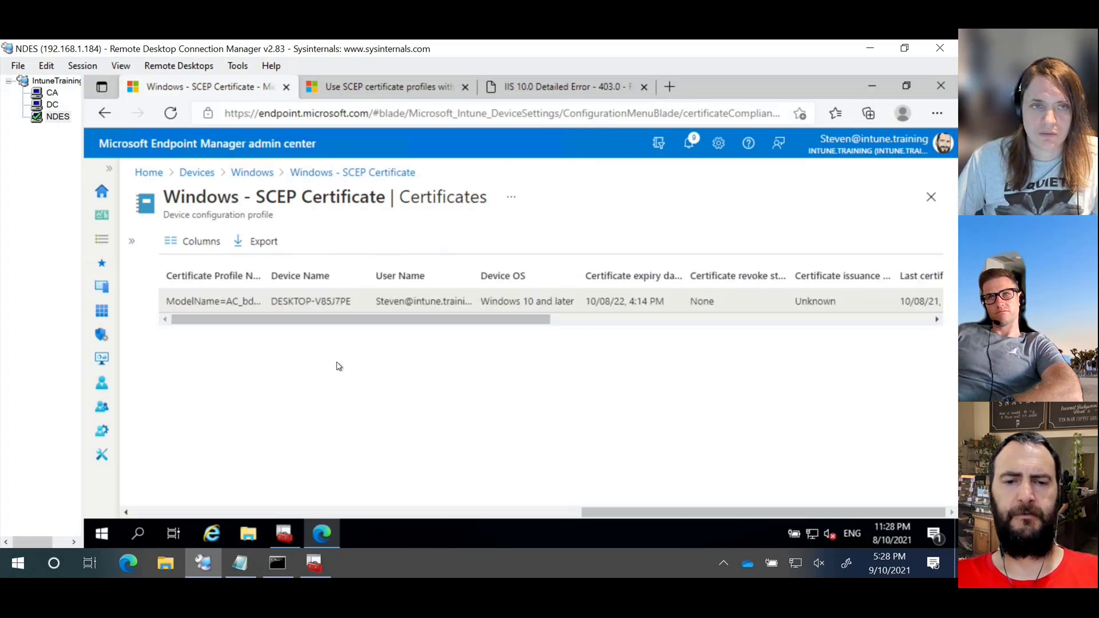
key("XF86AudioMute")
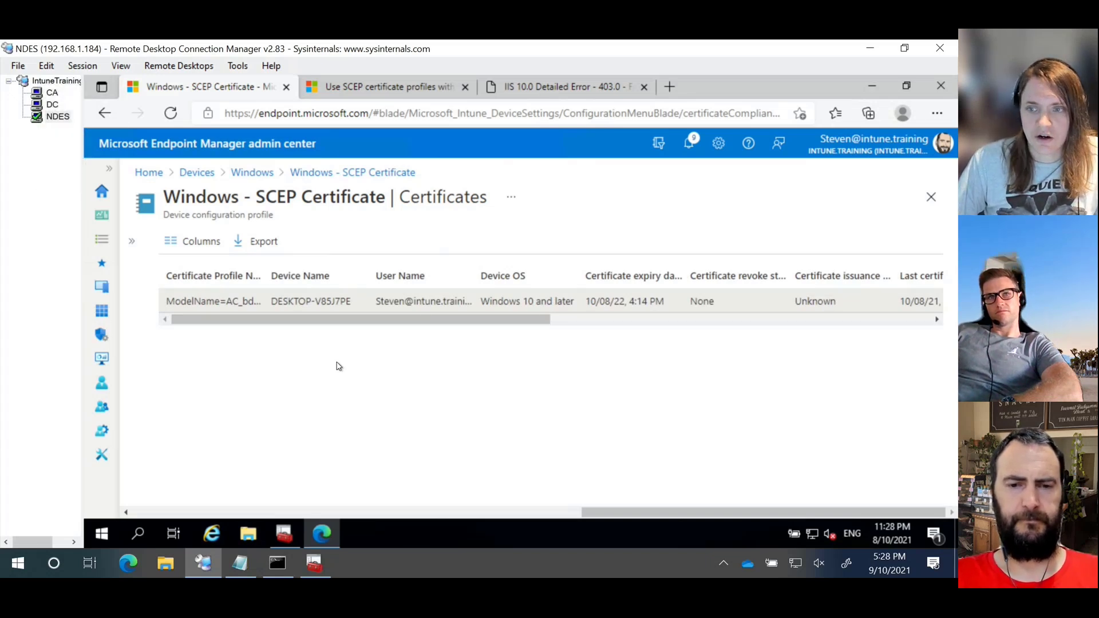
key("F5")
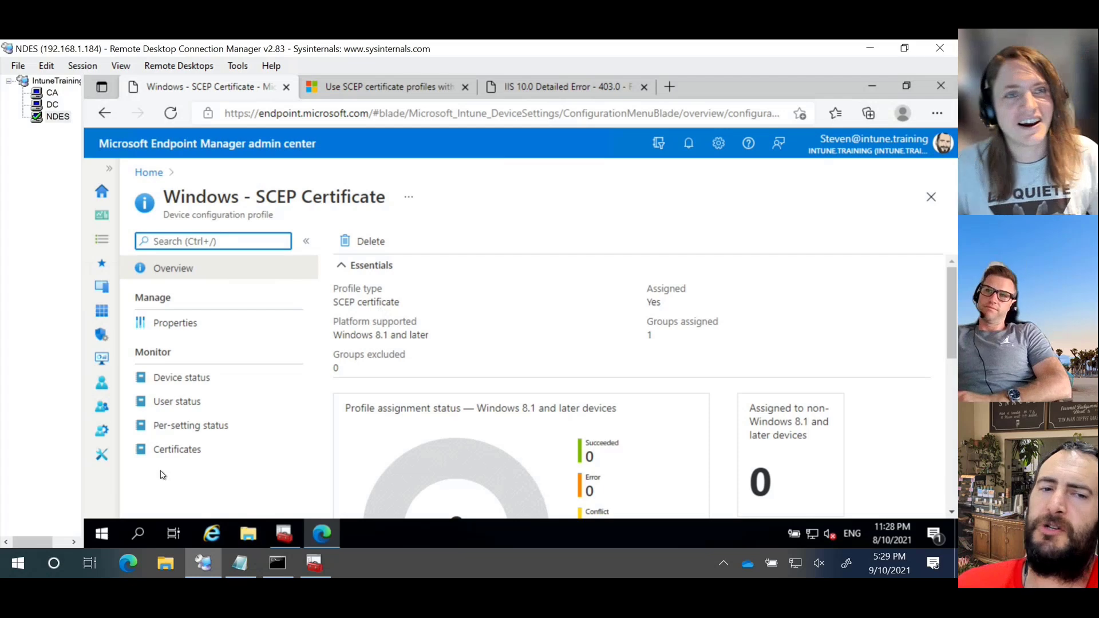
Reopen Certificates and scroll to see DESKTOP-V85J7PE's certificate with its 2048-bit key.
left_click(177, 448)
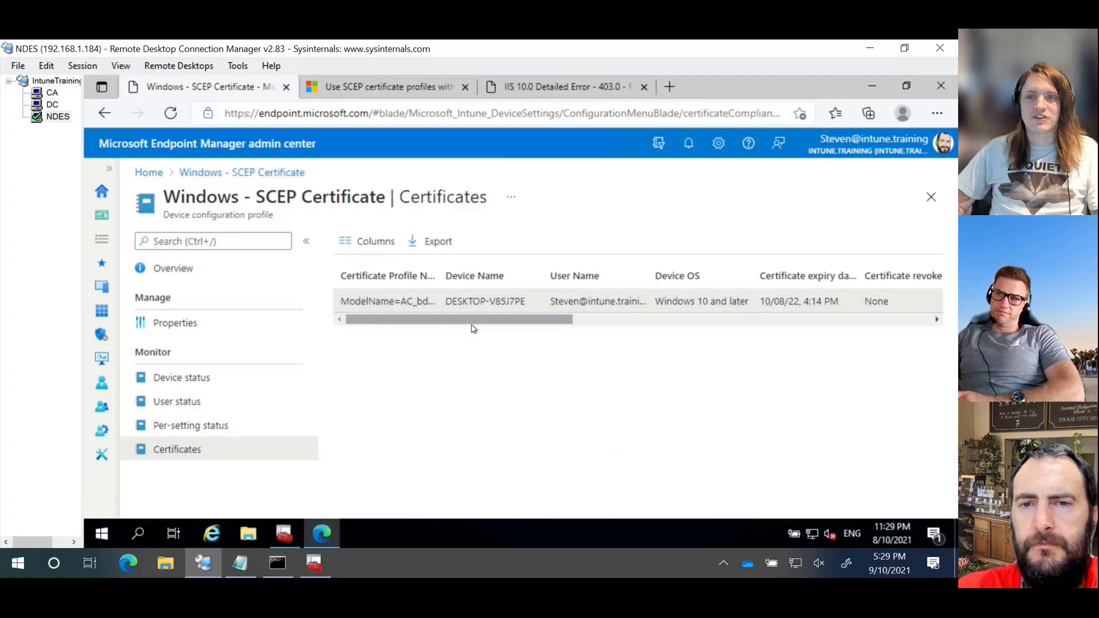
left_click_drag(473, 326, 363, 341)
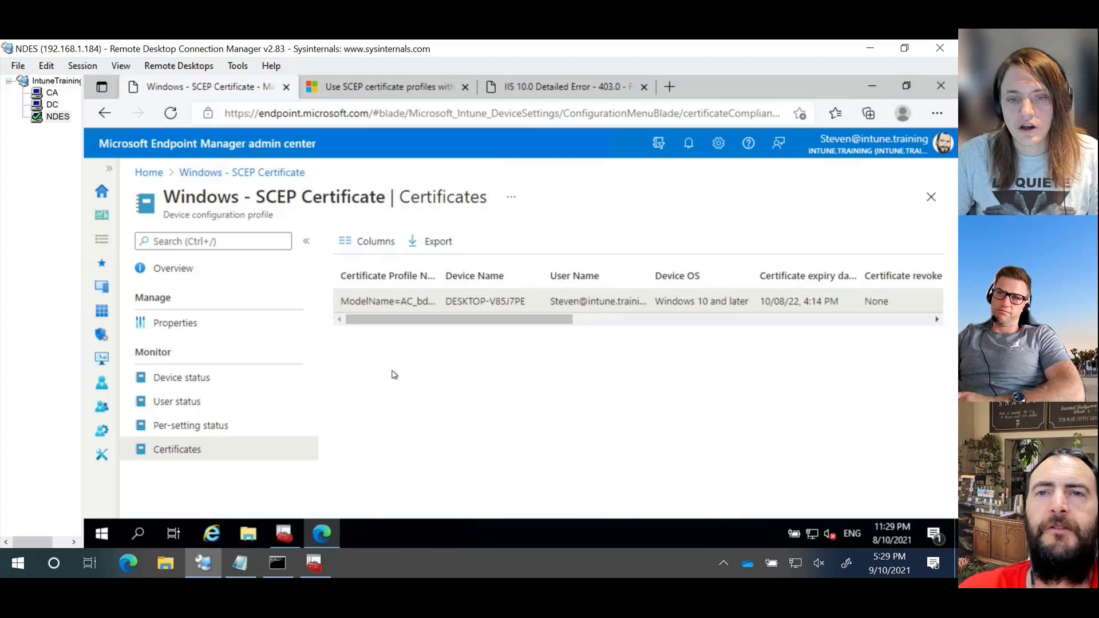